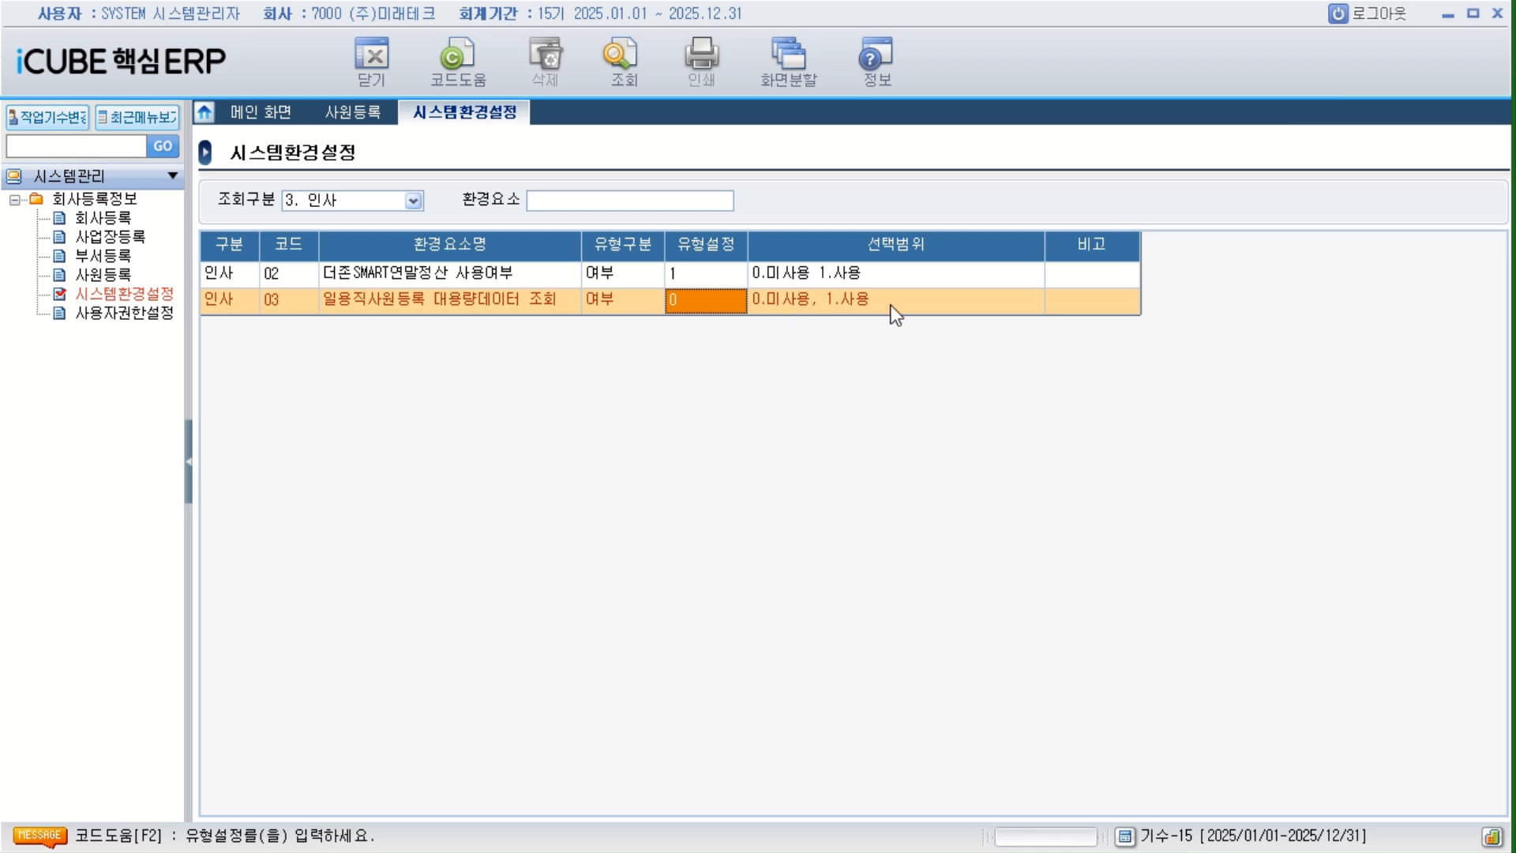
# Log out and log back in to company 7000 with employee code SYSTEM, entering the employee password.
pyautogui.click(1063, 302)
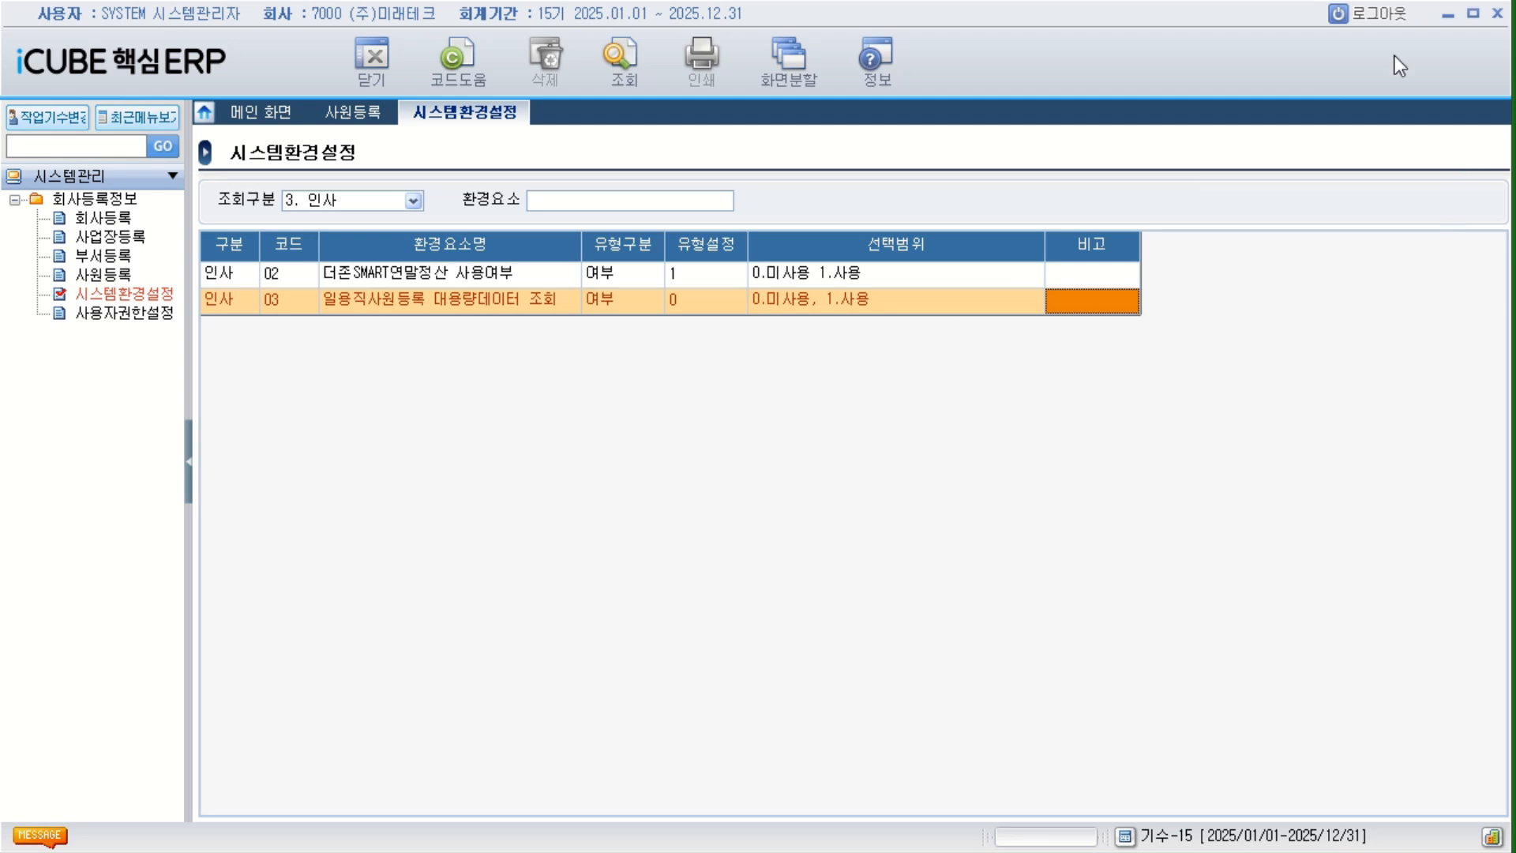
pyautogui.click(1387, 18)
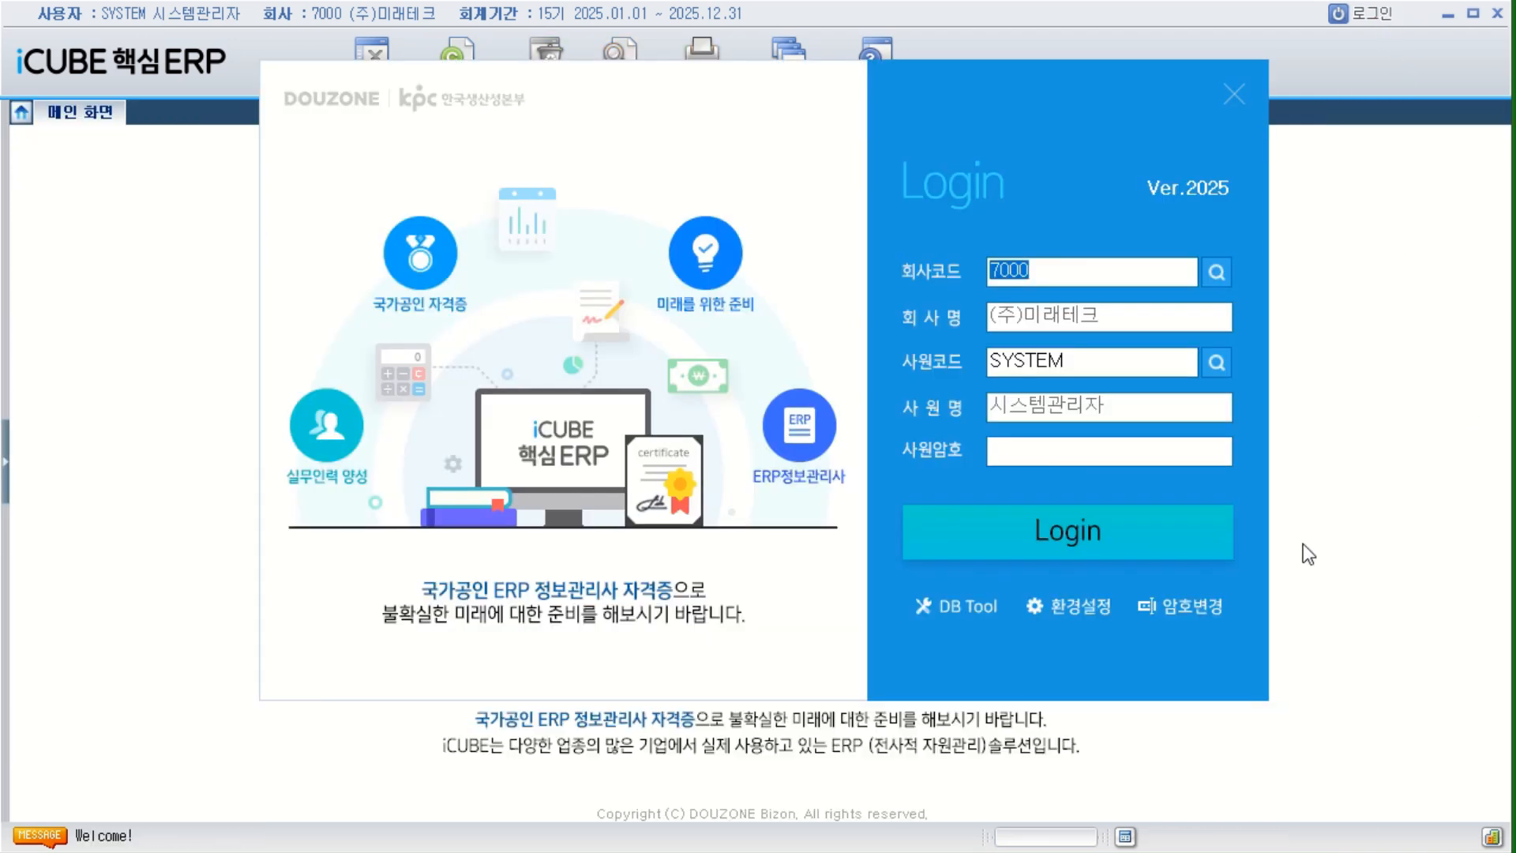
pyautogui.moveTo(1069, 362); pyautogui.dragTo(986, 367)
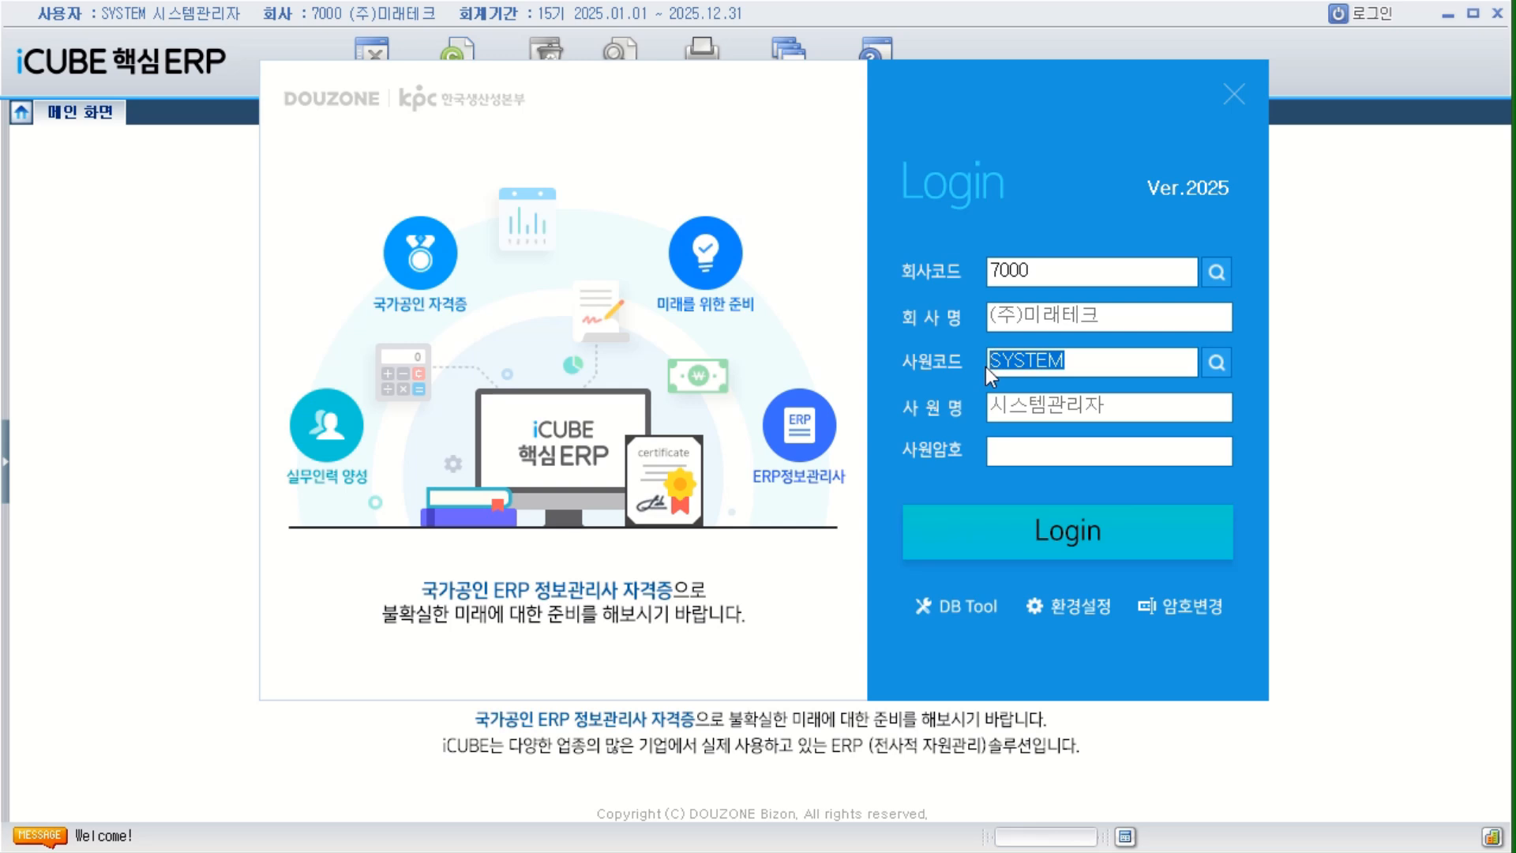
pyautogui.click(1064, 450)
pyautogui.write('******')
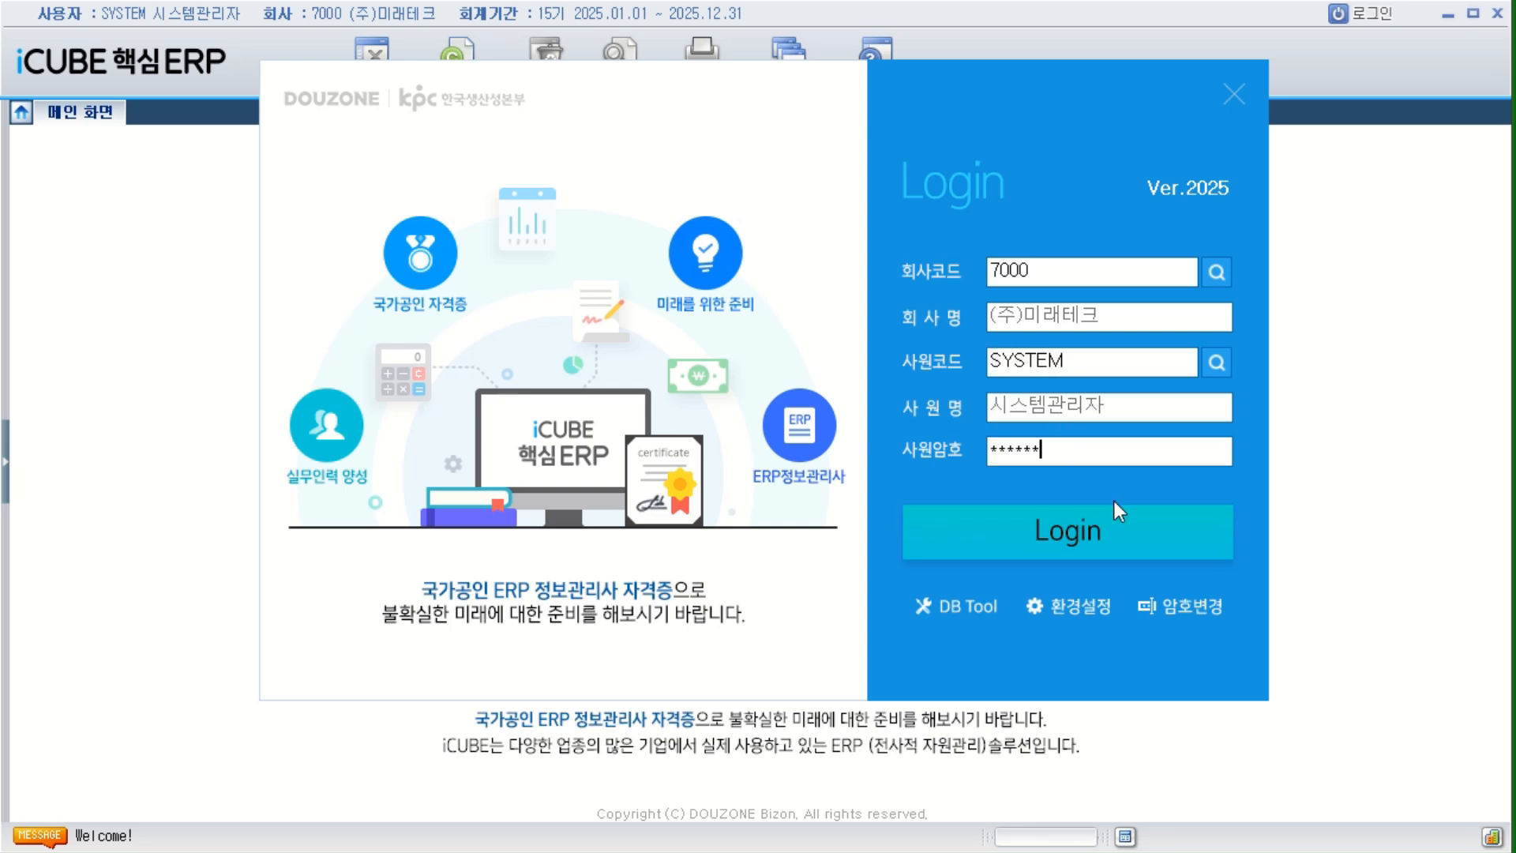
pyautogui.click(1026, 531)
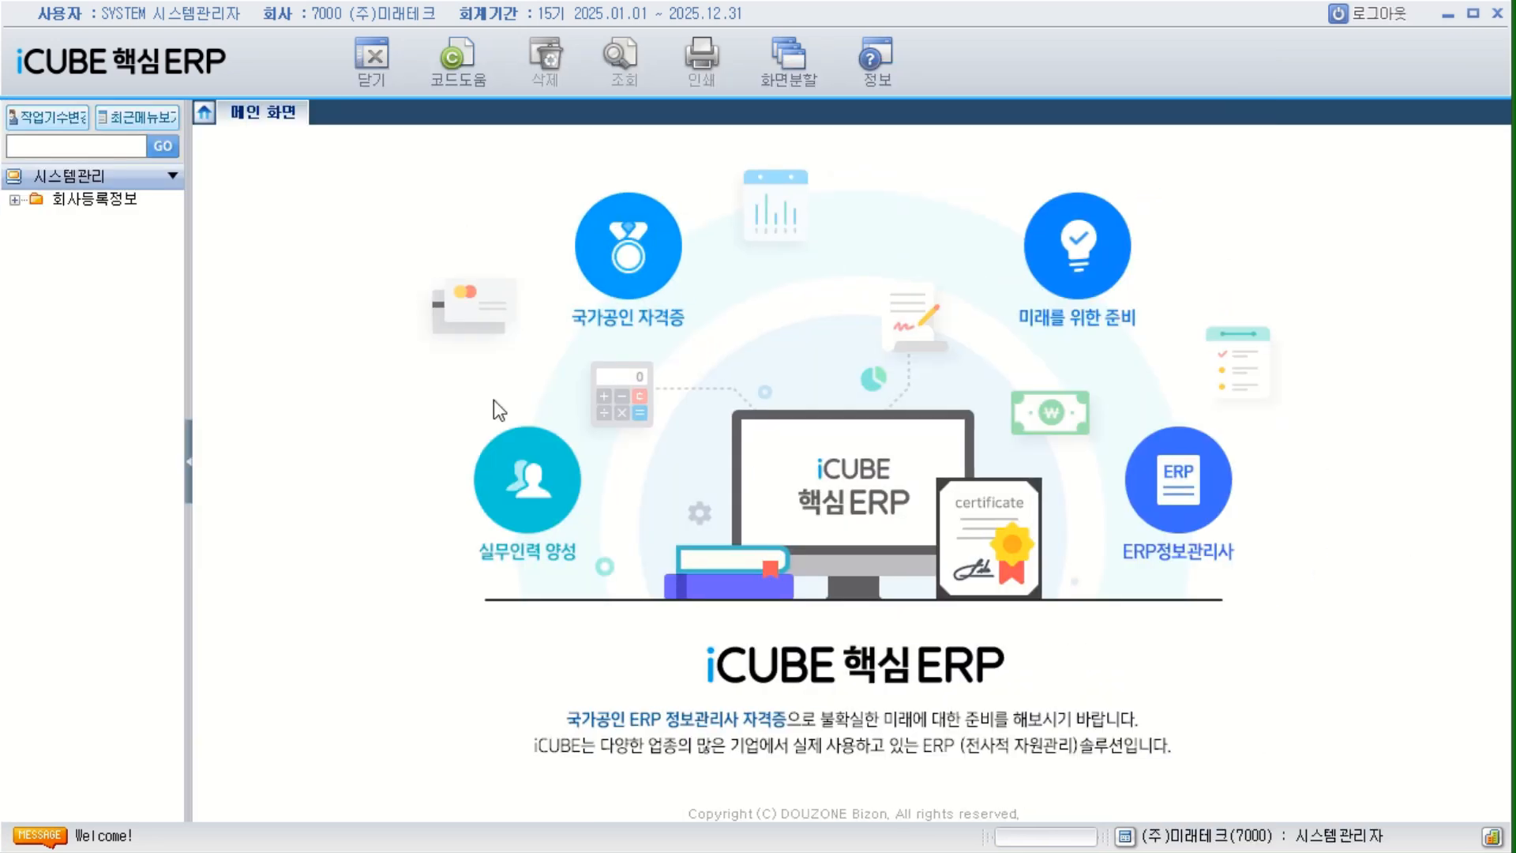
# Open 사용자권한설정 under 회사등록정보 and set 모듈구분 to B. 영업관리.
pyautogui.doubleClick(93, 199)
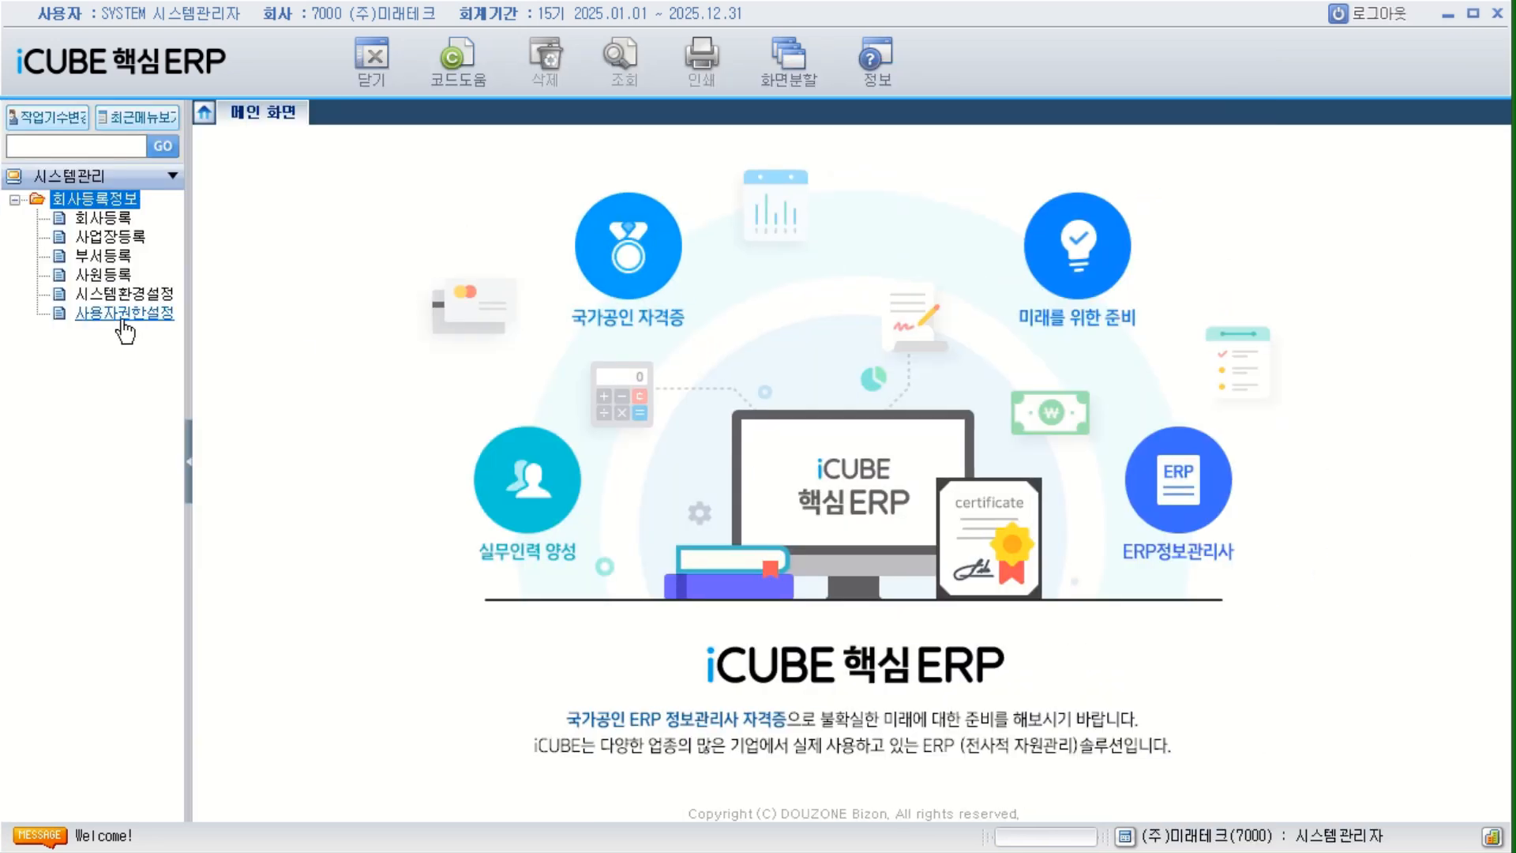
pyautogui.doubleClick(123, 316)
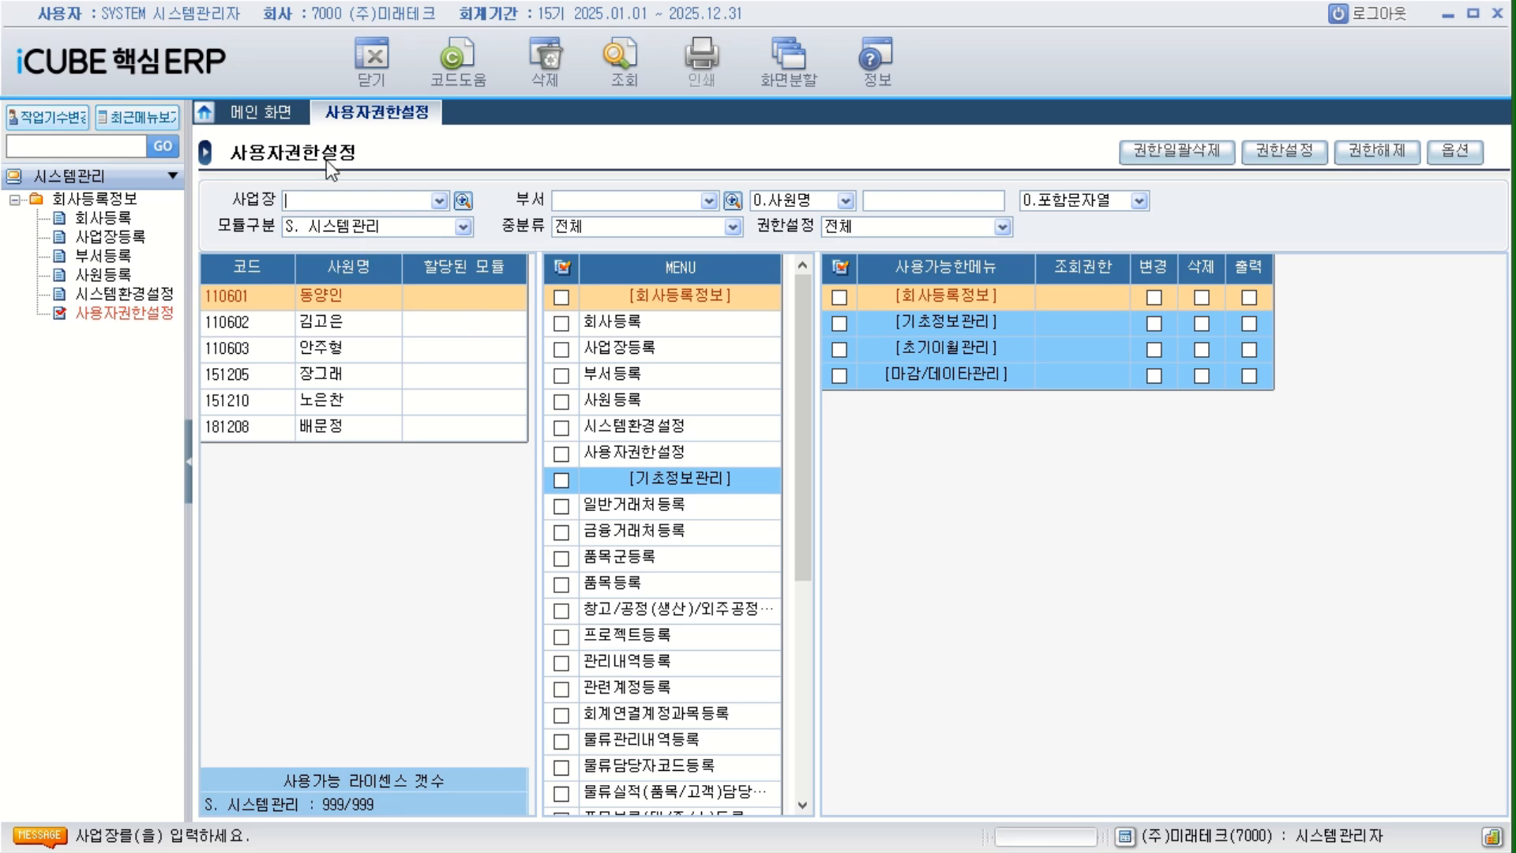
pyautogui.click(466, 229)
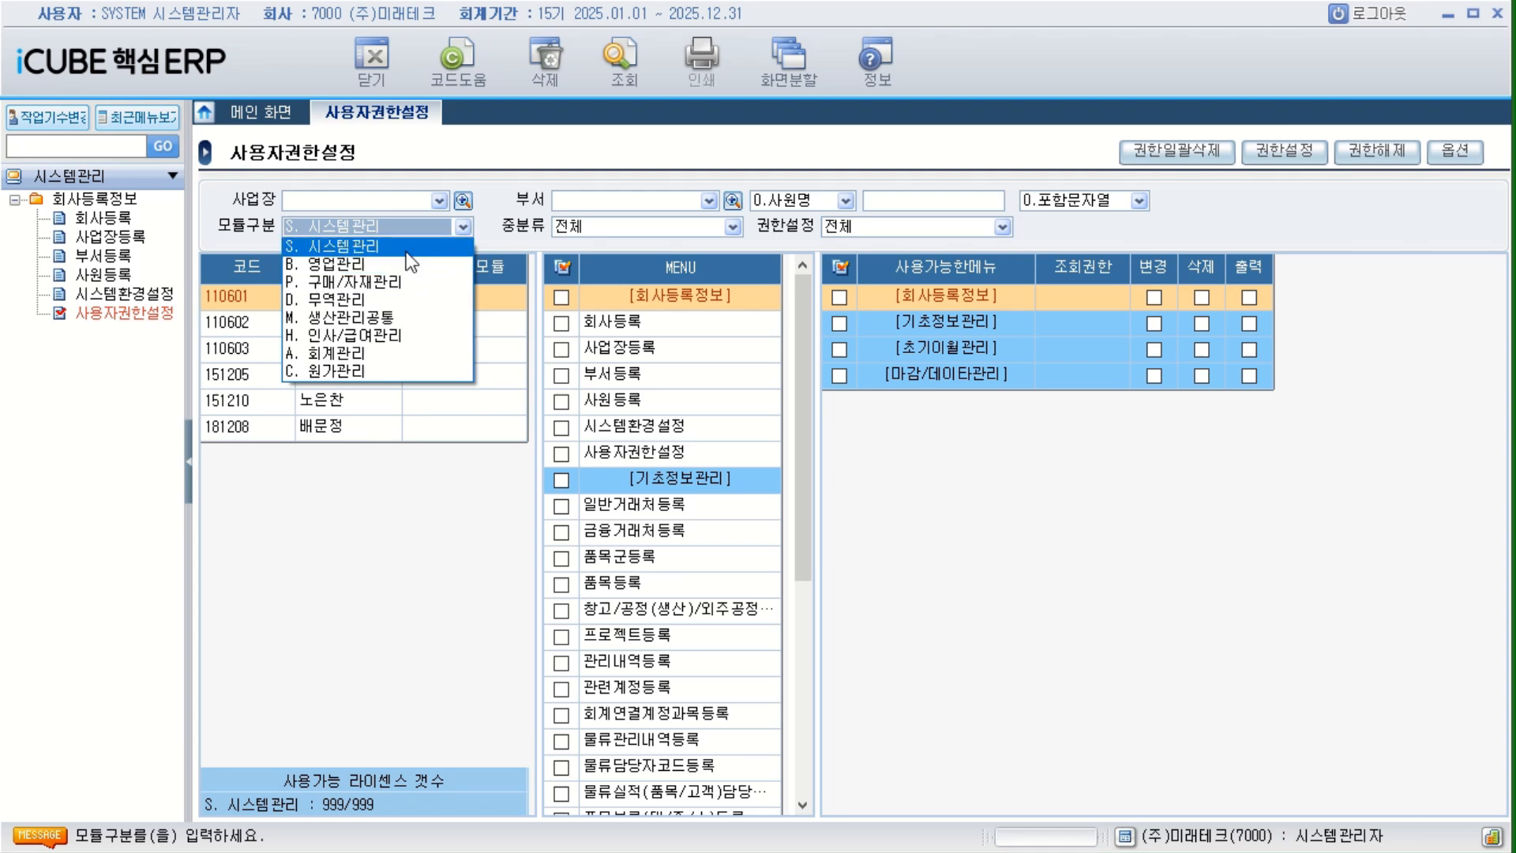
pyautogui.click(339, 264)
# Select all menus of the 영업관리 module and look through the complete menu list.
pyautogui.click(564, 266)
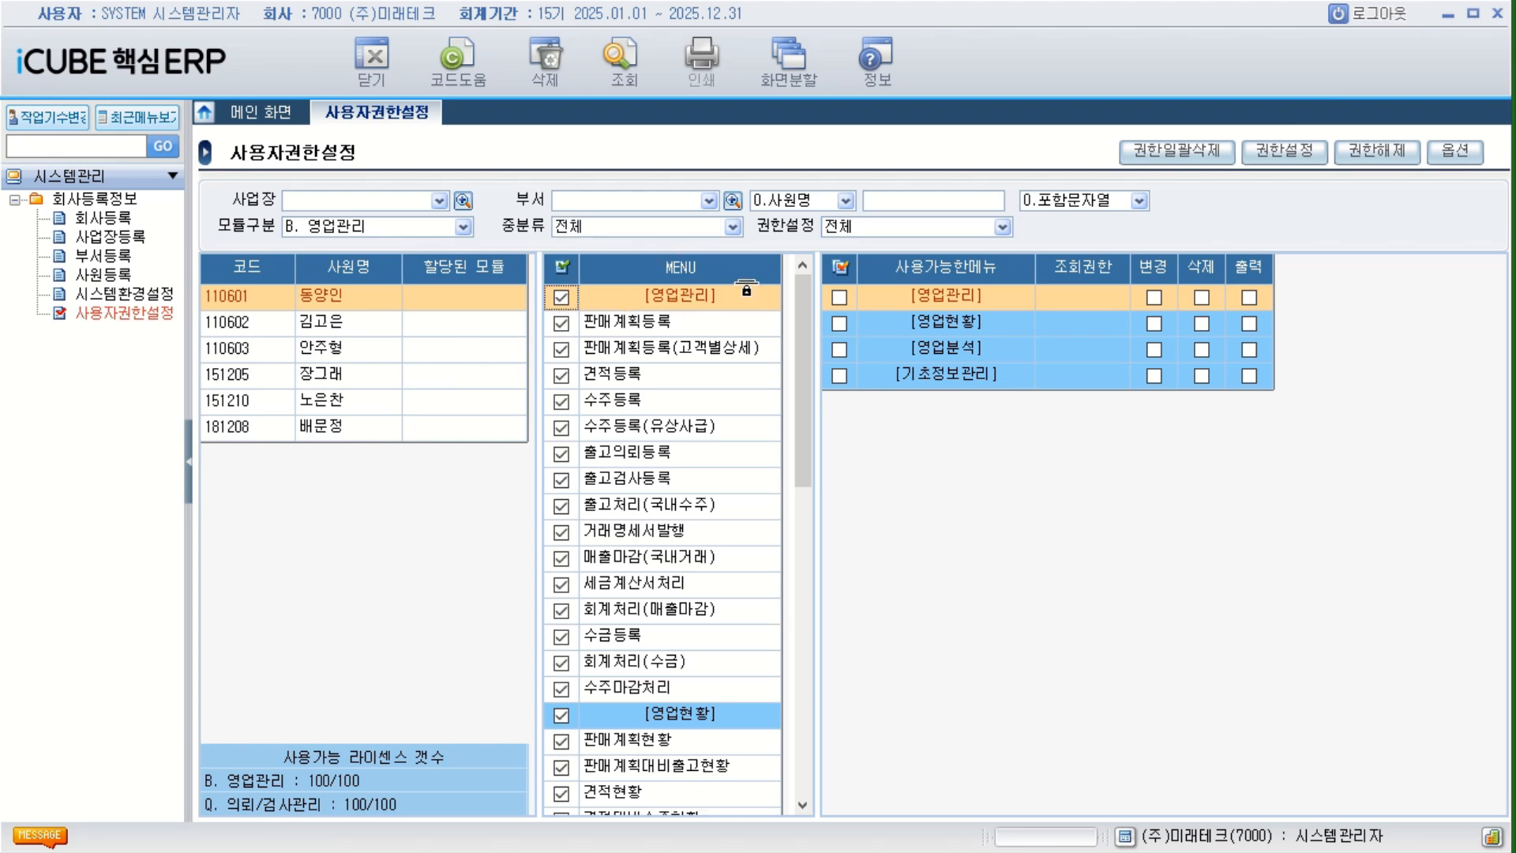
pyautogui.moveTo(807, 301); pyautogui.dragTo(813, 766)
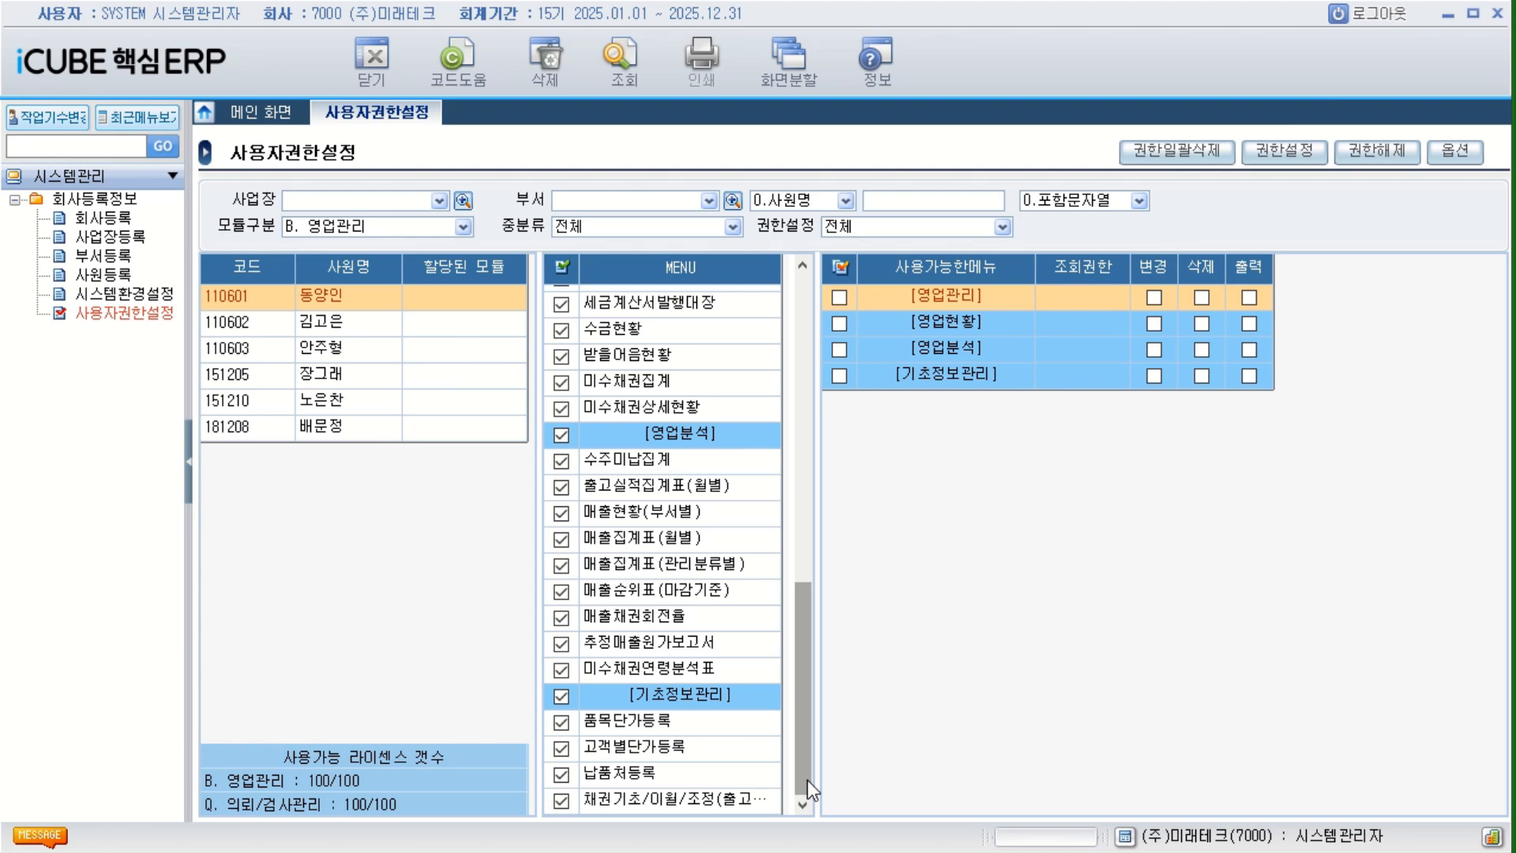
pyautogui.moveTo(807, 780); pyautogui.dragTo(824, 328)
# Reduce the selection to the [영업관리] group, add 판매계획현황, 판매계획대비출고현황 and 견적현황, and reselect all menus.
pyautogui.click(562, 298)
pyautogui.click(562, 298)
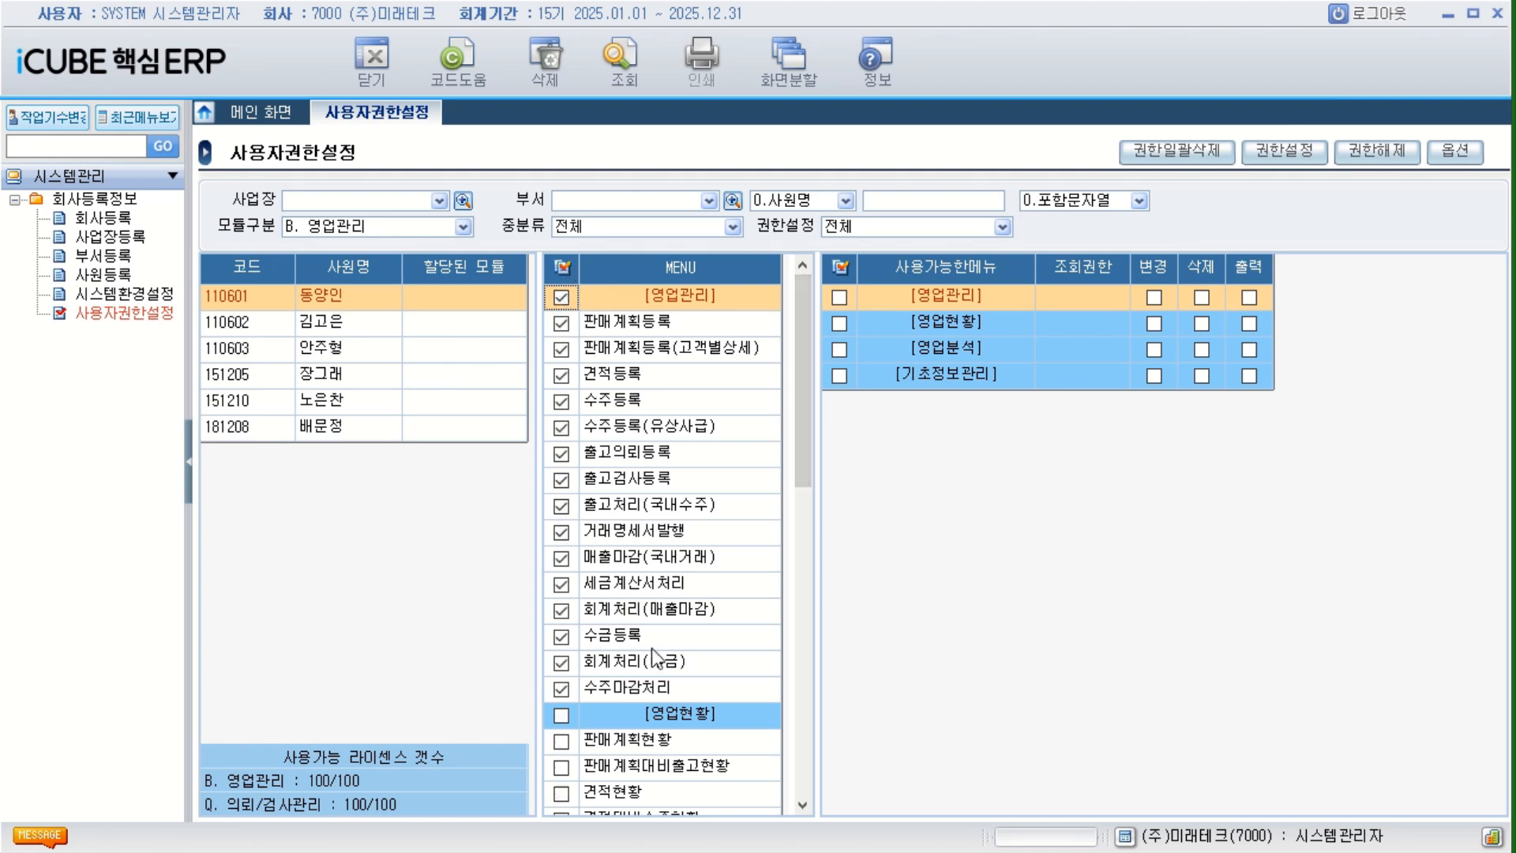
pyautogui.click(565, 743)
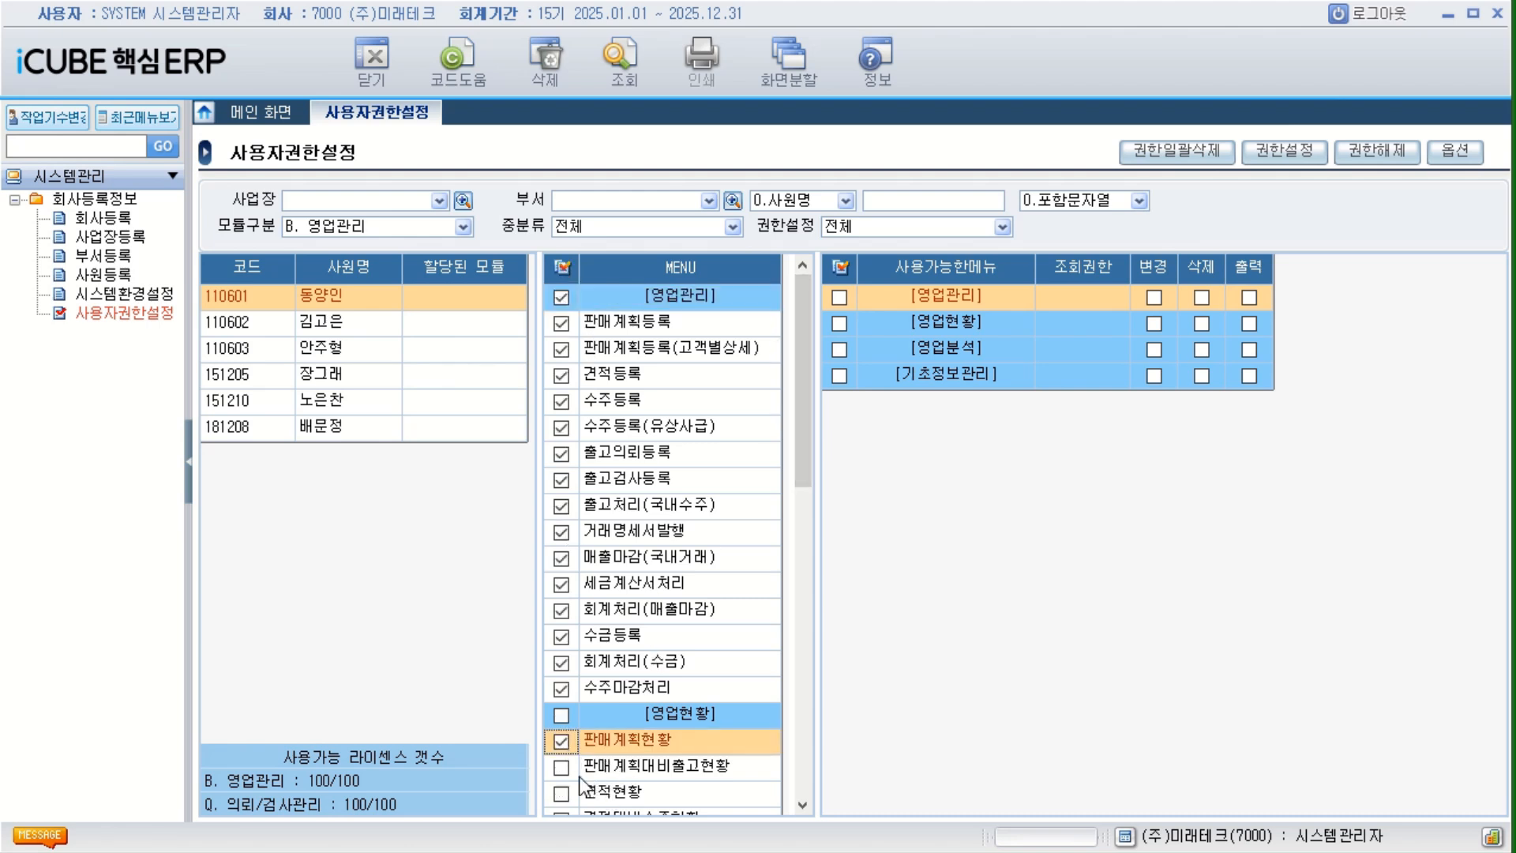
pyautogui.click(563, 769)
pyautogui.click(563, 793)
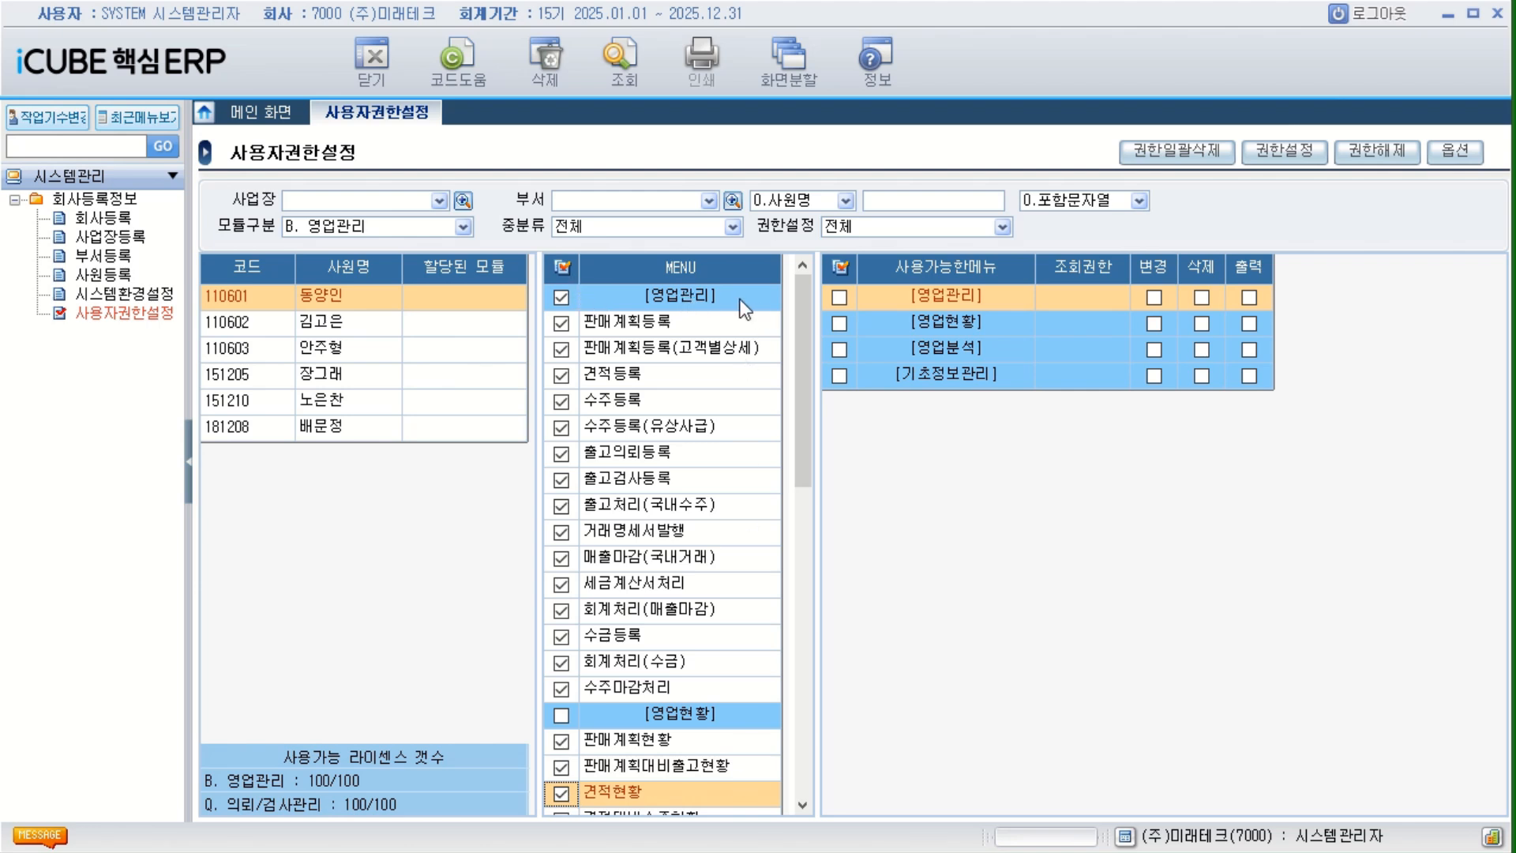
pyautogui.click(564, 267)
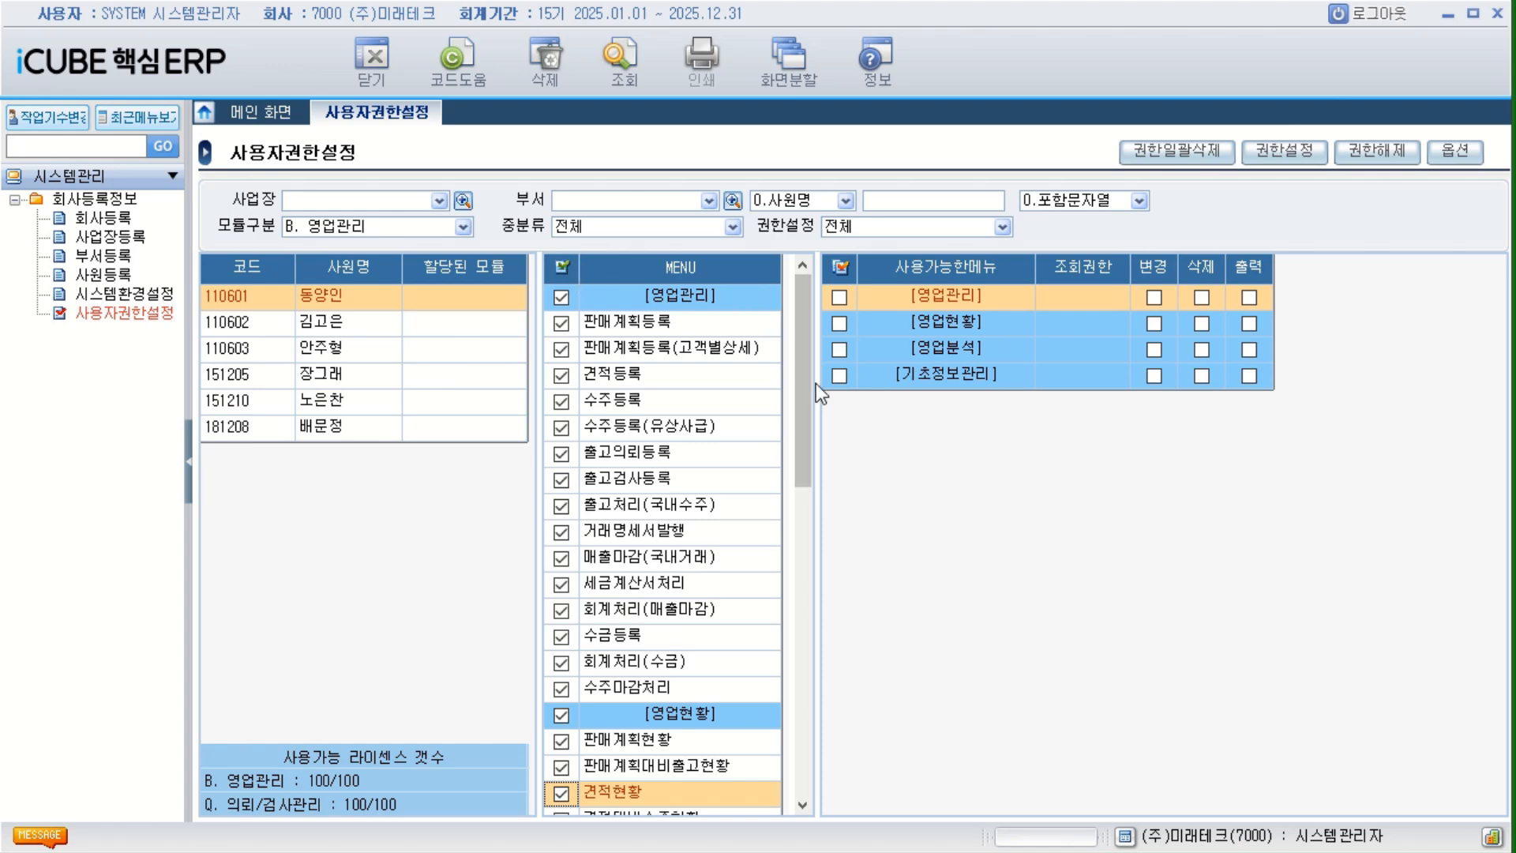
pyautogui.moveTo(799, 409); pyautogui.dragTo(799, 296)
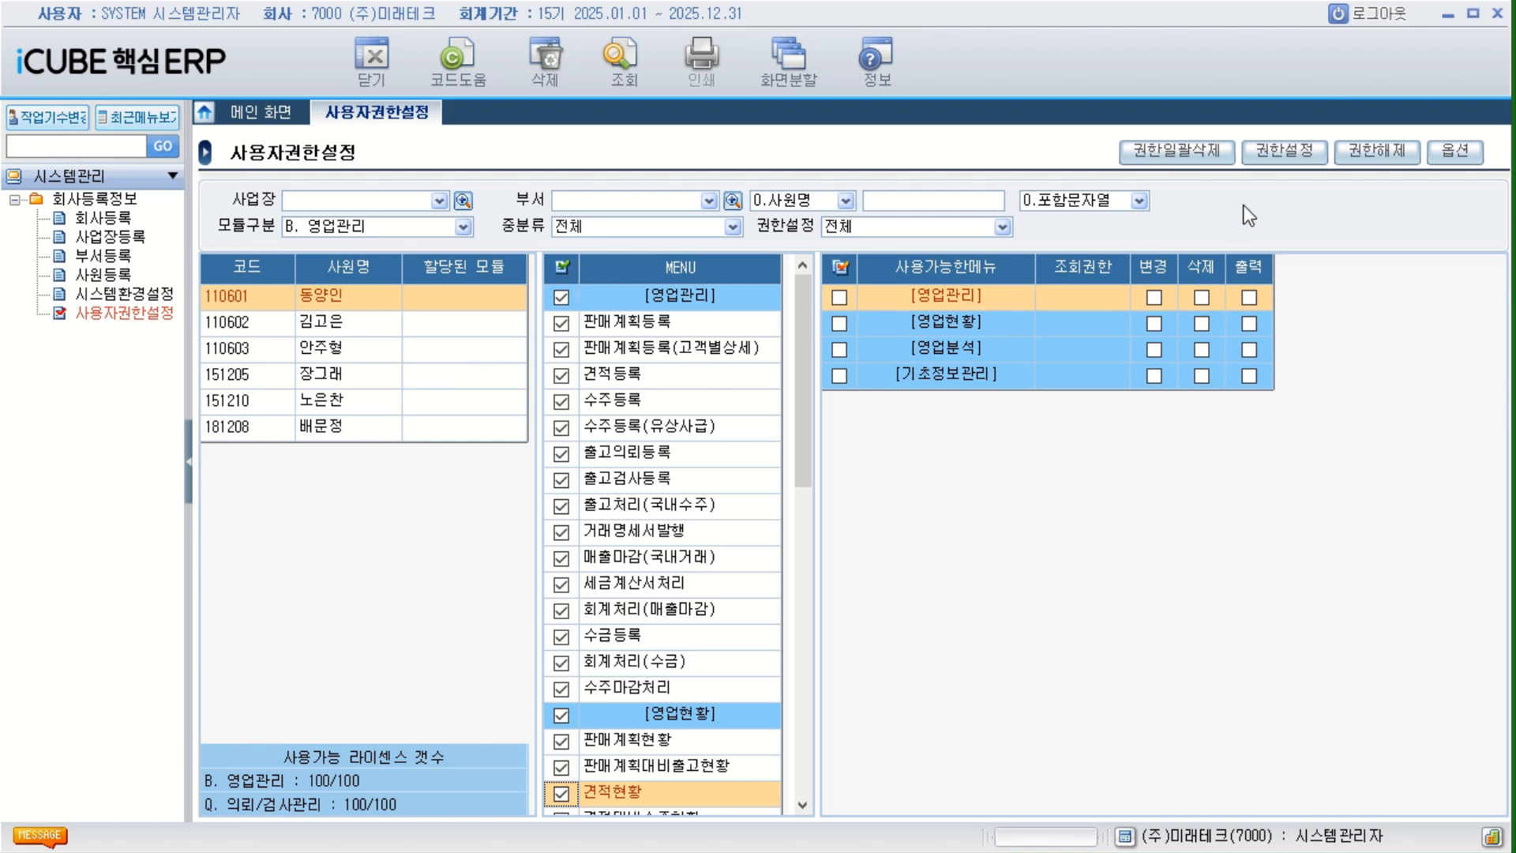
pyautogui.click(1297, 158)
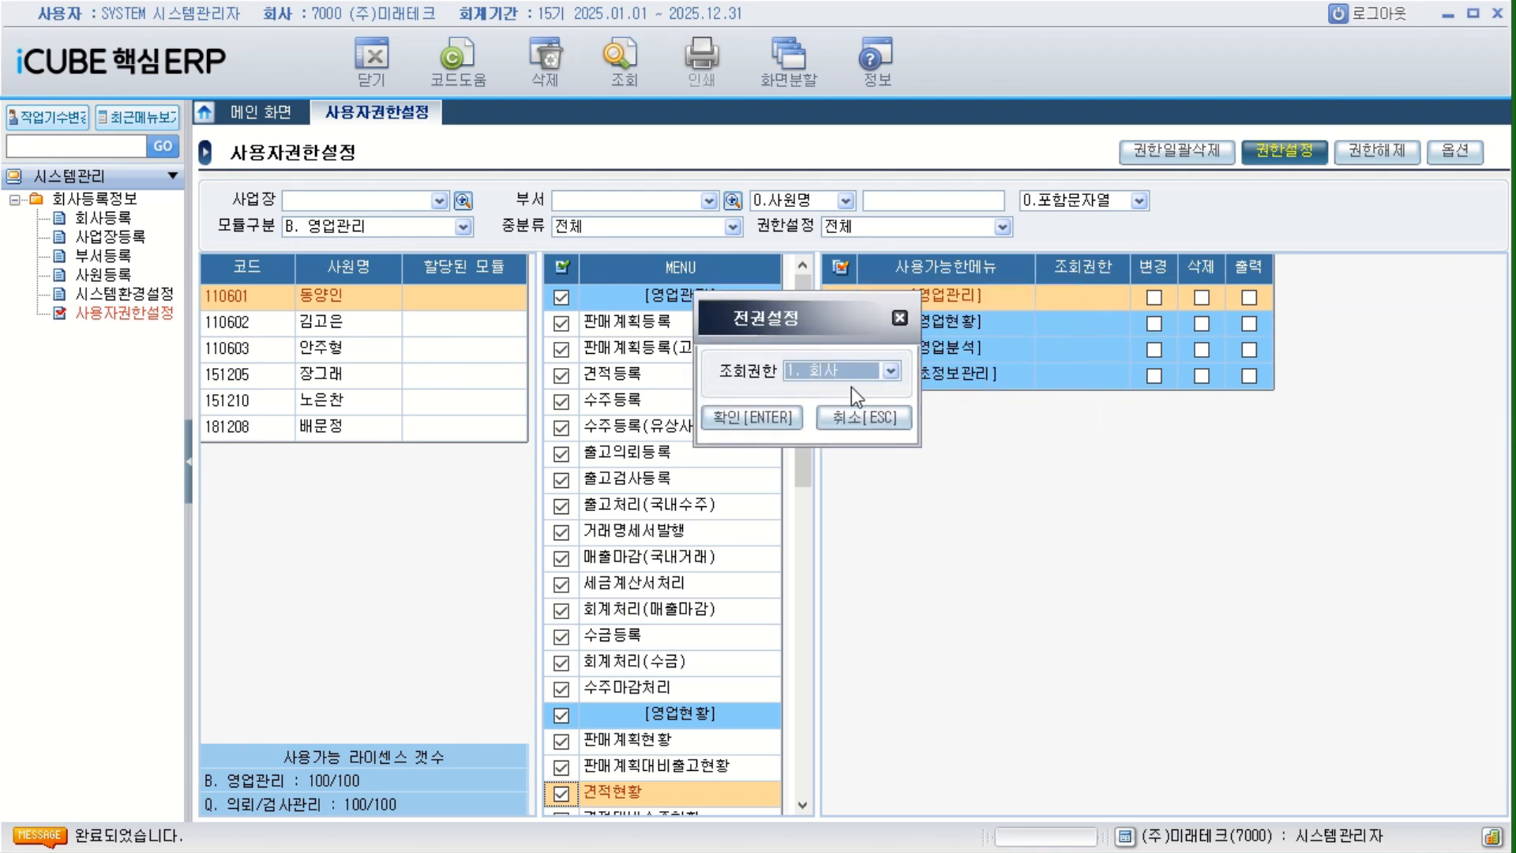
pyautogui.click(892, 372)
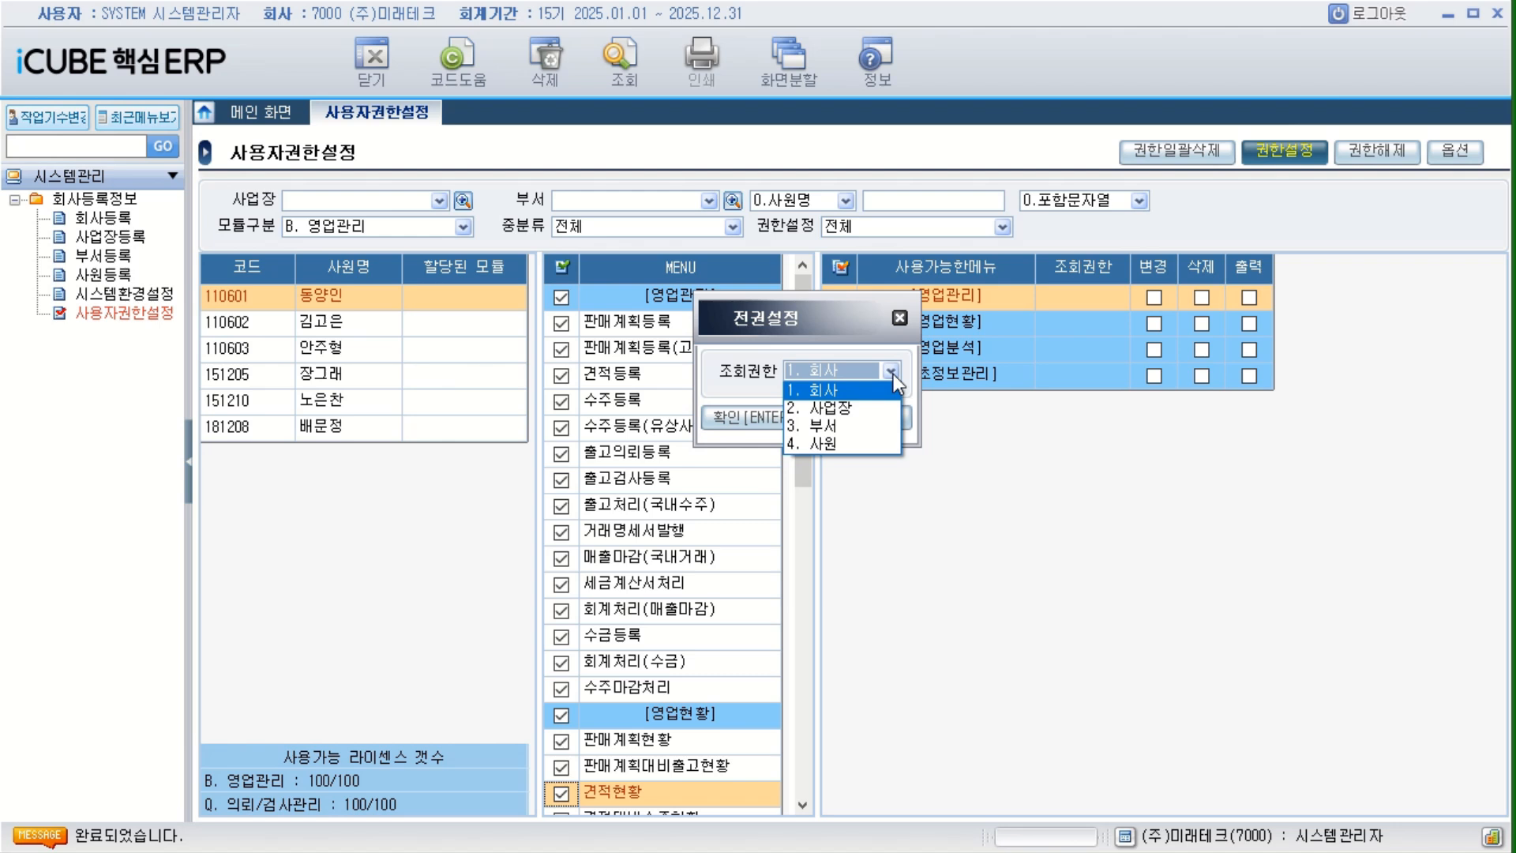
pyautogui.click(845, 387)
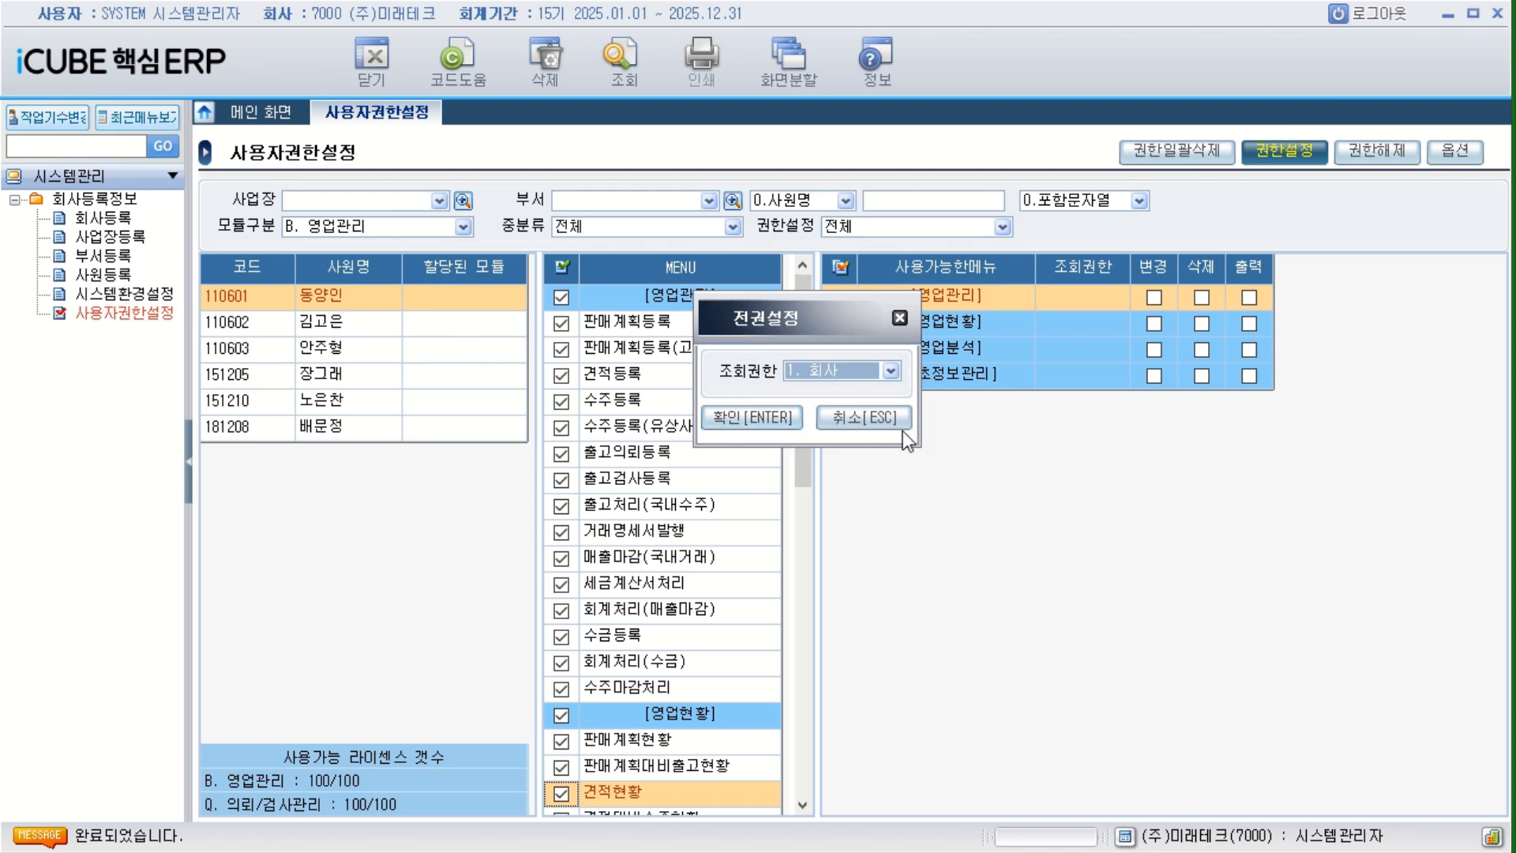
pyautogui.click(900, 319)
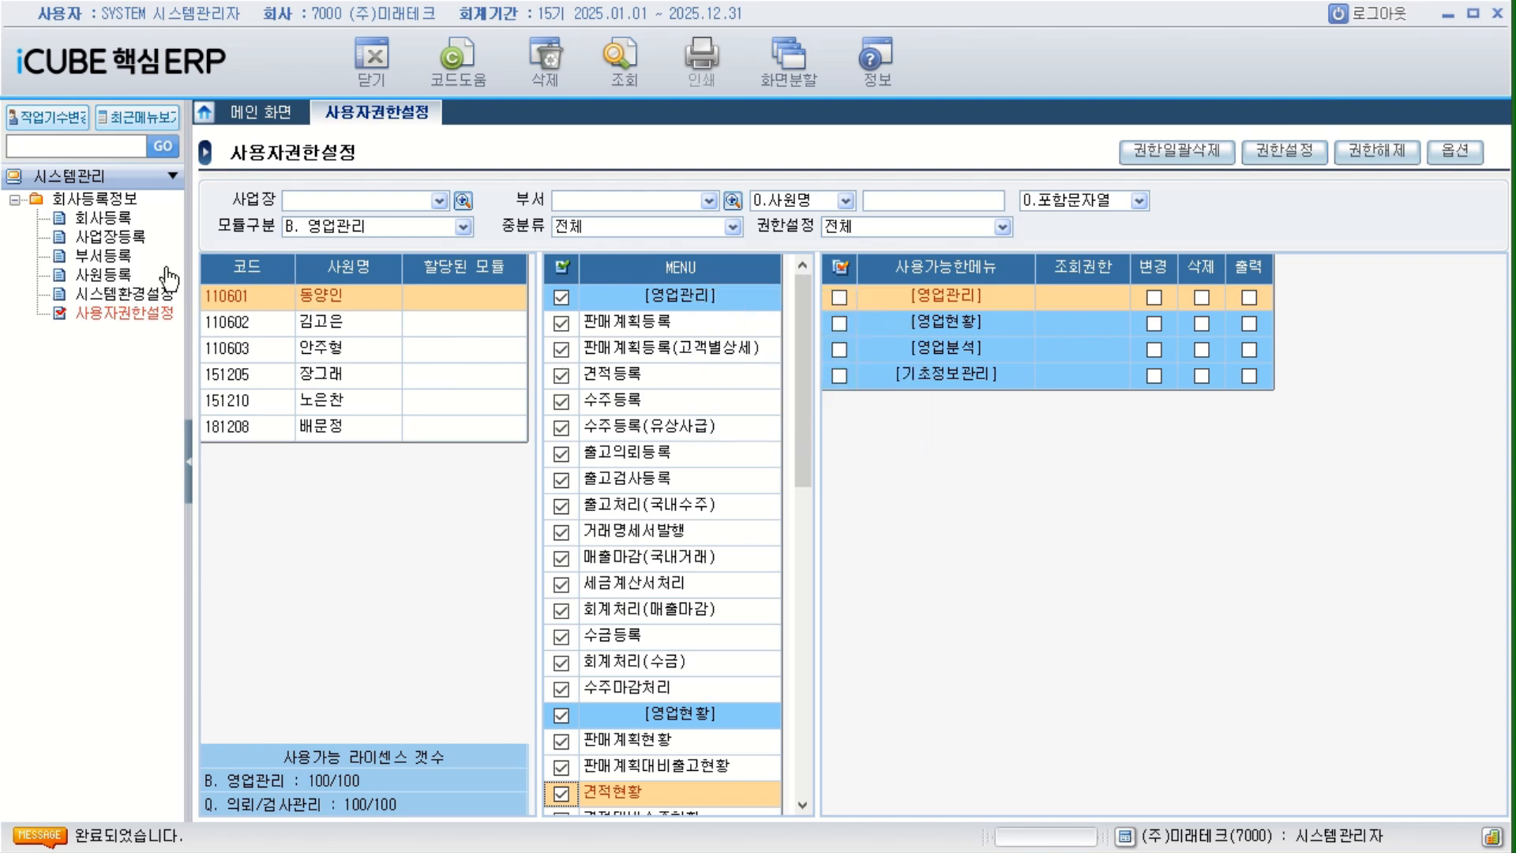
# List the employees of all departments in 사원등록 by clearing the department range, and check the first employee's 조회권한.
pyautogui.click(103, 274)
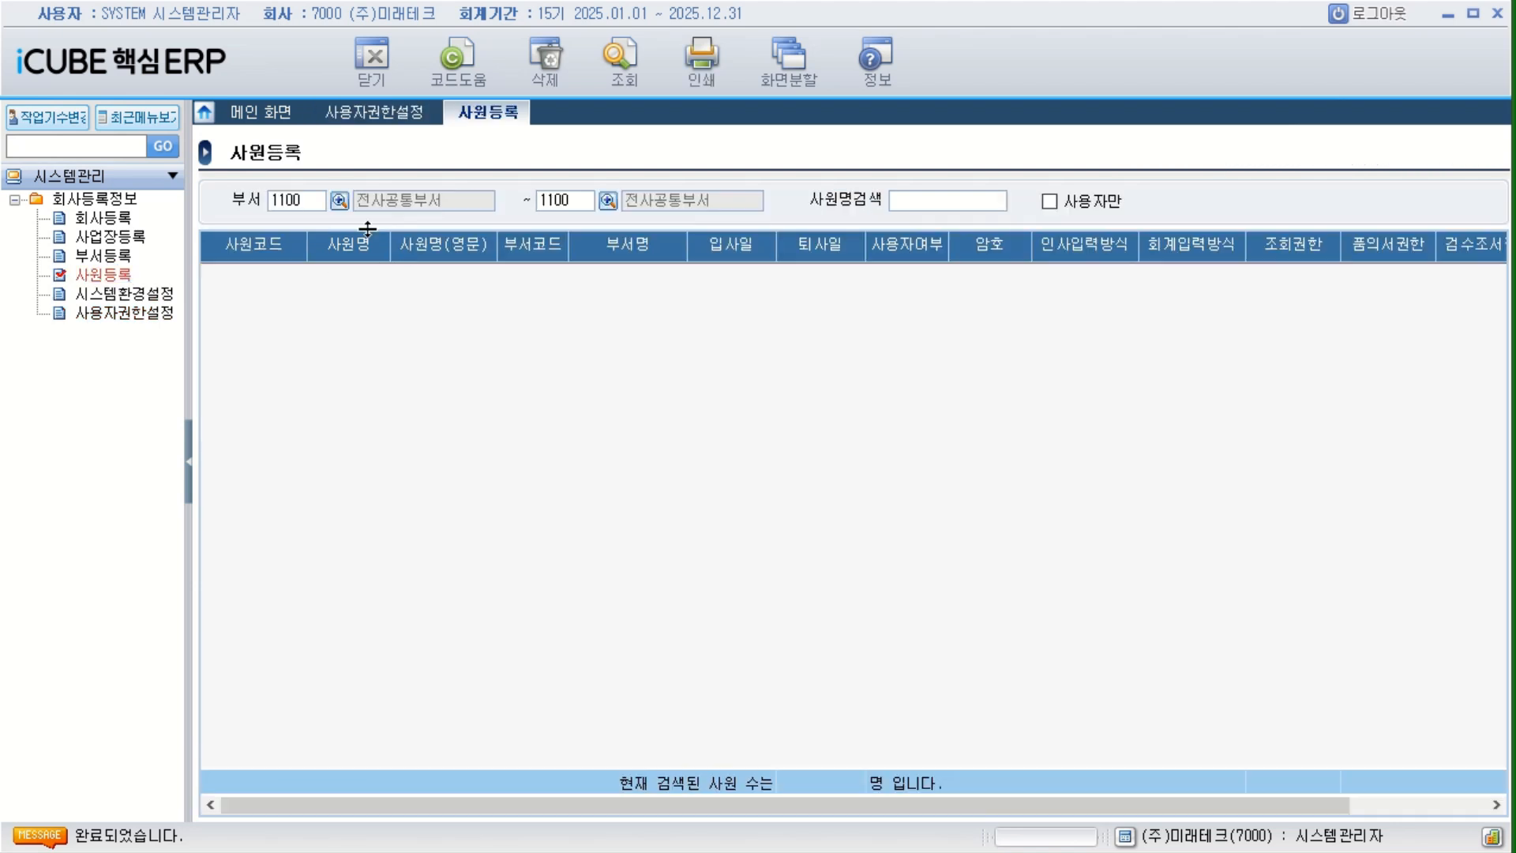
pyautogui.click(322, 201)
pyautogui.press('BackSpace')
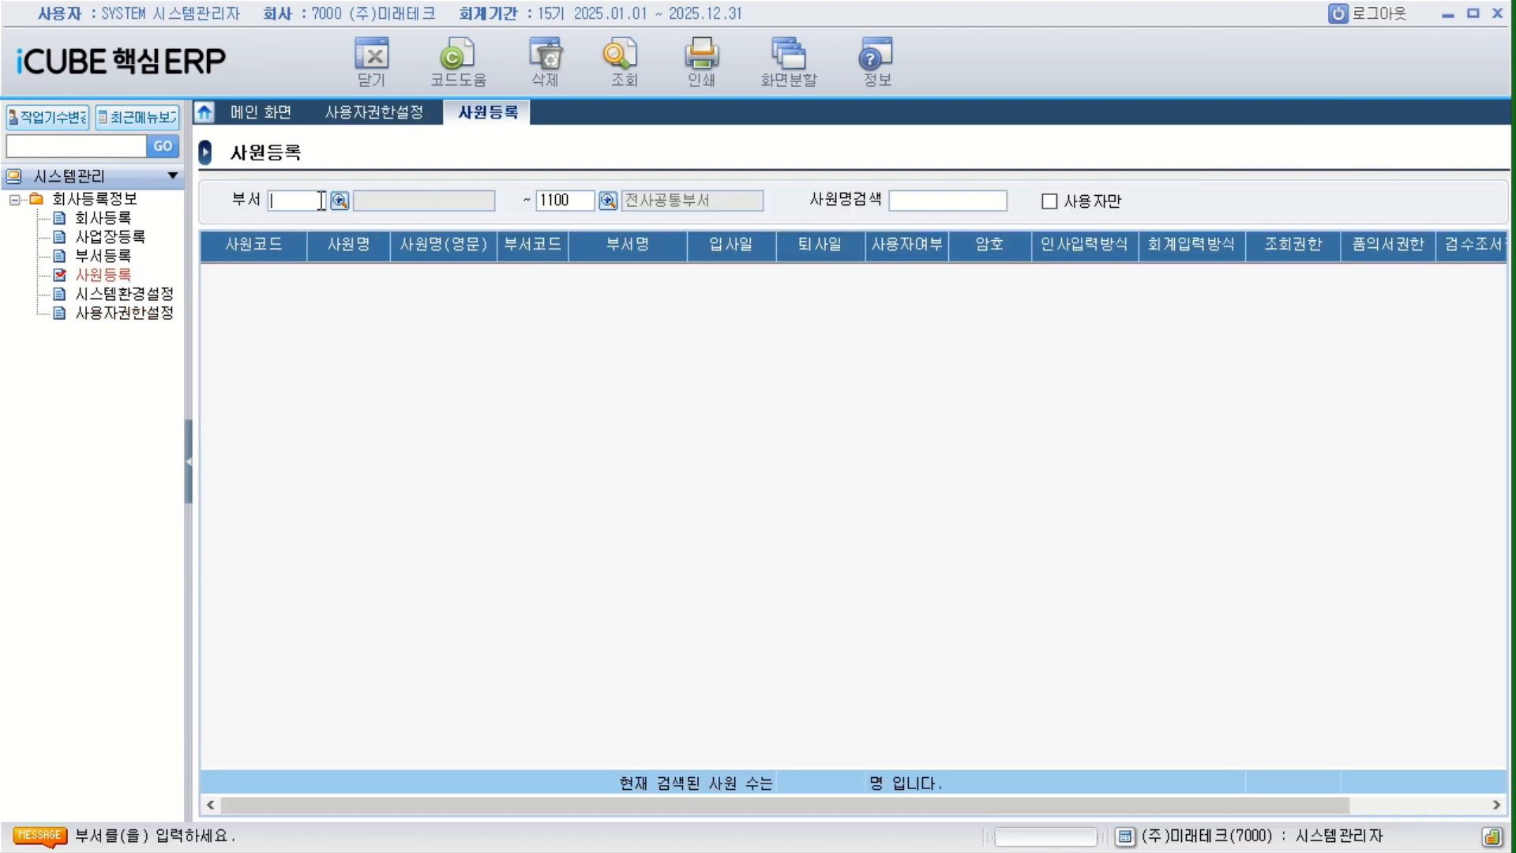
pyautogui.click(587, 197)
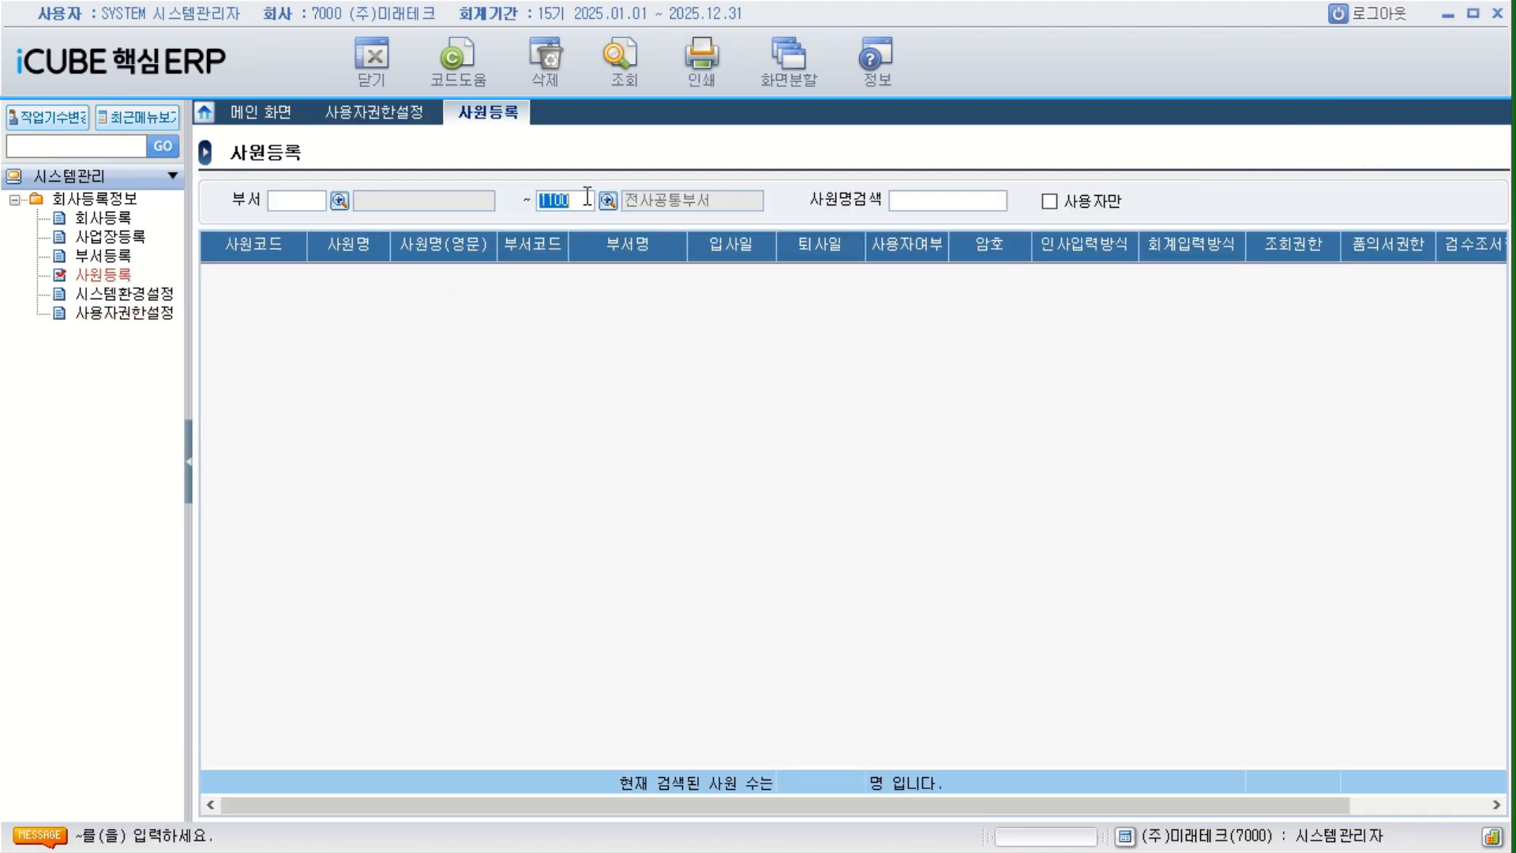
pyautogui.press('BackSpace')
pyautogui.click(622, 59)
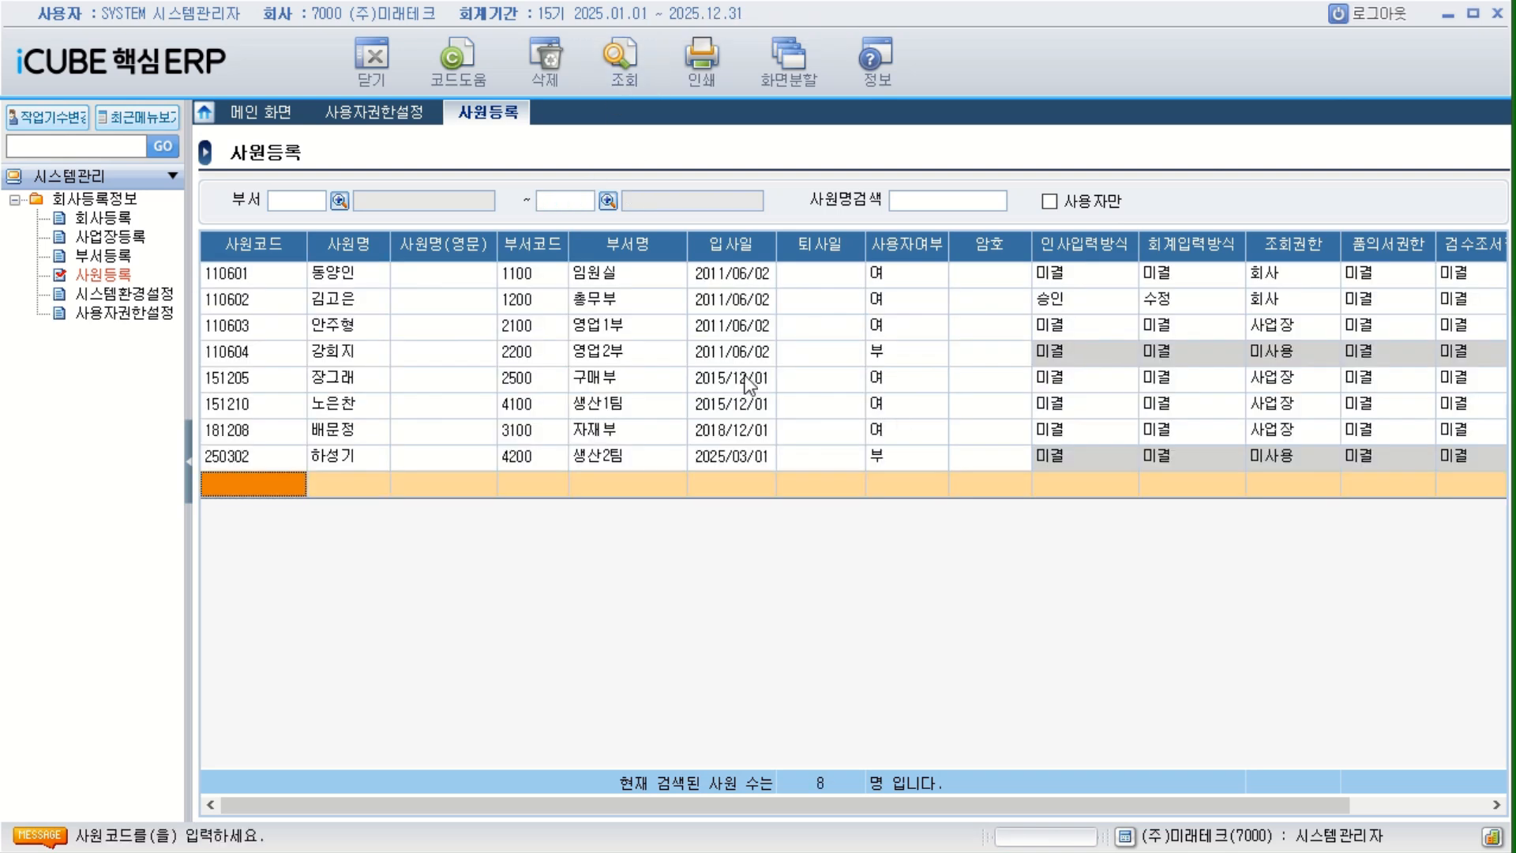
pyautogui.click(378, 275)
pyautogui.click(1281, 276)
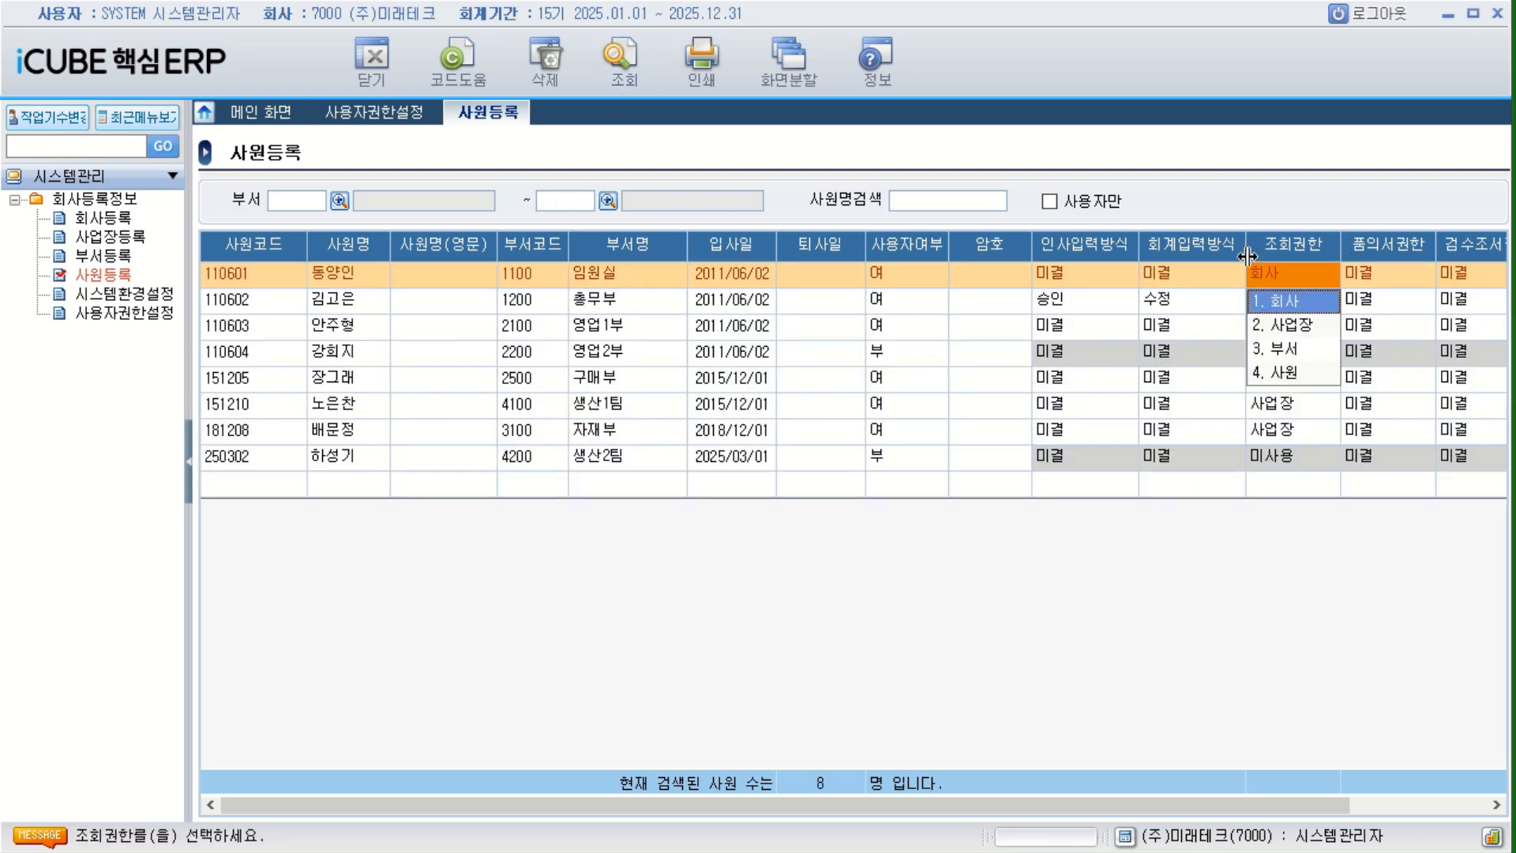
# Return to 사용자권한설정 and grant the first employee all selected 영업관리 menus with 조회권한 1. 회사.
pyautogui.click(405, 114)
pyautogui.click(387, 113)
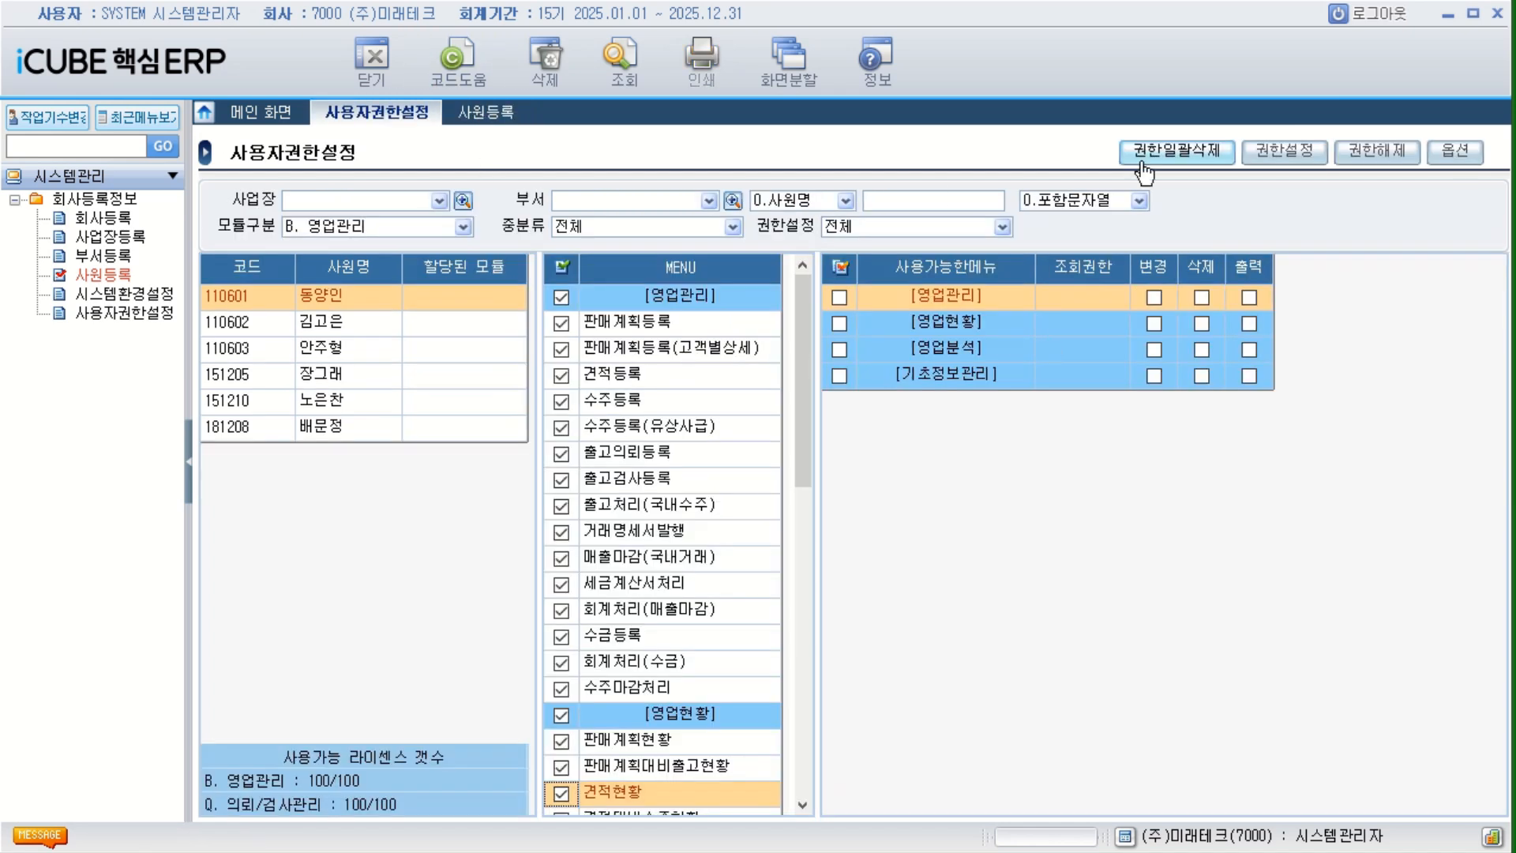
pyautogui.click(1285, 150)
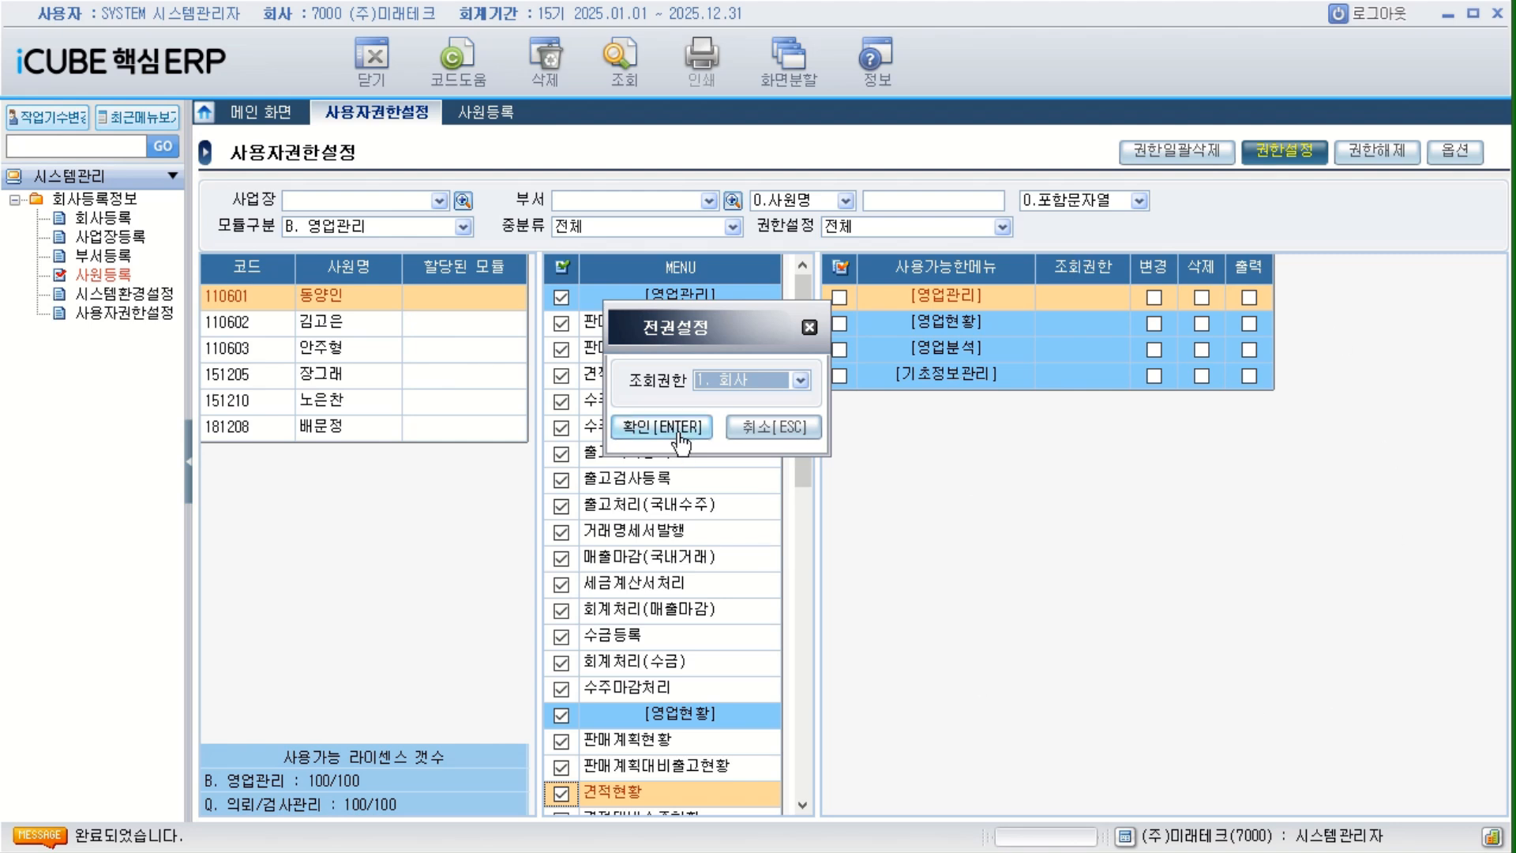
pyautogui.click(628, 427)
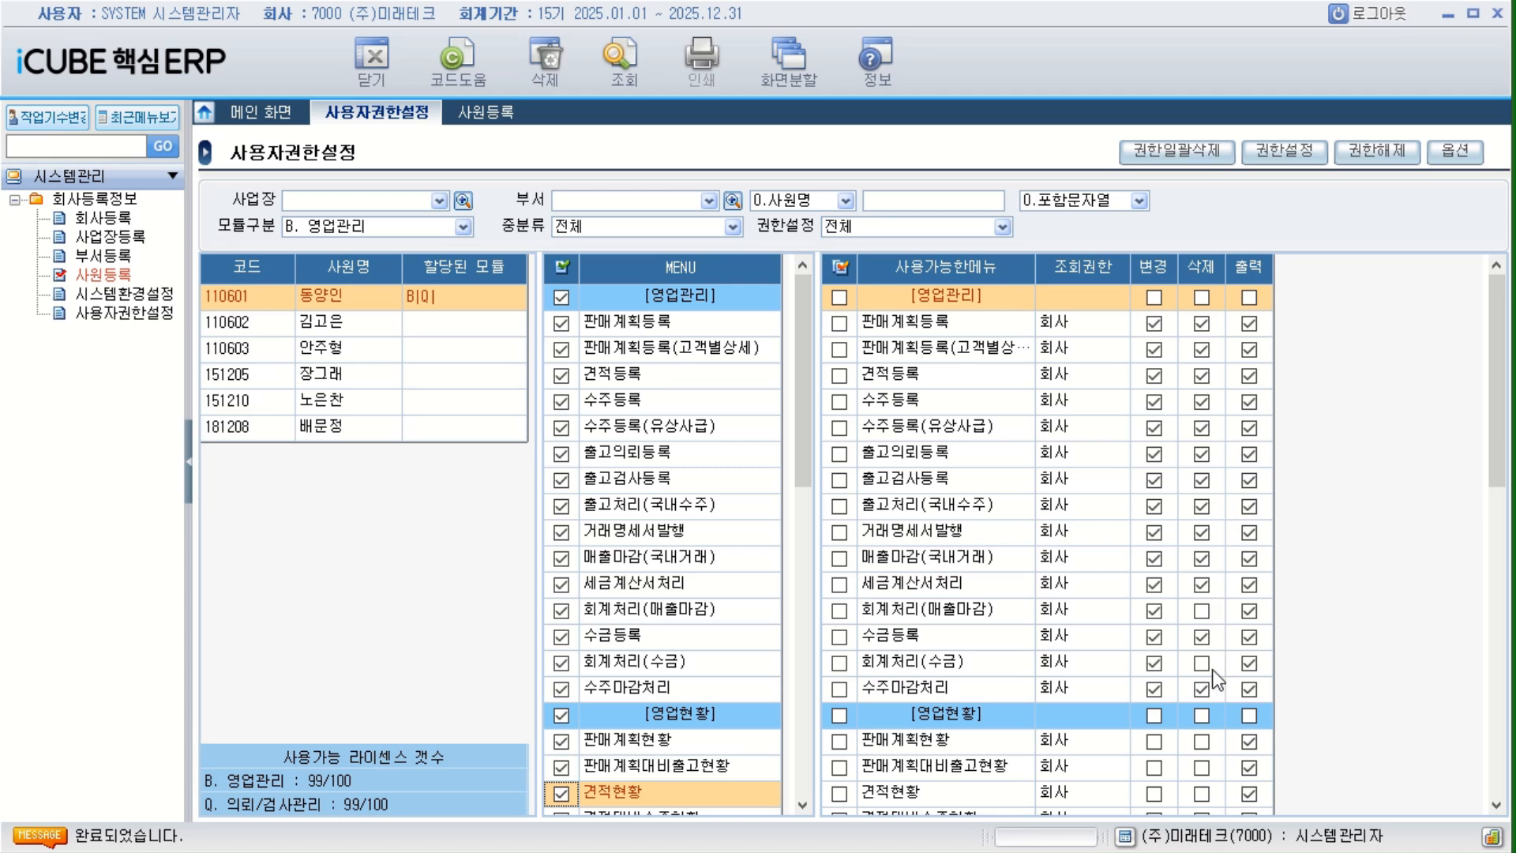
# Review the 변경, 삭제 and 출력 permissions of the granted 영업관리 menus, including 회계처리(매출마감).
pyautogui.click(1202, 611)
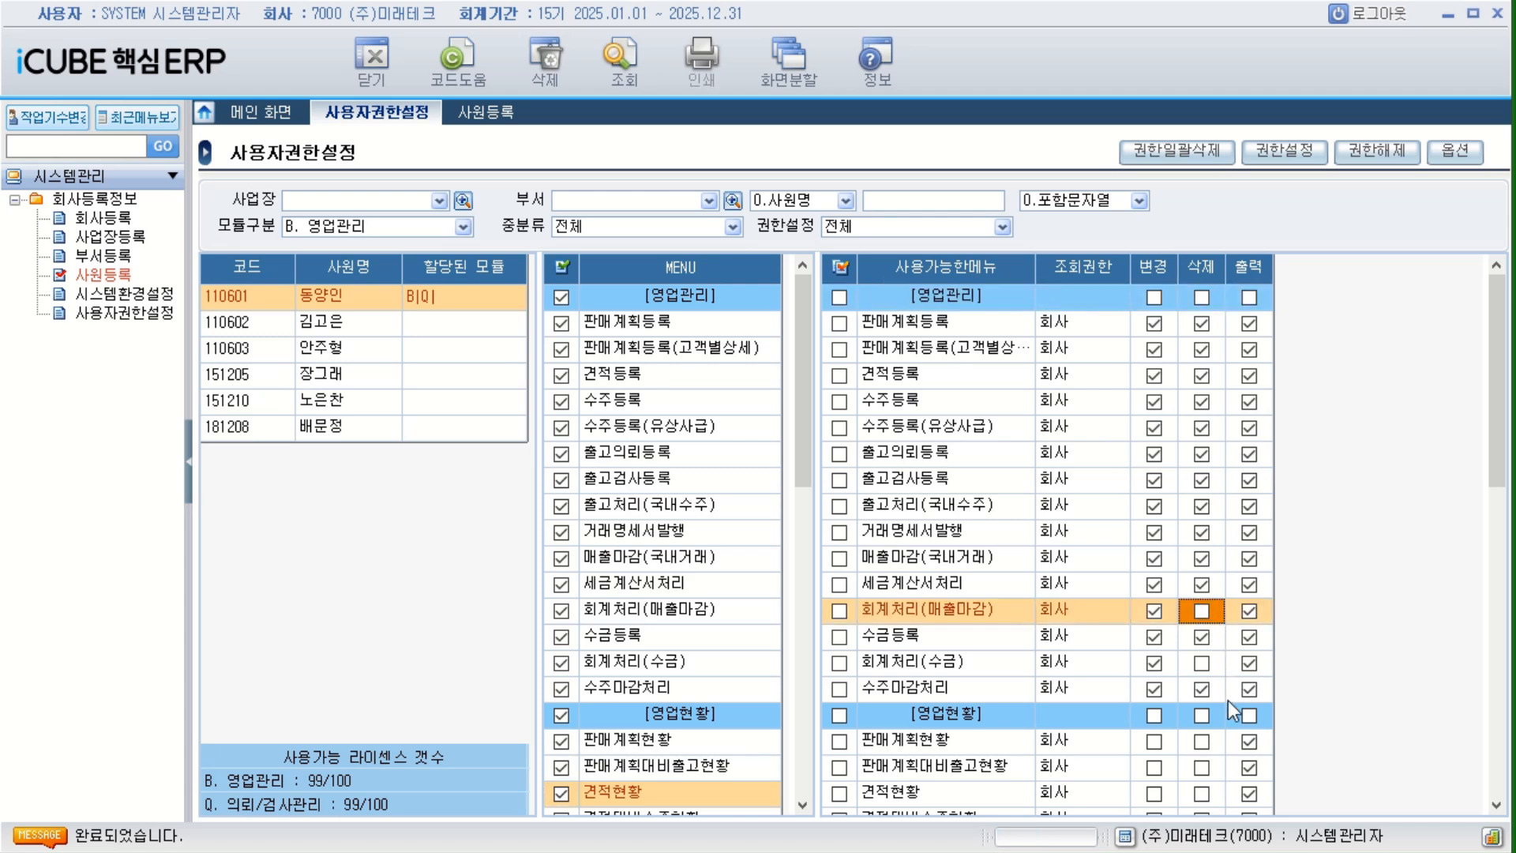
pyautogui.moveTo(1507, 433); pyautogui.dragTo(1509, 579)
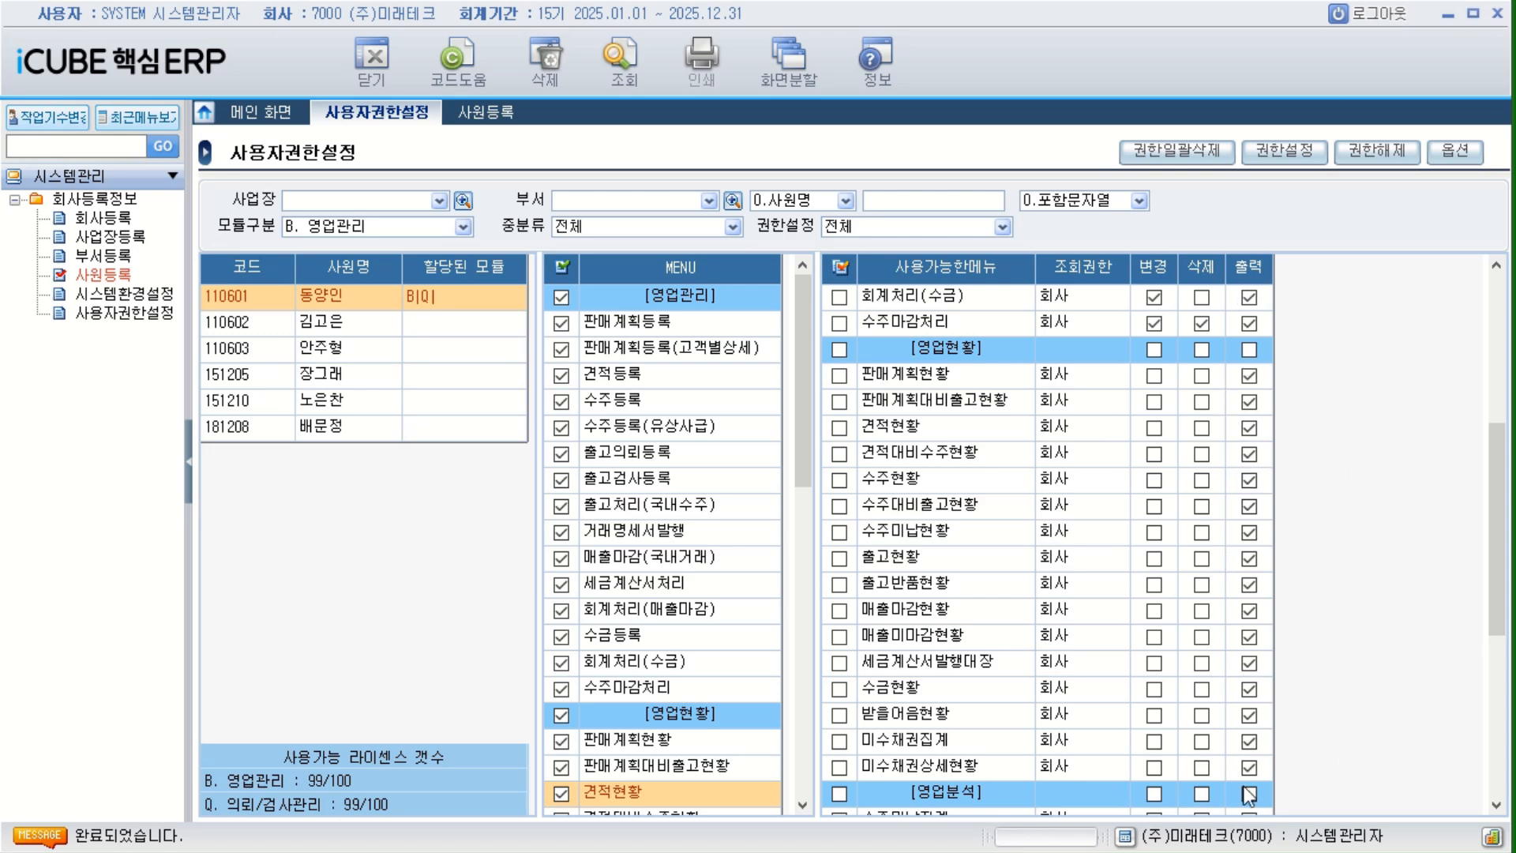
pyautogui.scroll(-5, 1495, 580)
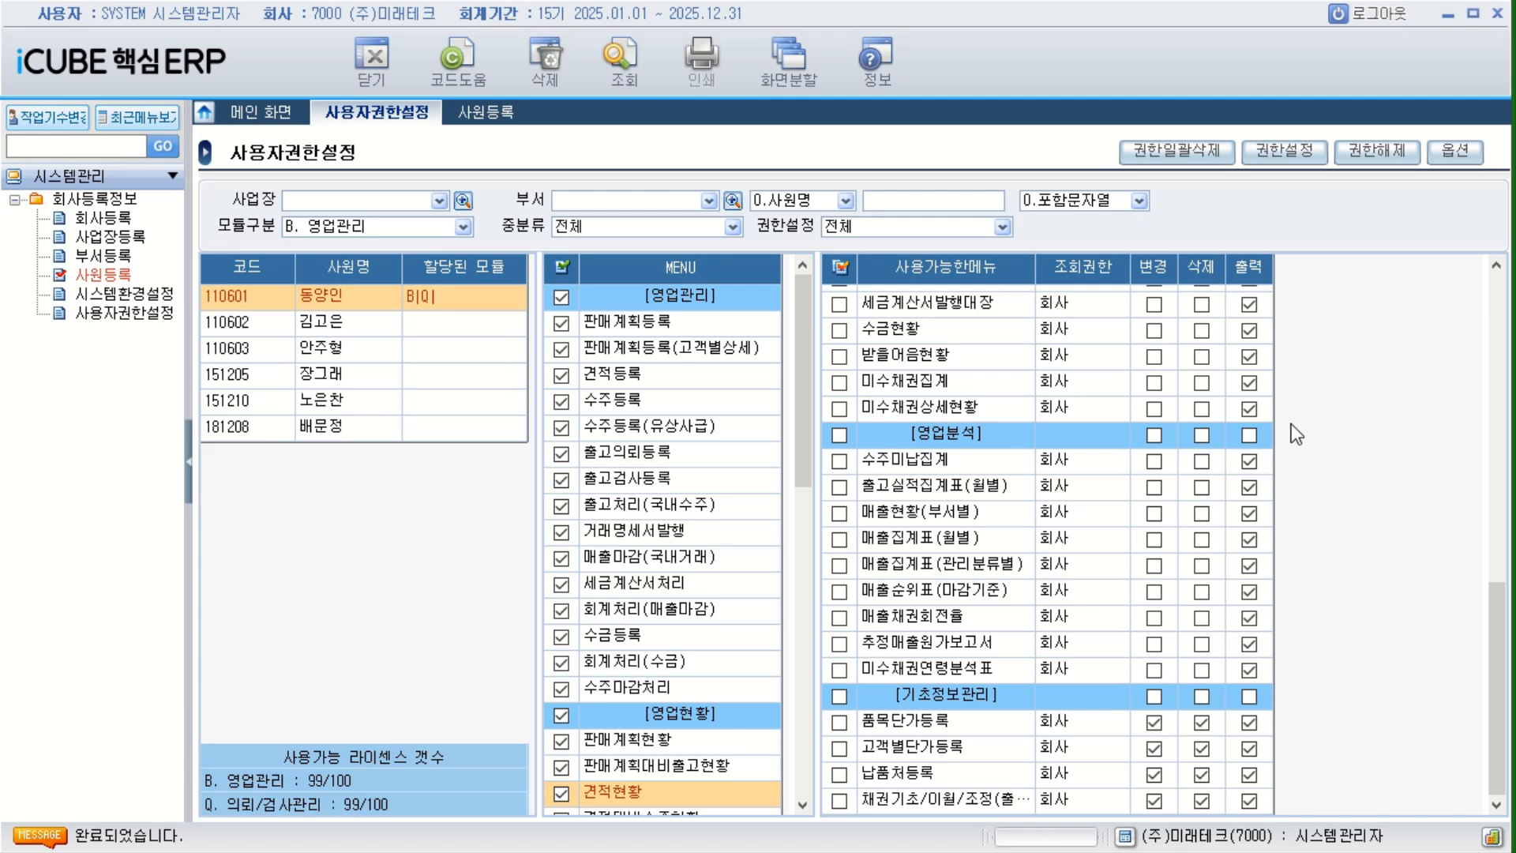
# Set 모듈구분 to P. 구매/자재관리 for the same employee.
pyautogui.click(463, 226)
pyautogui.click(374, 281)
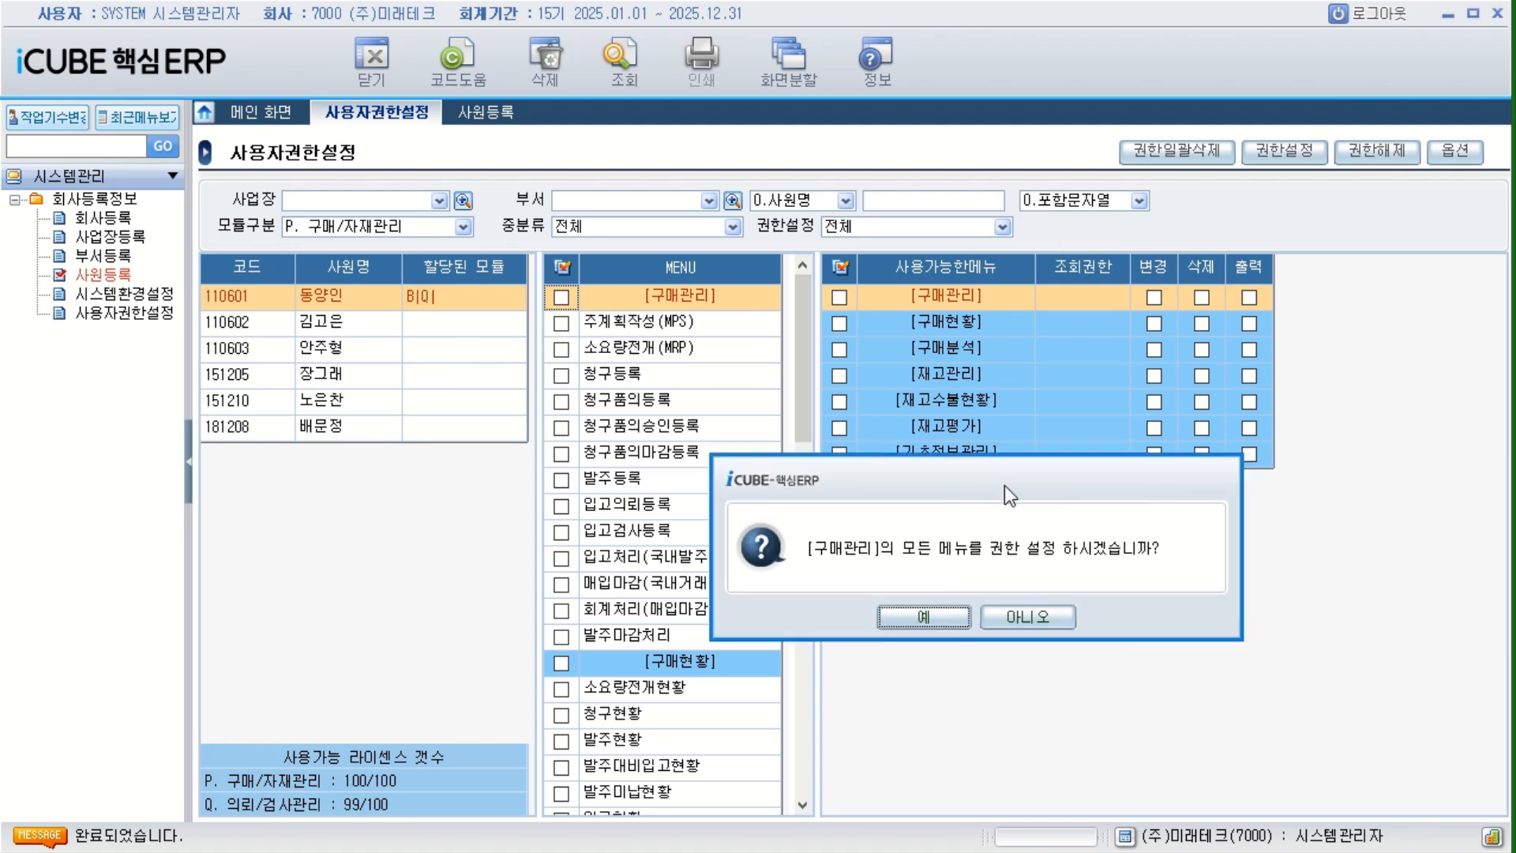
pyautogui.moveTo(1004, 485); pyautogui.dragTo(975, 330)
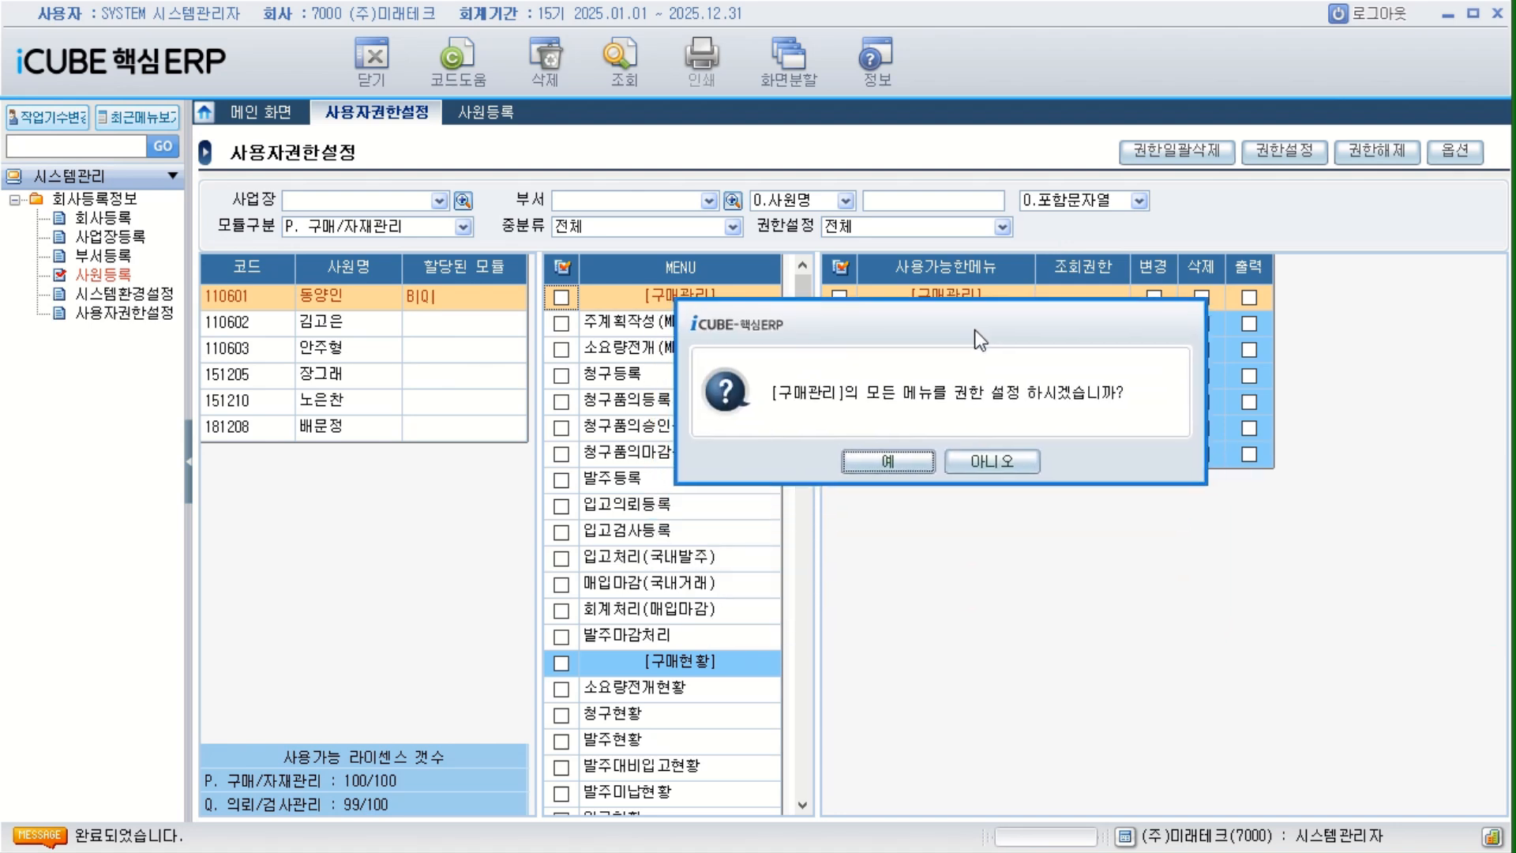
pyautogui.click(920, 466)
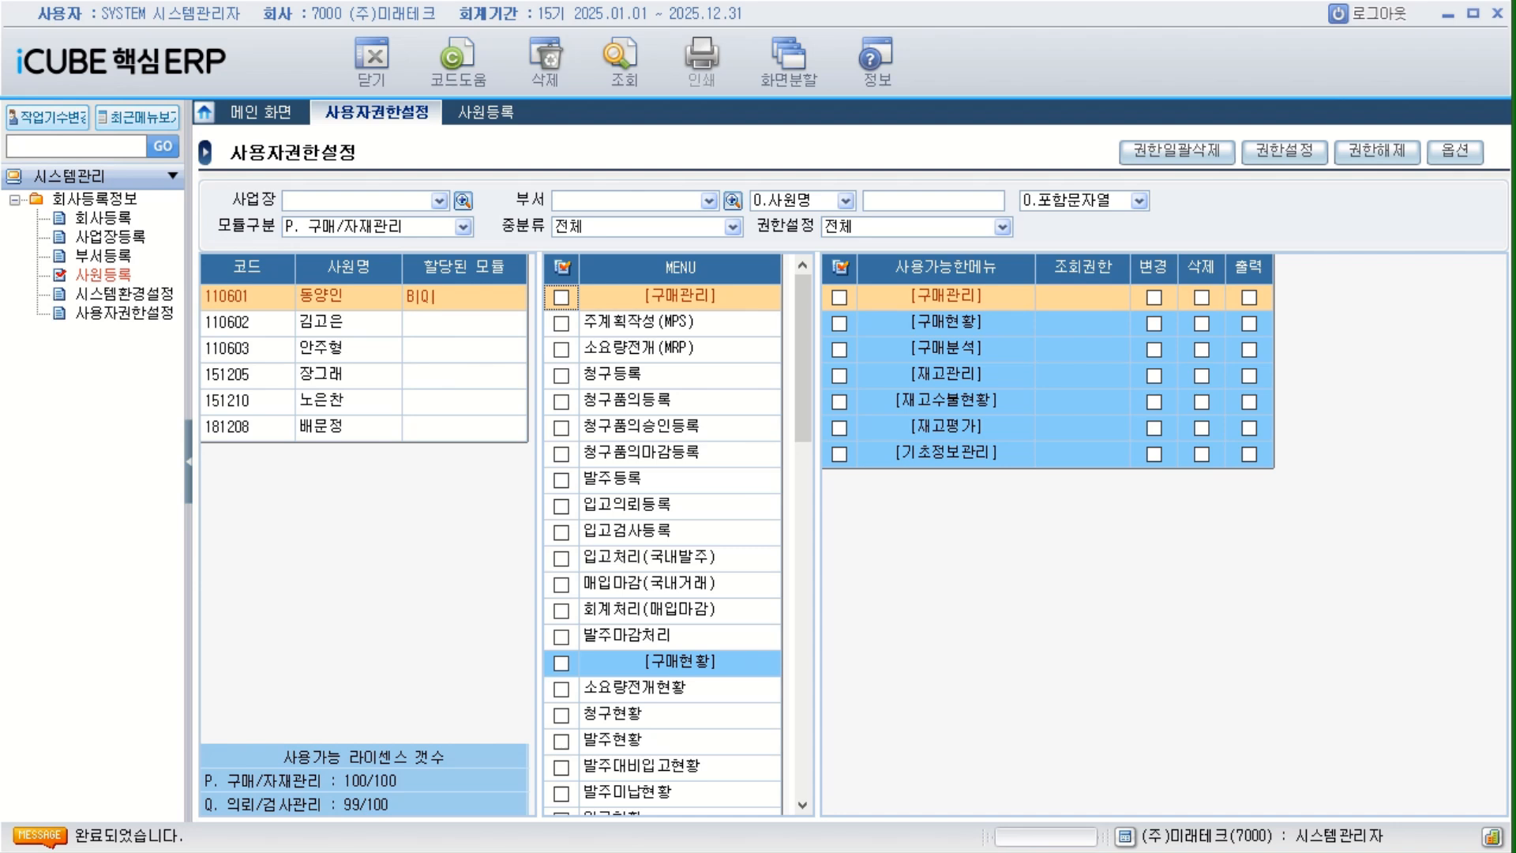
pyautogui.moveTo(1515, 411); pyautogui.dragTo(985, 401)
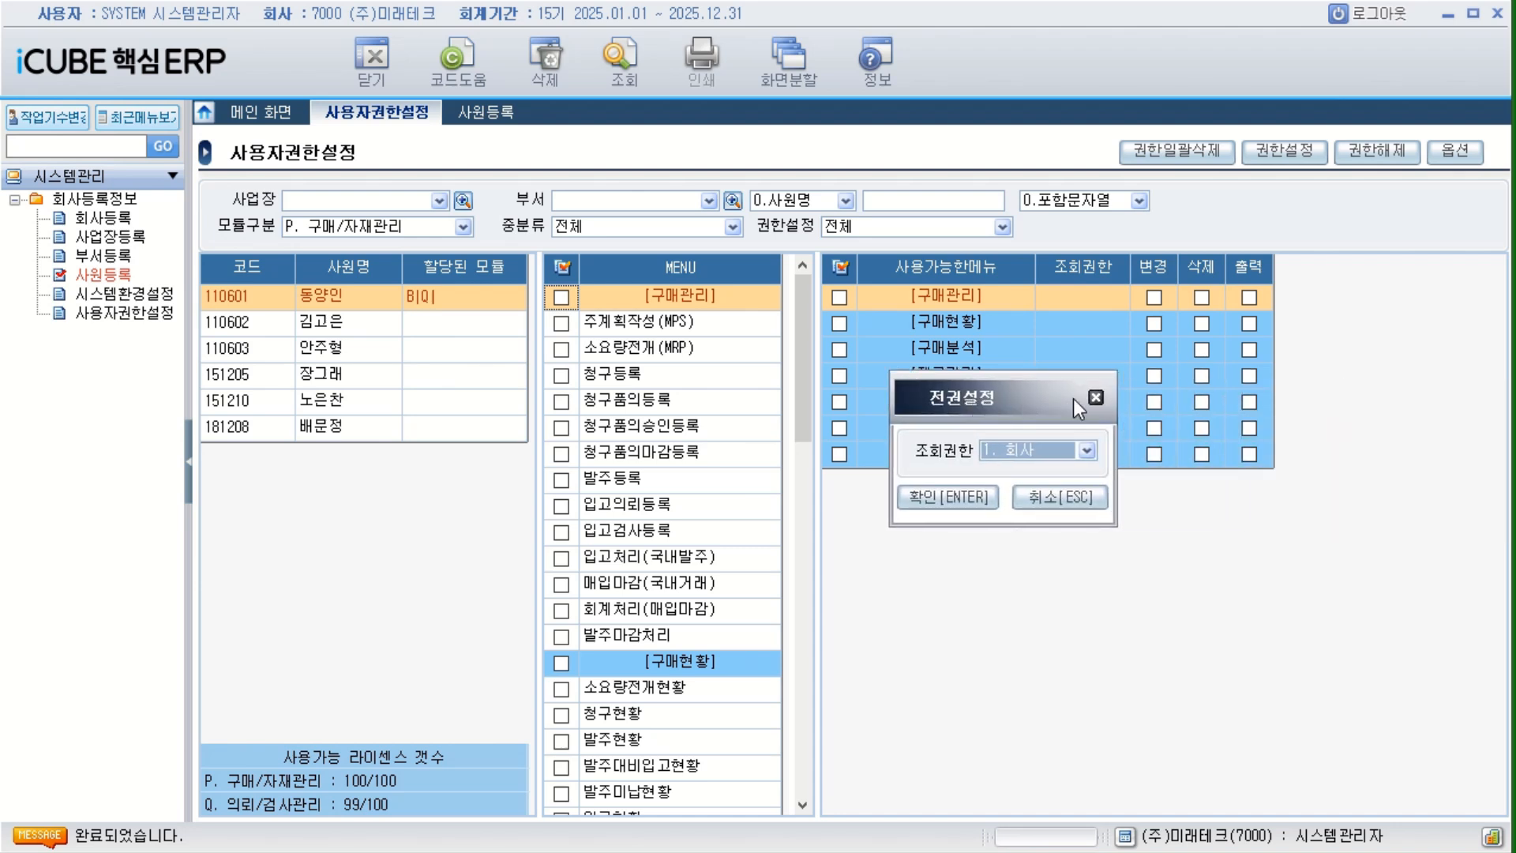
pyautogui.click(1096, 398)
# Grant the first employee all 구매/자재관리 menus with 조회권한 1. 회사.
pyautogui.click(562, 267)
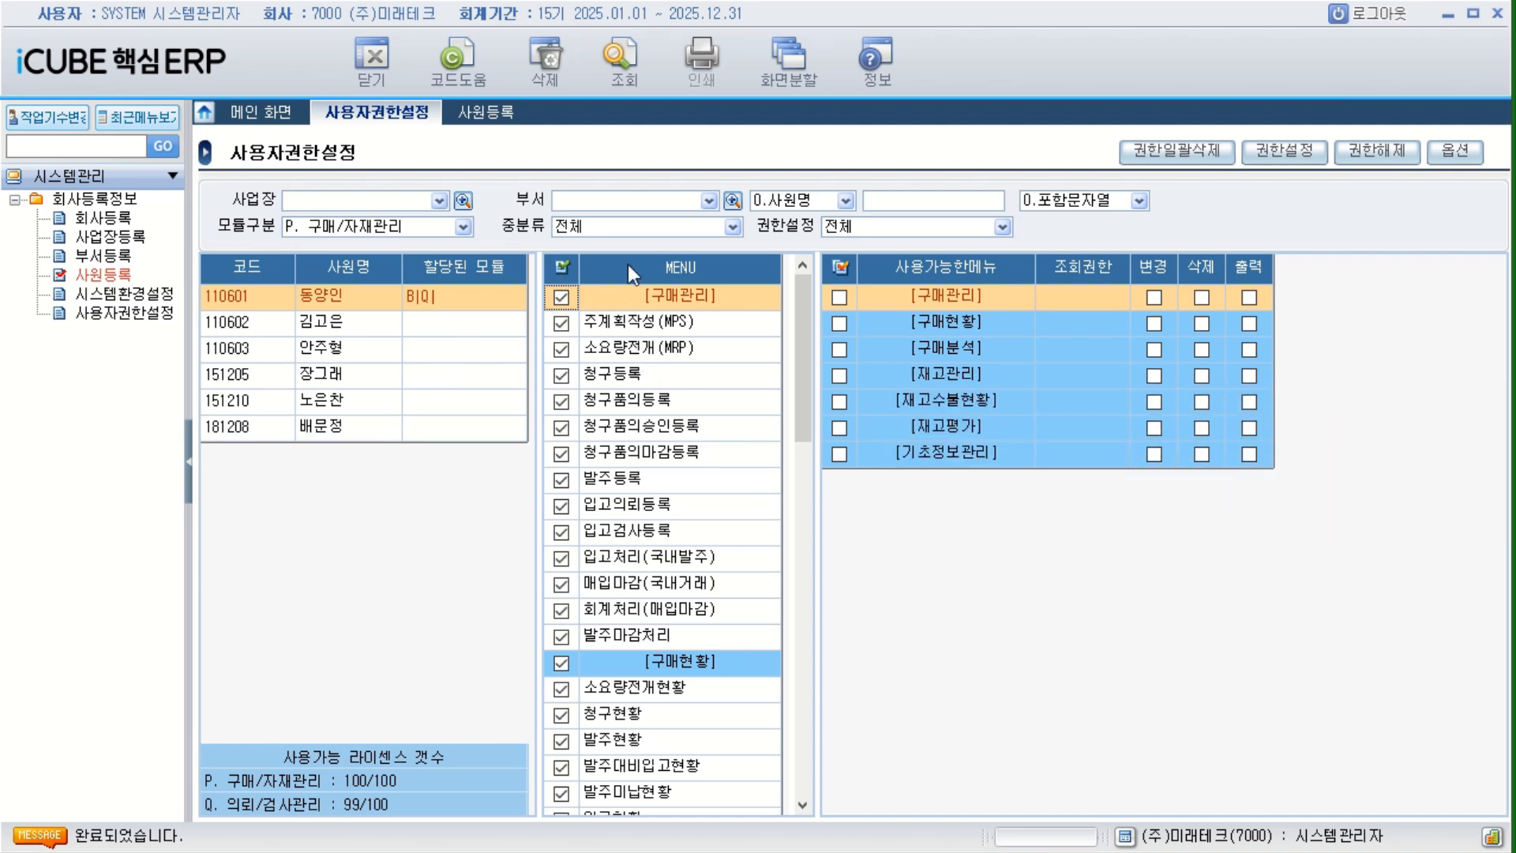
pyautogui.click(1285, 151)
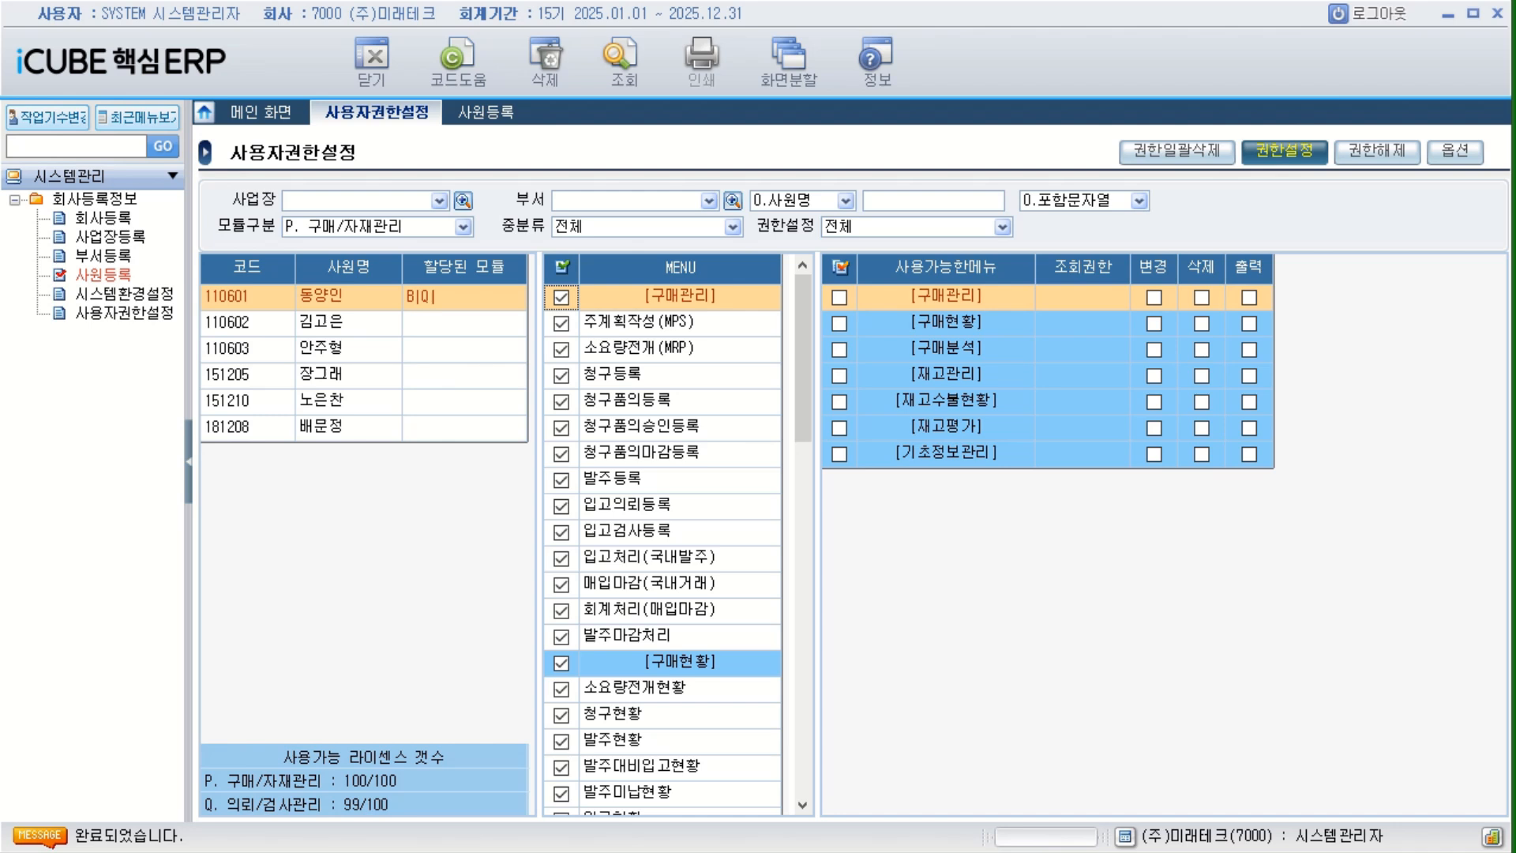
pyautogui.moveTo(1188, 313); pyautogui.dragTo(977, 343)
pyautogui.click(941, 408)
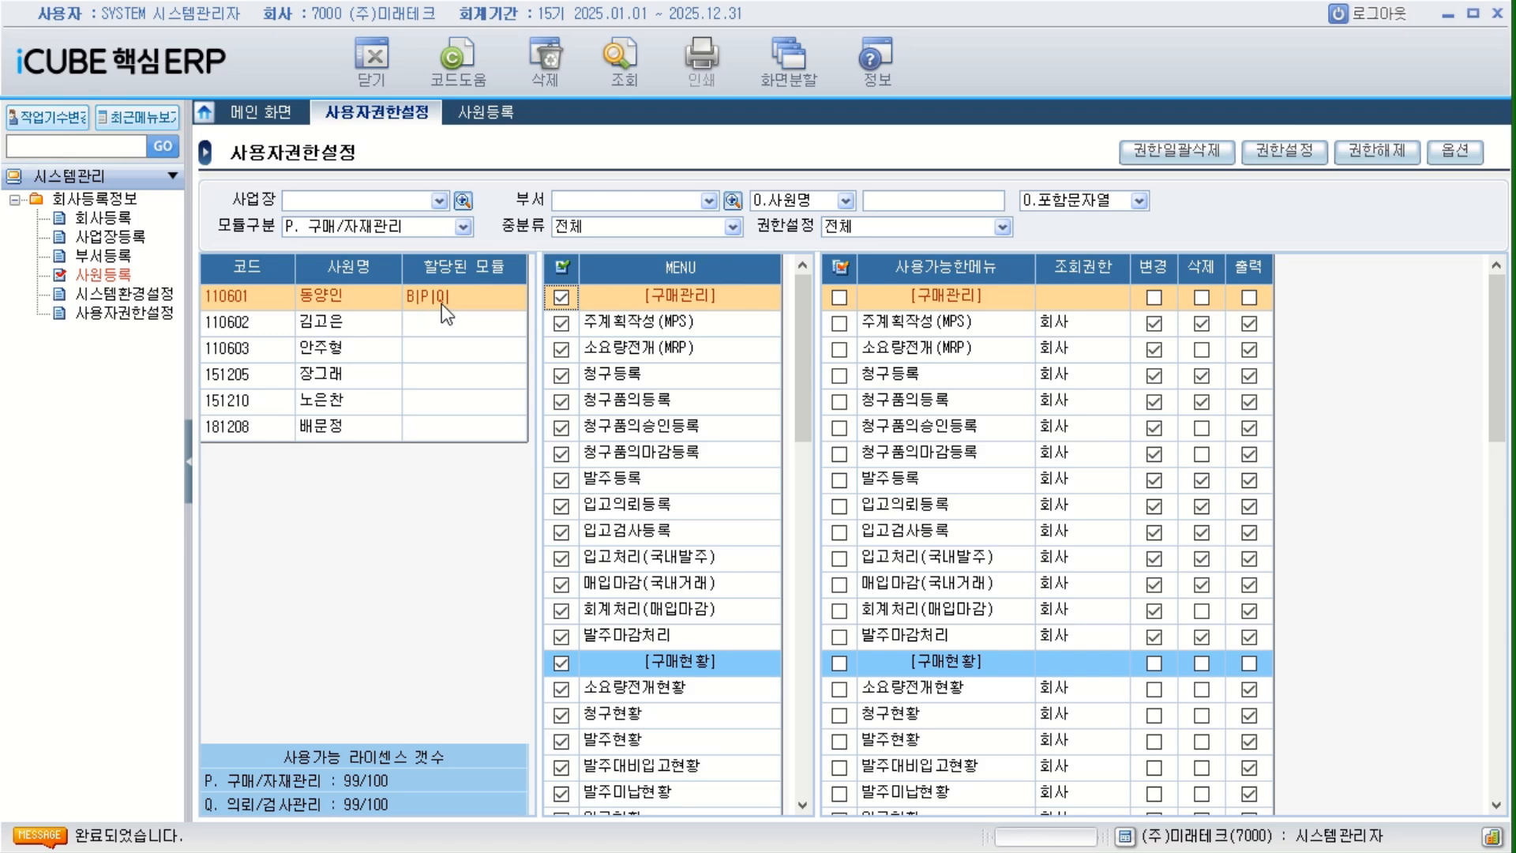
# Set 모듈구분 to D. 무역관리 and grant the first employee all its menus with 조회권한 회사.
pyautogui.click(463, 226)
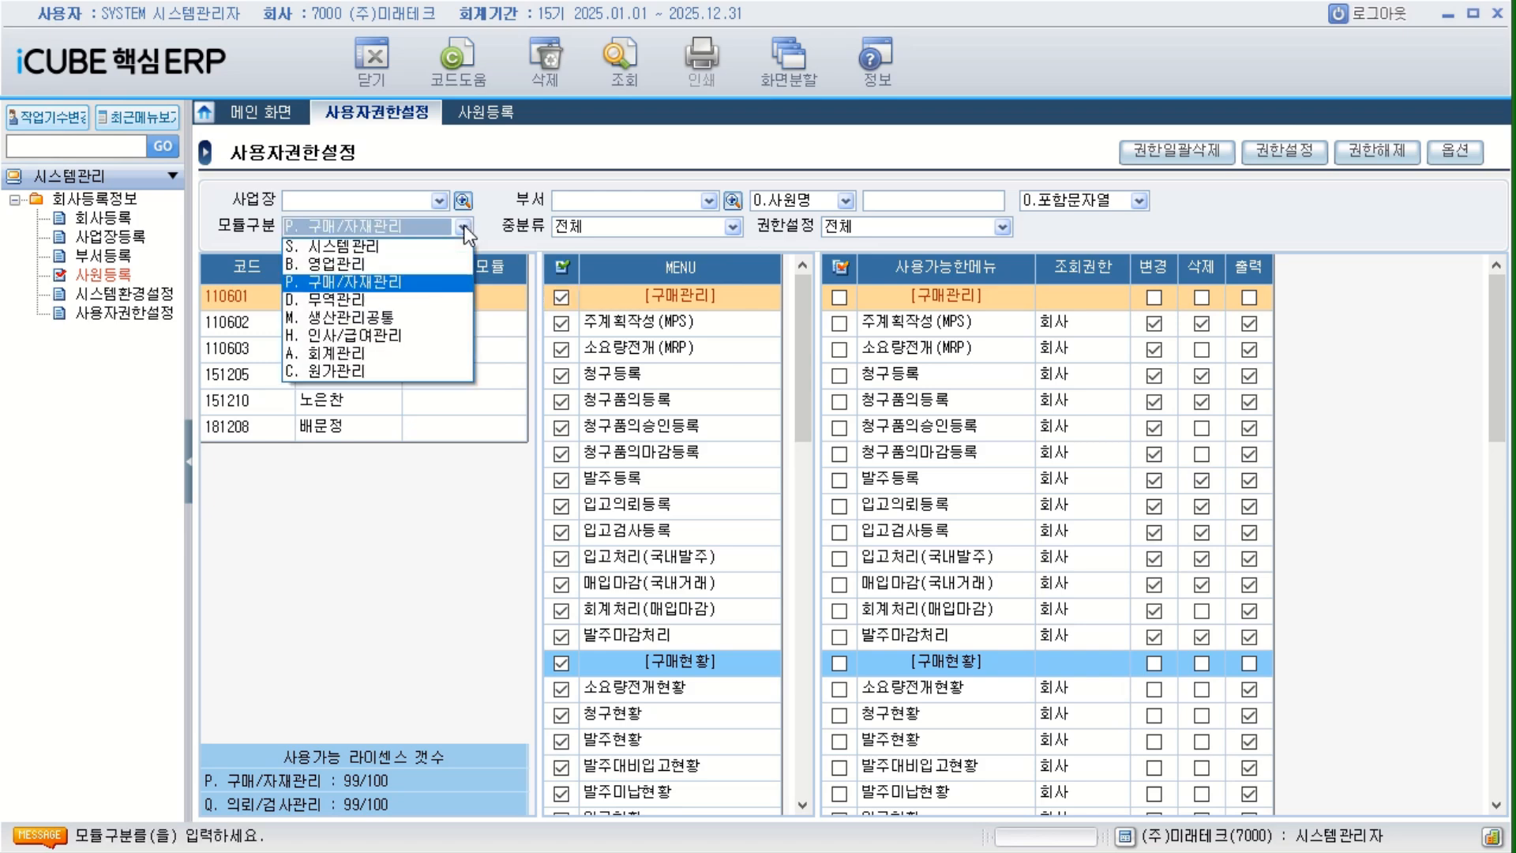
pyautogui.click(359, 297)
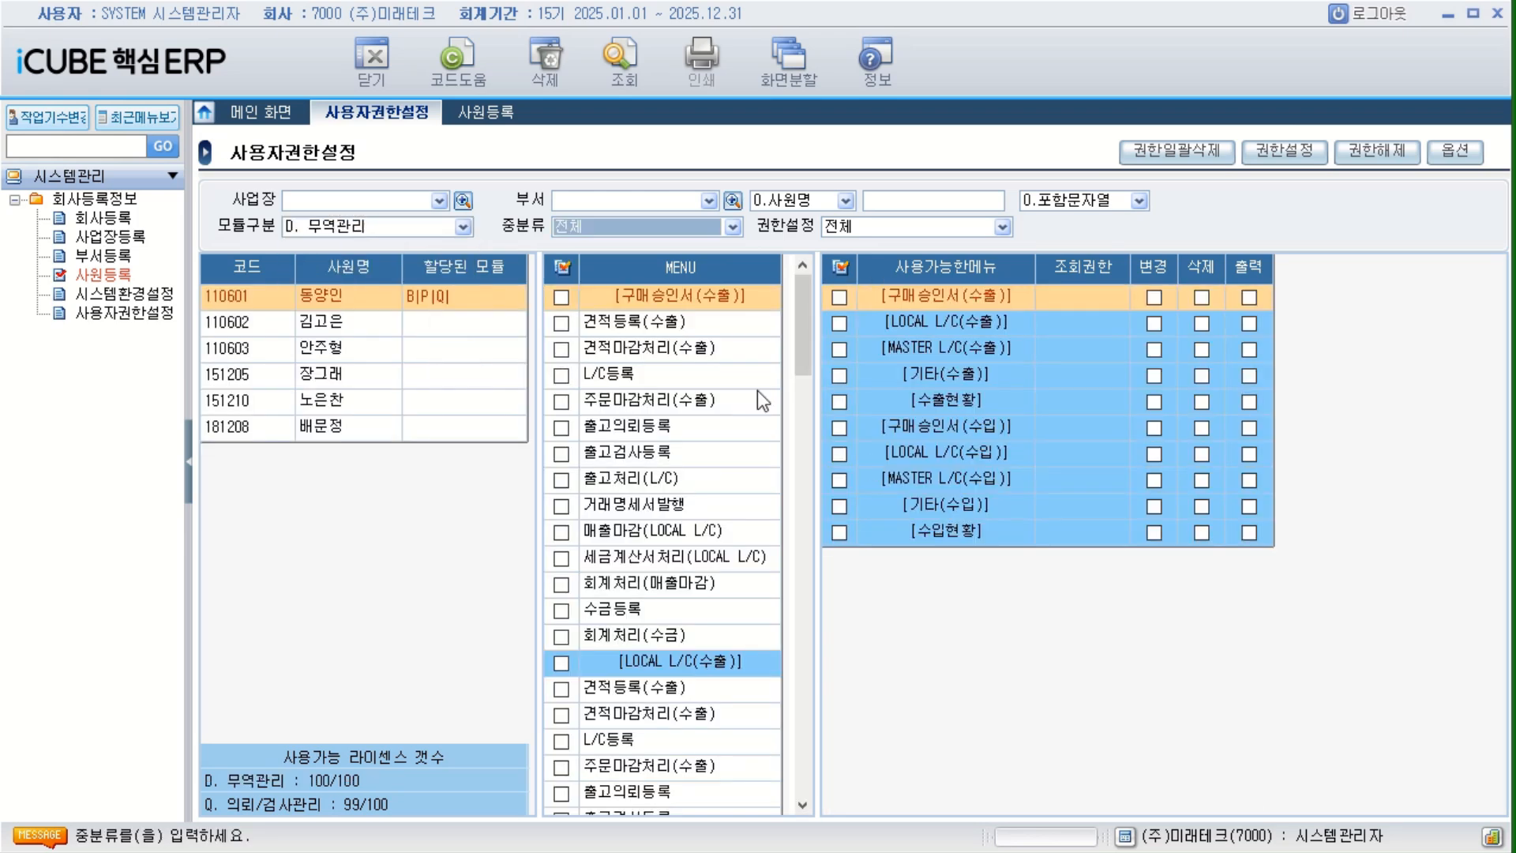
pyautogui.click(563, 267)
pyautogui.click(1273, 151)
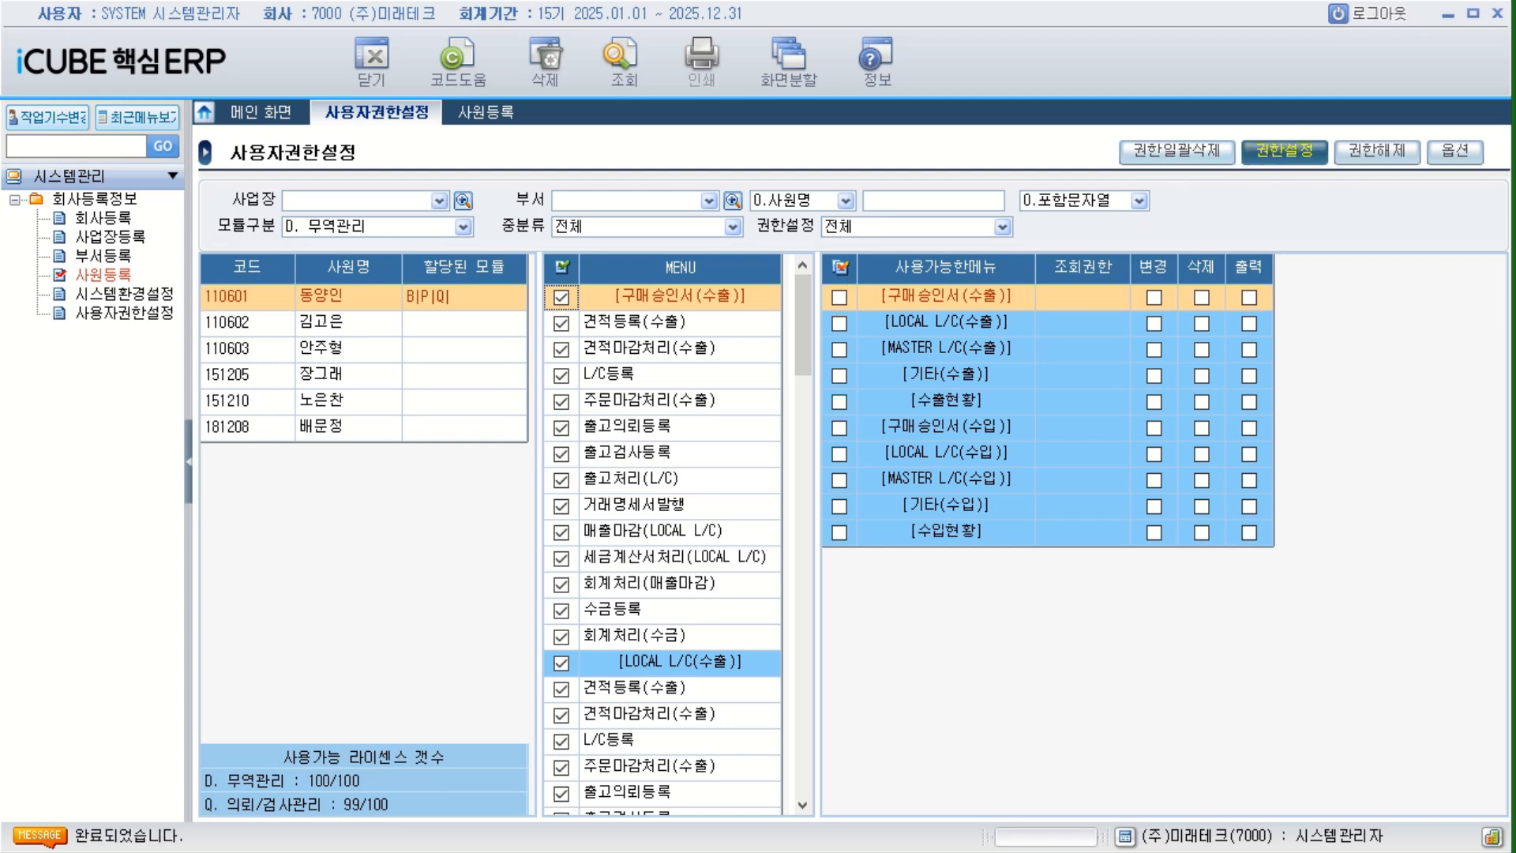
pyautogui.click(983, 466)
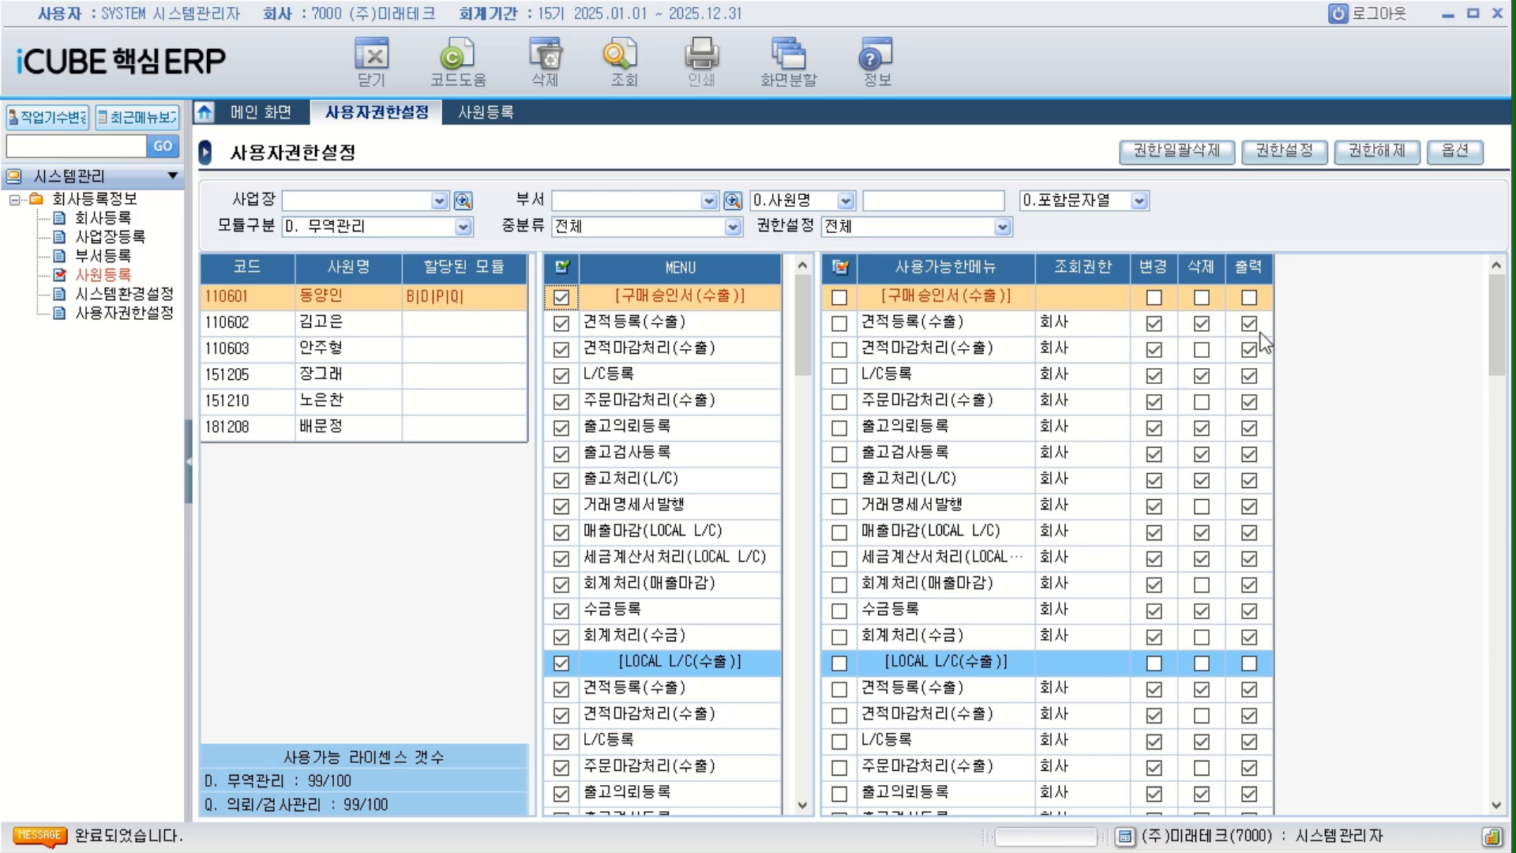
# Set 모듈구분 to M. 생산관리공통 and grant the first employee all its menus with 조회권한 회사.
pyautogui.click(462, 227)
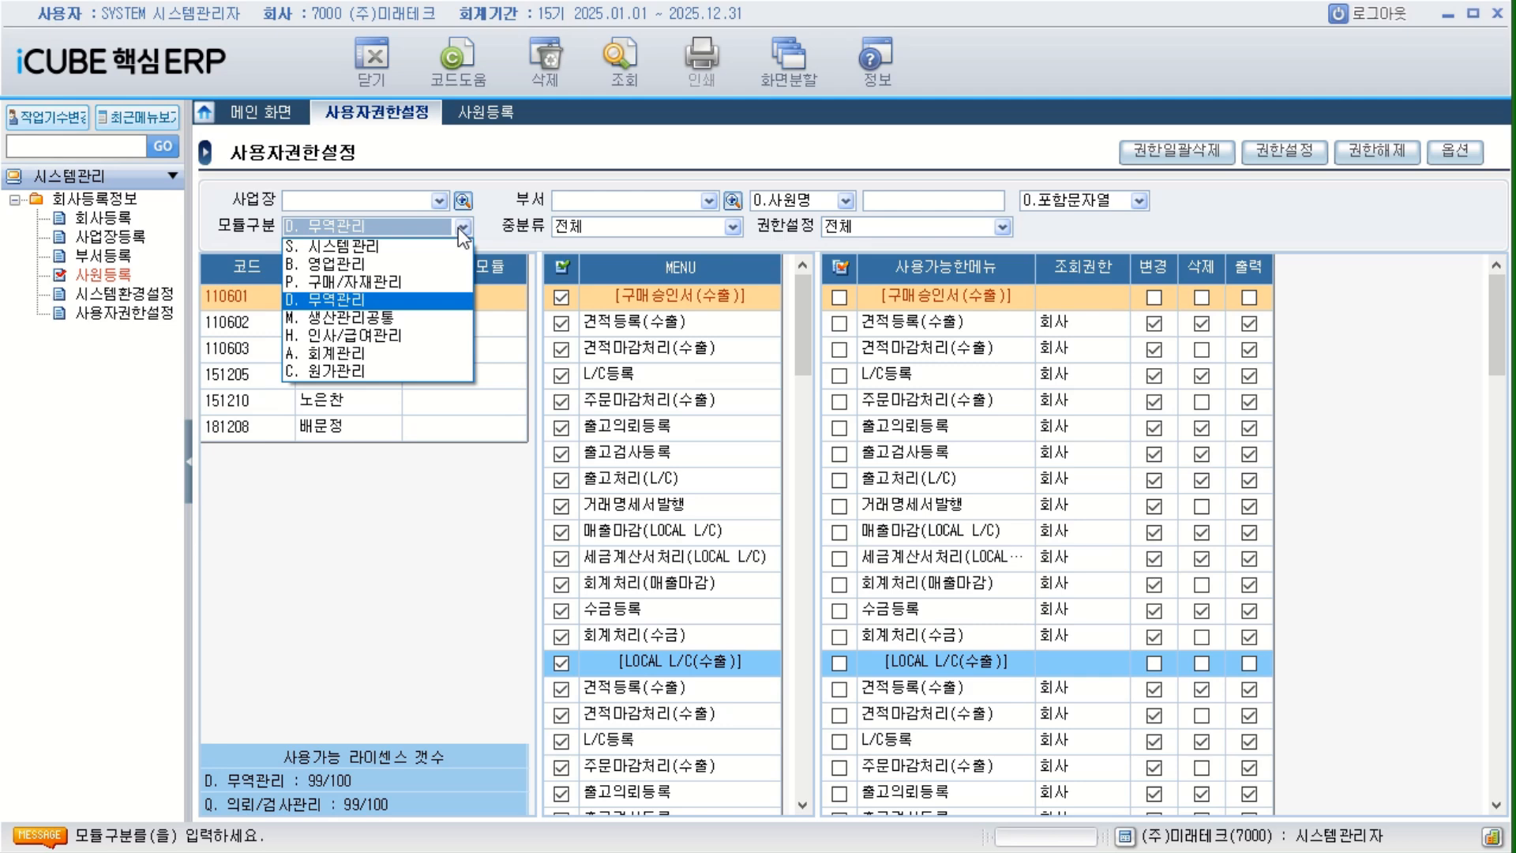
pyautogui.click(354, 320)
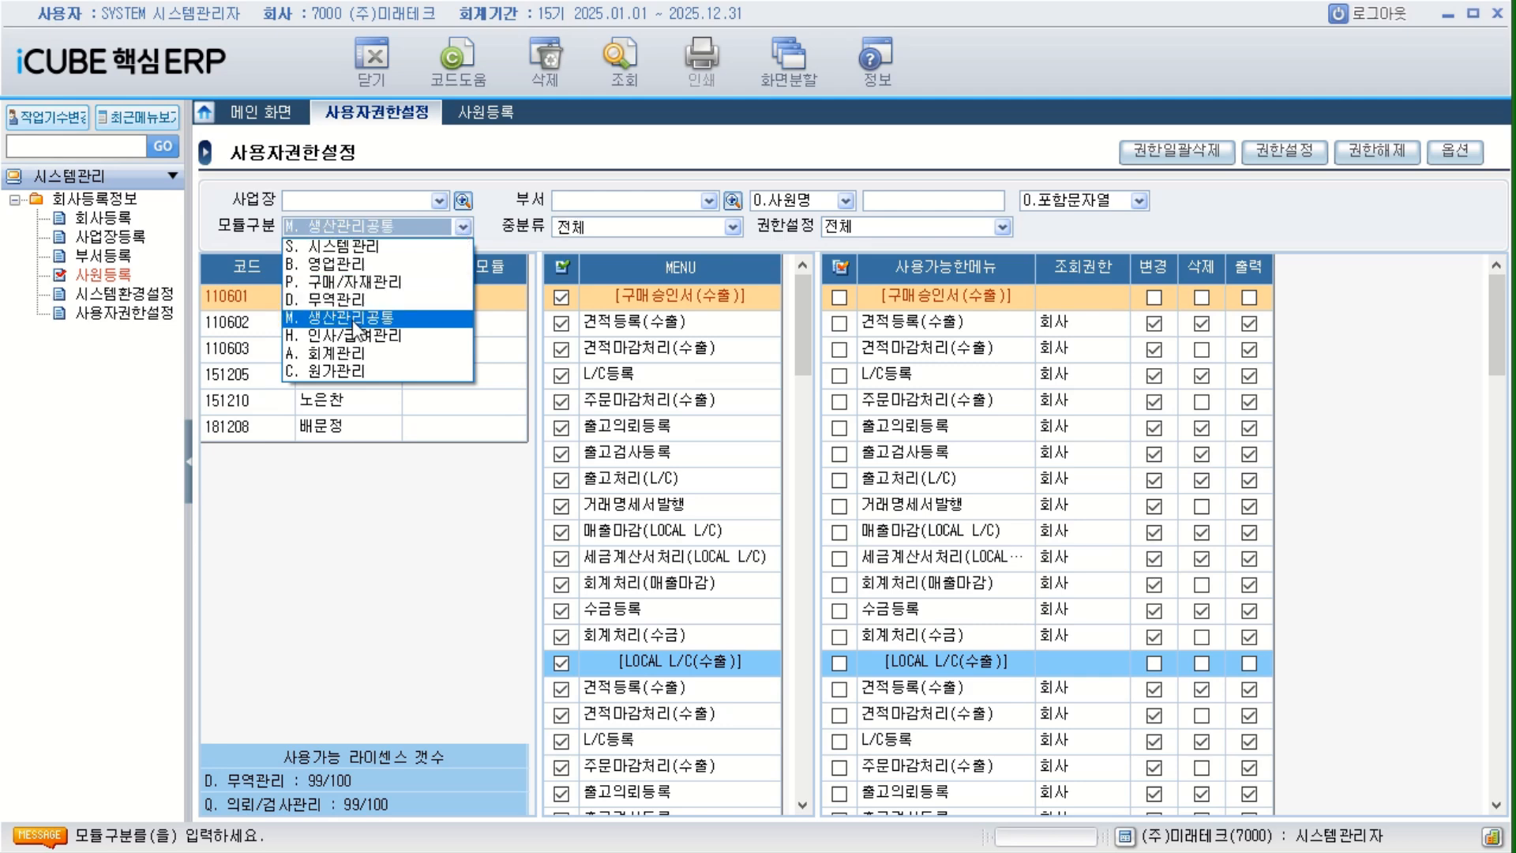
pyautogui.click(1285, 150)
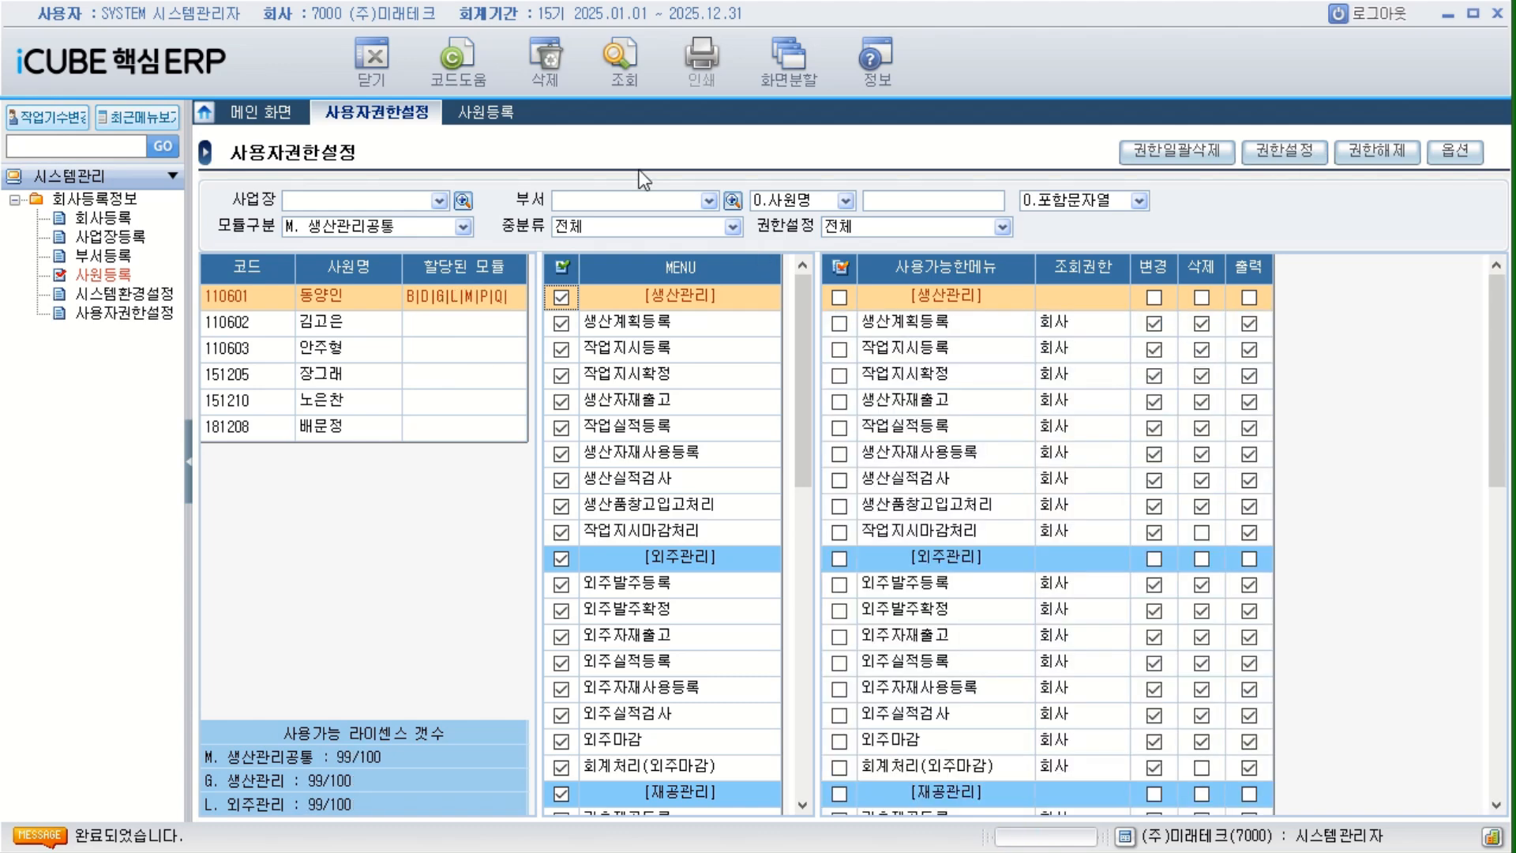
# Set 모듈구분 to H. 인사/급여관리 and grant the first employee all its menus with 조회권한 회사.
pyautogui.click(463, 227)
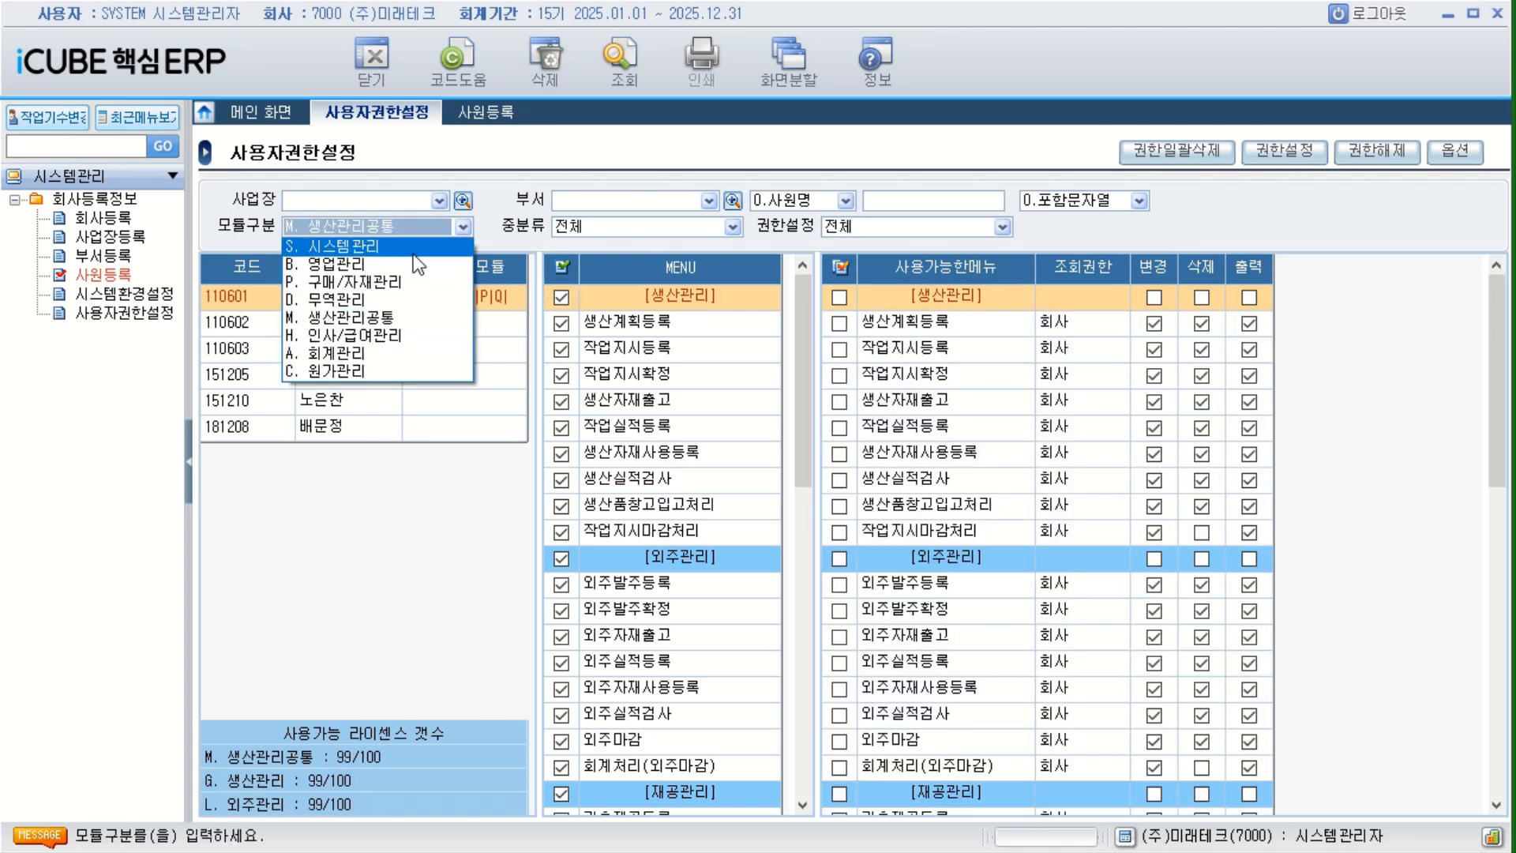
pyautogui.click(371, 326)
pyautogui.click(563, 268)
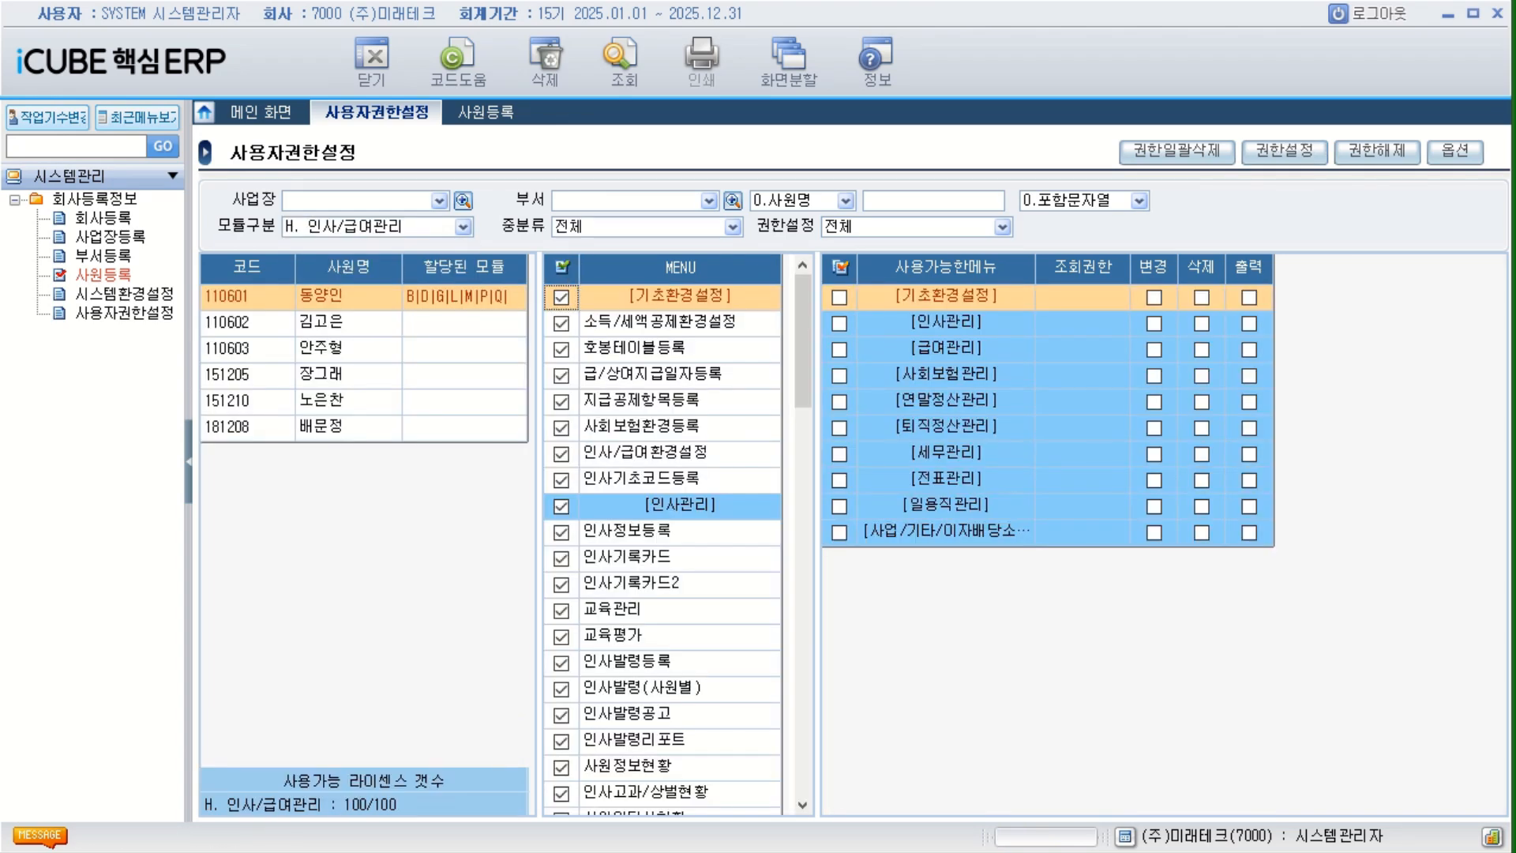
pyautogui.click(1273, 152)
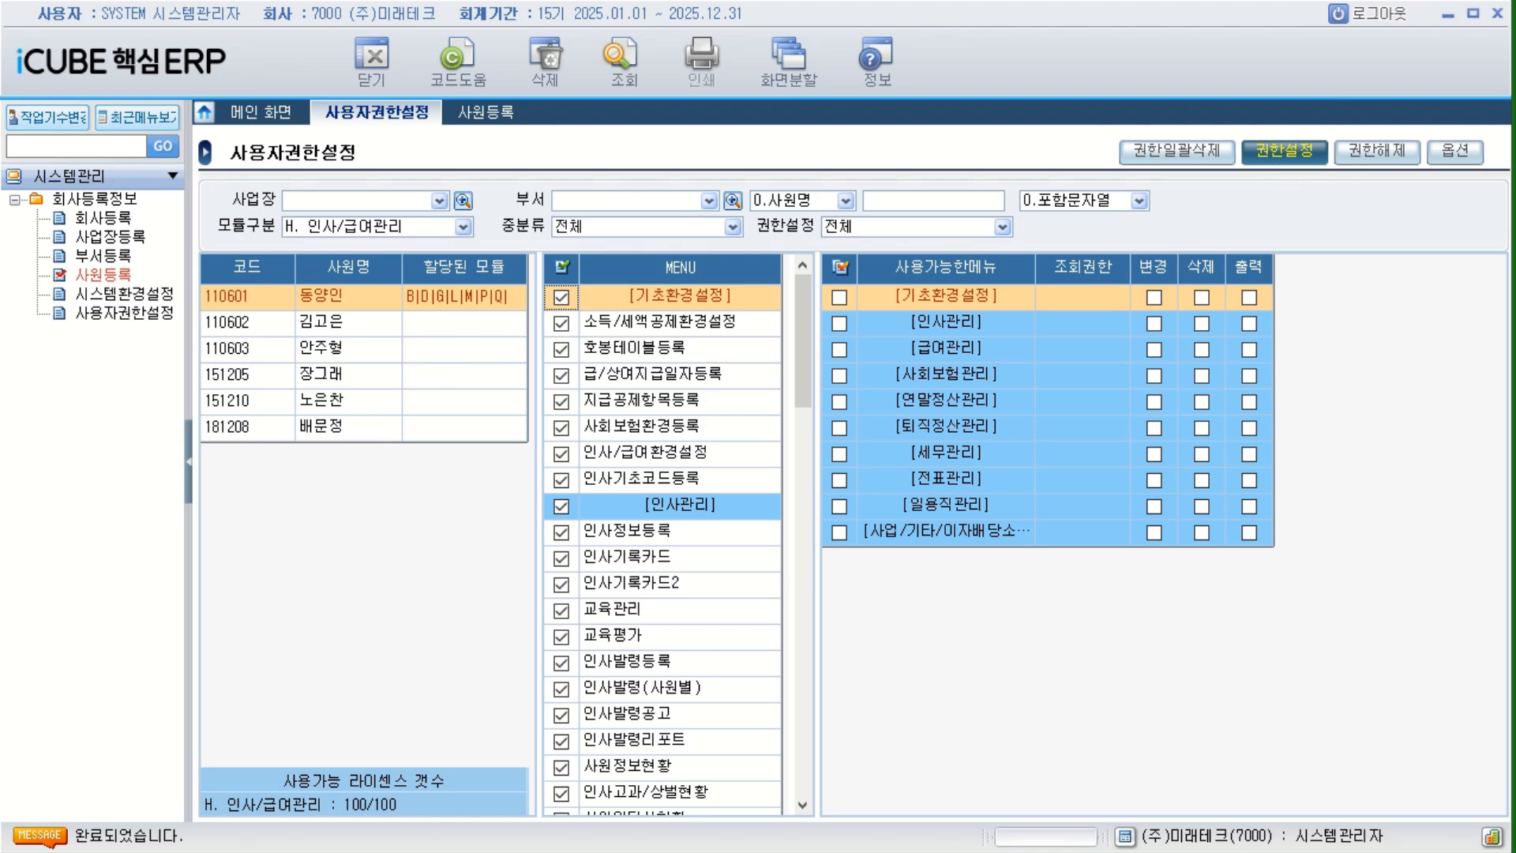
pyautogui.click(1109, 443)
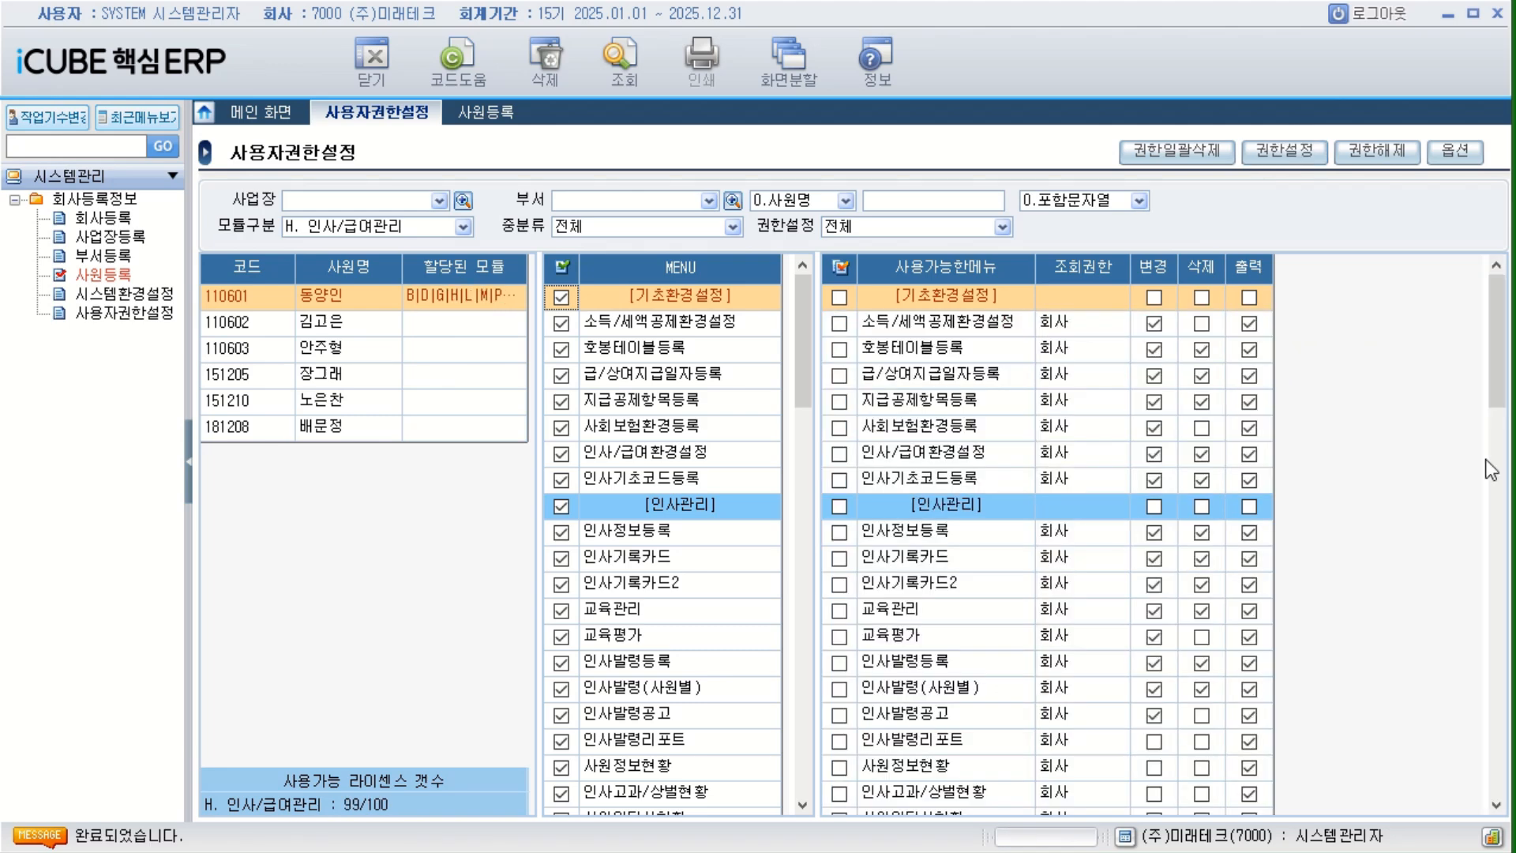
# Set 모듈구분 to A. 회계관리 and grant the first employee all its menus with 조회권한 1. 회사.
pyautogui.click(463, 226)
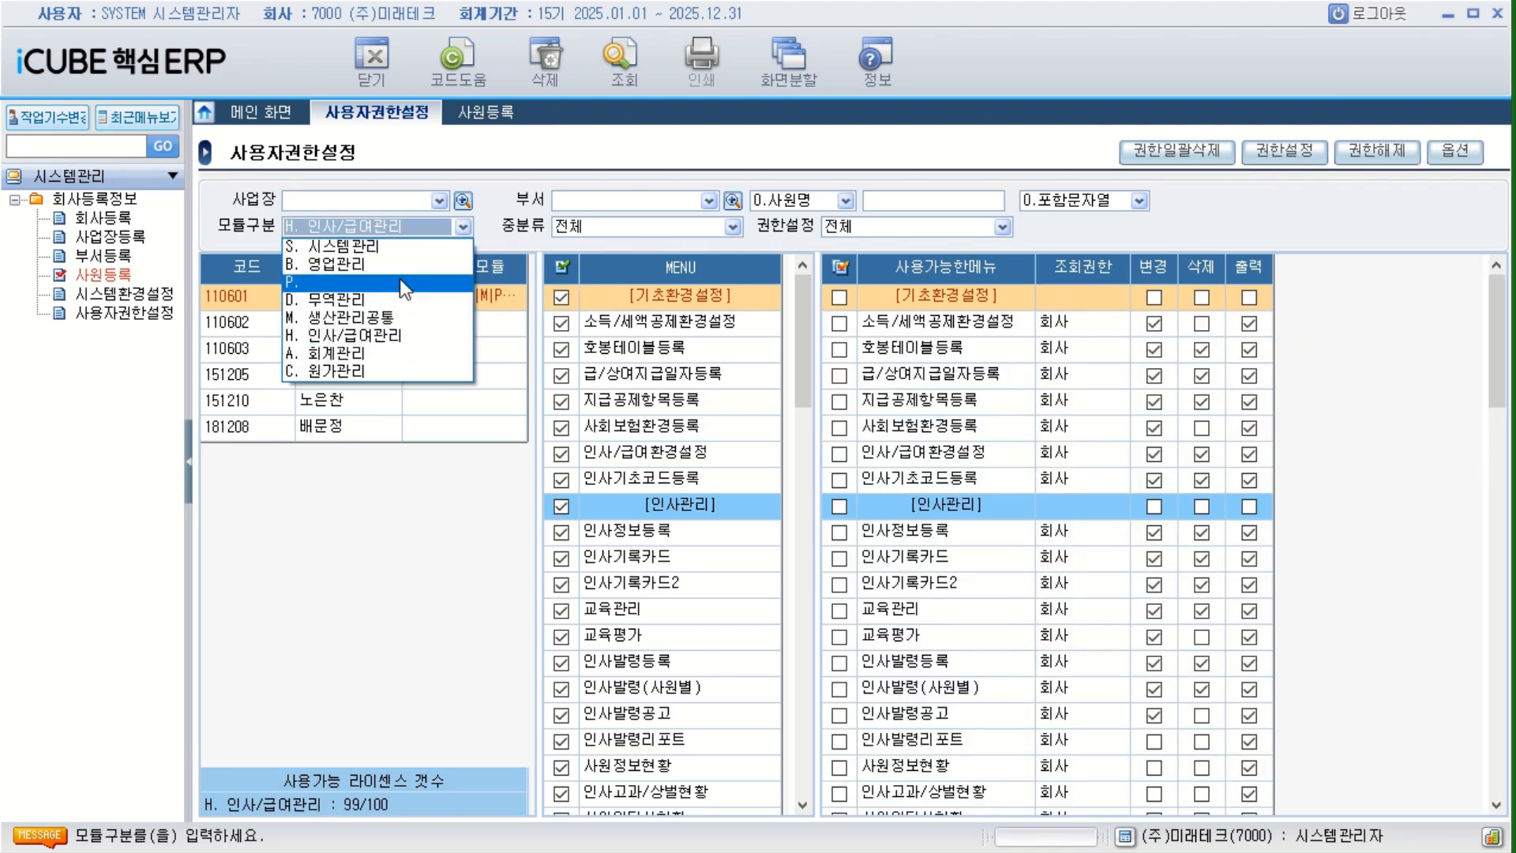
pyautogui.click(379, 282)
pyautogui.click(562, 267)
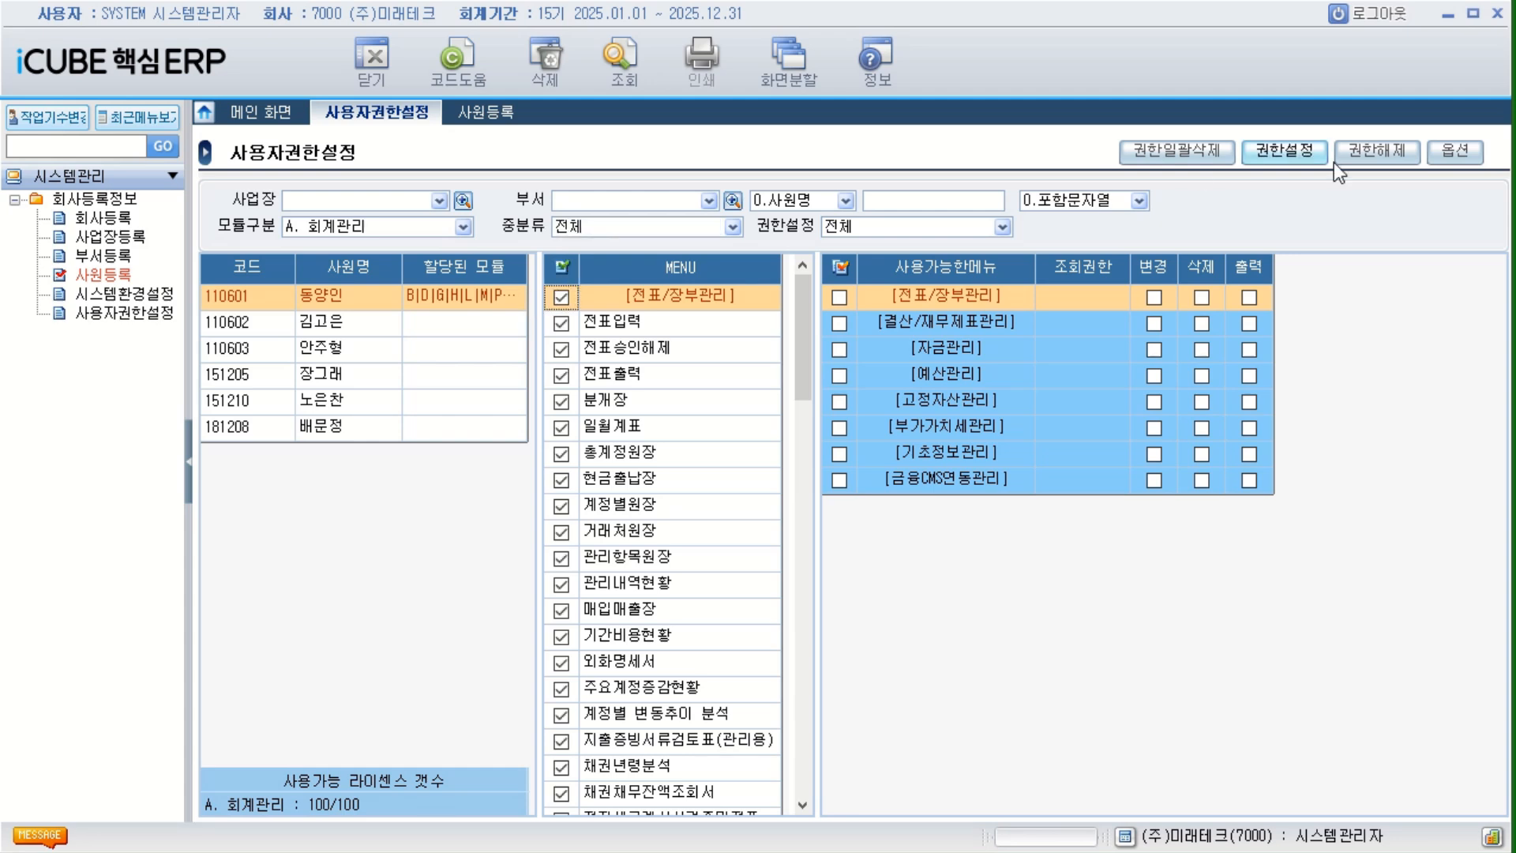
pyautogui.click(1284, 150)
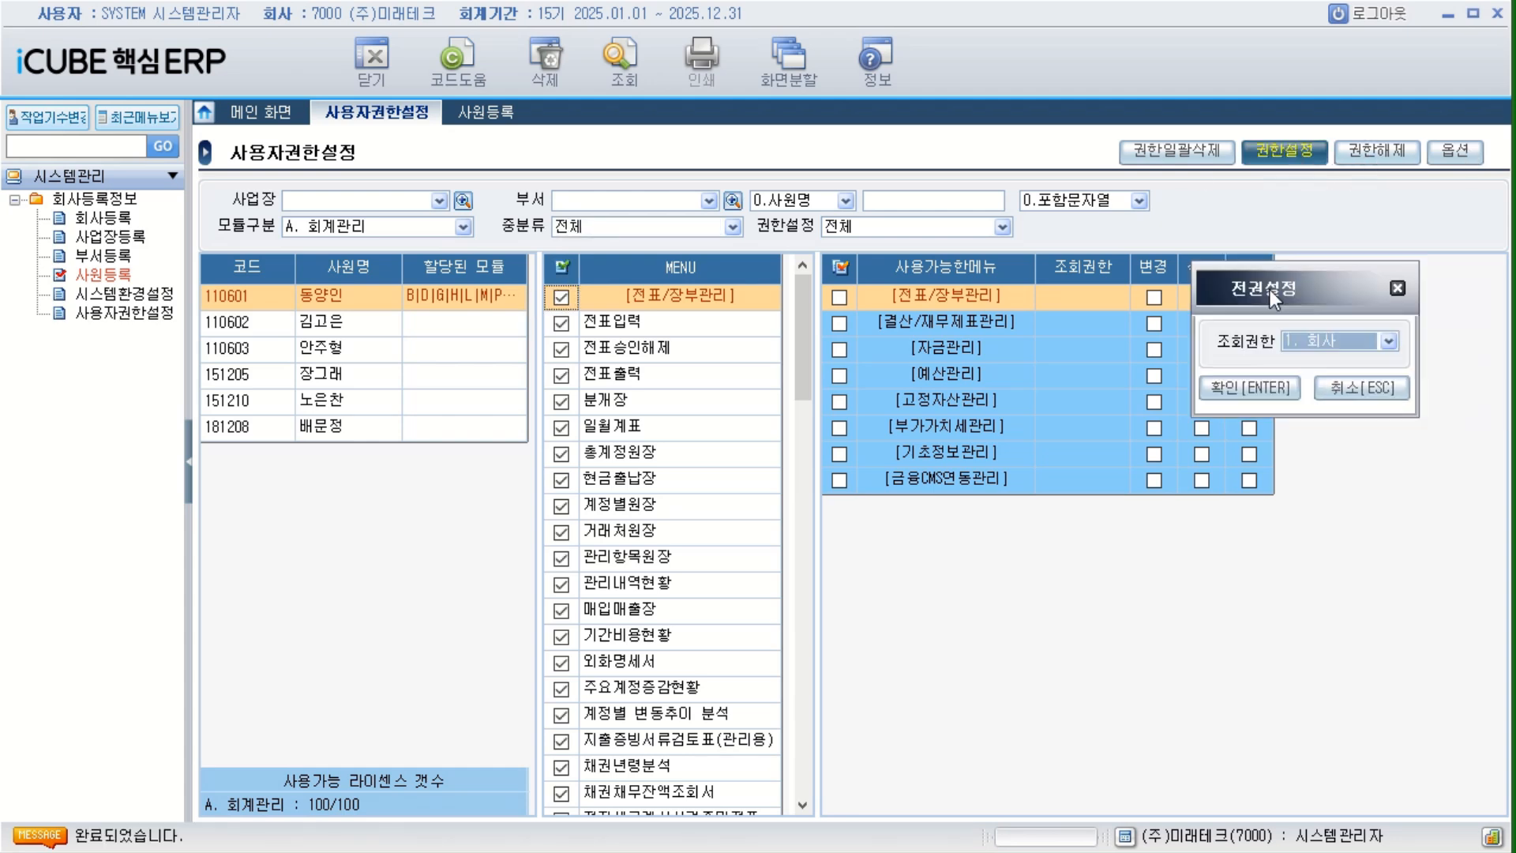
pyautogui.click(997, 397)
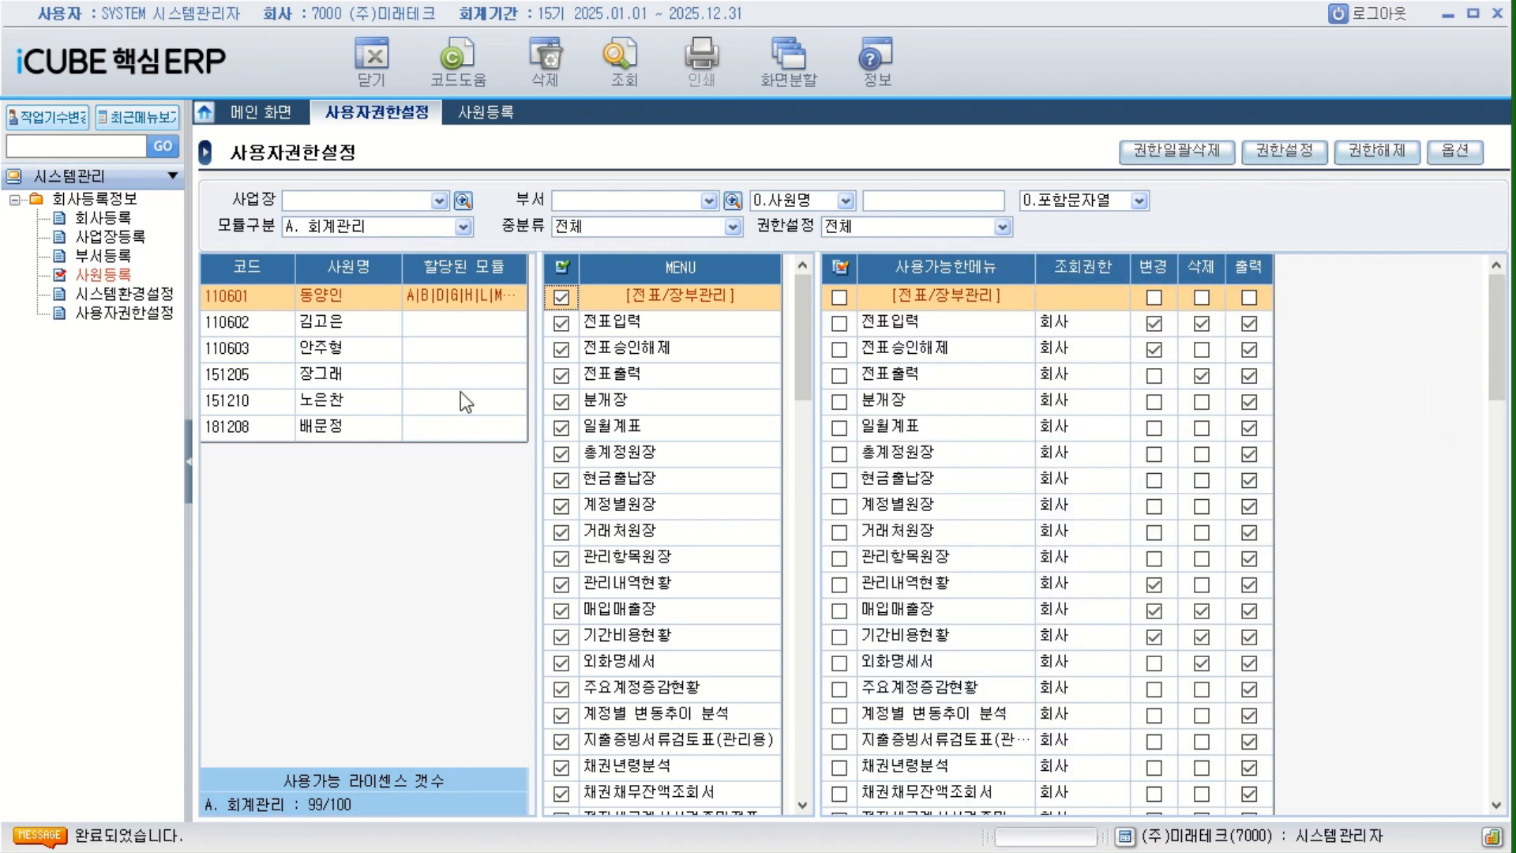
# Set 모듈구분 to C. 원가관리 and grant the first employee all its menus with 조회권한 회사.
pyautogui.click(464, 227)
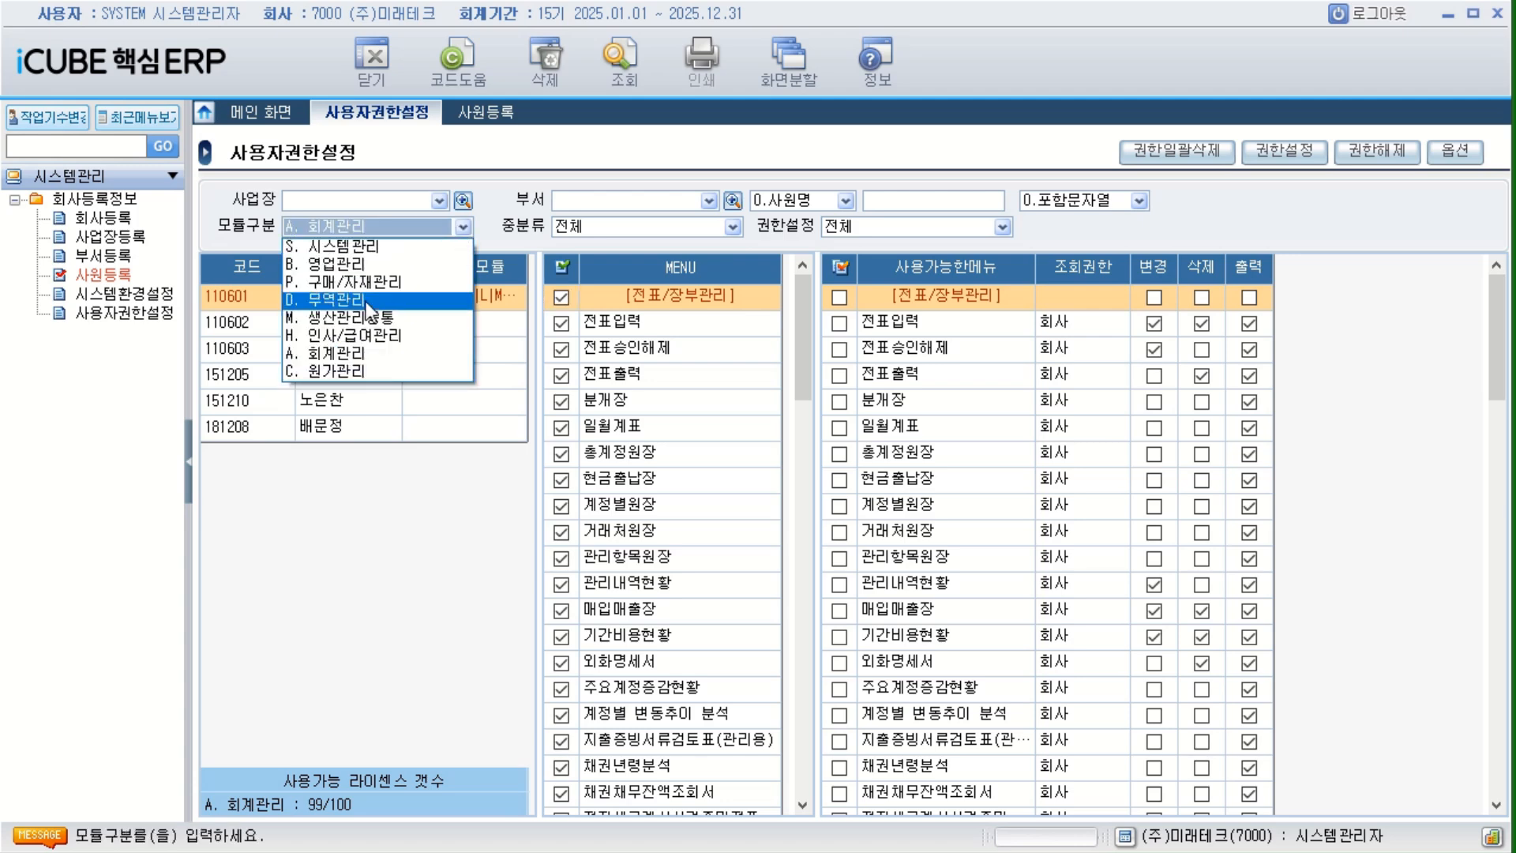
pyautogui.click(352, 371)
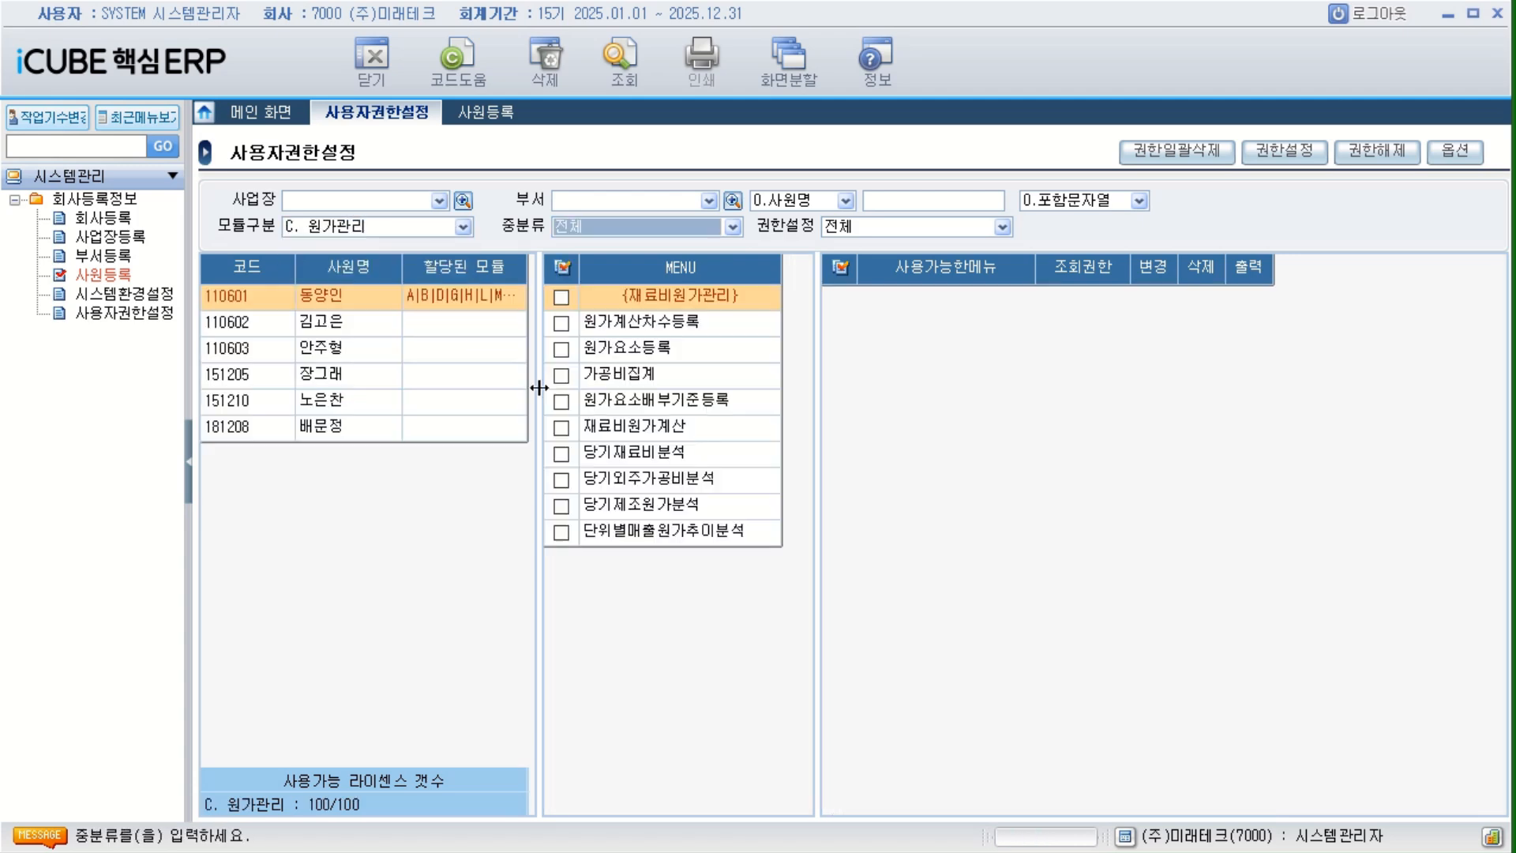
pyautogui.click(1301, 158)
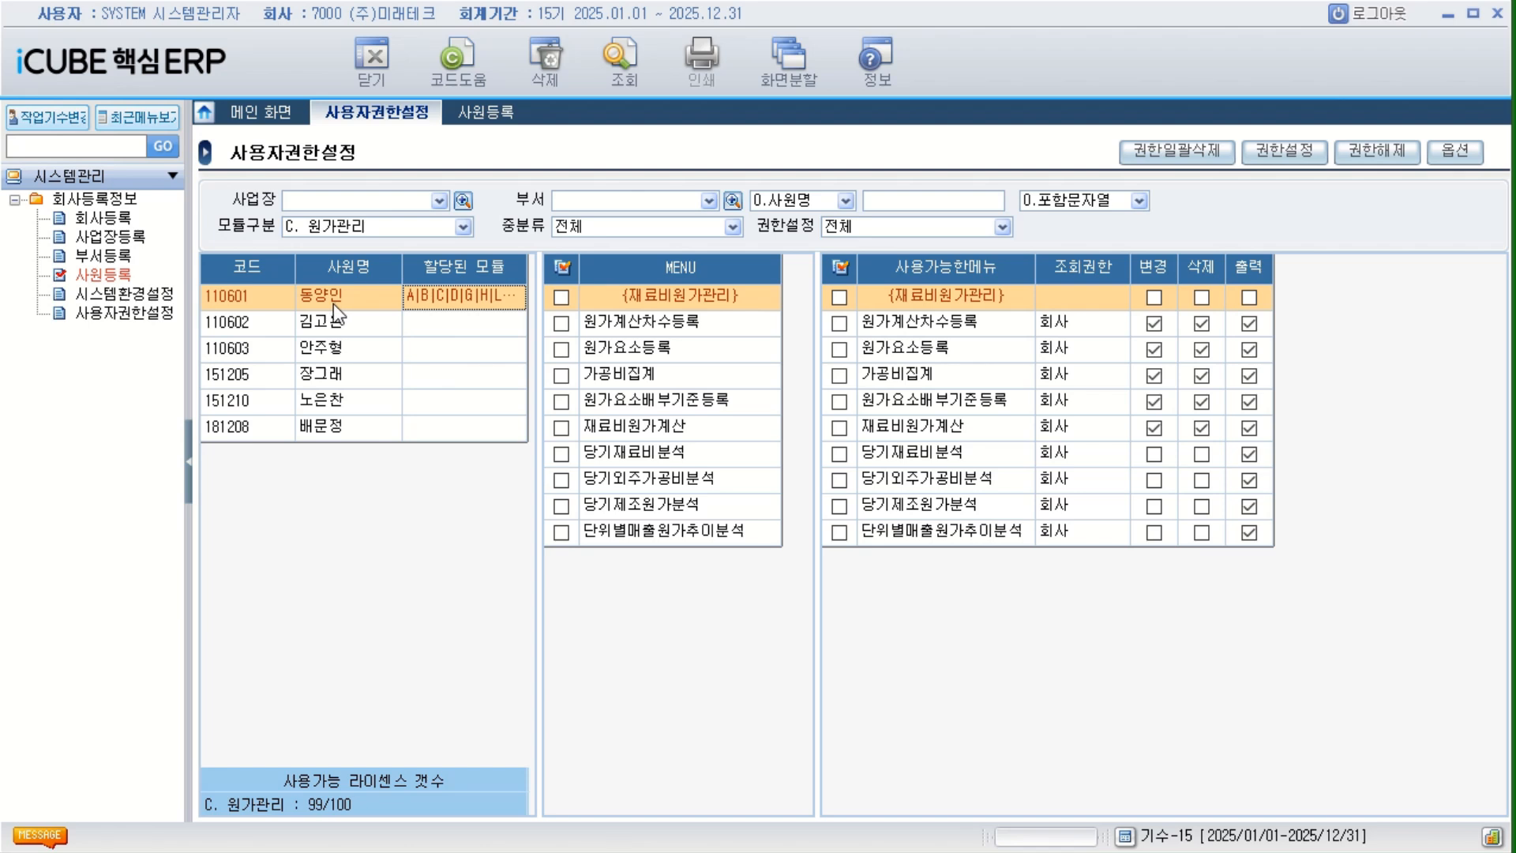
# Check the first employee's B. 영업관리 menus, and set 모듈구분 to P. 구매/자재관리 to compare the second employee's menus.
pyautogui.click(464, 227)
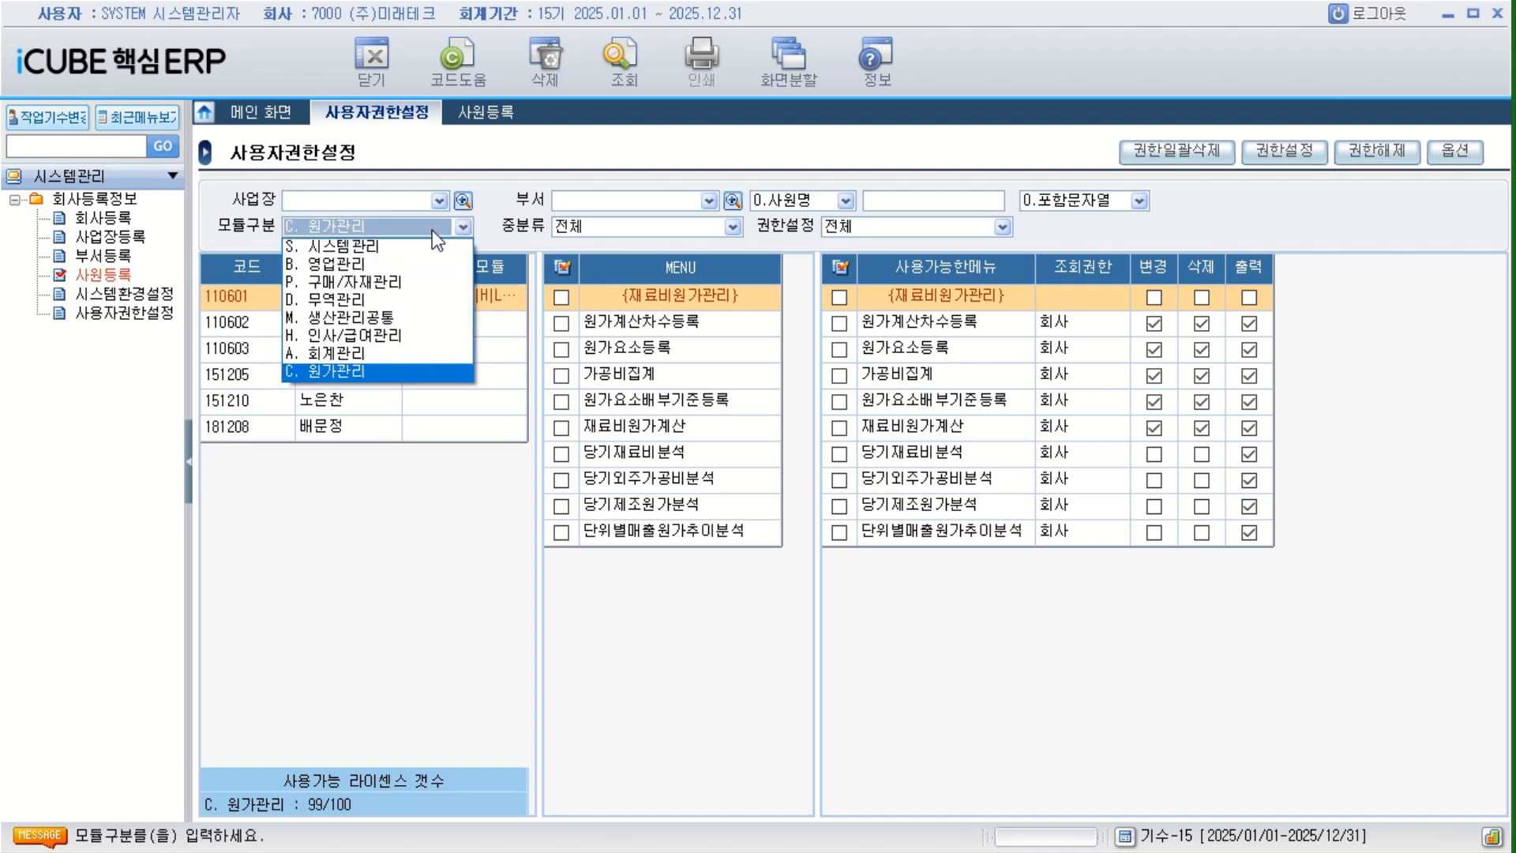
pyautogui.click(371, 249)
pyautogui.click(371, 226)
pyautogui.click(363, 267)
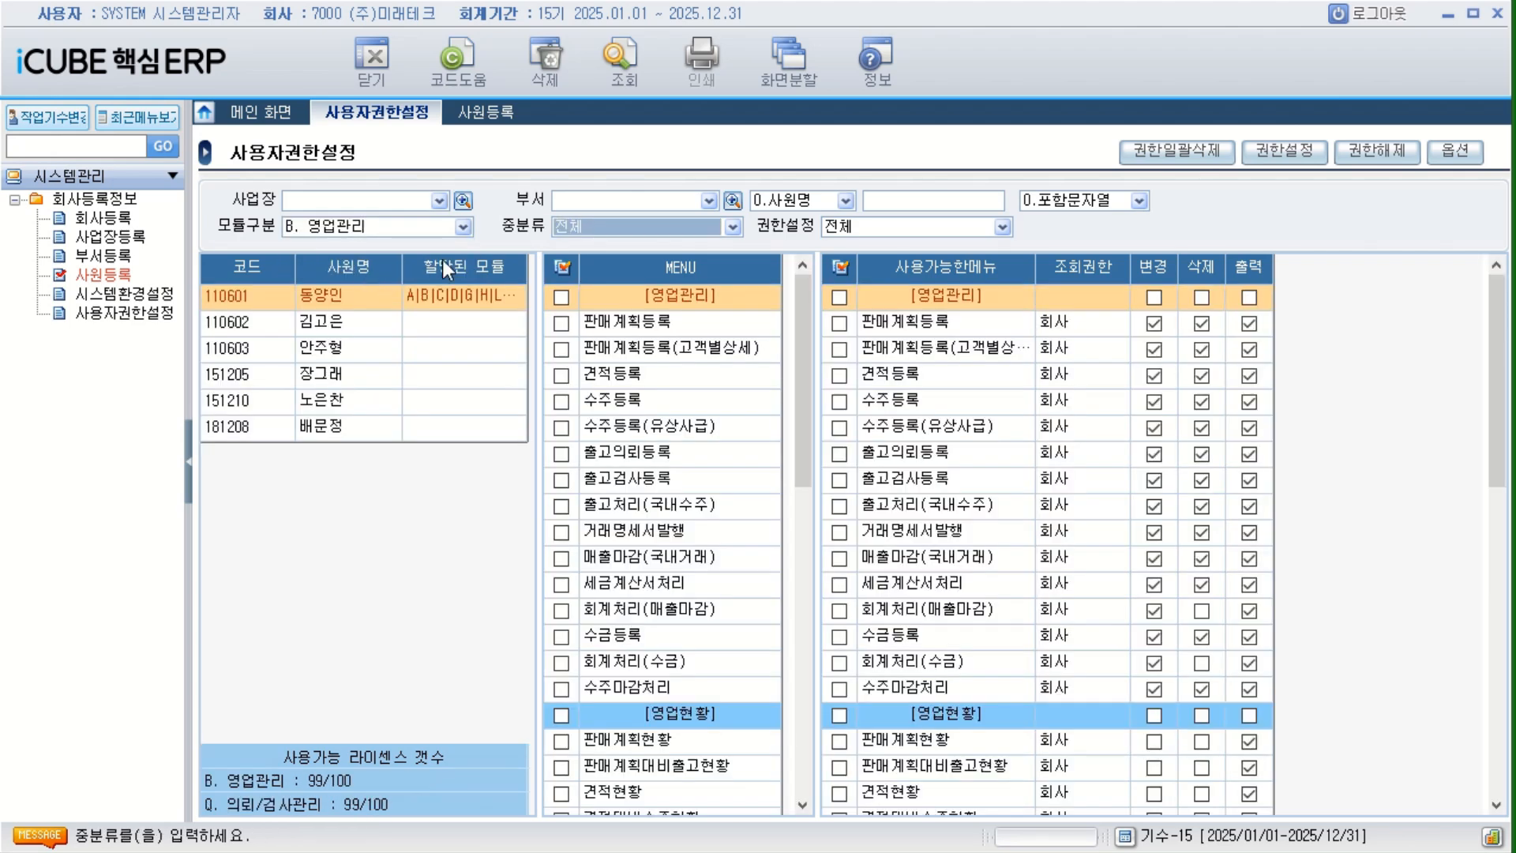
pyautogui.click(464, 226)
pyautogui.click(390, 280)
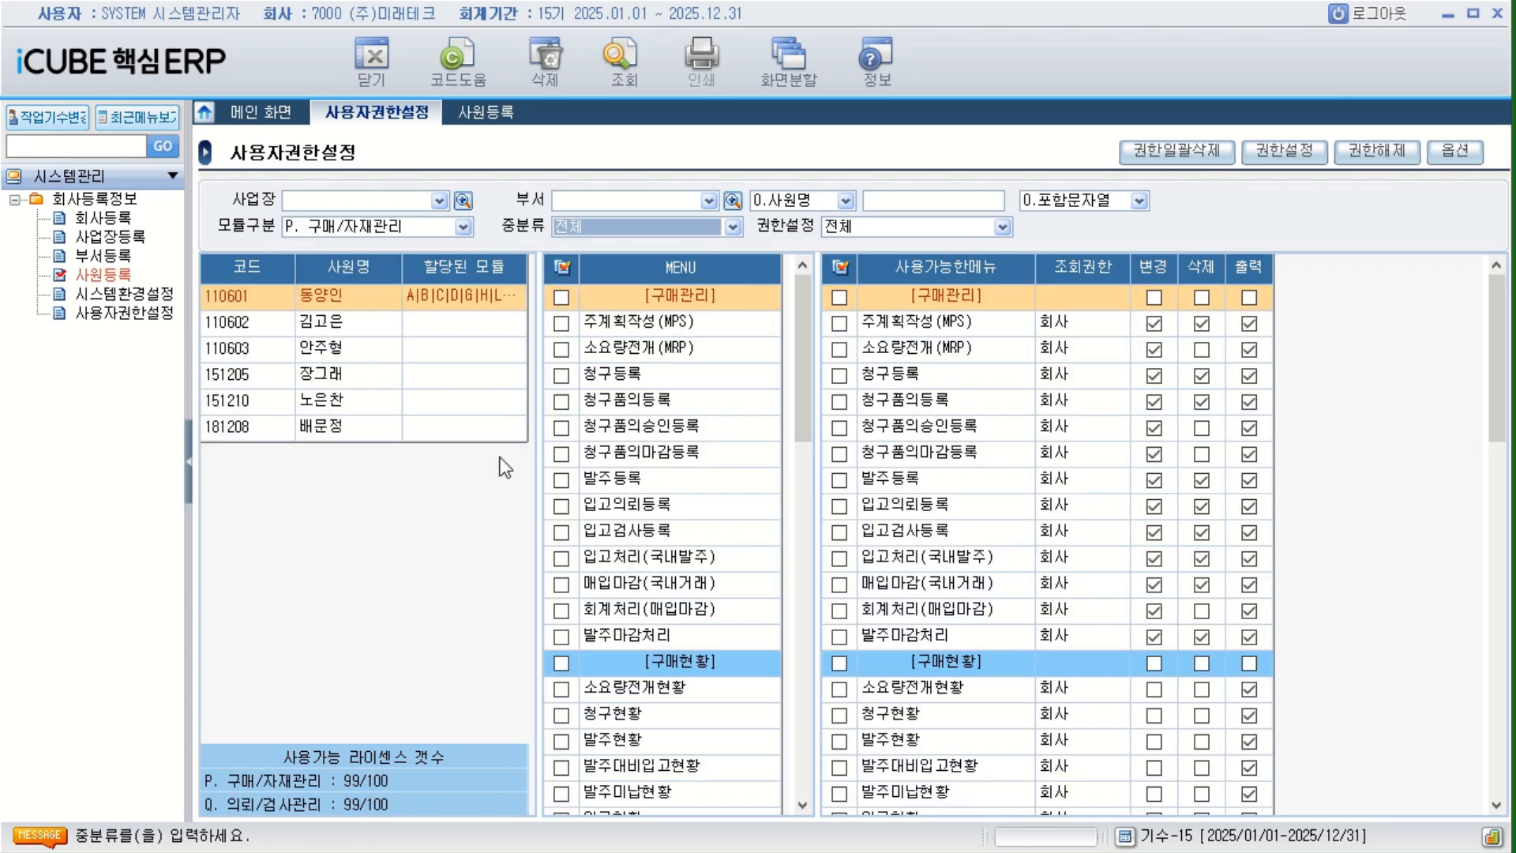
pyautogui.click(369, 327)
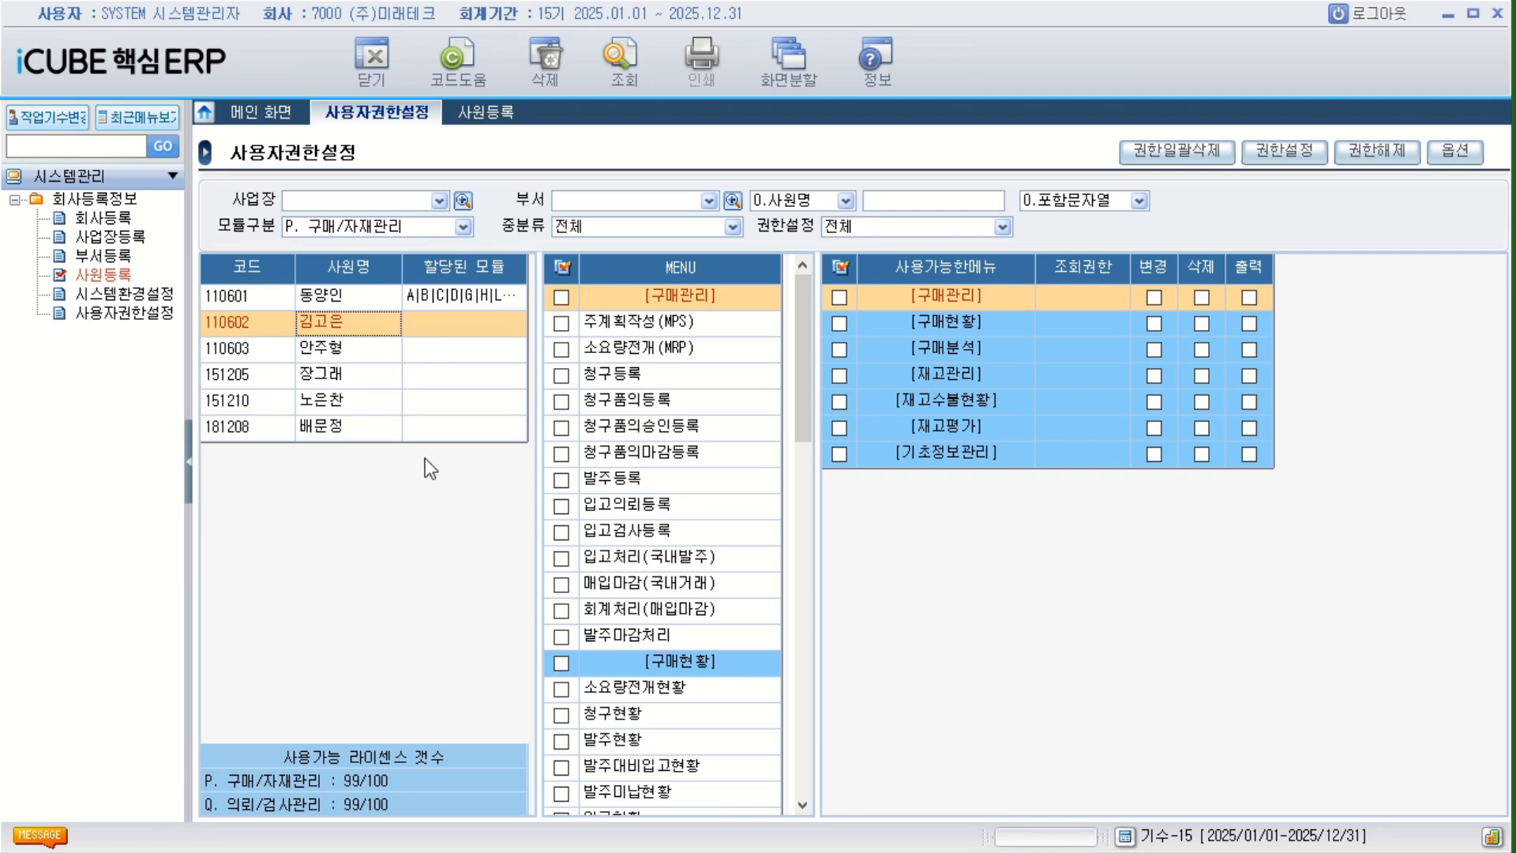
# Copy the first employee's permissions and paste them onto the second employee for the current module only (현재모듈).
pyautogui.click(343, 302)
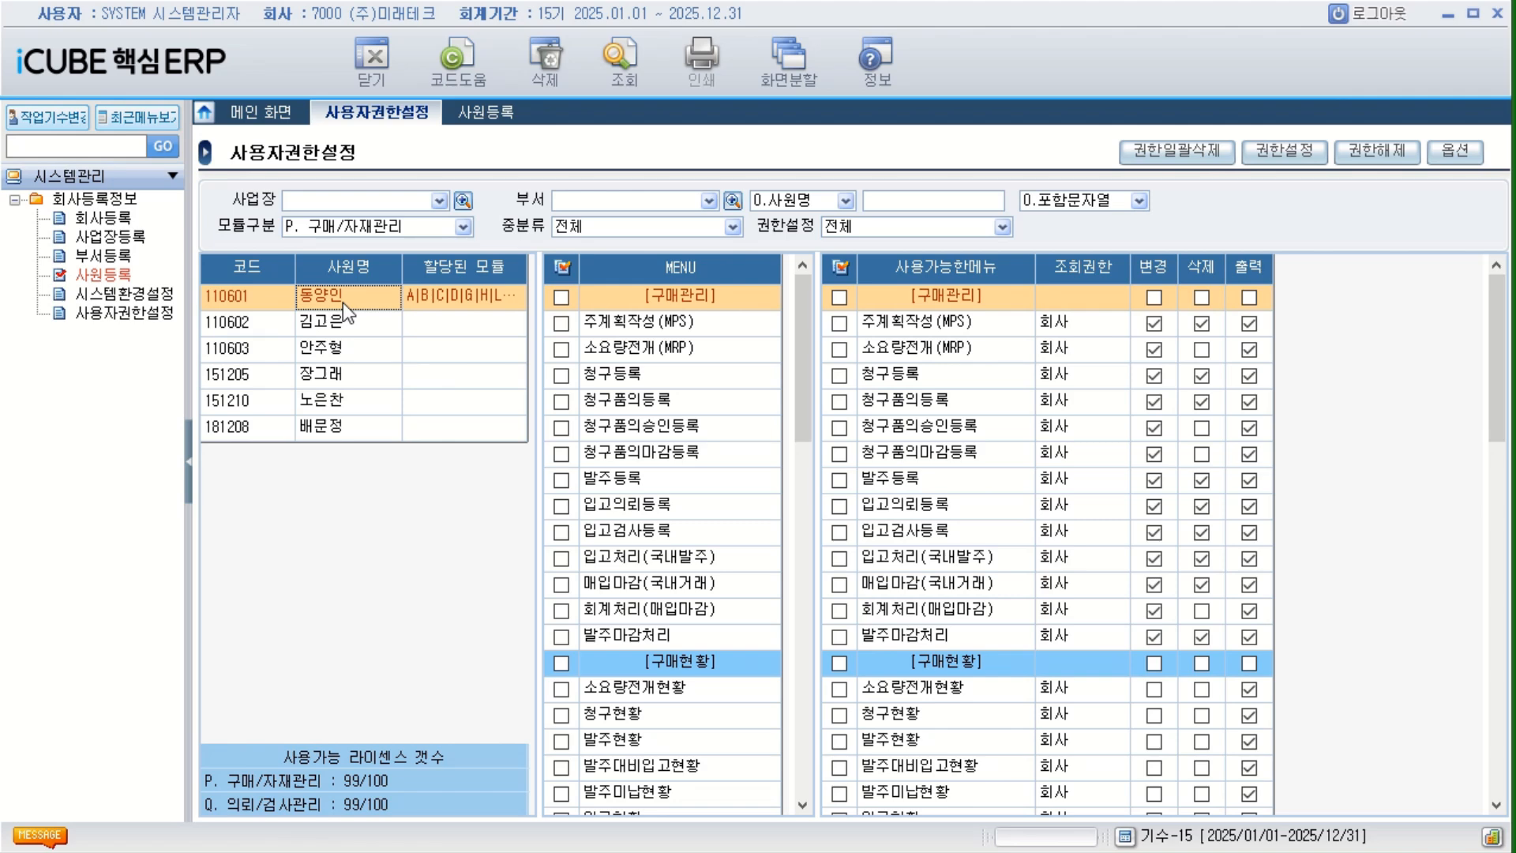
pyautogui.rightClick(342, 301)
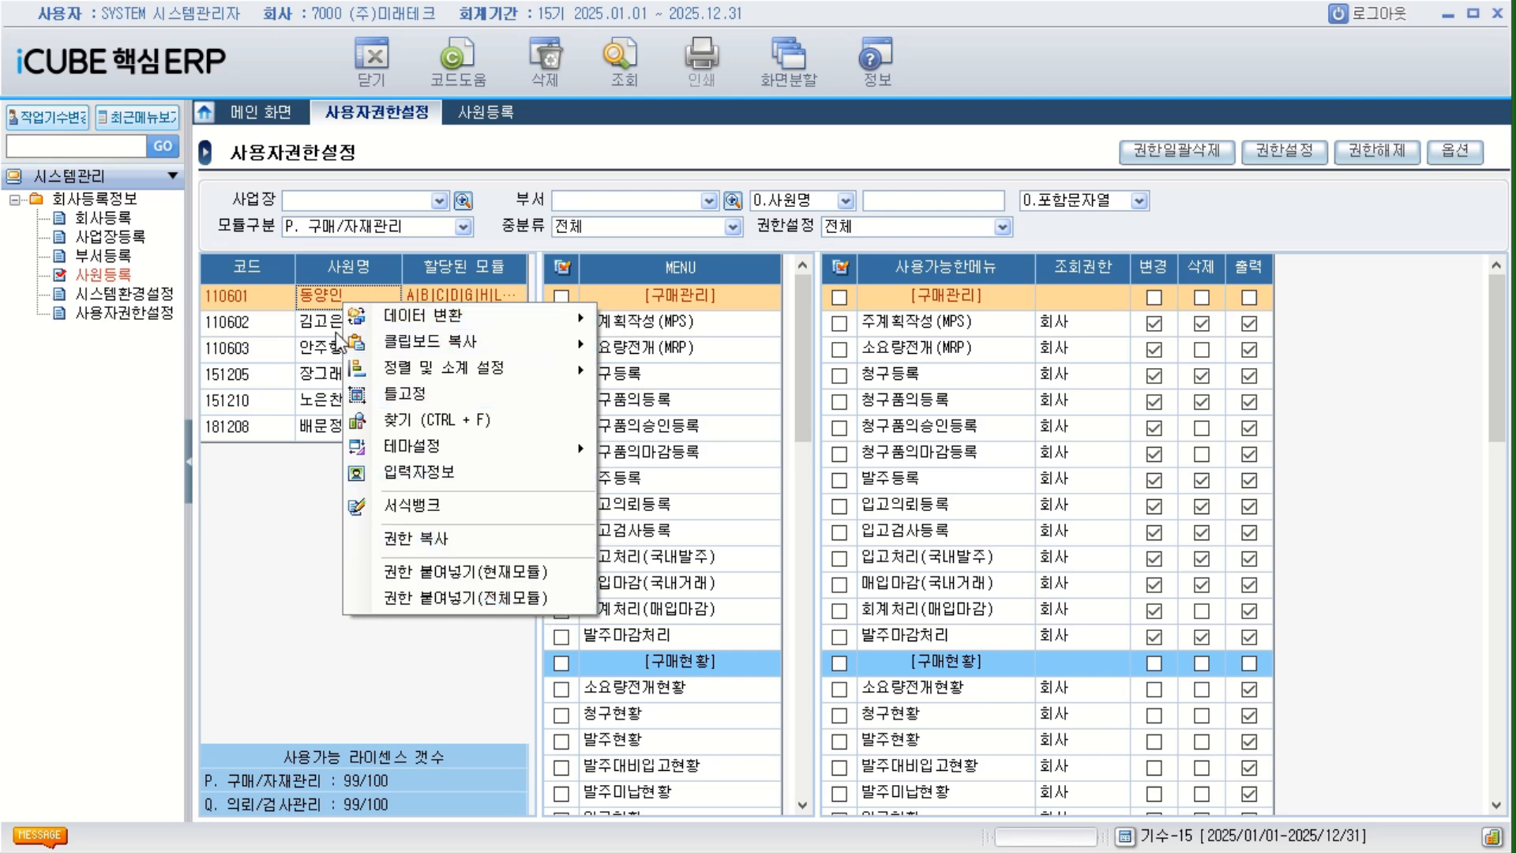
pyautogui.click(436, 540)
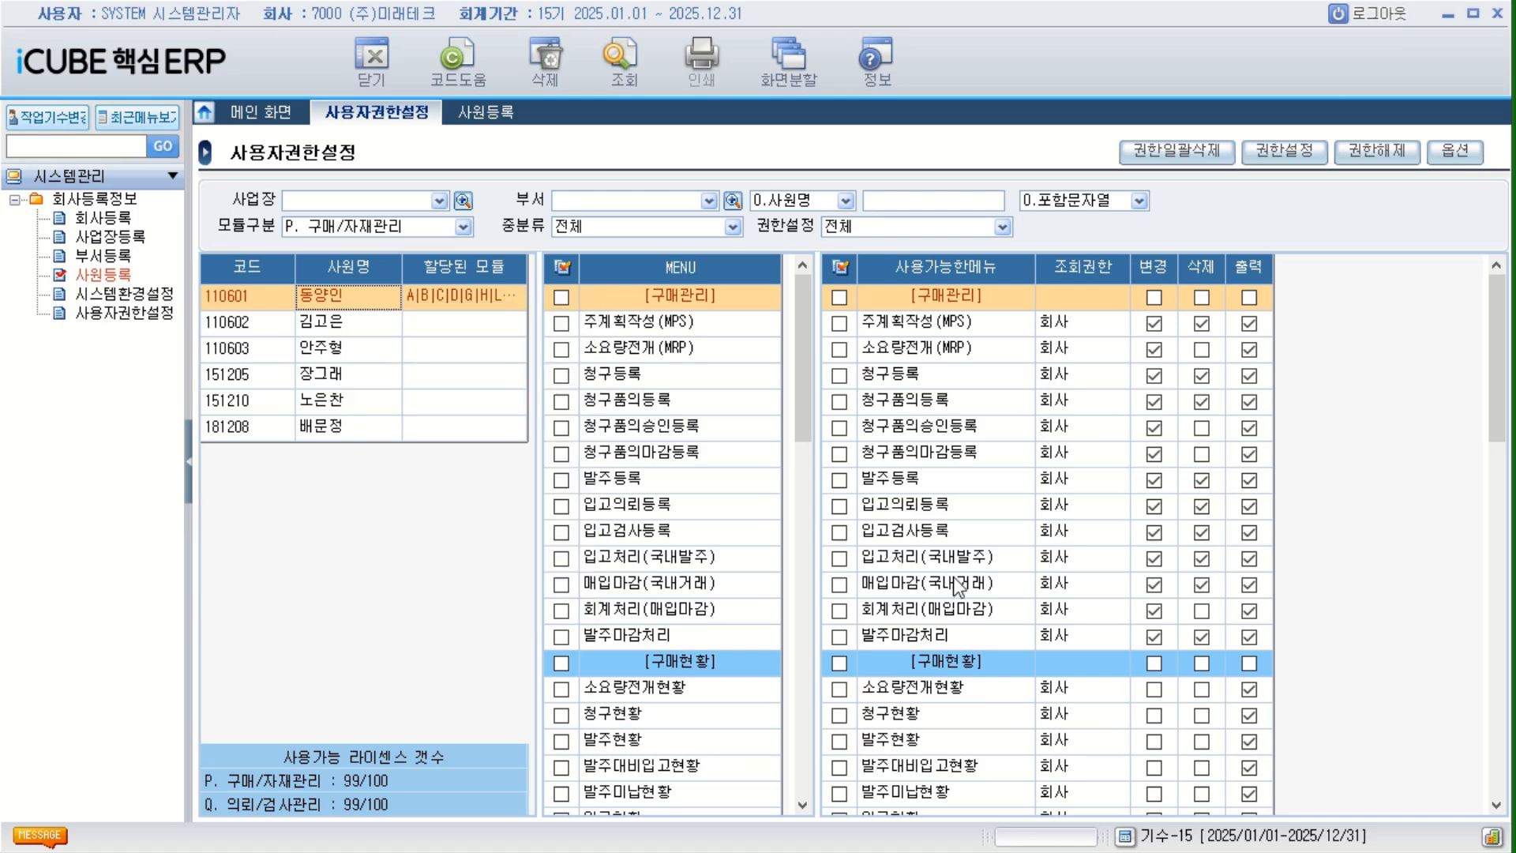
pyautogui.click(343, 324)
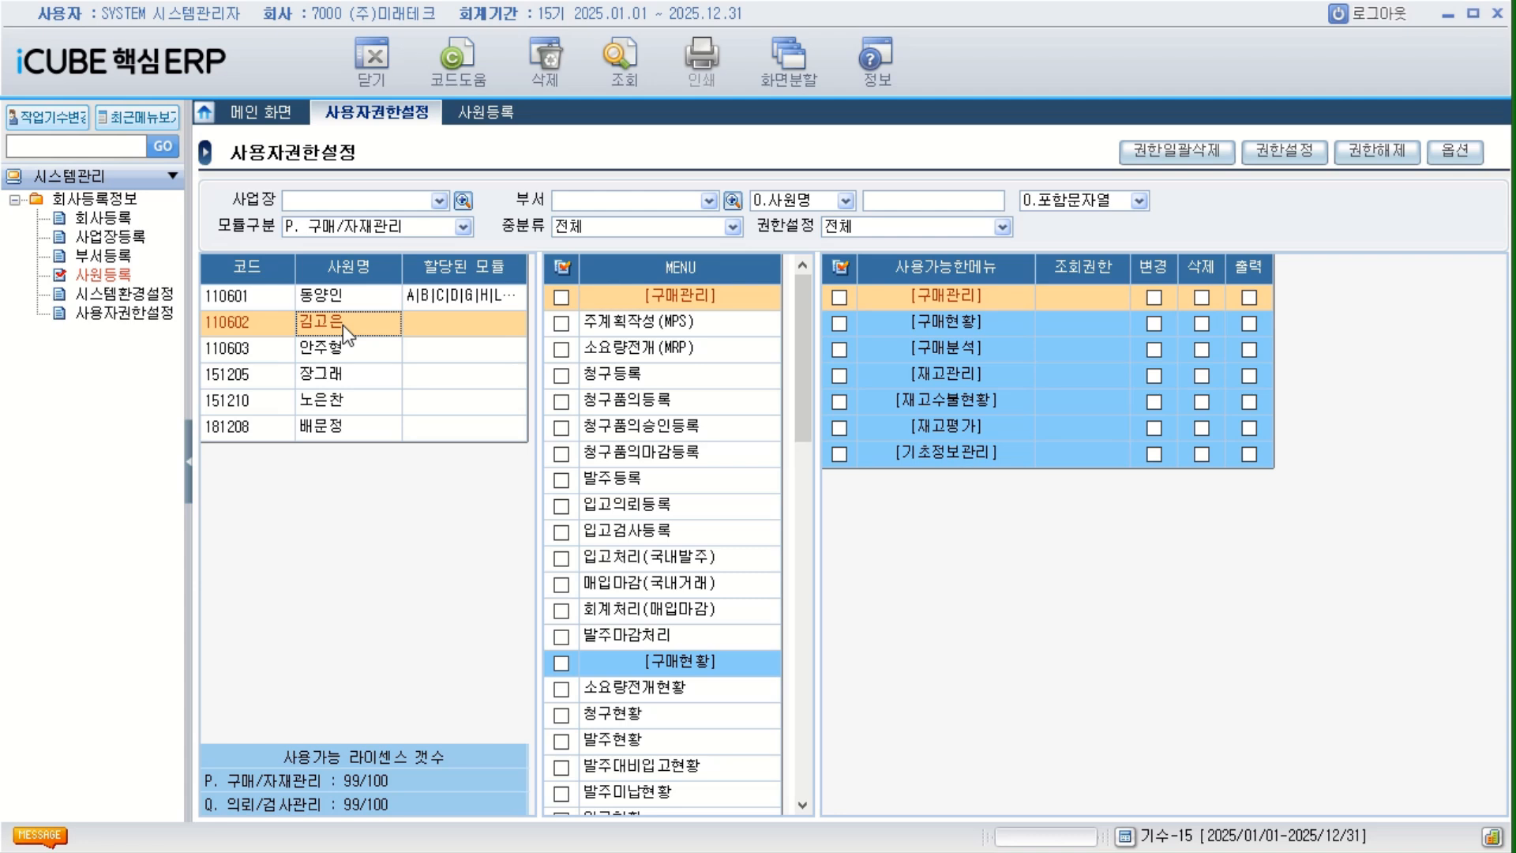
pyautogui.rightClick(343, 325)
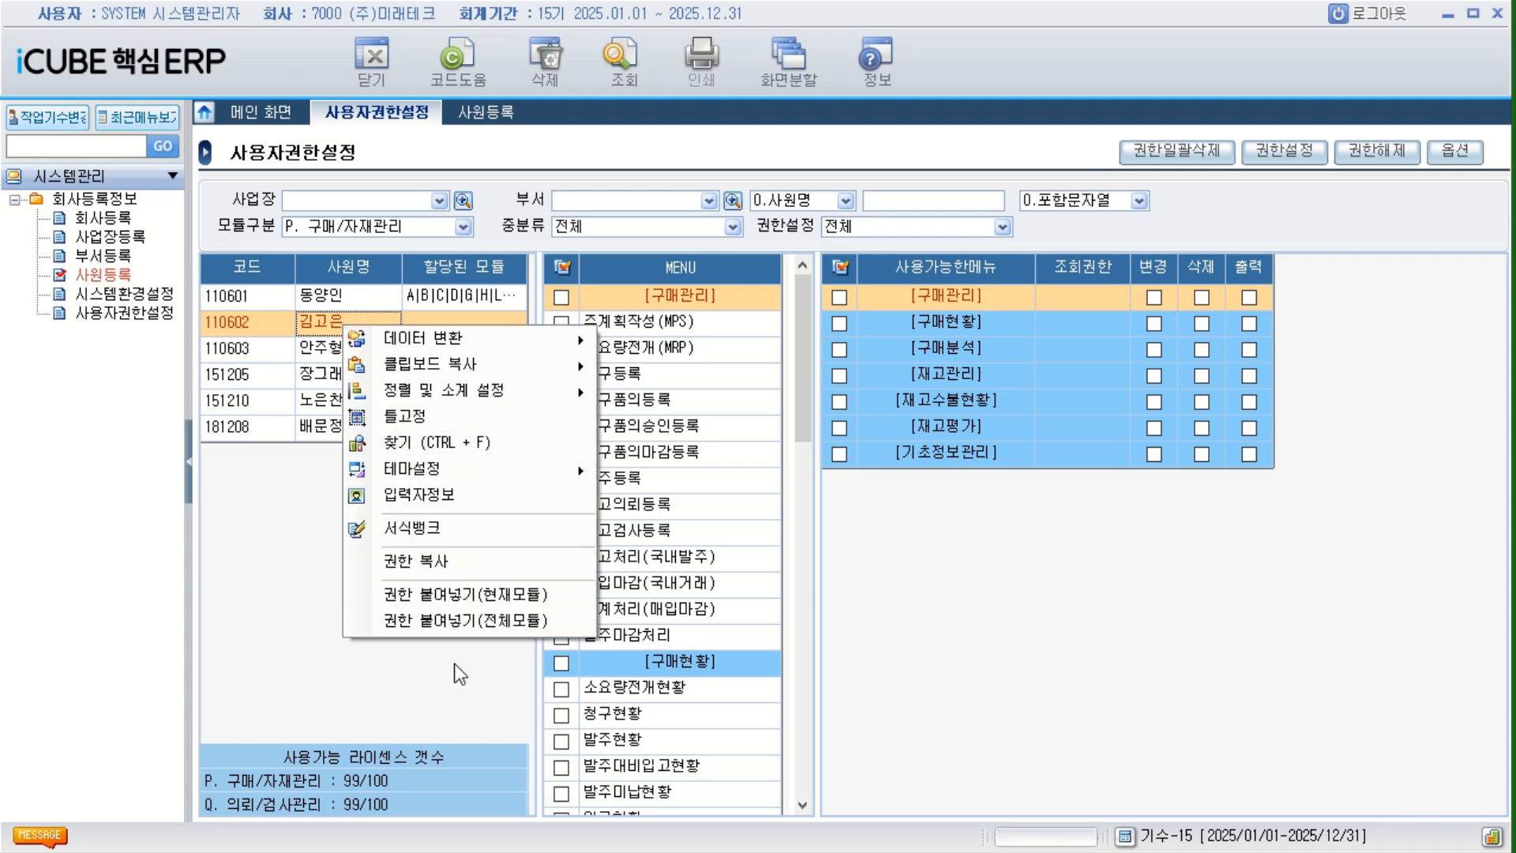
pyautogui.click(475, 594)
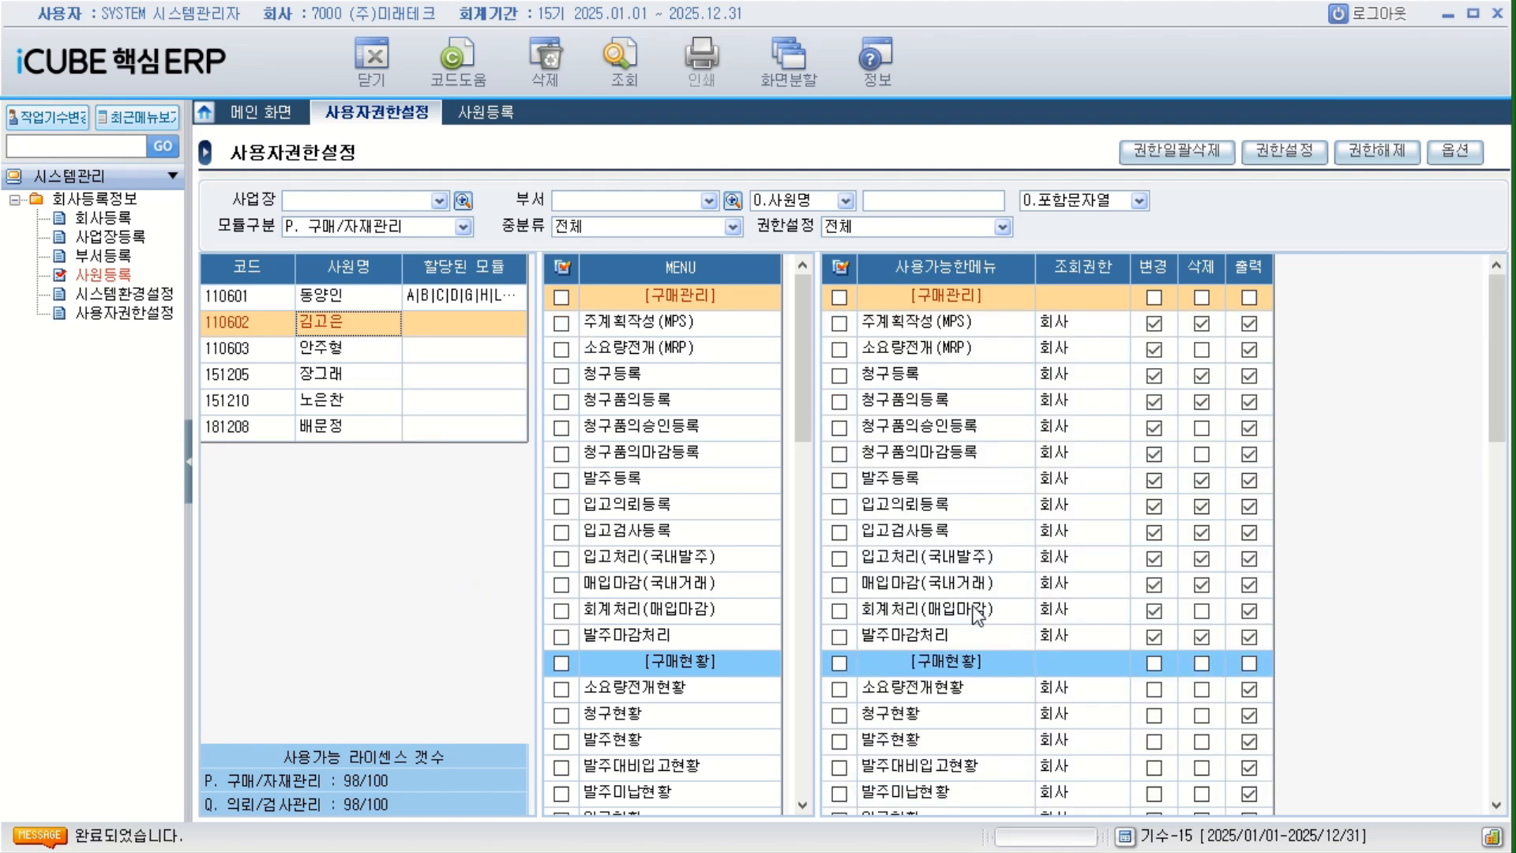
# Set 모듈구분 to B. 영업관리 and check the second employee's 할당된 모듈 and 사용가능한메뉴.
pyautogui.click(461, 352)
pyautogui.click(452, 332)
pyautogui.click(463, 227)
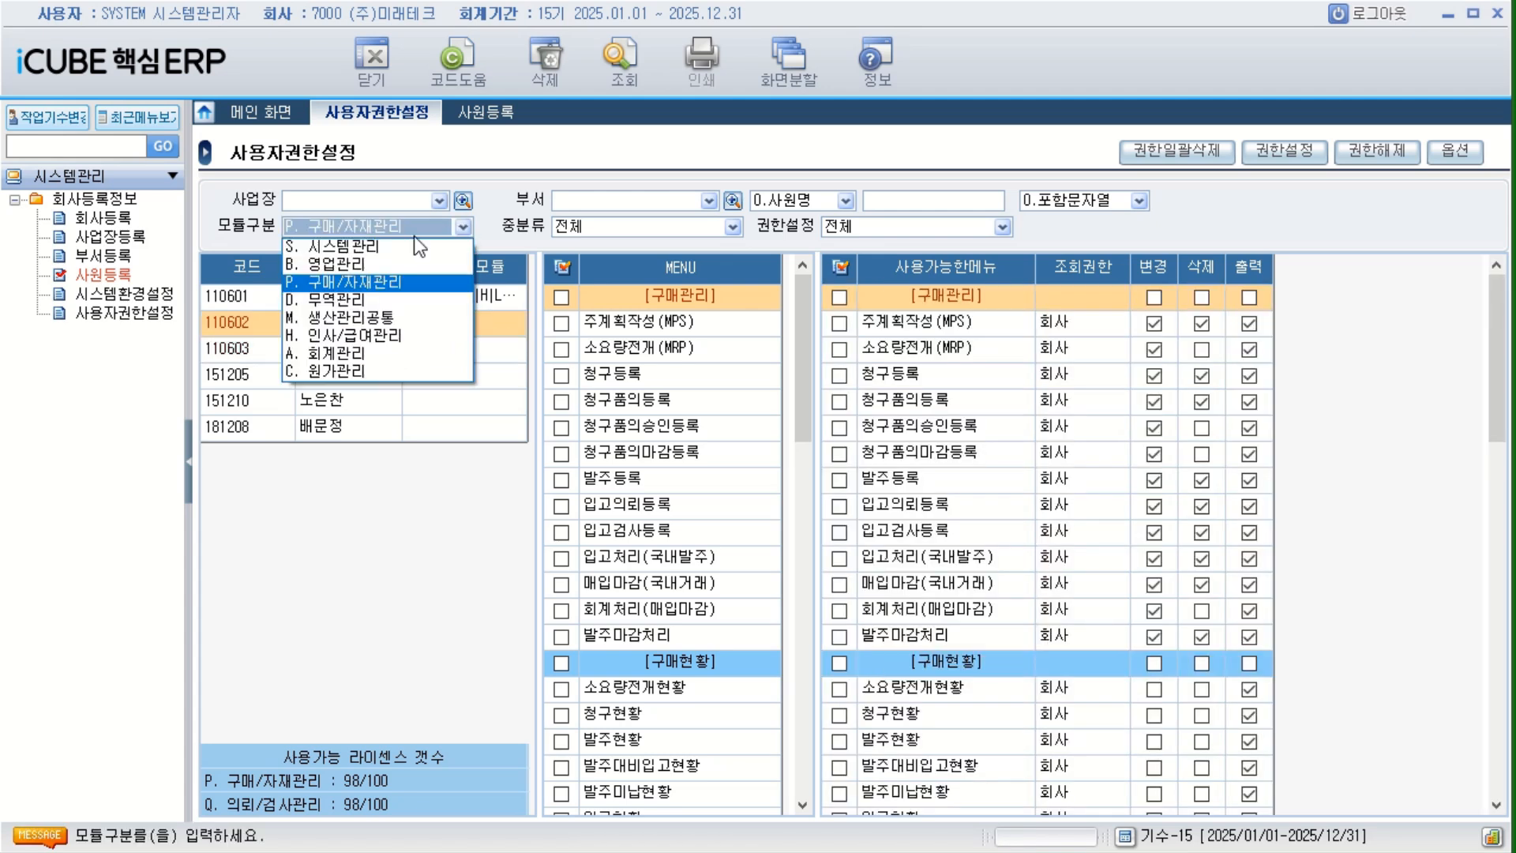
pyautogui.click(352, 262)
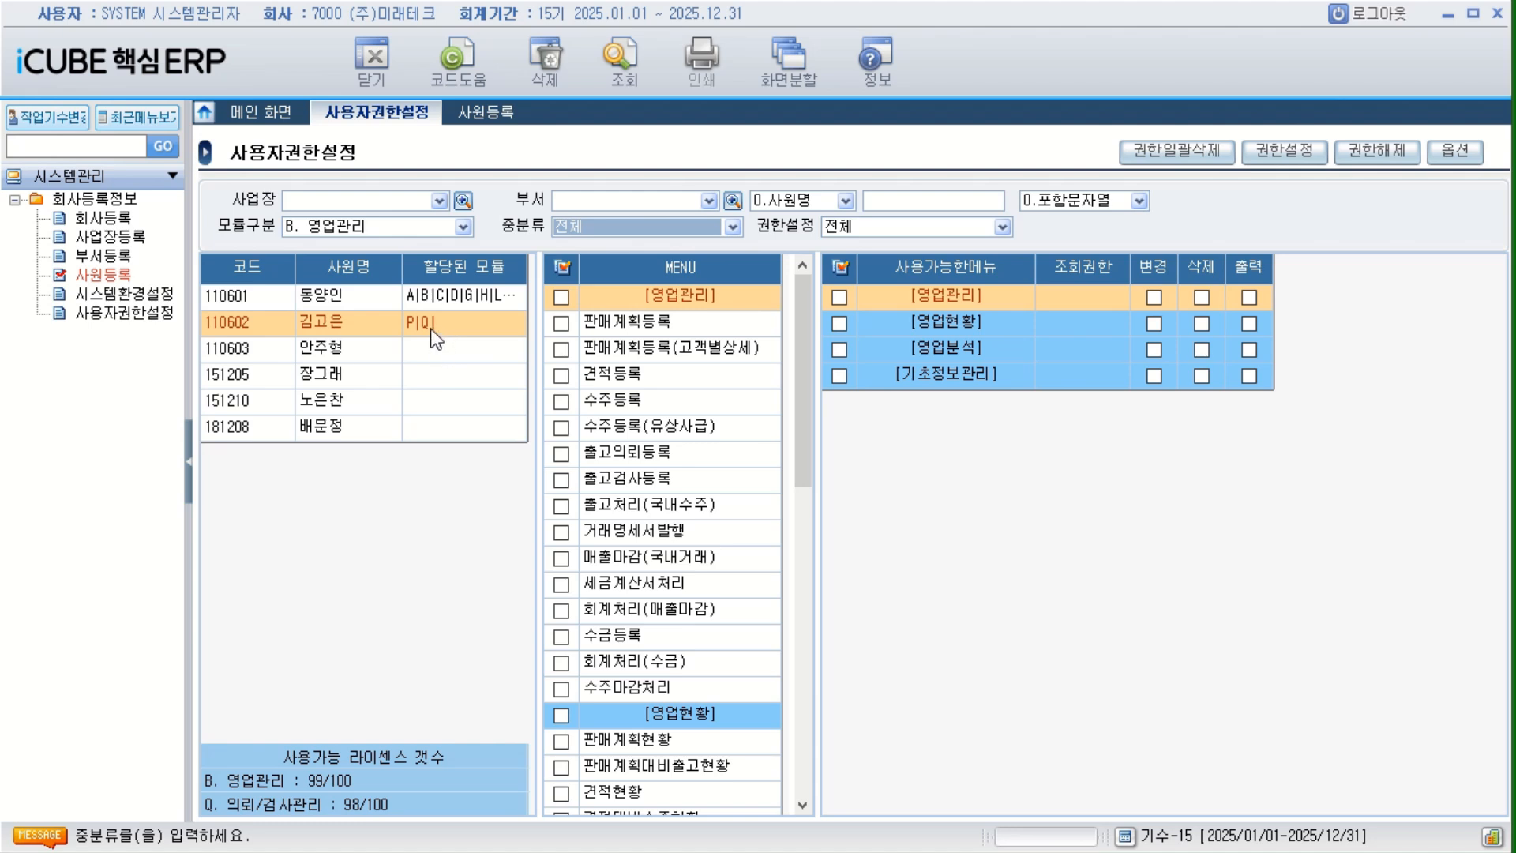
pyautogui.click(465, 226)
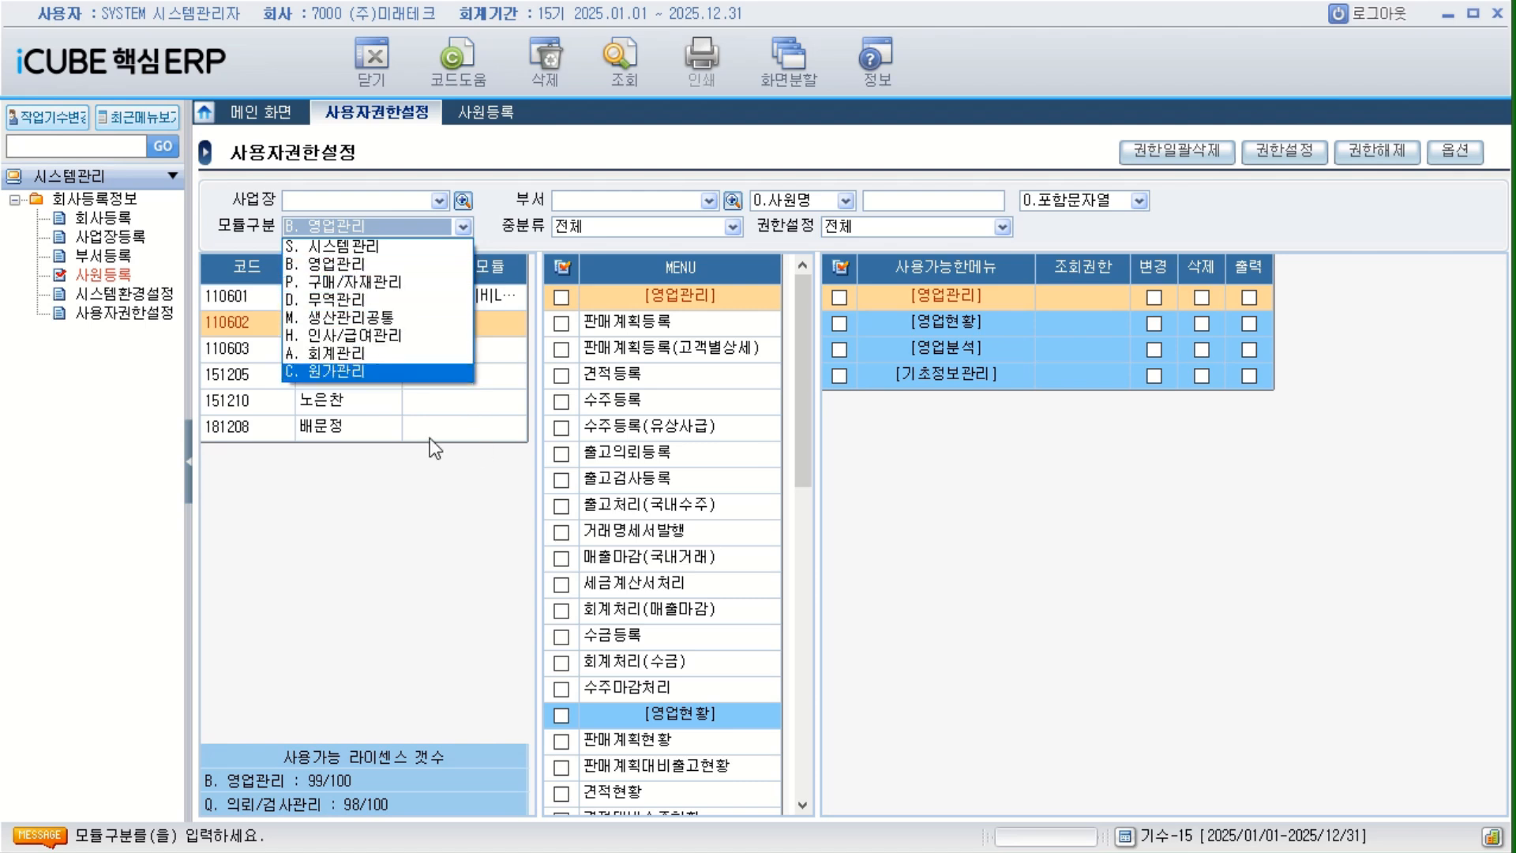
pyautogui.click(482, 589)
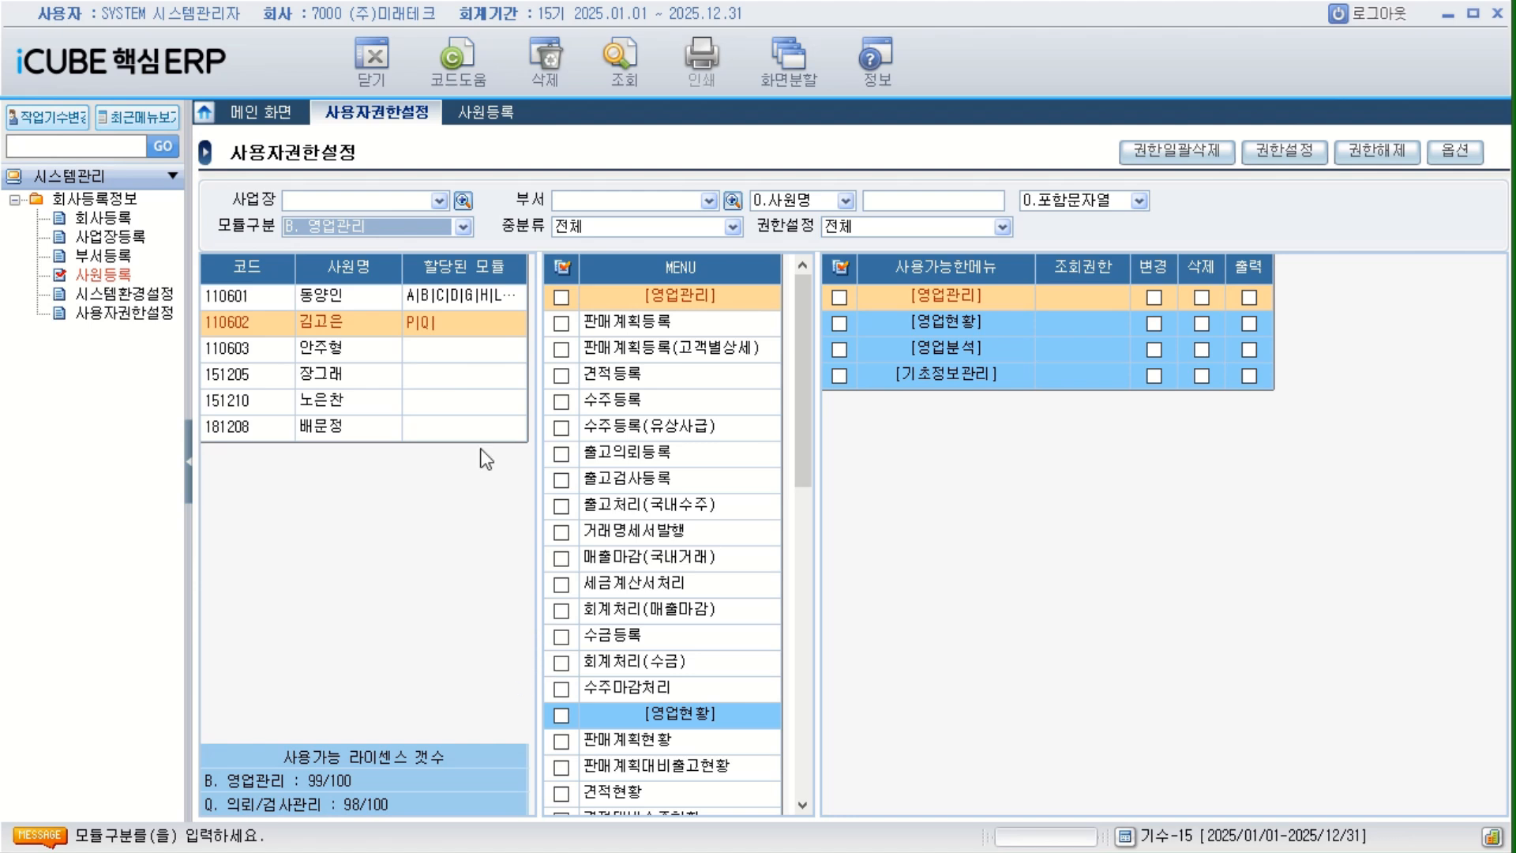
# Revoke all of the second employee's menus in module P. 구매/자재관리 with 권한해제, and refresh the employee list.
pyautogui.click(420, 324)
pyautogui.click(362, 324)
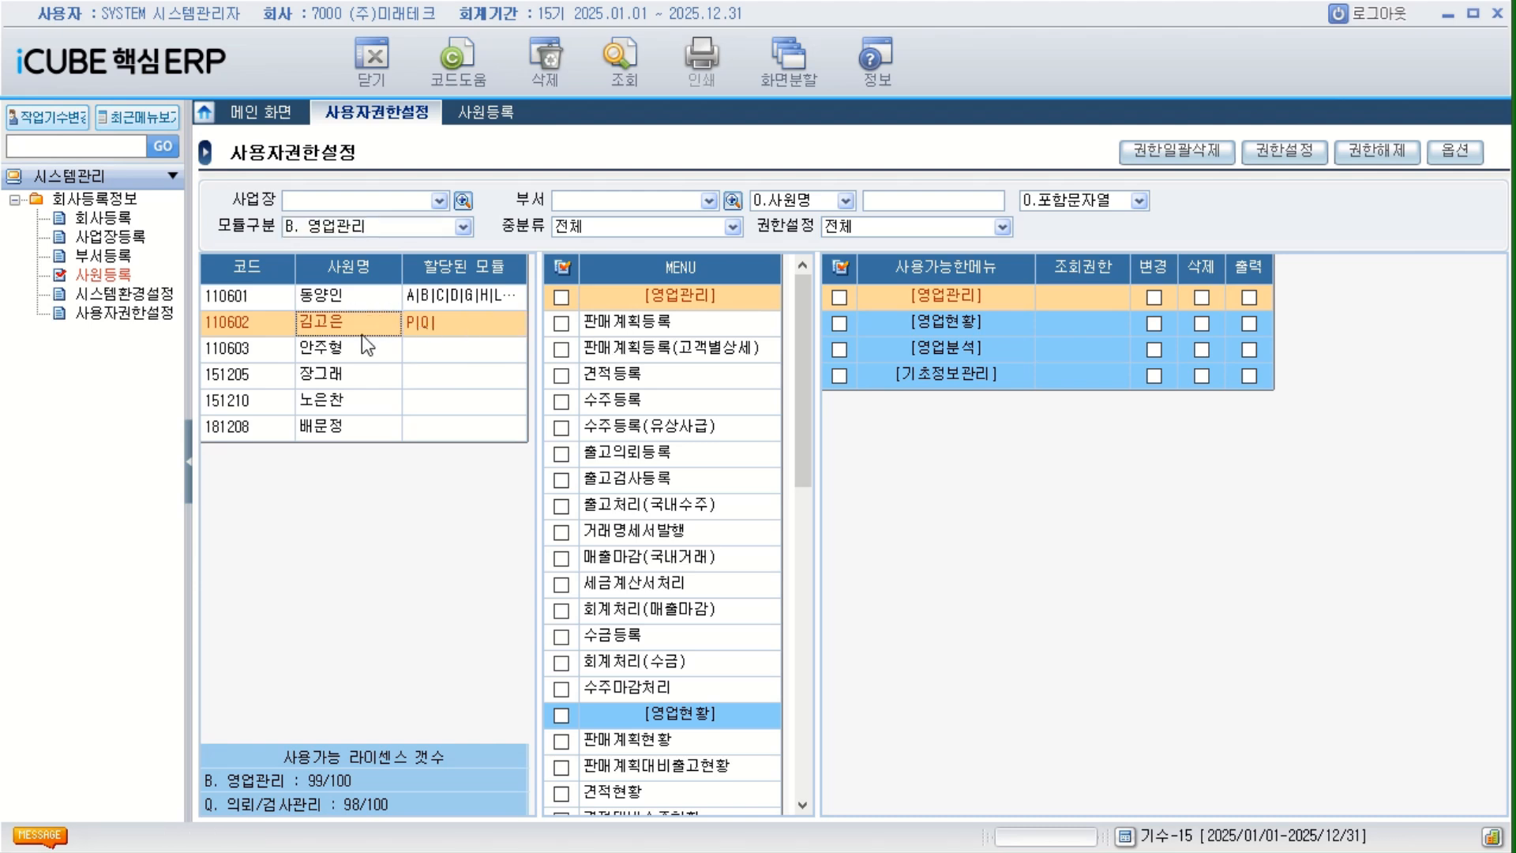
pyautogui.click(462, 227)
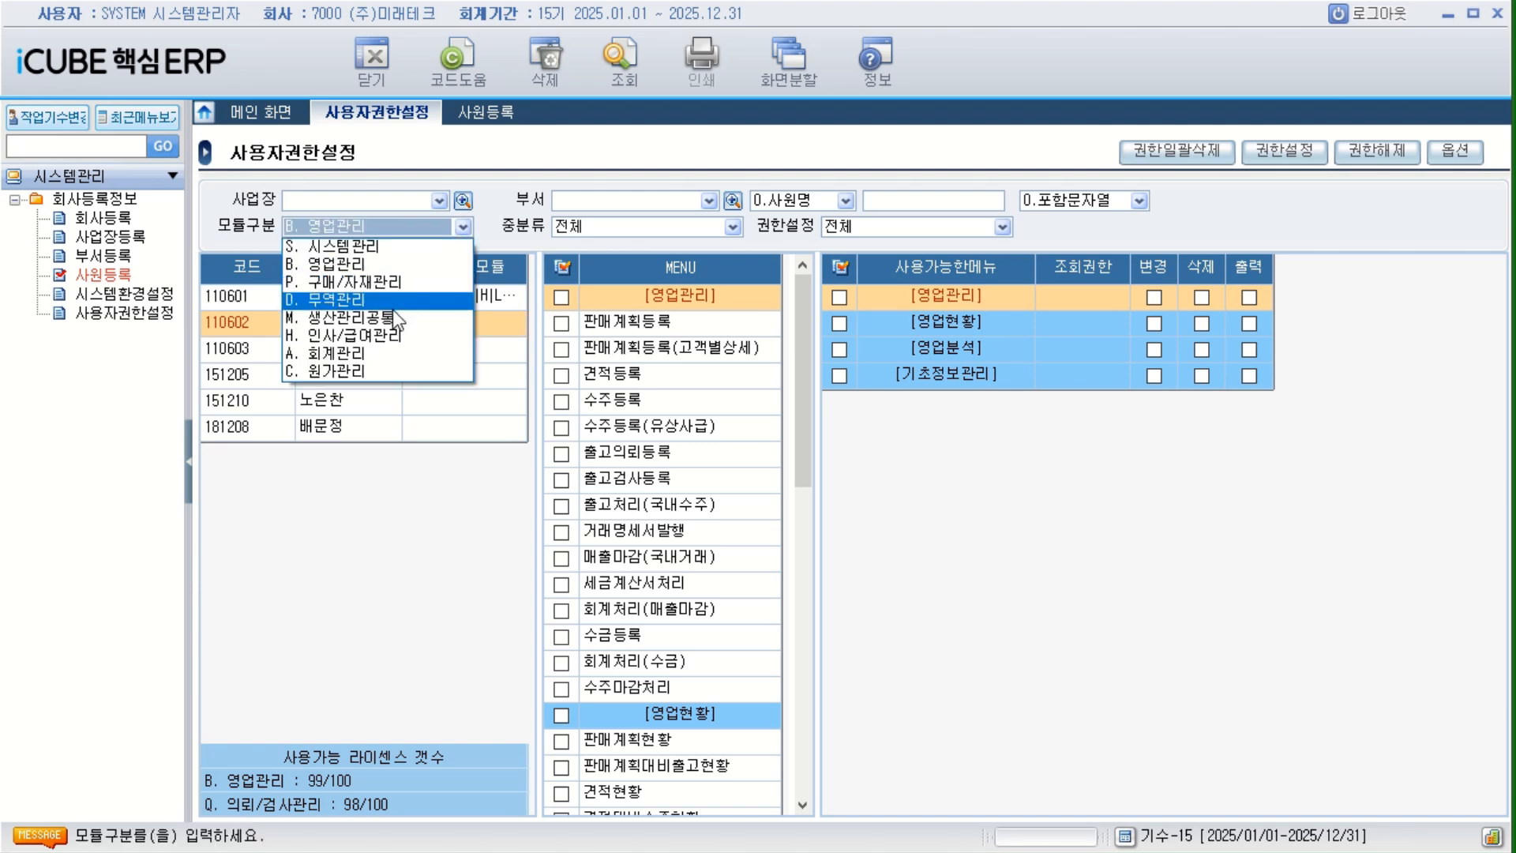
pyautogui.click(390, 286)
pyautogui.click(841, 265)
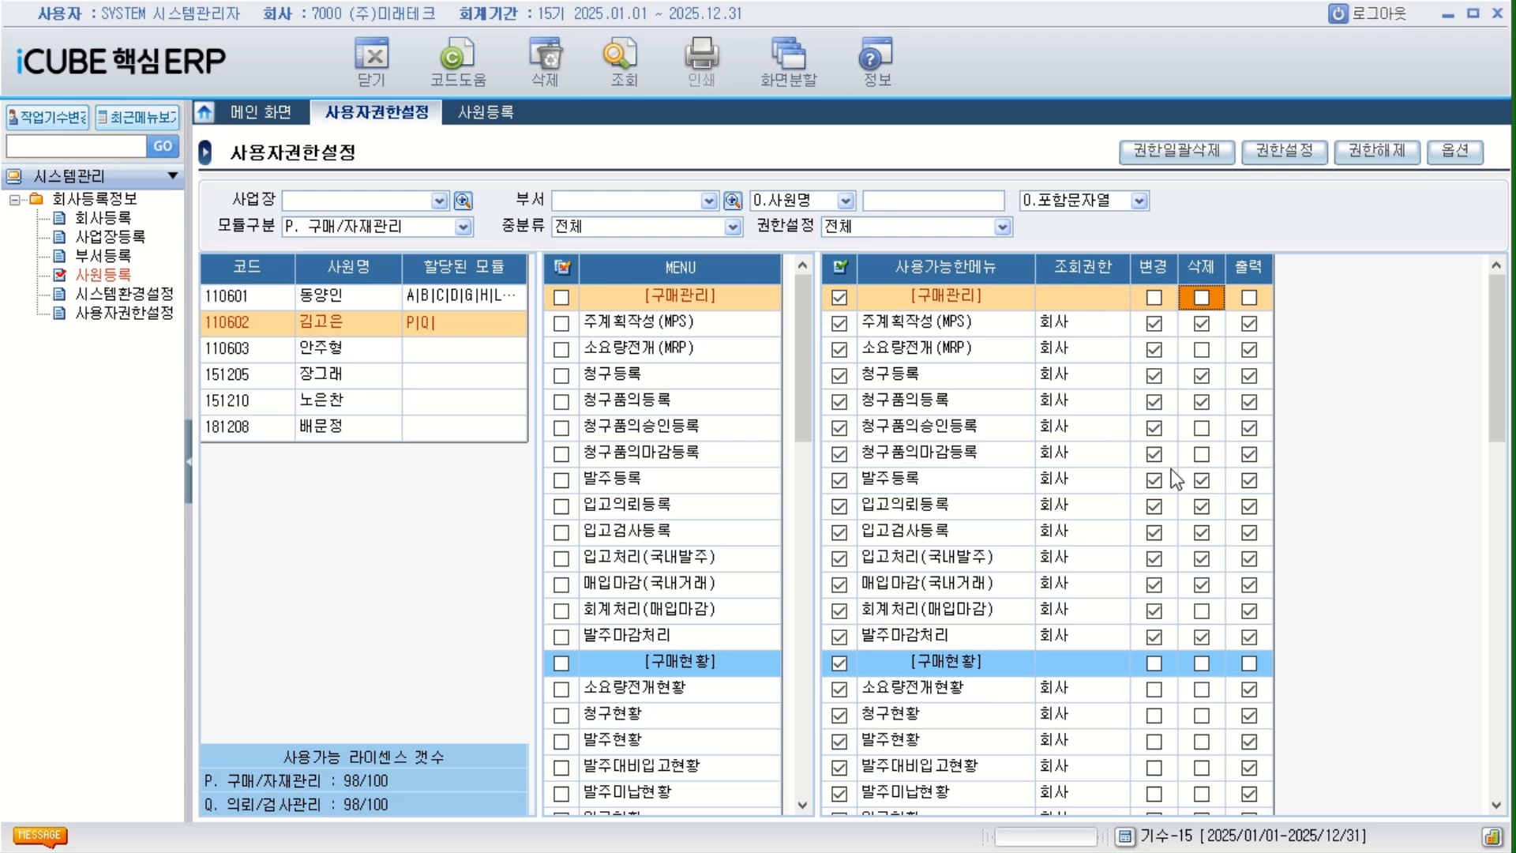
pyautogui.click(840, 269)
pyautogui.click(842, 267)
pyautogui.click(839, 297)
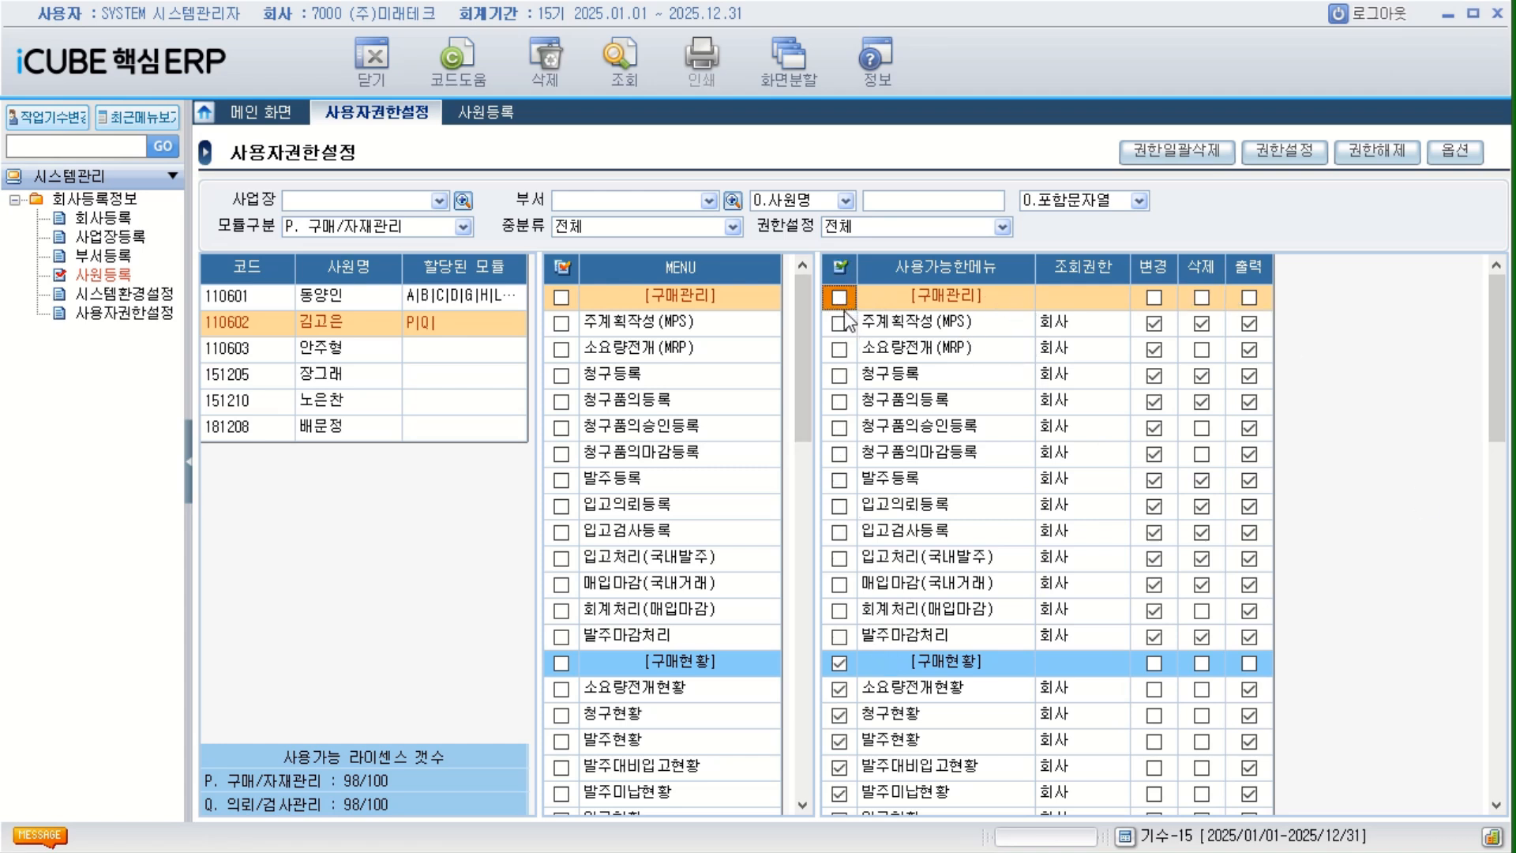
pyautogui.click(839, 297)
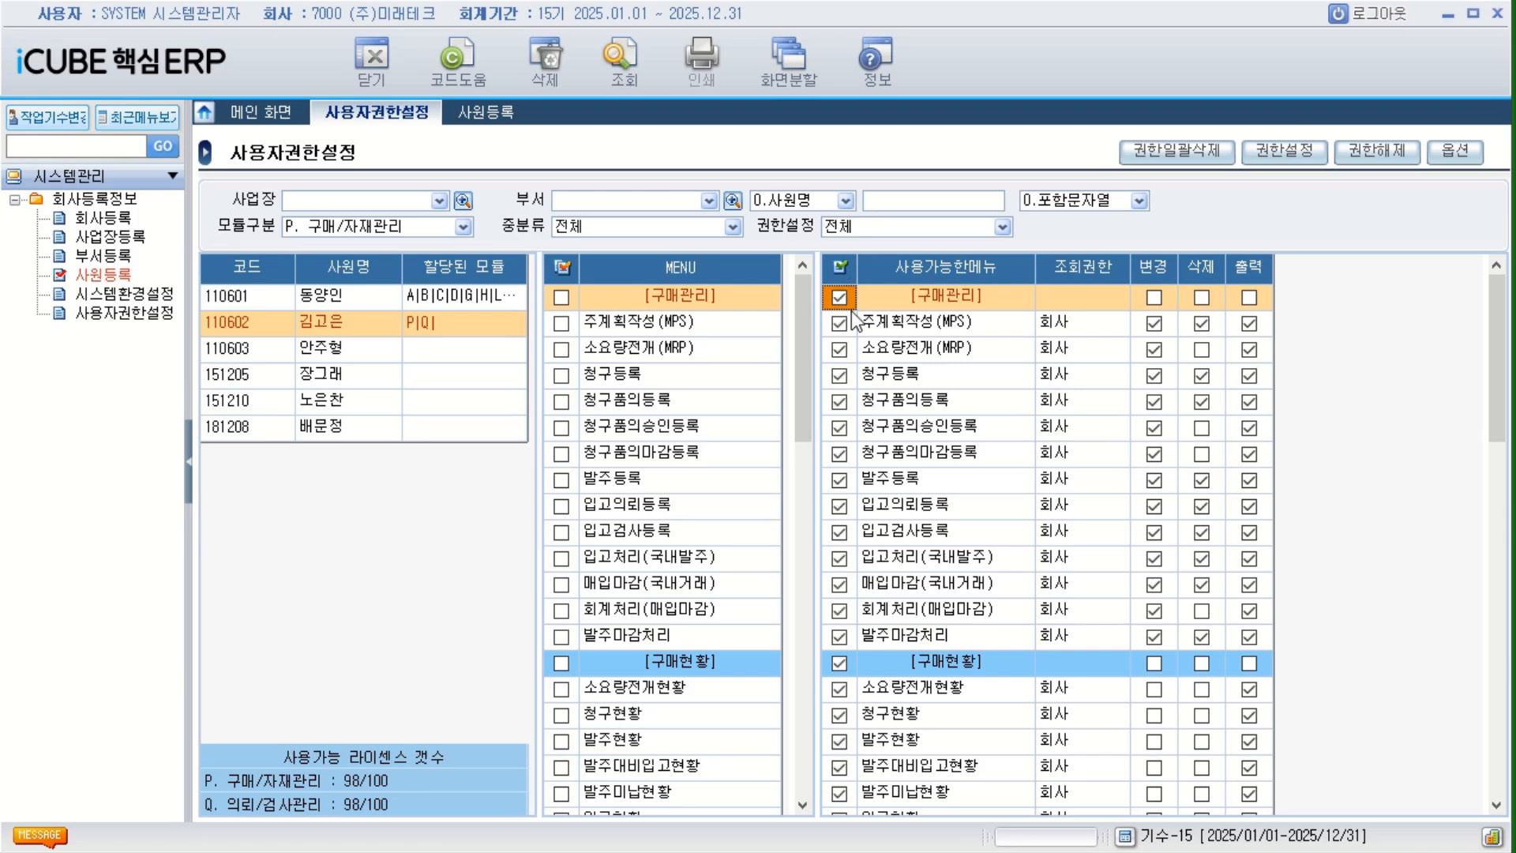
pyautogui.click(1378, 150)
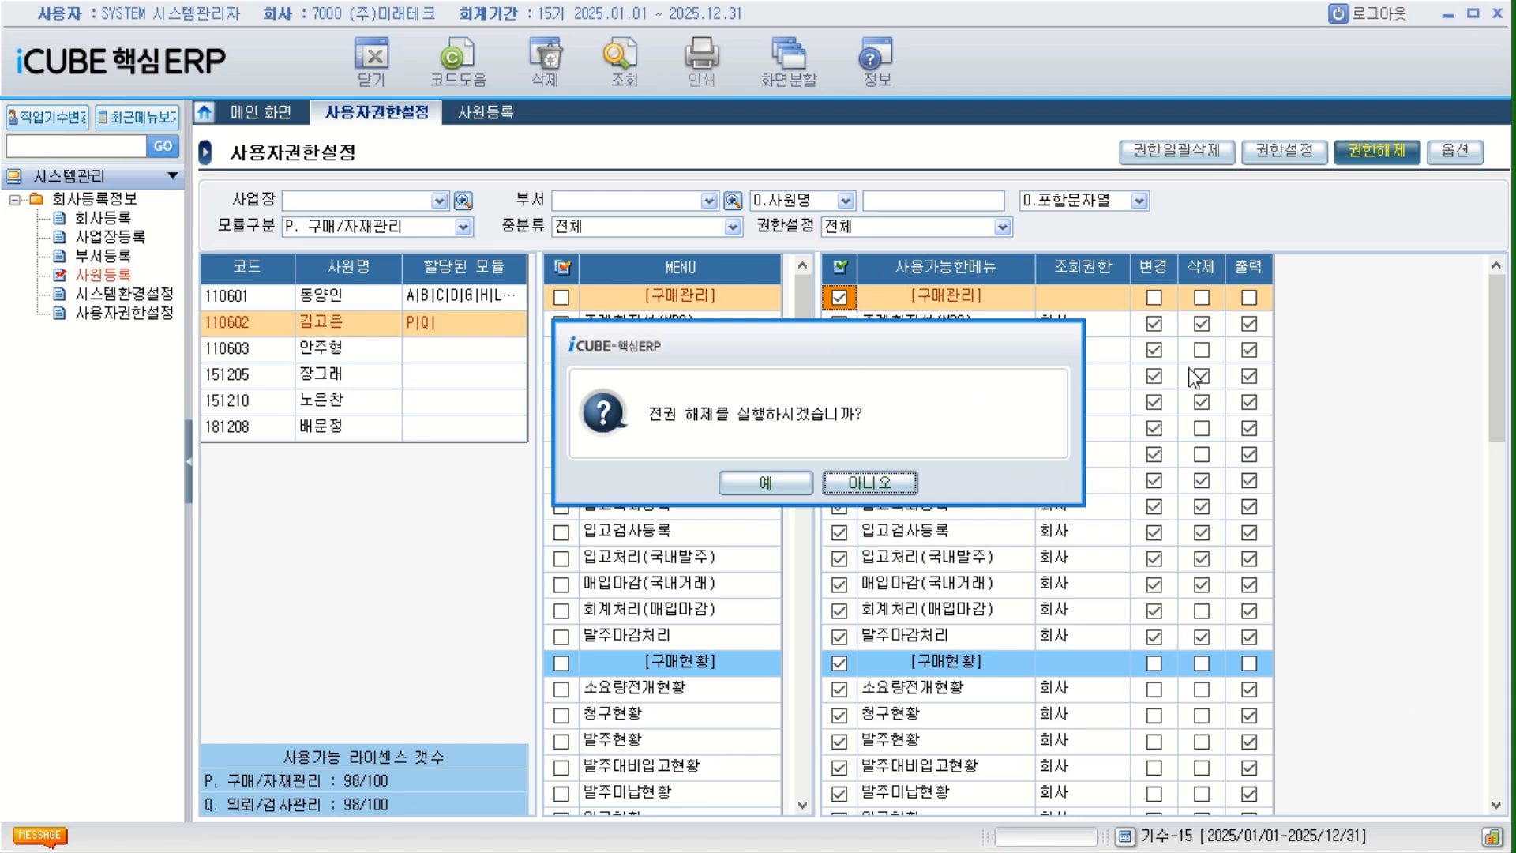
pyautogui.click(766, 483)
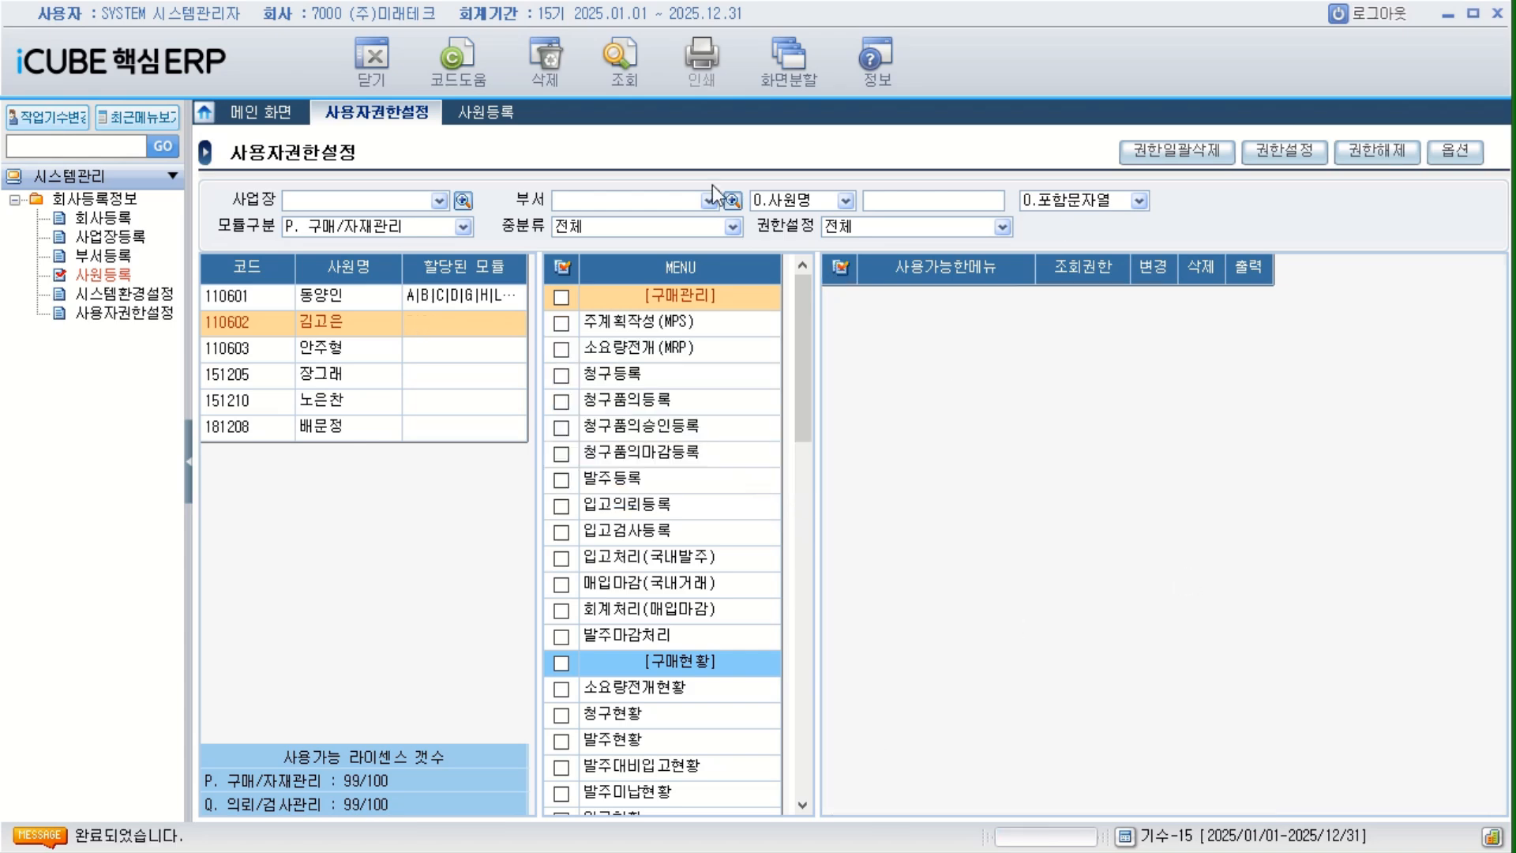
pyautogui.click(629, 66)
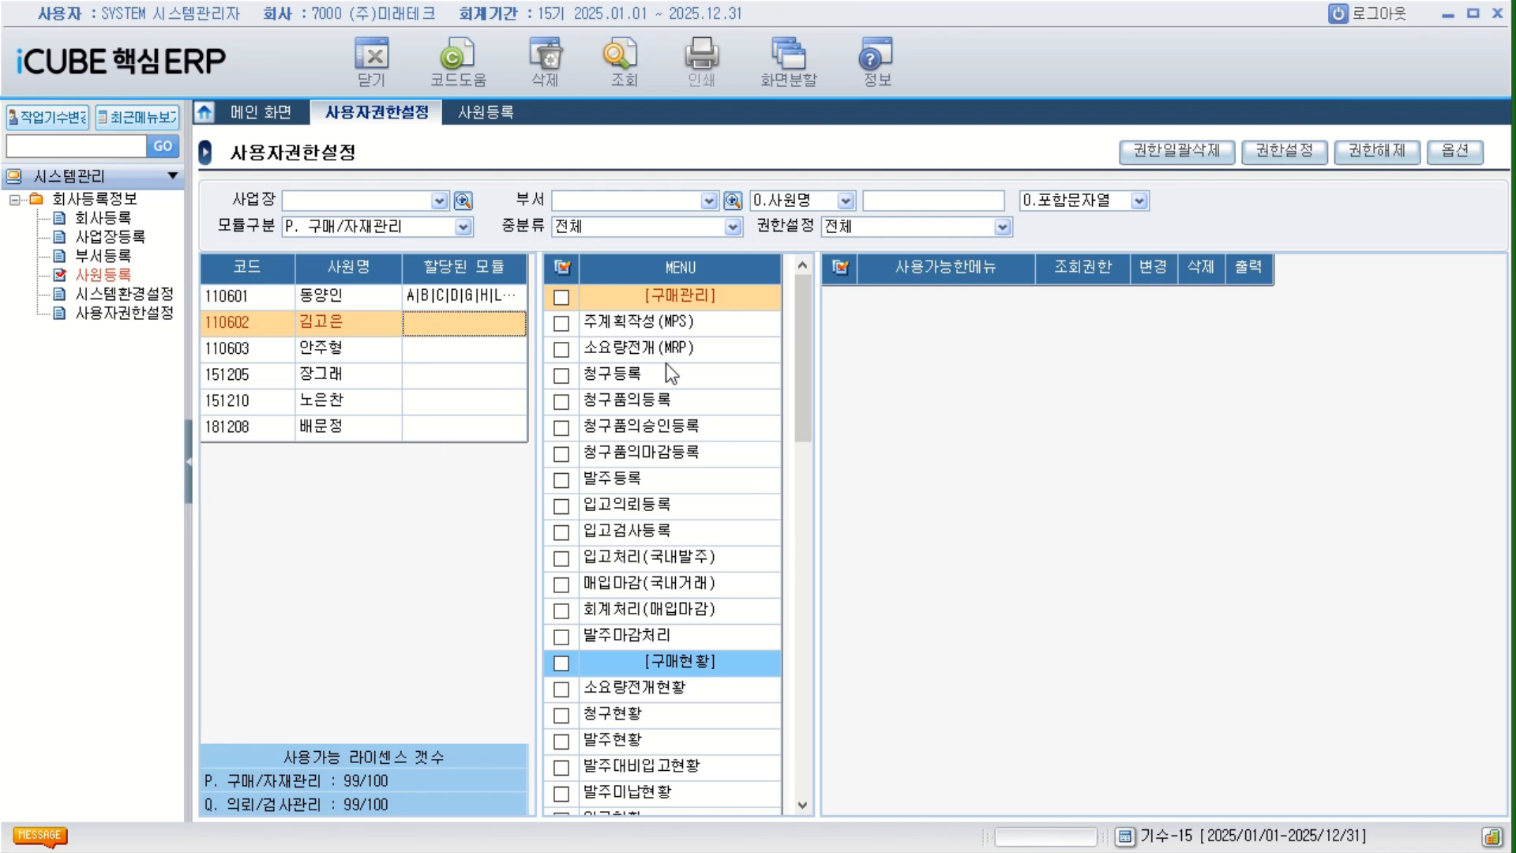
# Tick the whole [구매관리] menu group for the second employee, and untick its individual menus from 주계획작성(MPS) to 발주마감처리.
pyautogui.click(561, 298)
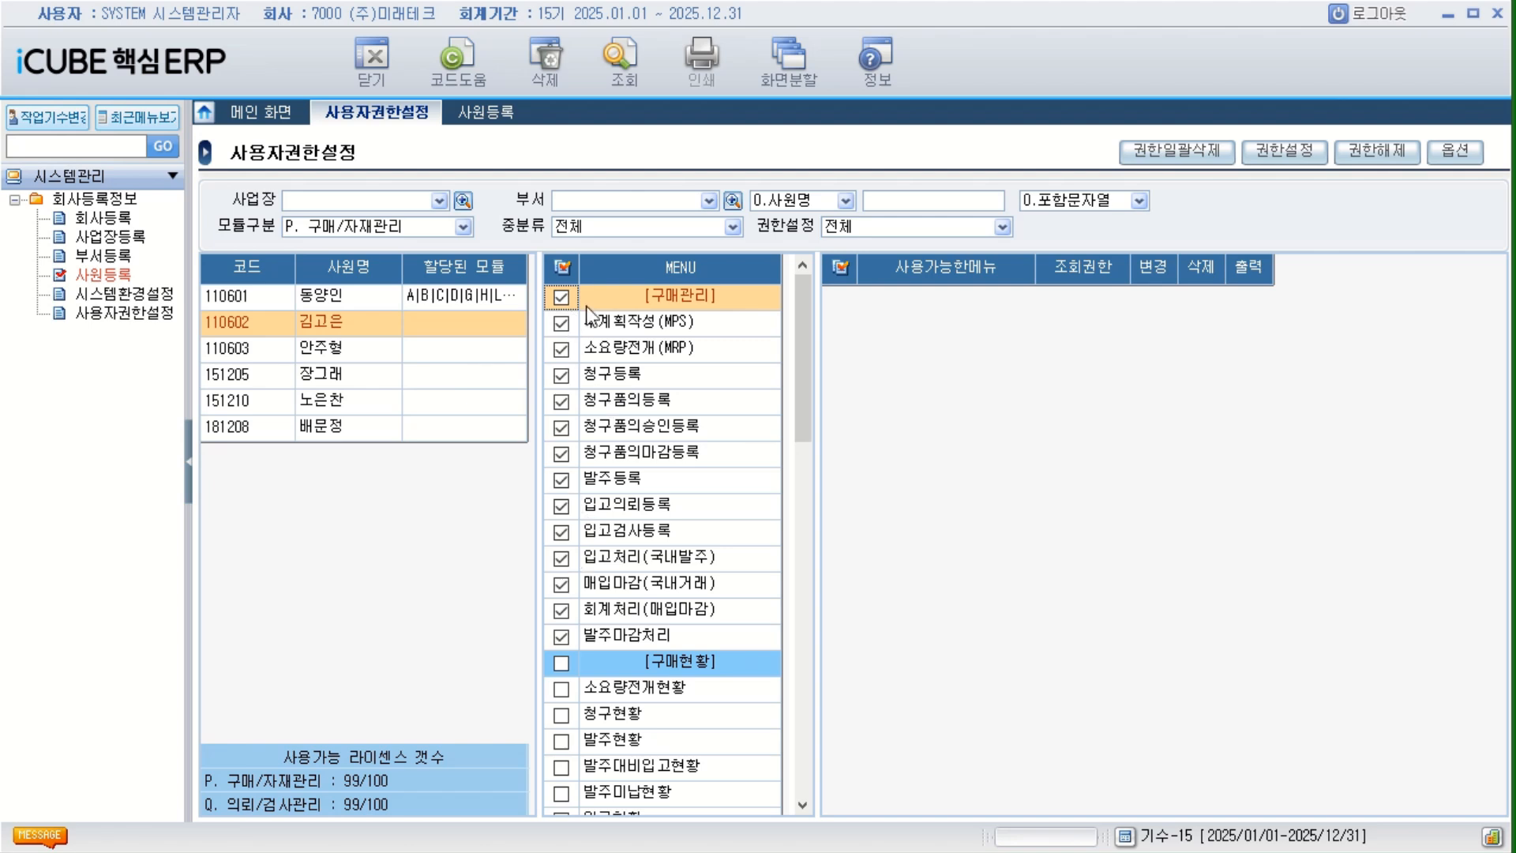
pyautogui.click(561, 323)
pyautogui.click(561, 349)
pyautogui.click(561, 375)
pyautogui.click(561, 400)
pyautogui.click(561, 426)
pyautogui.click(561, 451)
pyautogui.click(562, 478)
pyautogui.click(562, 504)
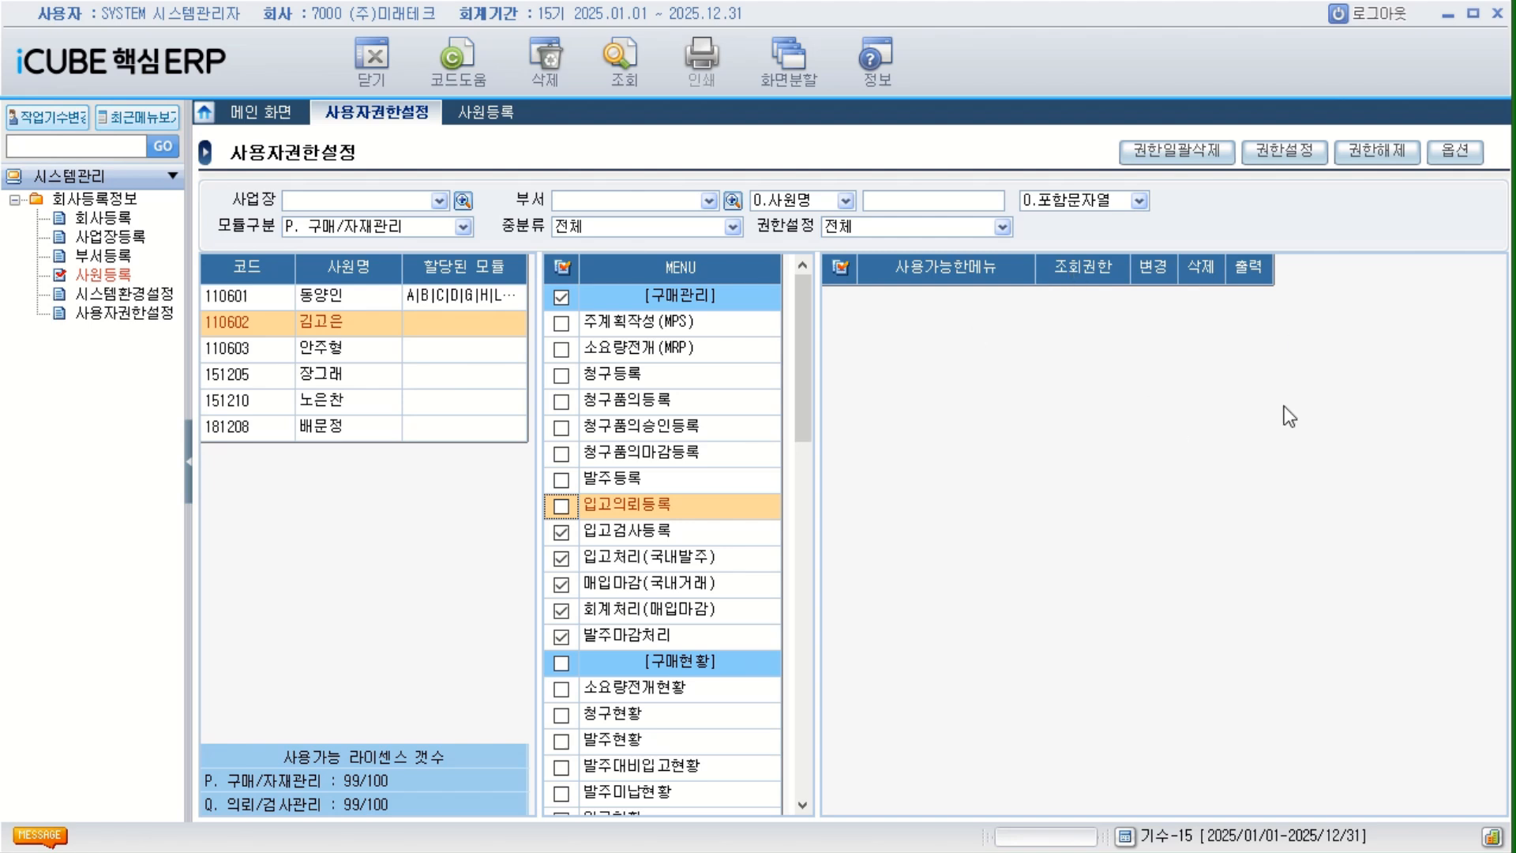
pyautogui.click(561, 530)
pyautogui.click(562, 557)
pyautogui.click(561, 582)
pyautogui.click(561, 609)
pyautogui.click(561, 634)
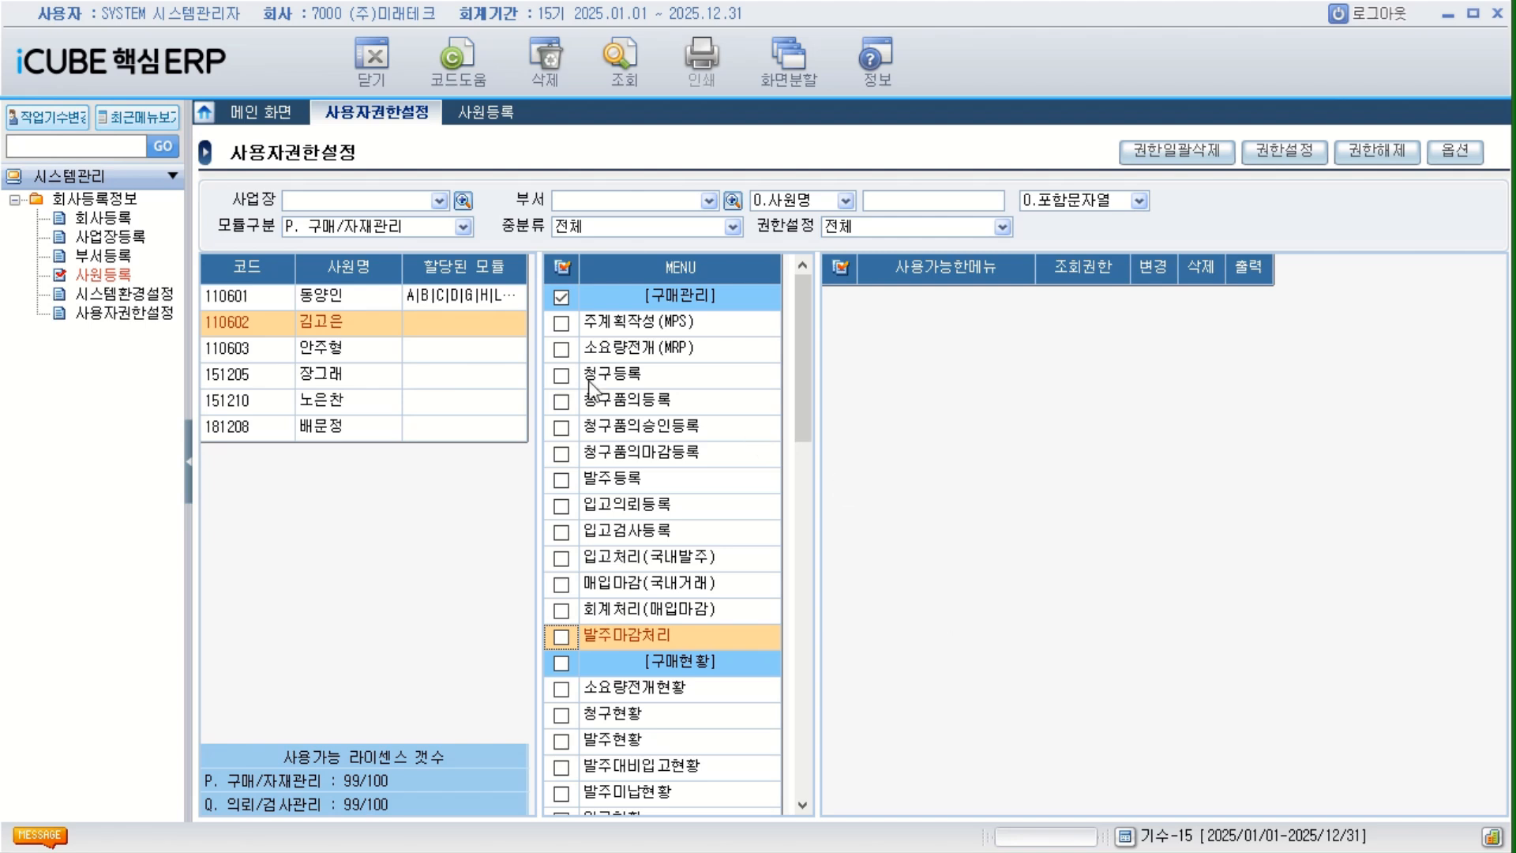
# Copy the first employee's permissions, paste them onto the second employee for all modules (전체모듈), and refresh the list.
pyautogui.click(337, 297)
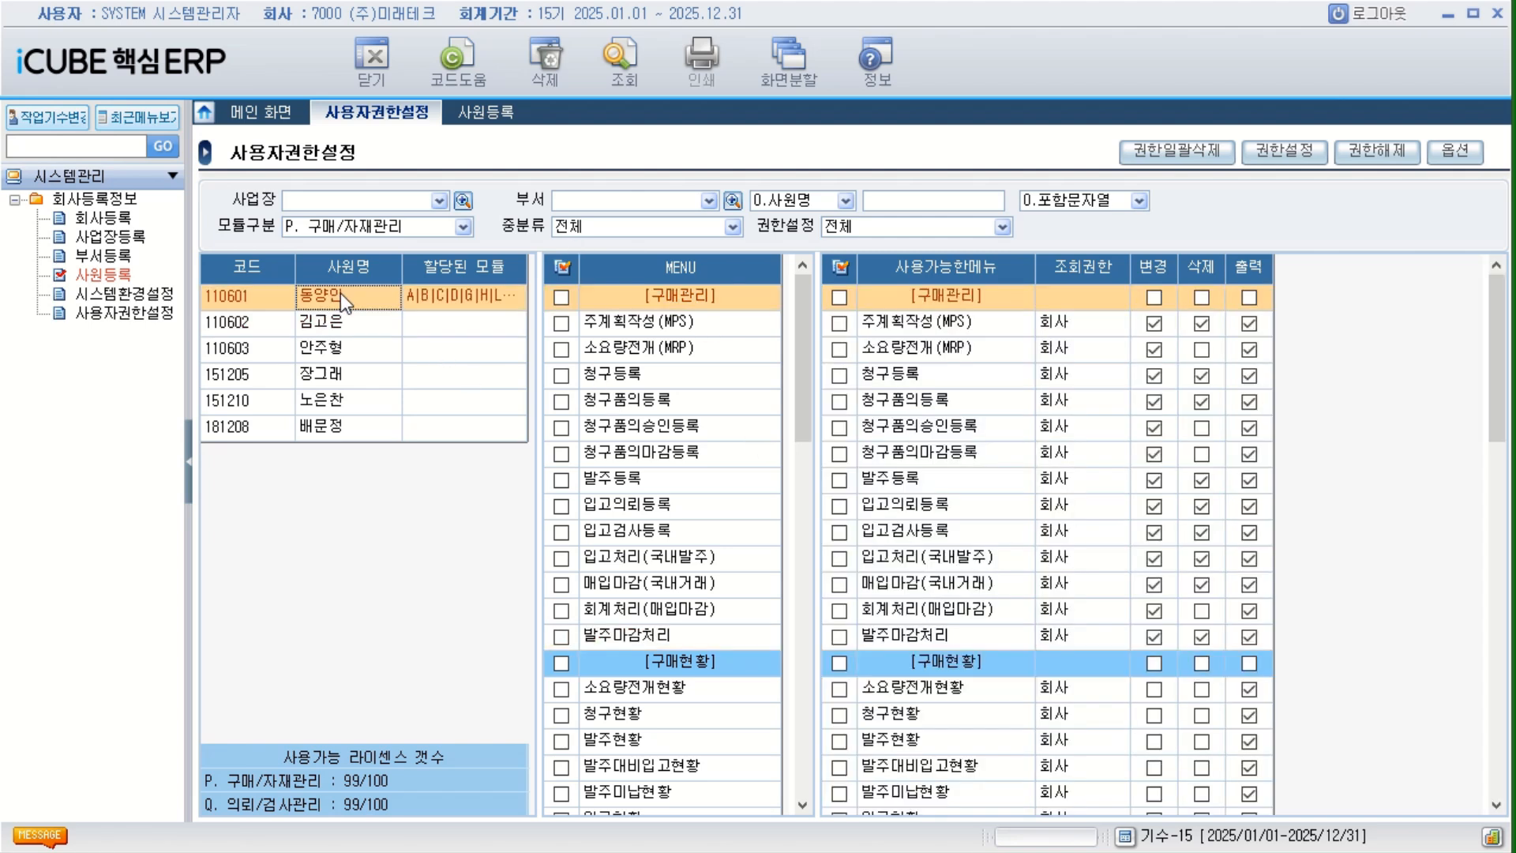
pyautogui.rightClick(363, 295)
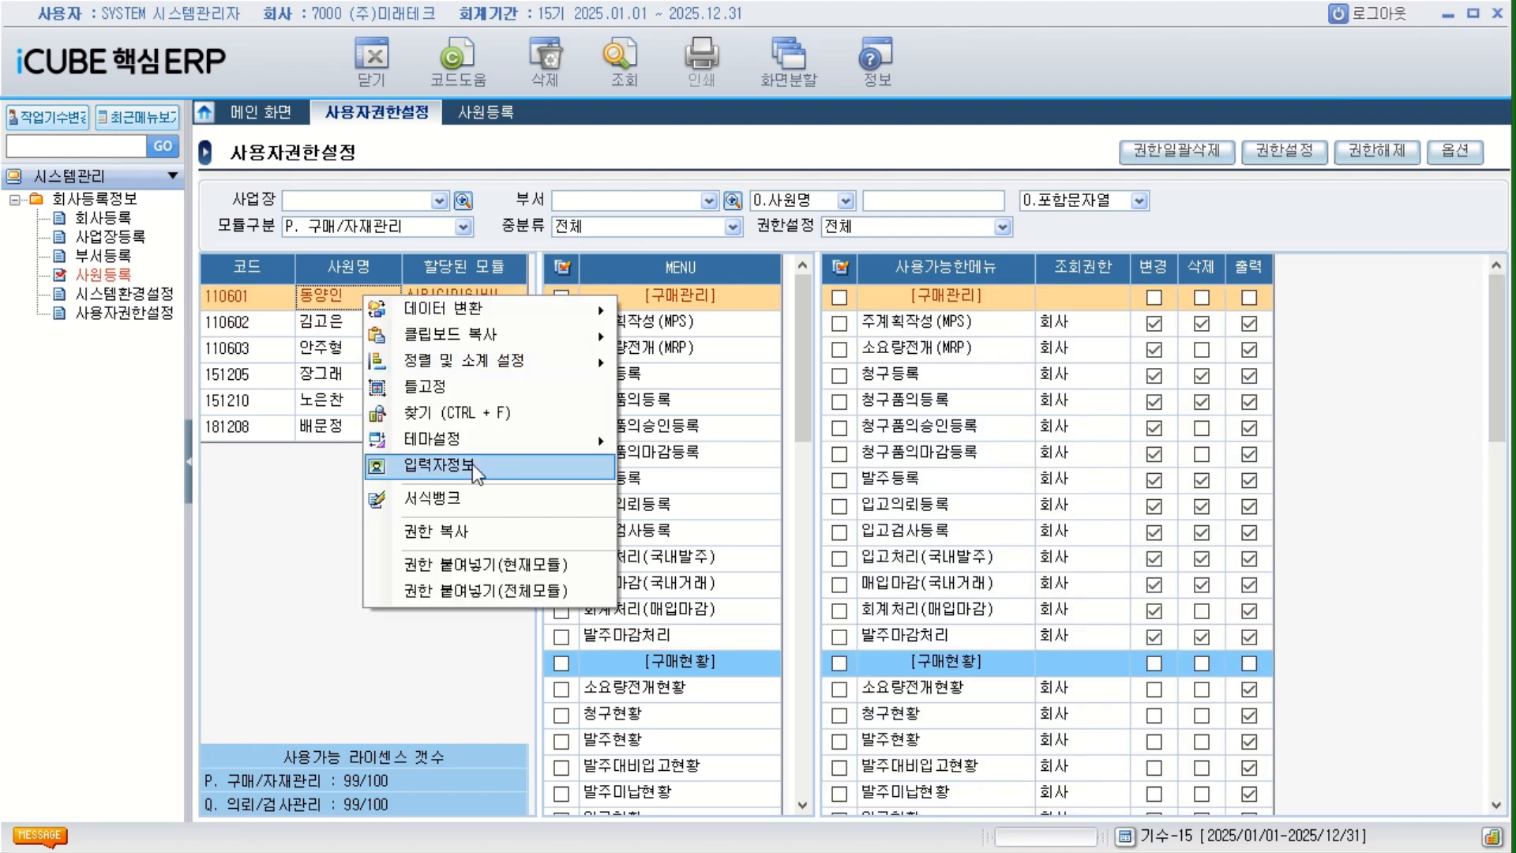
pyautogui.click(459, 535)
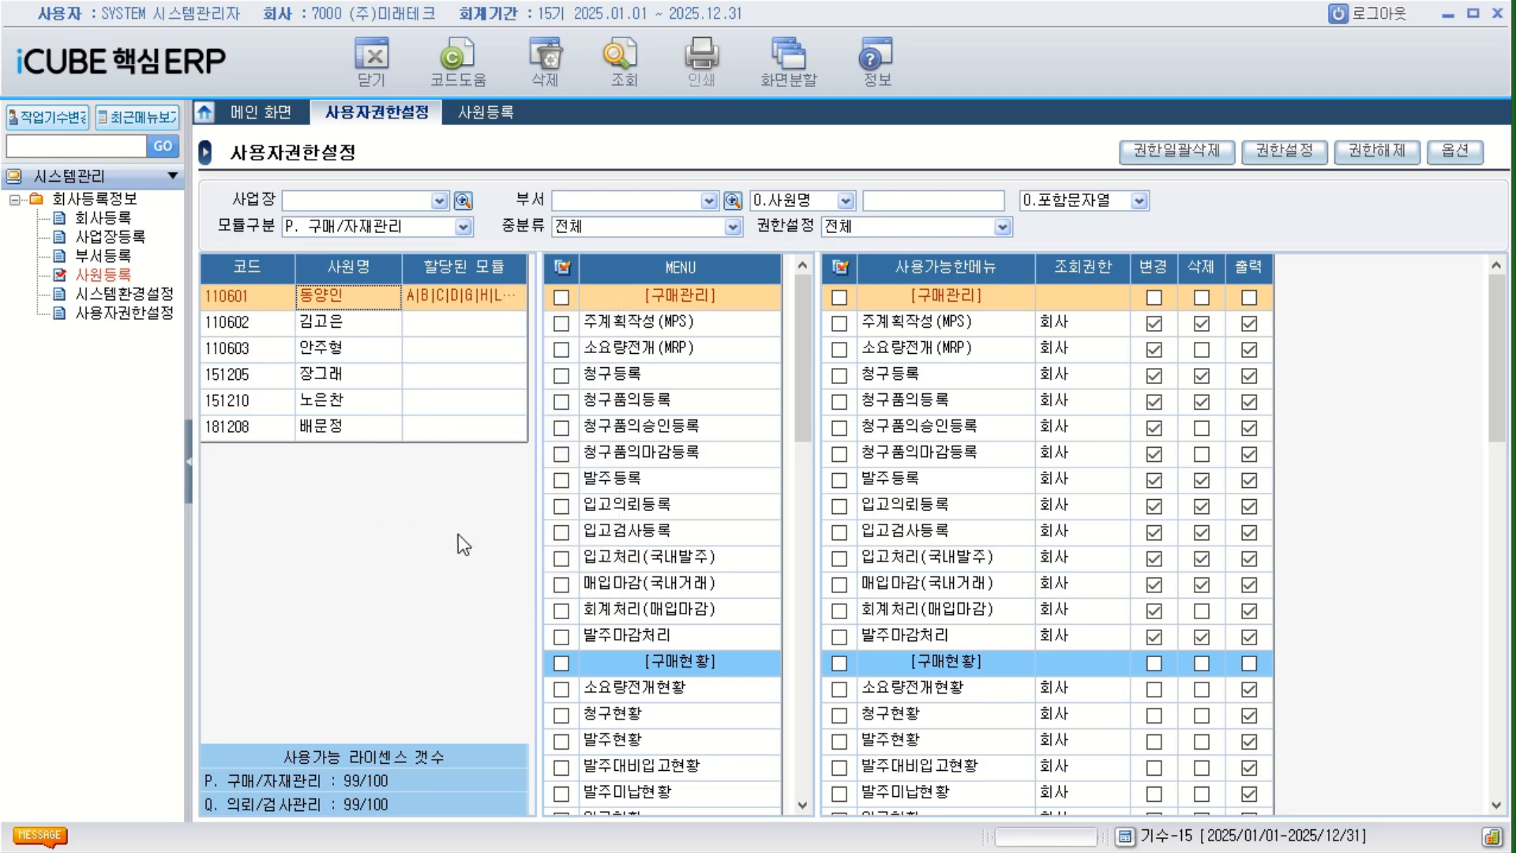
pyautogui.click(337, 324)
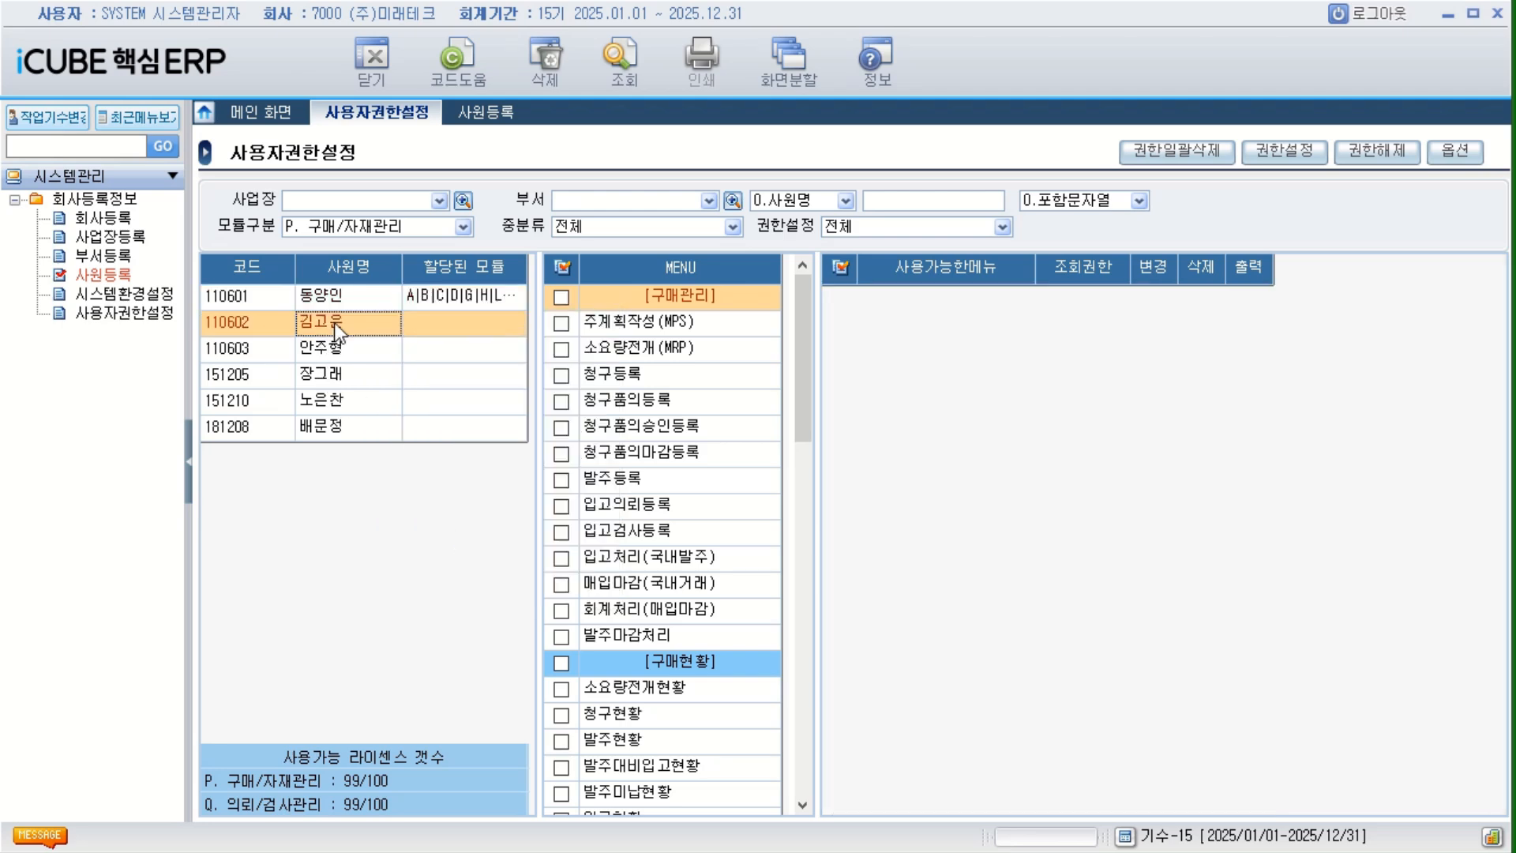
pyautogui.rightClick(334, 322)
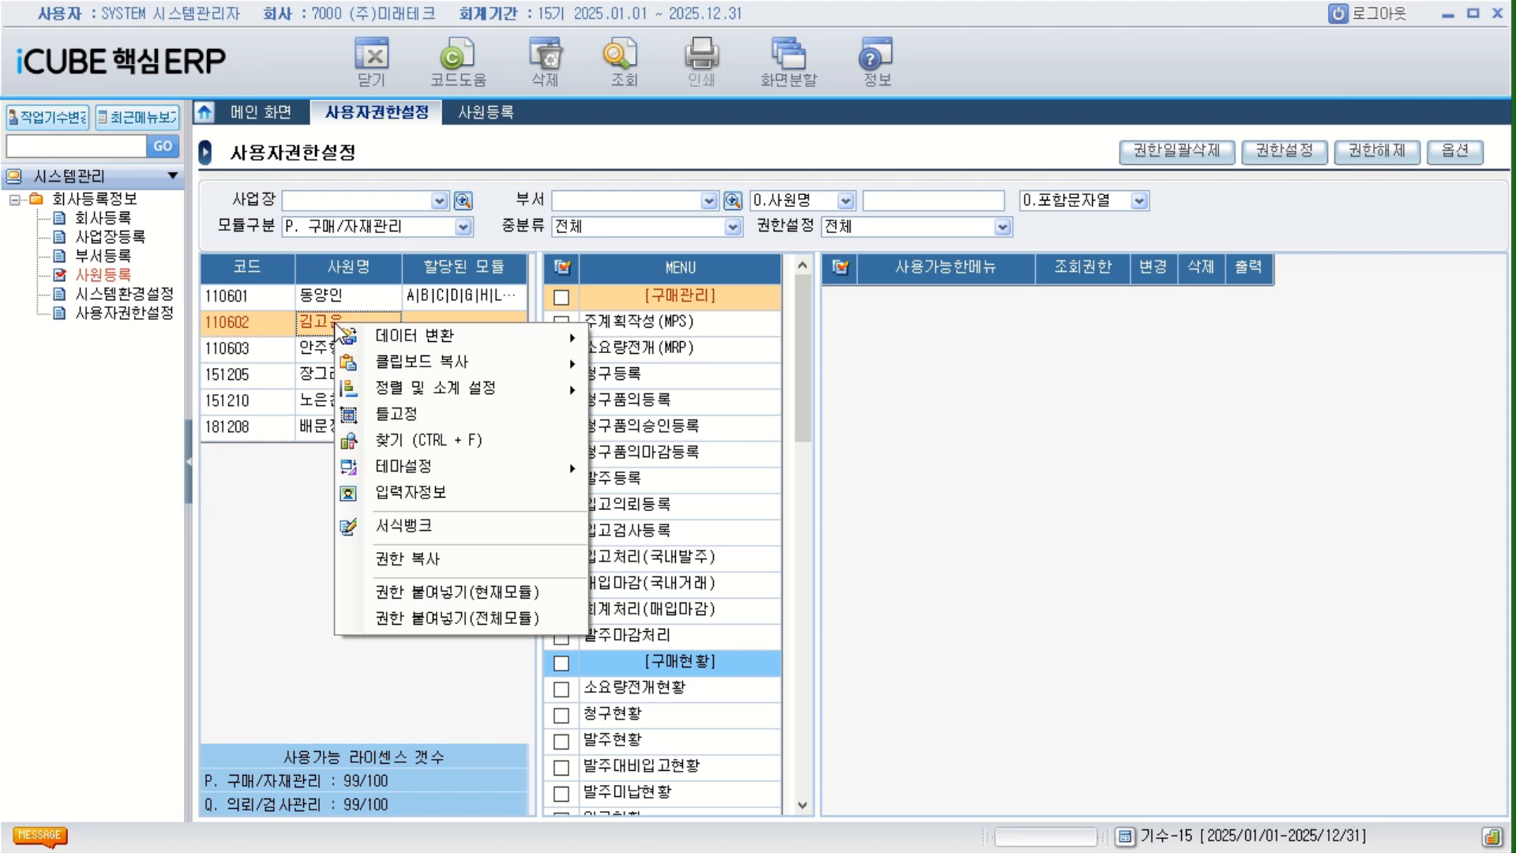
pyautogui.click(498, 618)
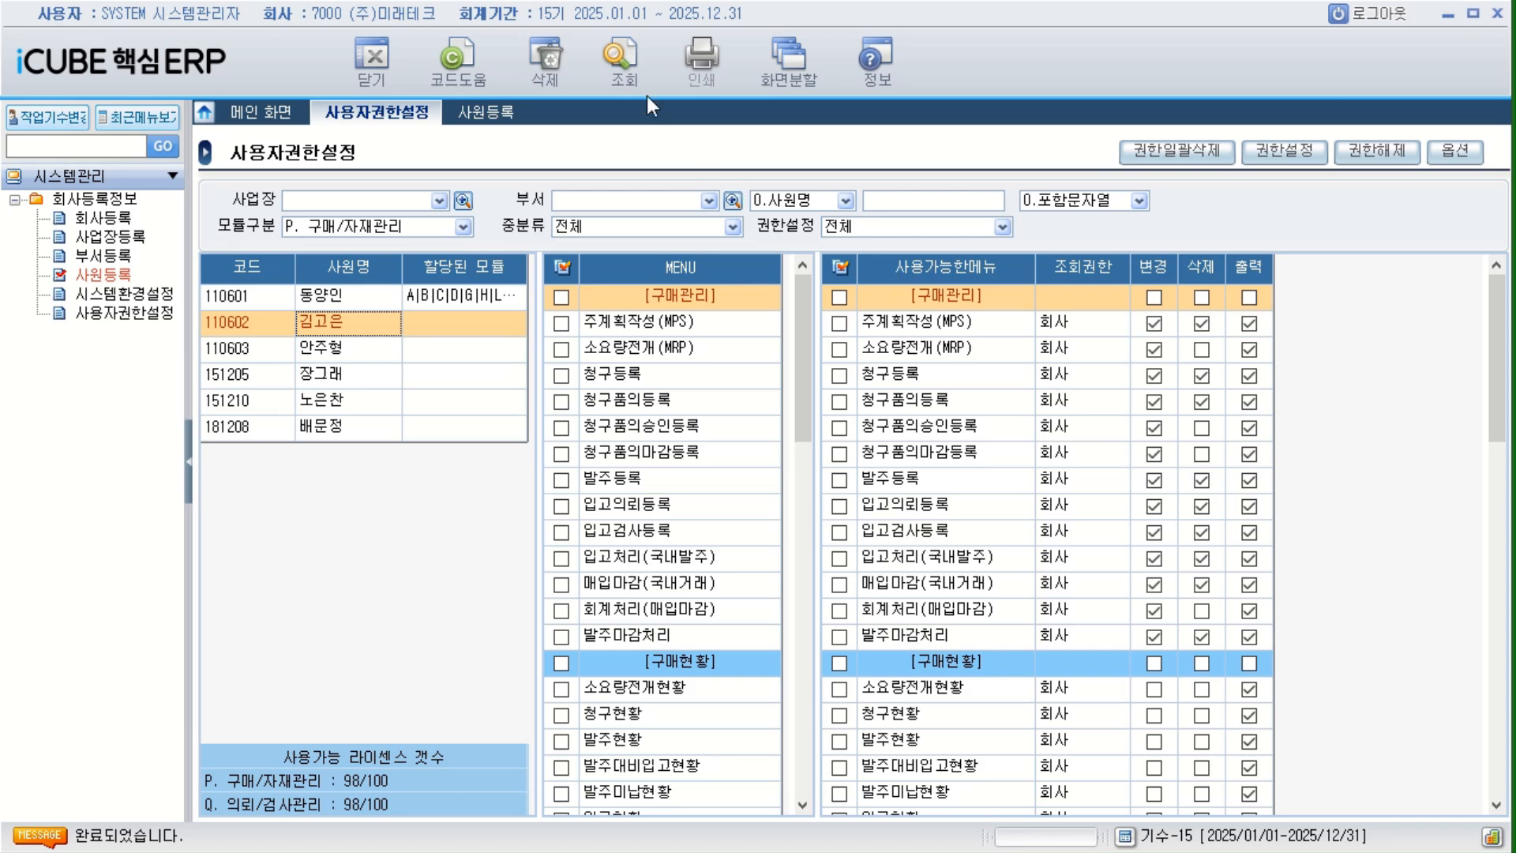
pyautogui.click(621, 61)
# Widen the 할당된 모듈 column to check the second employee's assigned modules, and inspect their B. 영업관리 menus.
pyautogui.click(435, 330)
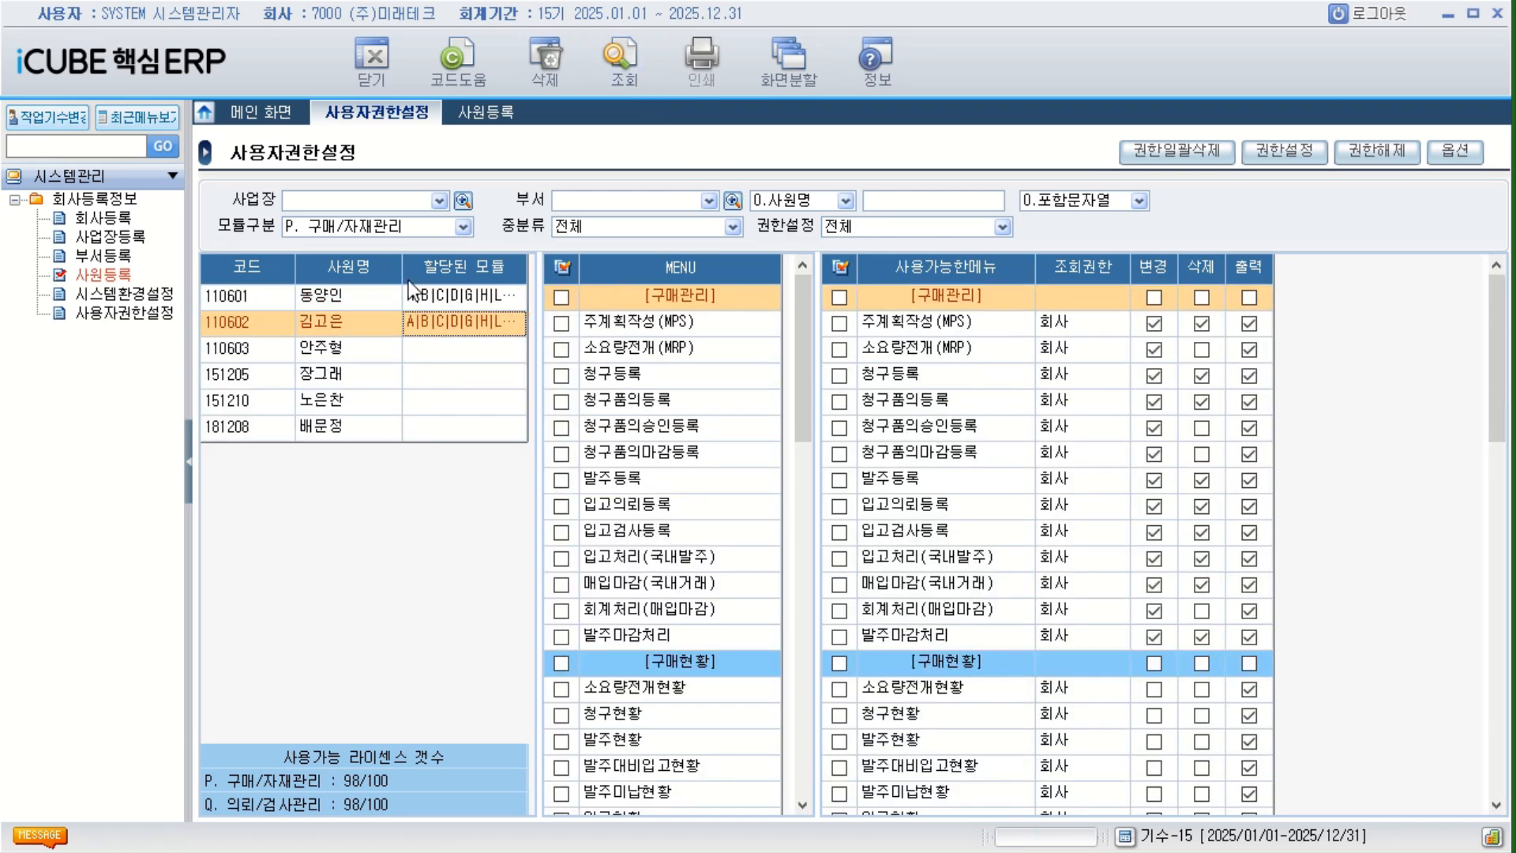
pyautogui.moveTo(403, 274); pyautogui.dragTo(366, 273)
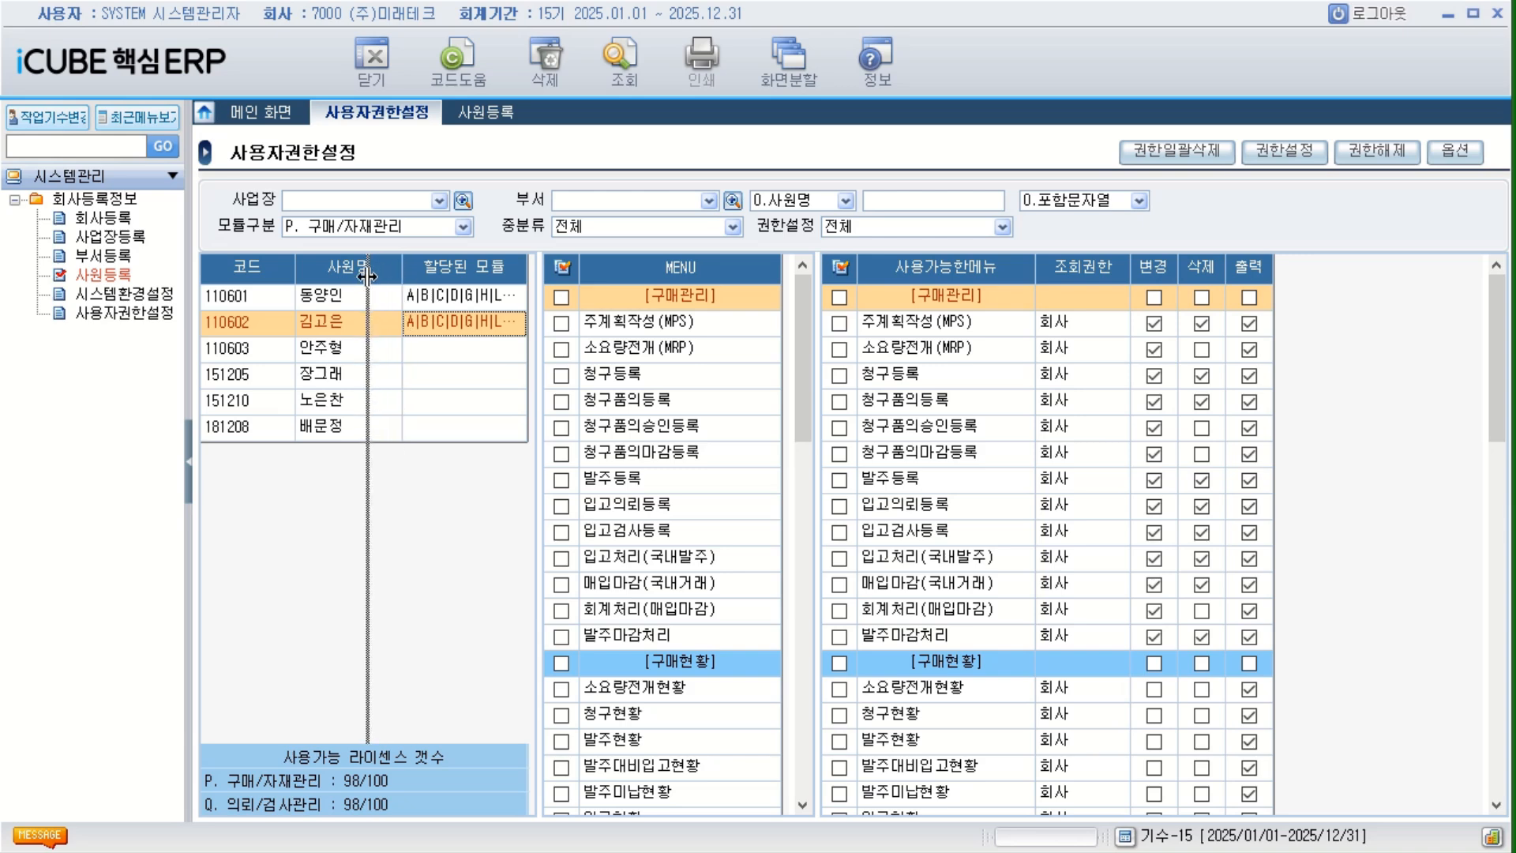
pyautogui.moveTo(491, 282); pyautogui.dragTo(537, 300)
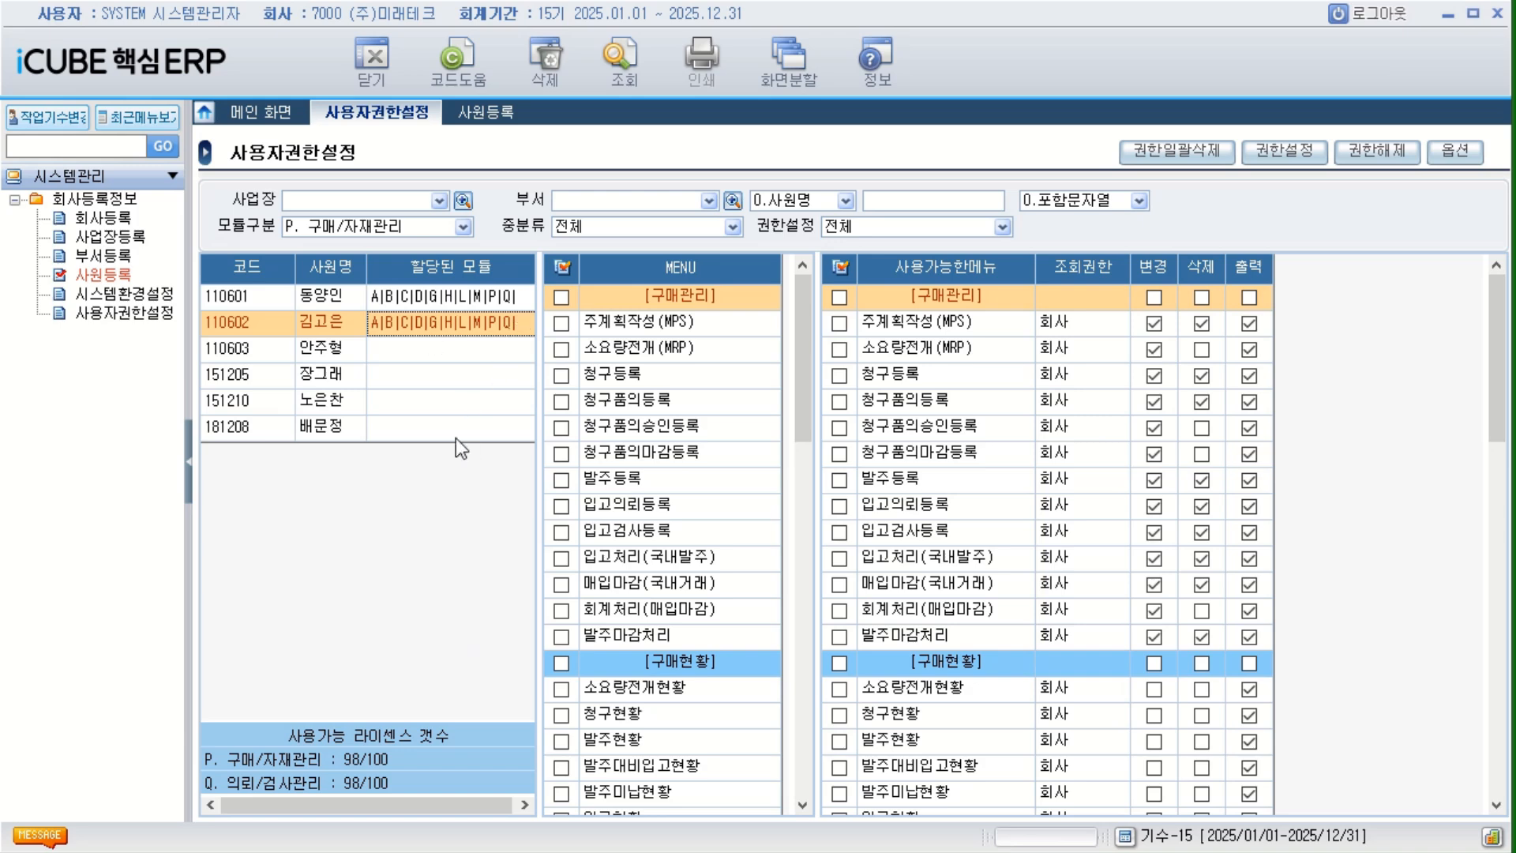
pyautogui.moveTo(295, 268); pyautogui.dragTo(276, 268)
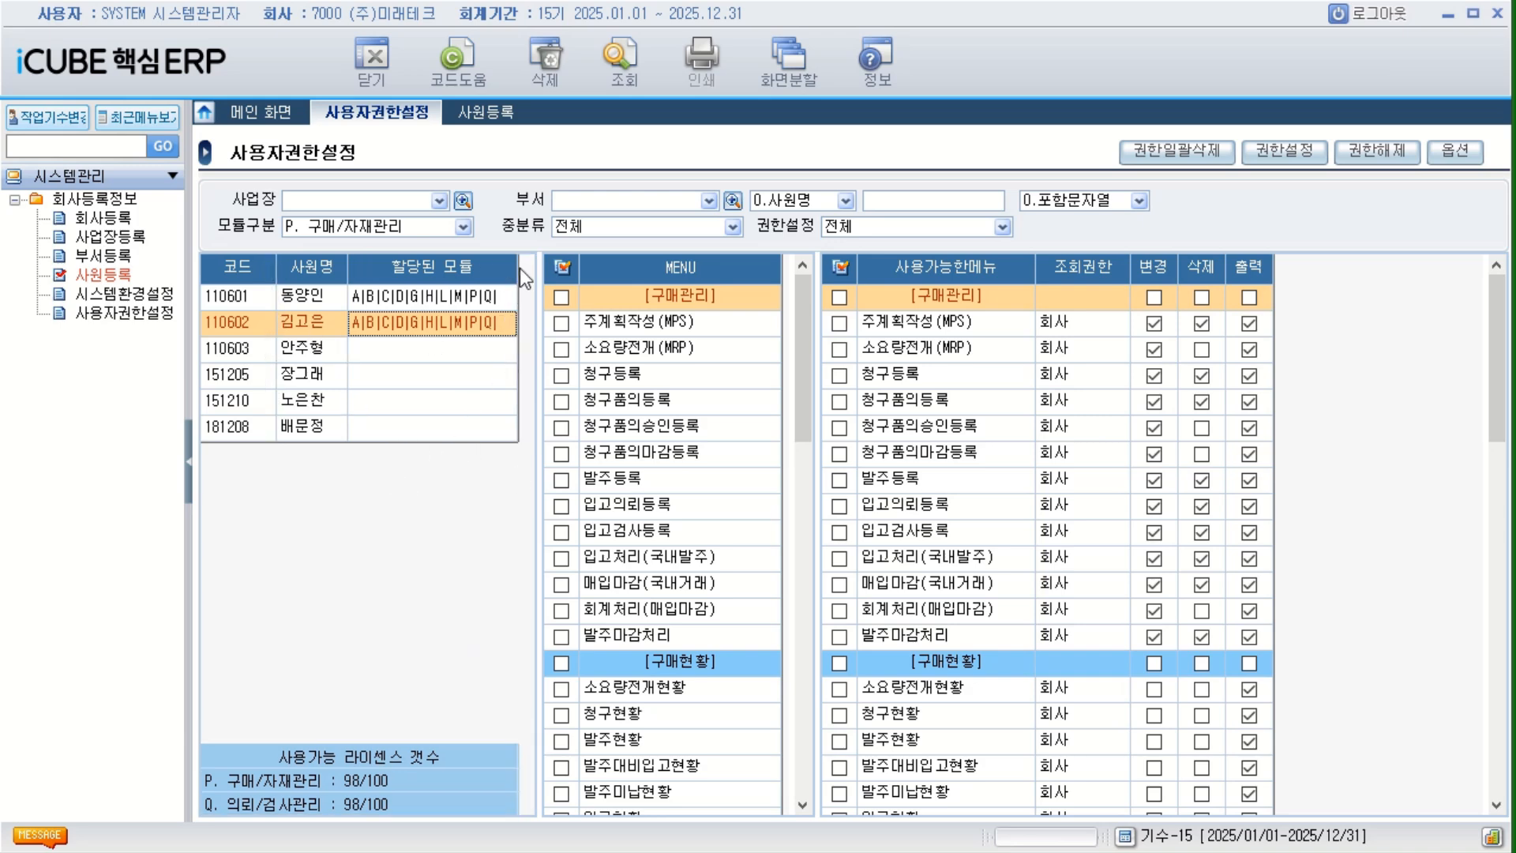
pyautogui.moveTo(520, 269); pyautogui.dragTo(527, 278)
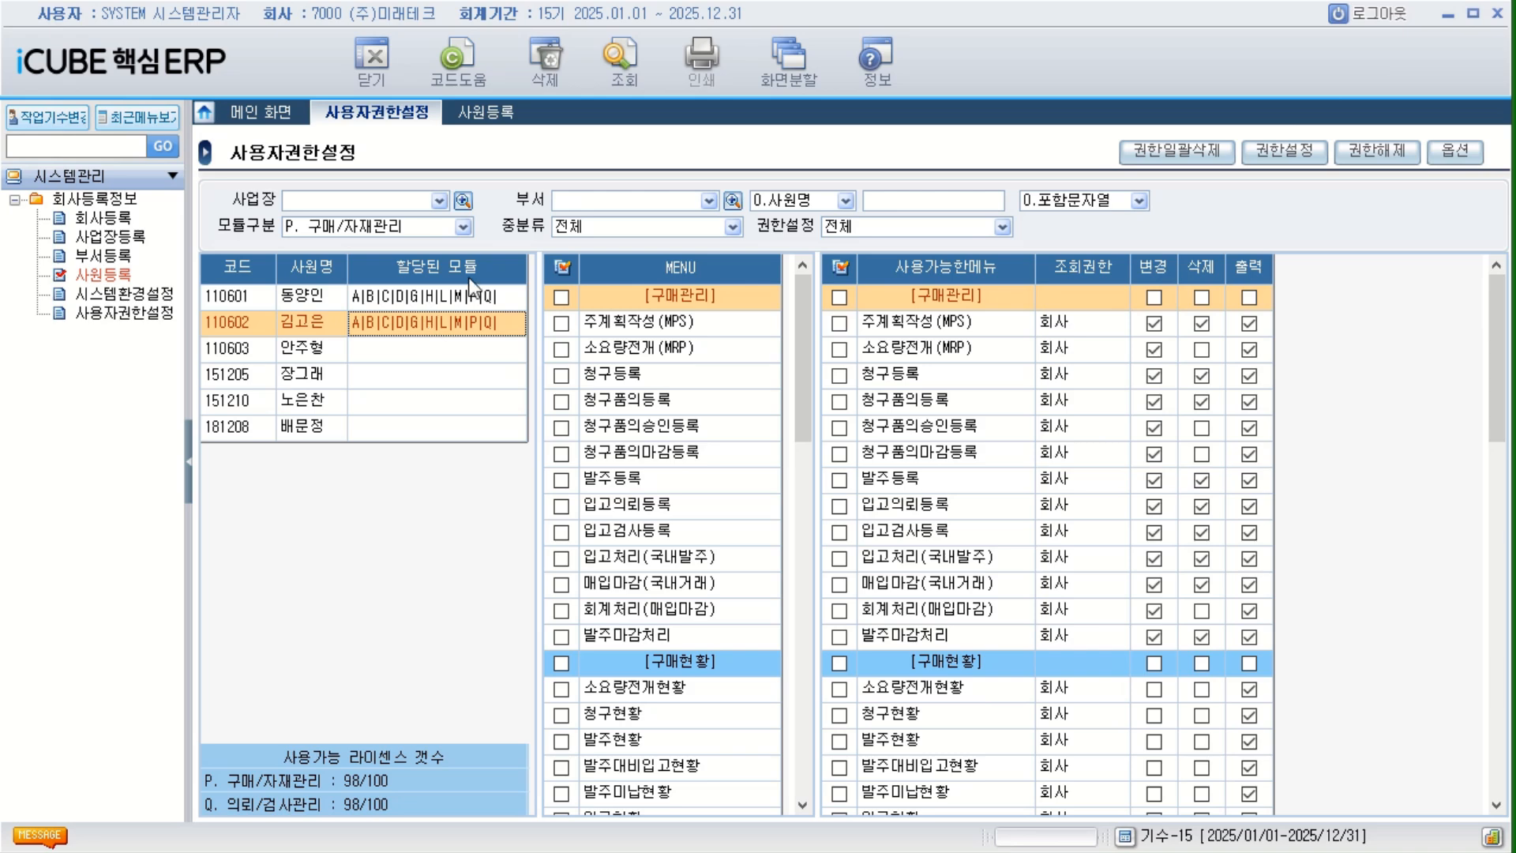
pyautogui.click(463, 229)
pyautogui.click(355, 275)
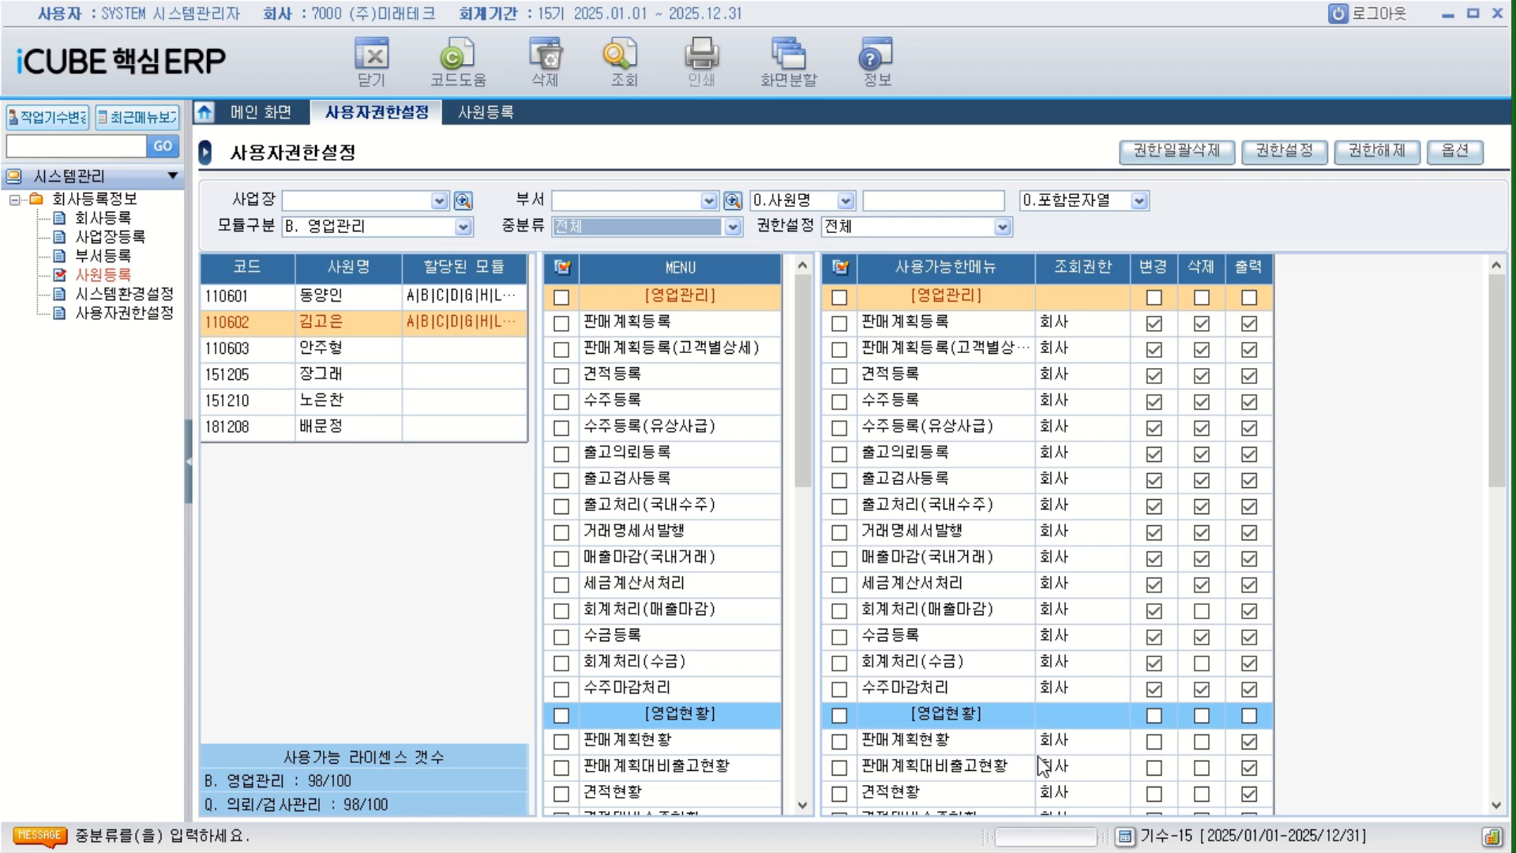
# Set 모듈구분 to S. 시스템관리 and grant the second employee all its menus with 조회권한 회사.
pyautogui.click(462, 227)
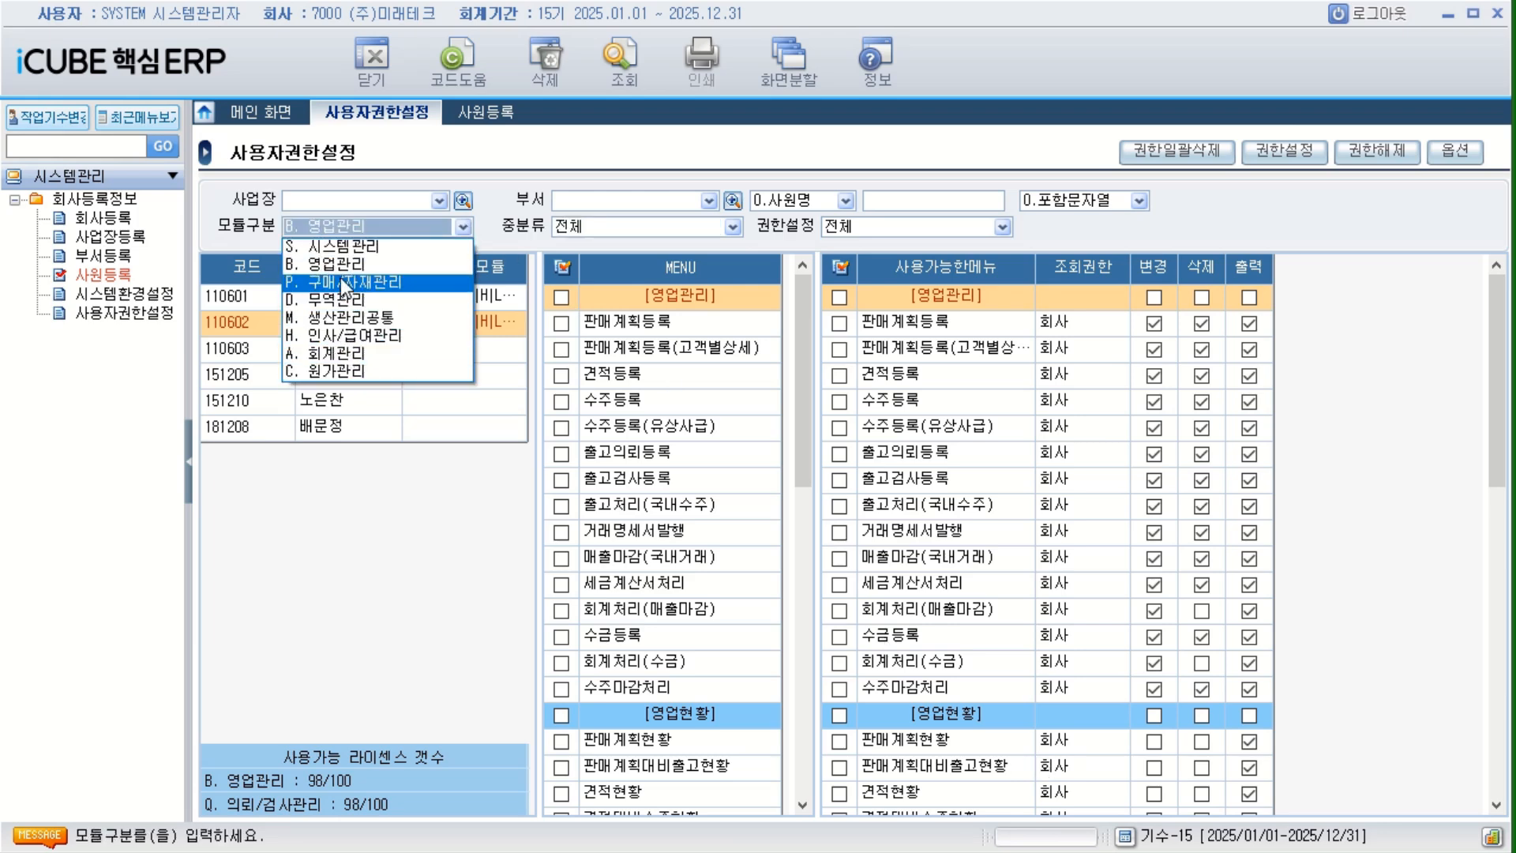
pyautogui.click(345, 246)
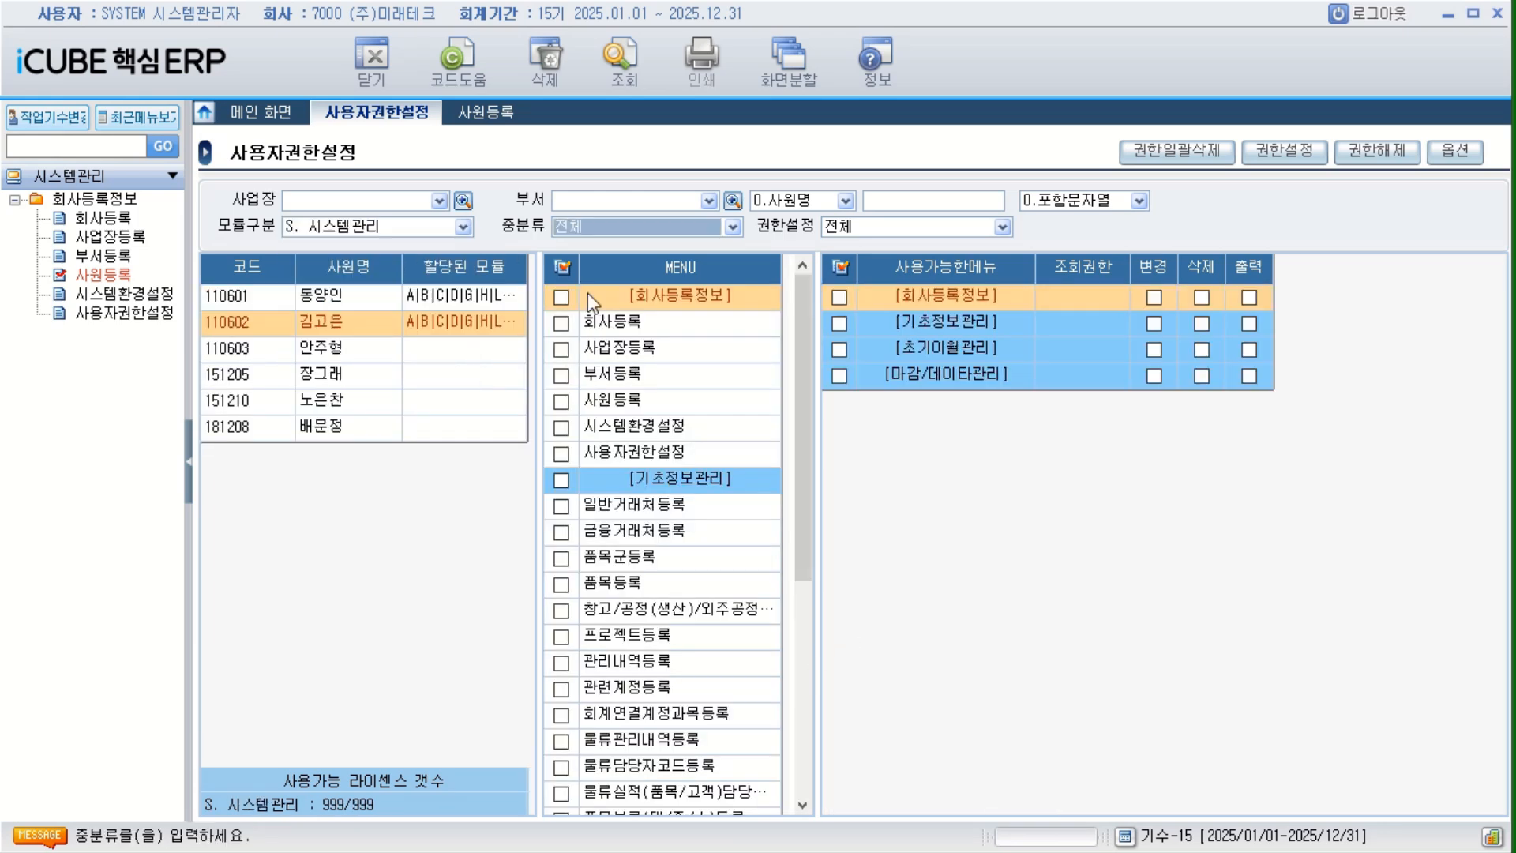
pyautogui.click(562, 266)
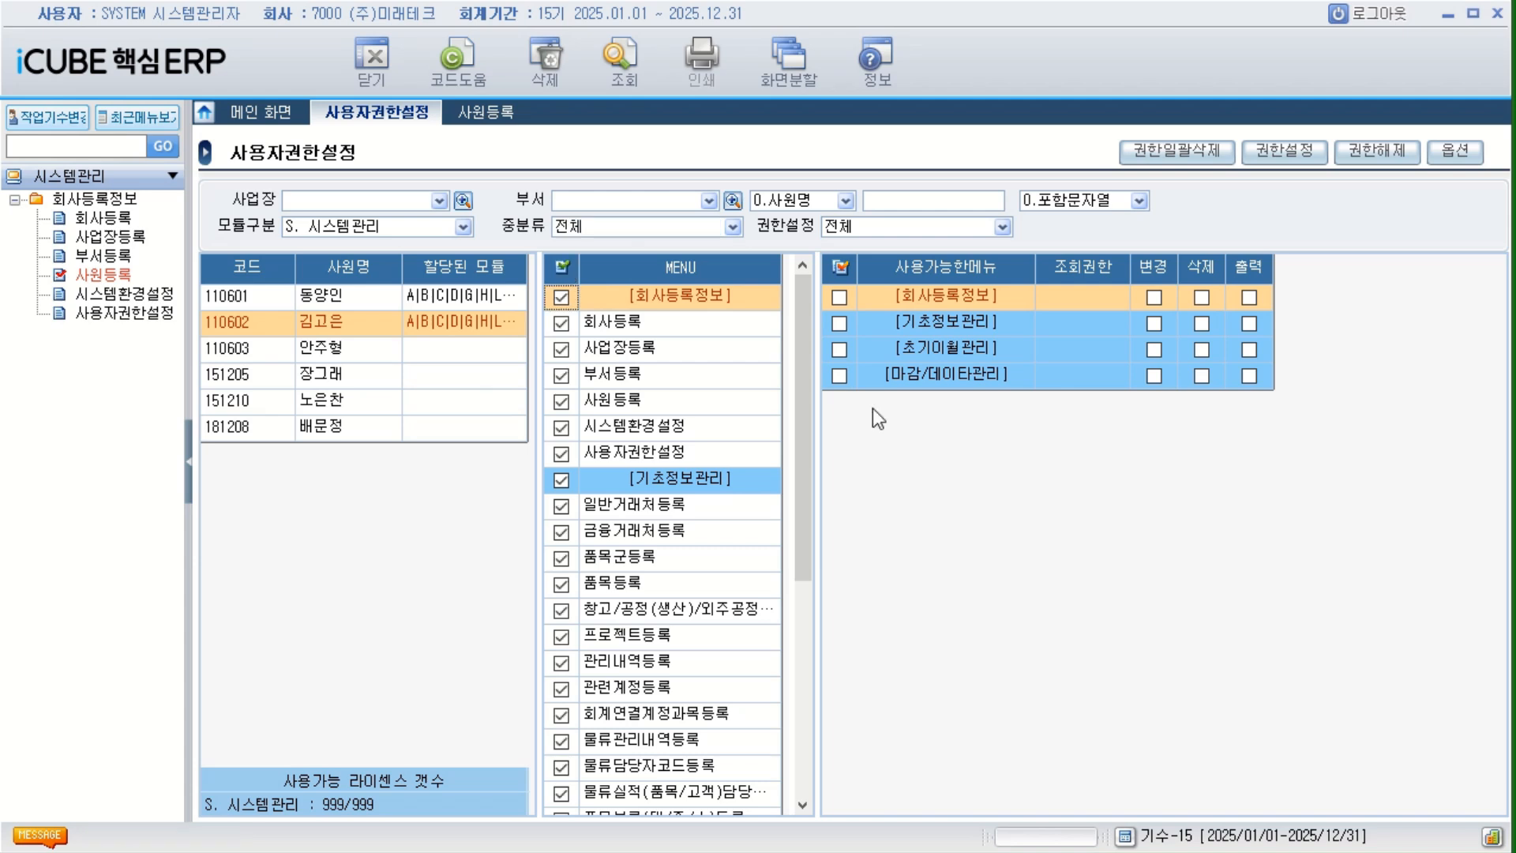
pyautogui.click(1307, 162)
pyautogui.moveTo(793, 324); pyautogui.dragTo(660, 324)
pyautogui.click(626, 427)
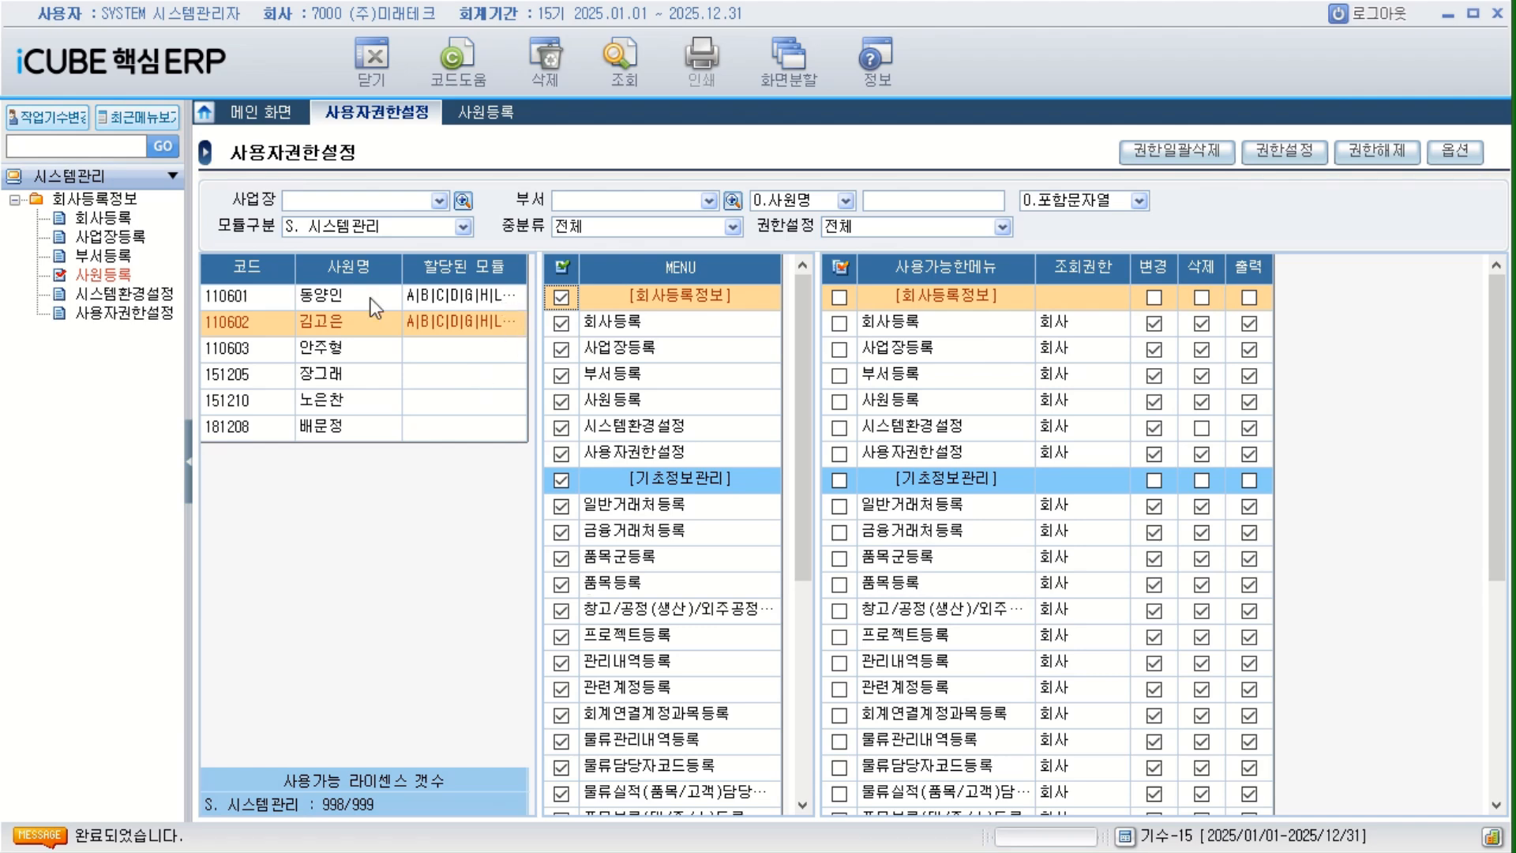
# Narrow the 사원명 column and widen 할당된 모듈 to compare the first two employees' complete module lists.
pyautogui.click(403, 266)
pyautogui.moveTo(403, 267); pyautogui.dragTo(357, 267)
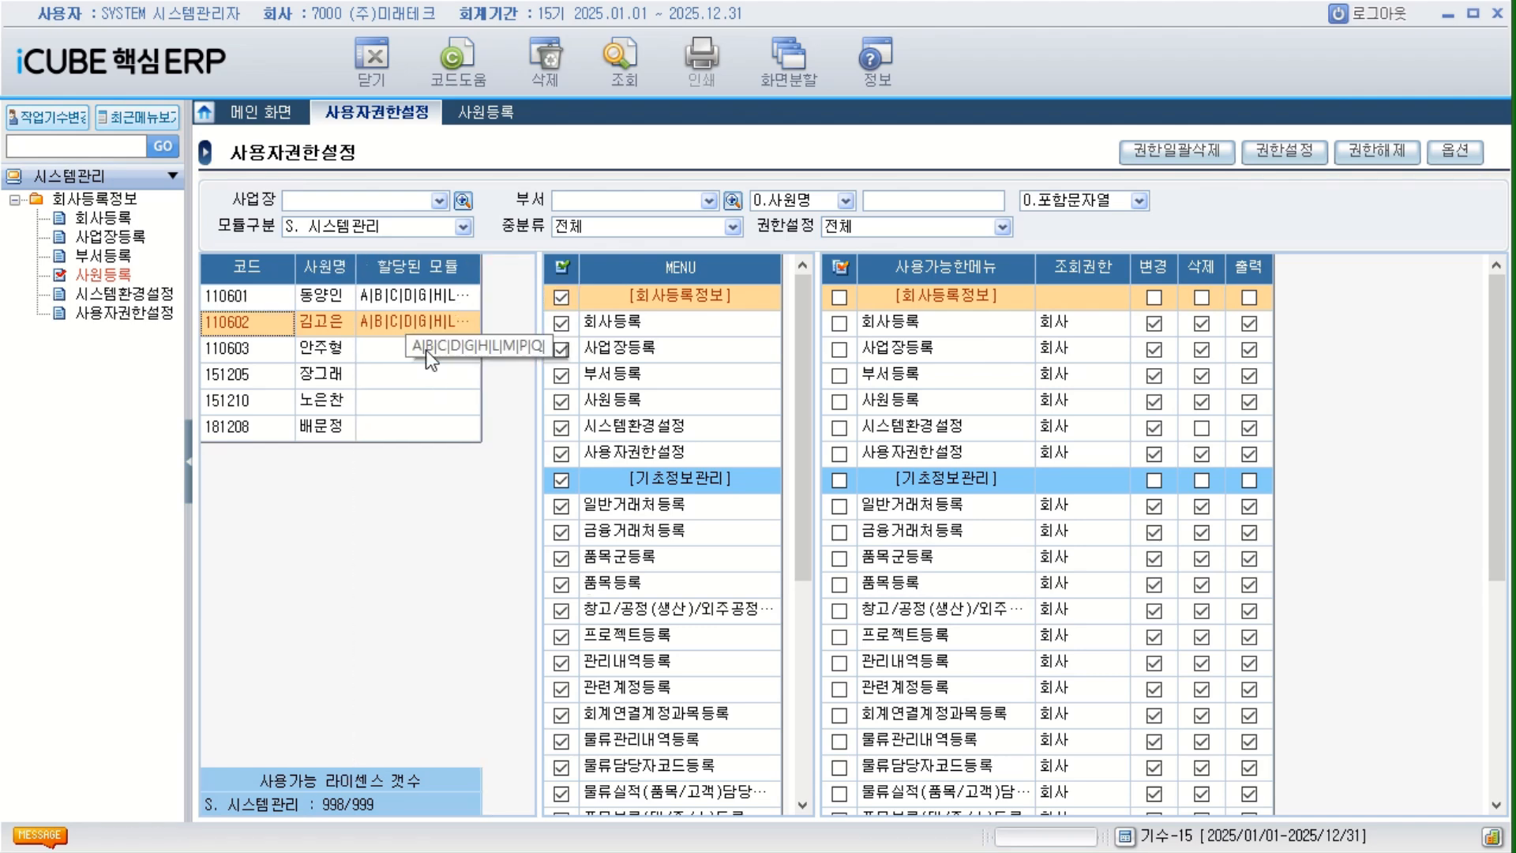
pyautogui.moveTo(478, 277); pyautogui.dragTo(535, 279)
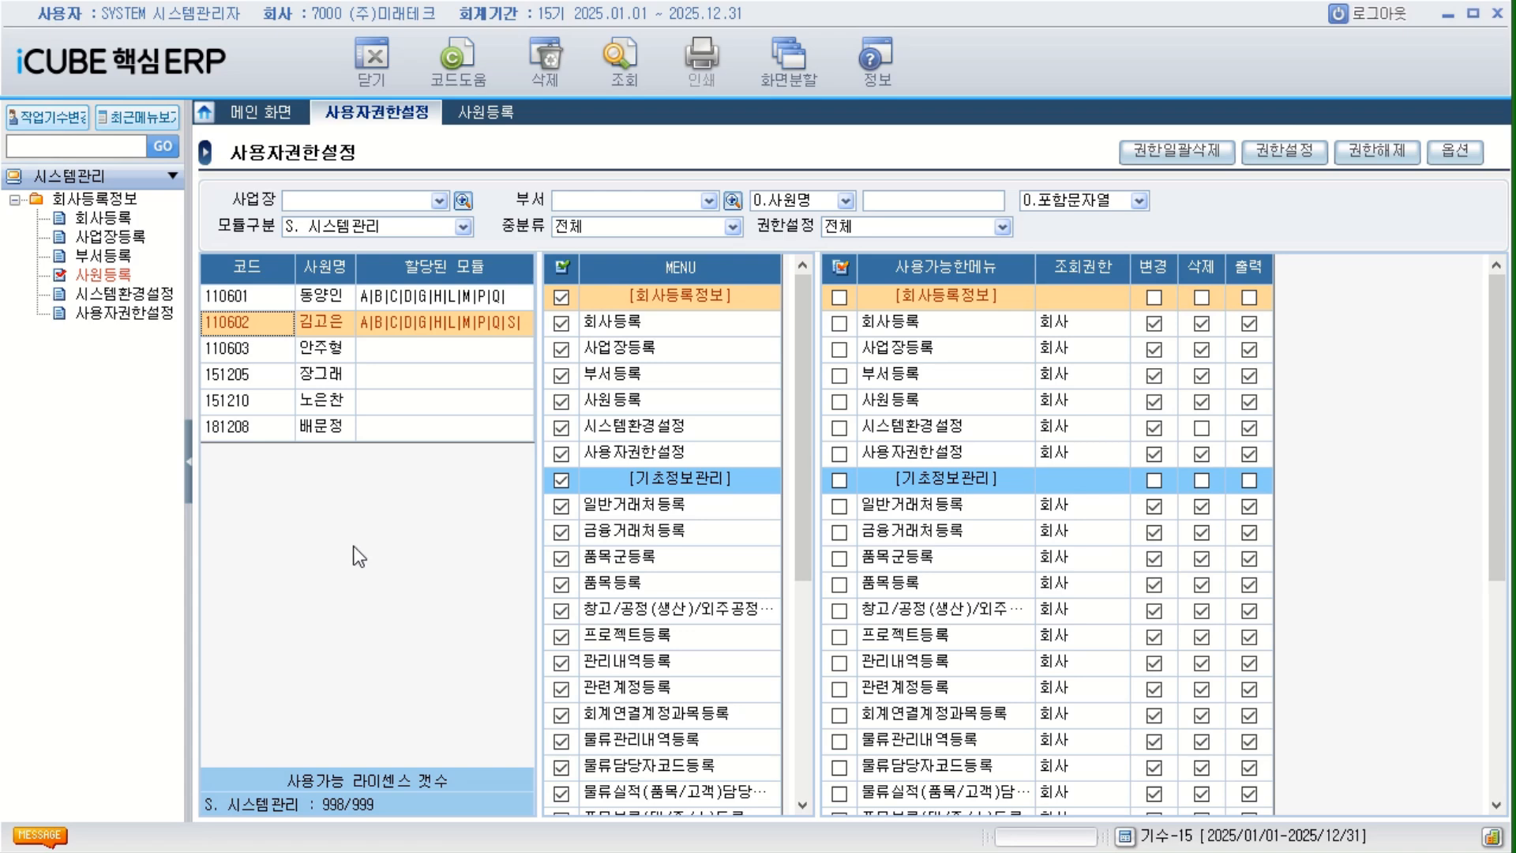
# Set 모듈구분 to B. 영업관리 for the third employee and grant all its menus with 조회권한 2. 사업장.
pyautogui.click(267, 350)
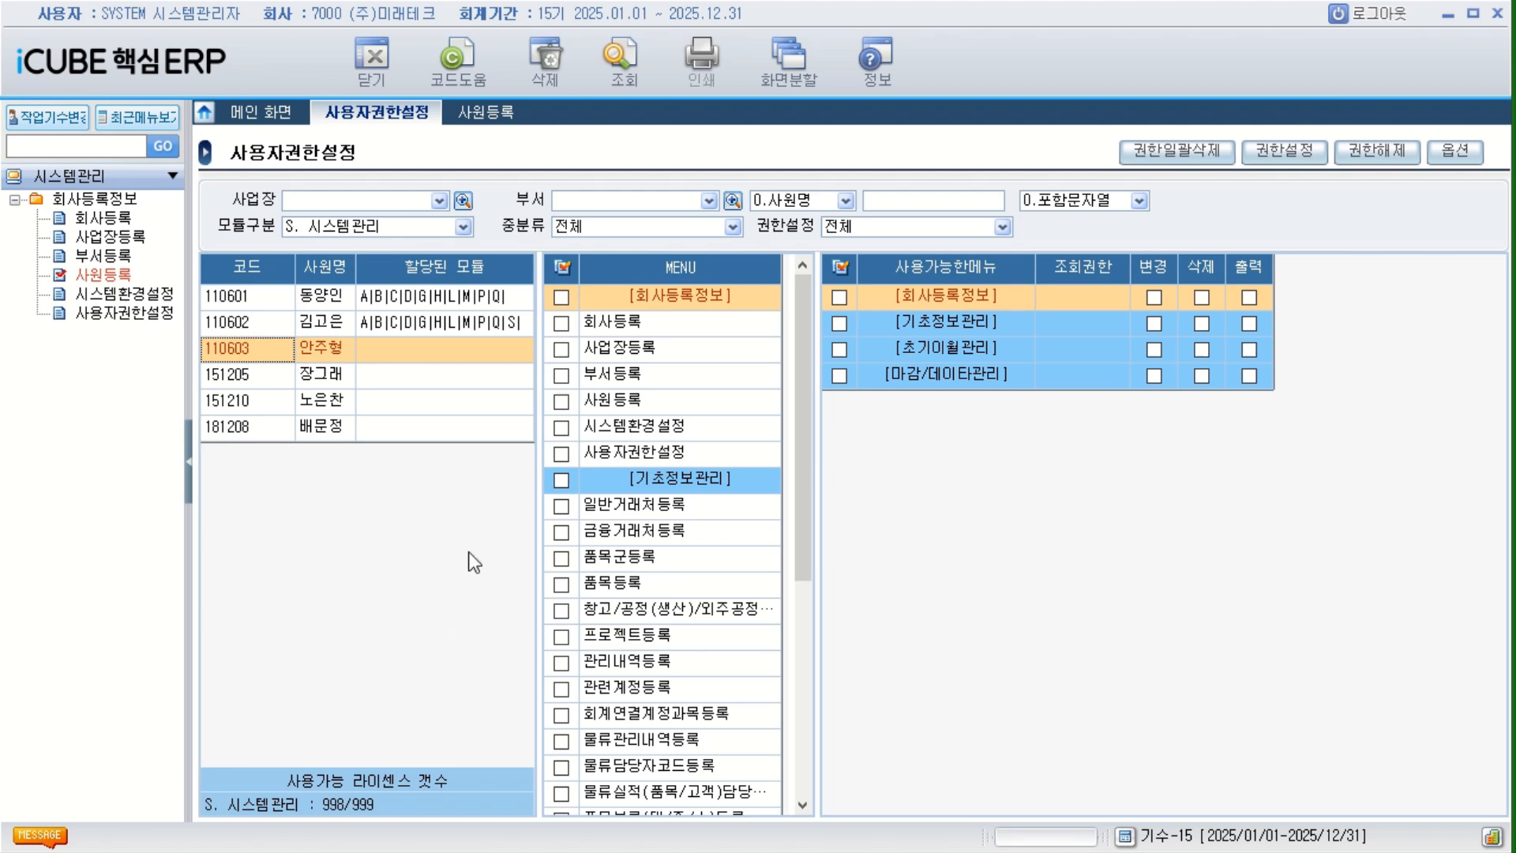
pyautogui.click(465, 226)
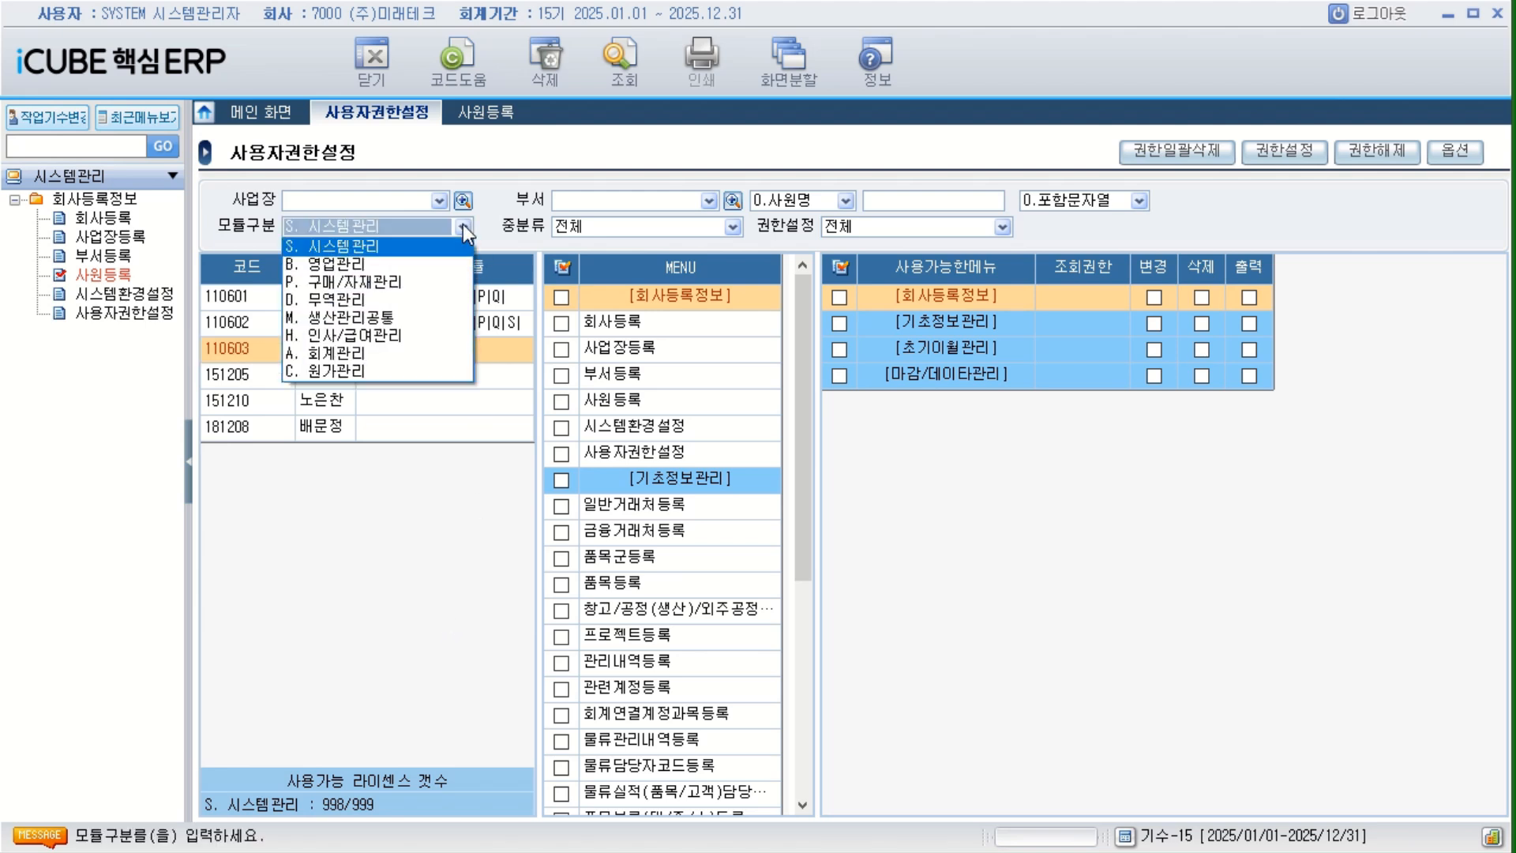
pyautogui.click(361, 267)
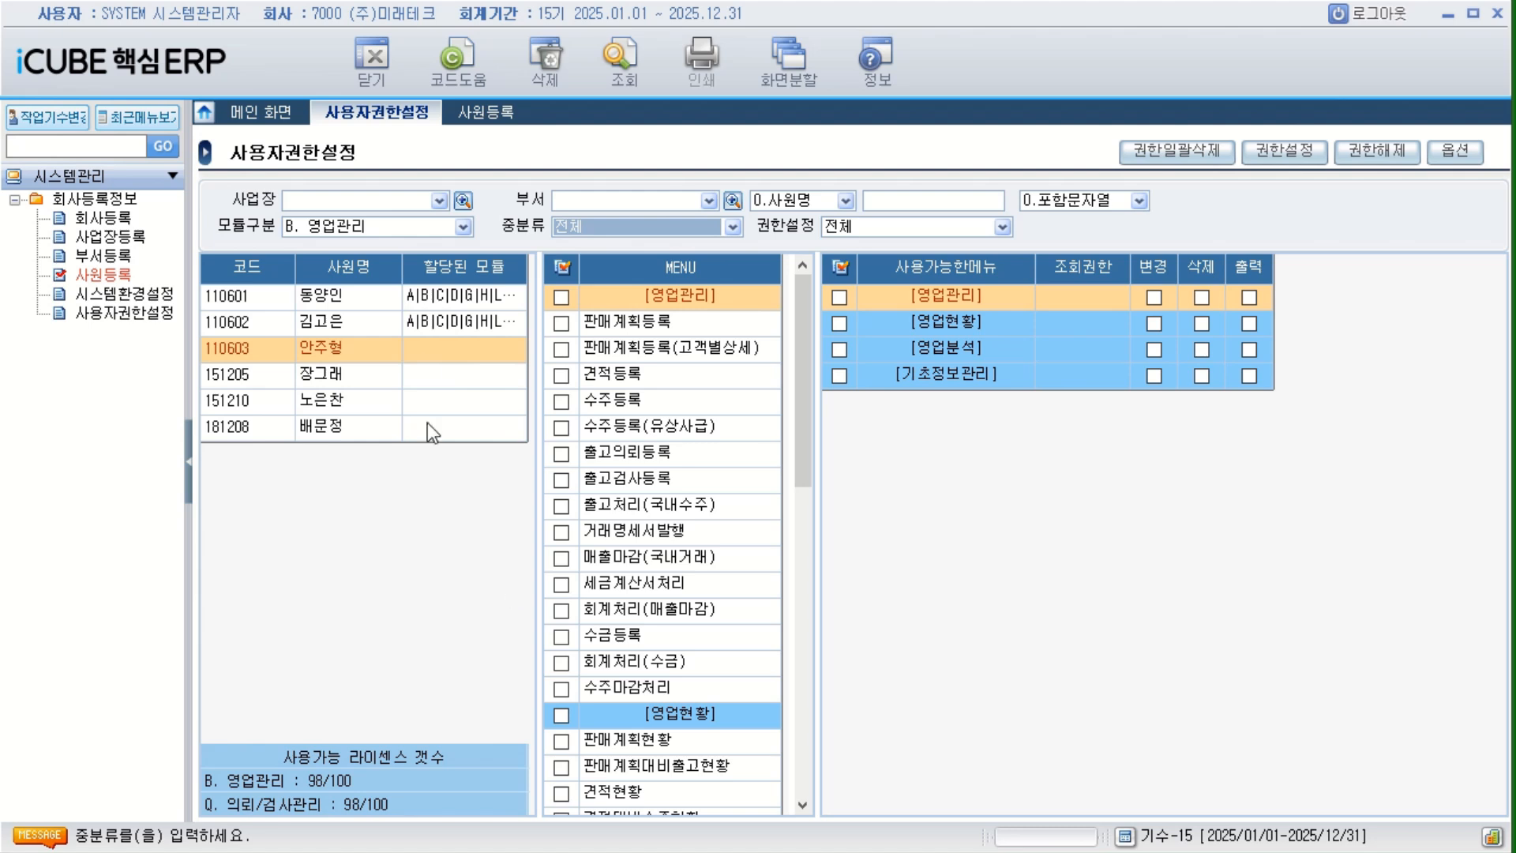
pyautogui.click(562, 269)
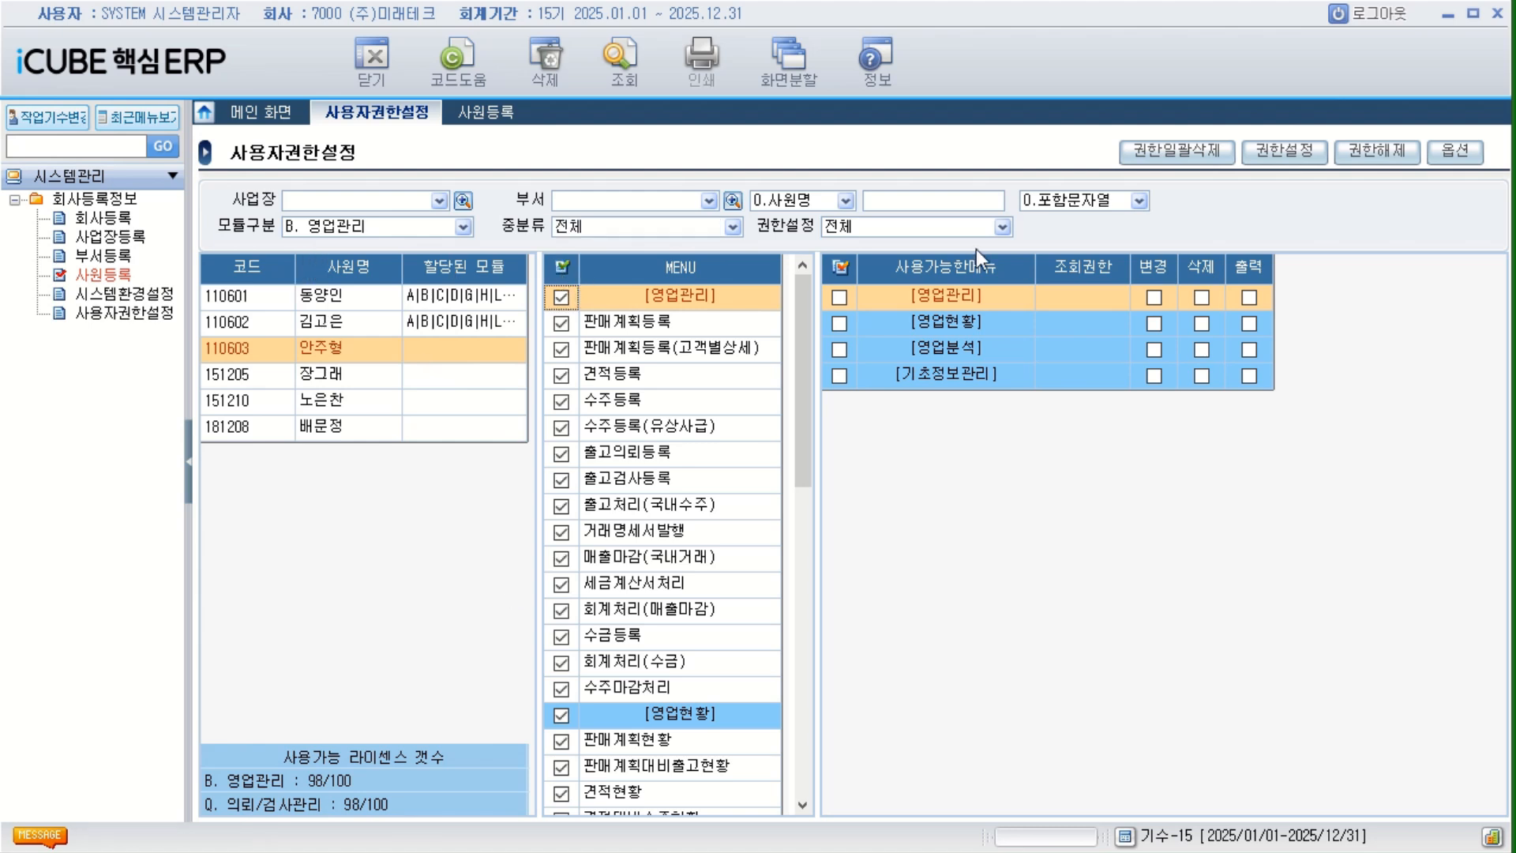
pyautogui.click(1285, 150)
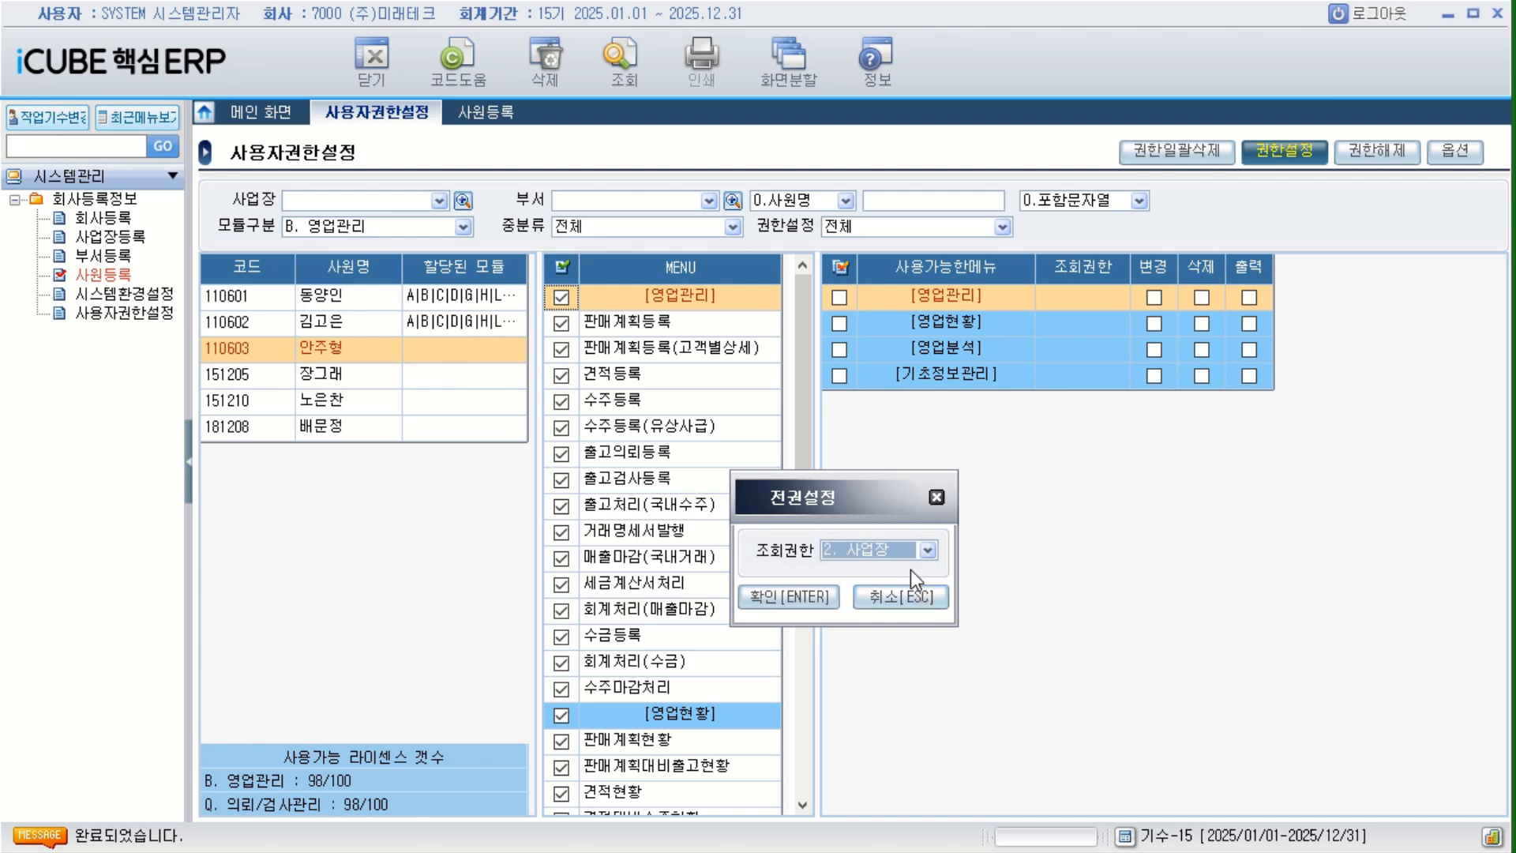
pyautogui.click(790, 597)
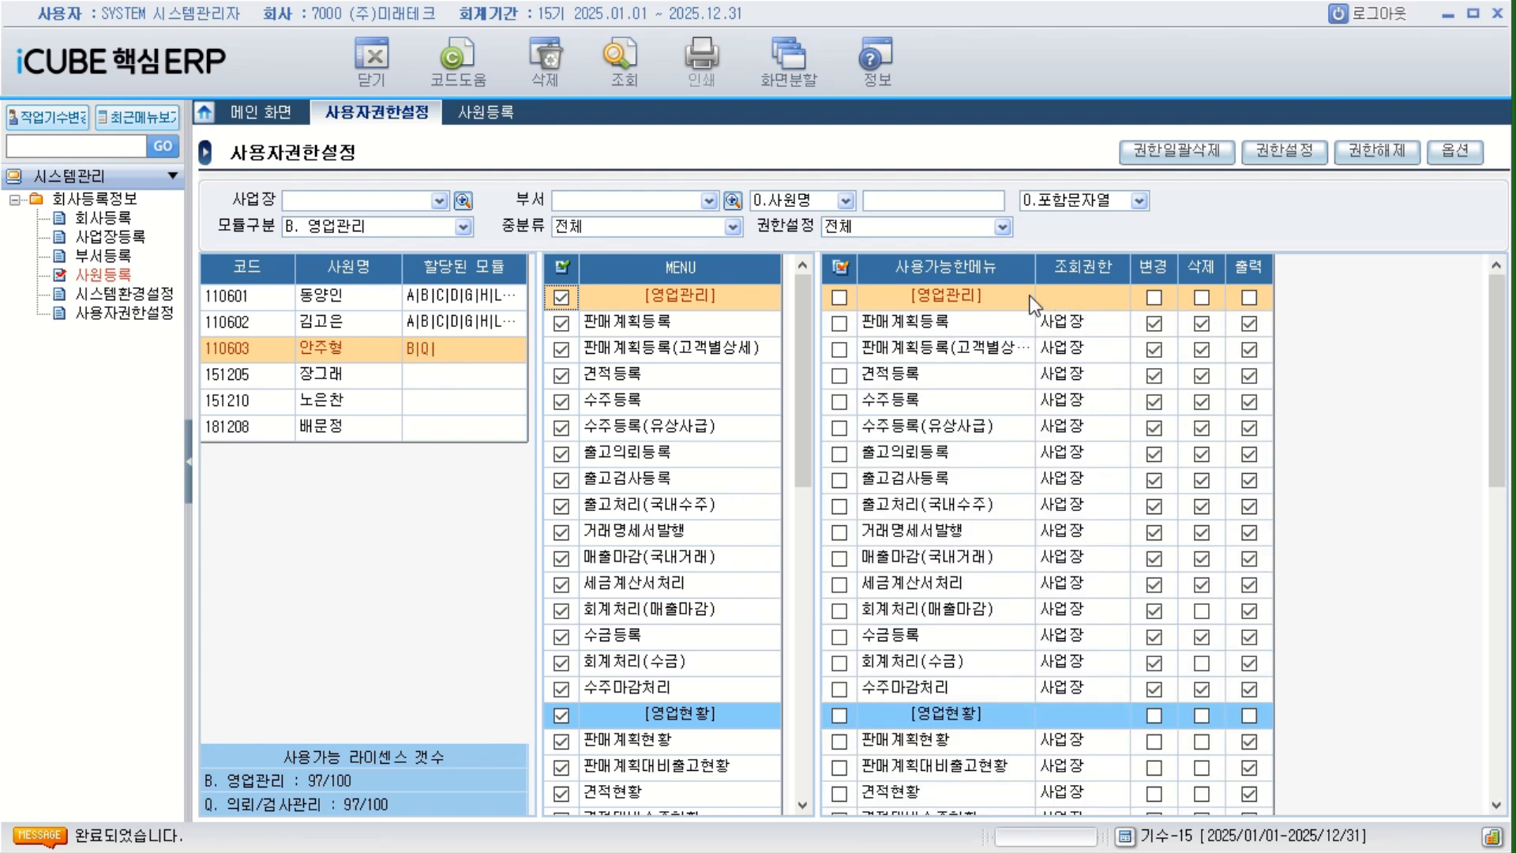
# Check the 조회권한 choices for 판매계획등록, and grant the third employee all P. 구매/자재관리 menus with 조회권한 사업장.
pyautogui.click(1106, 327)
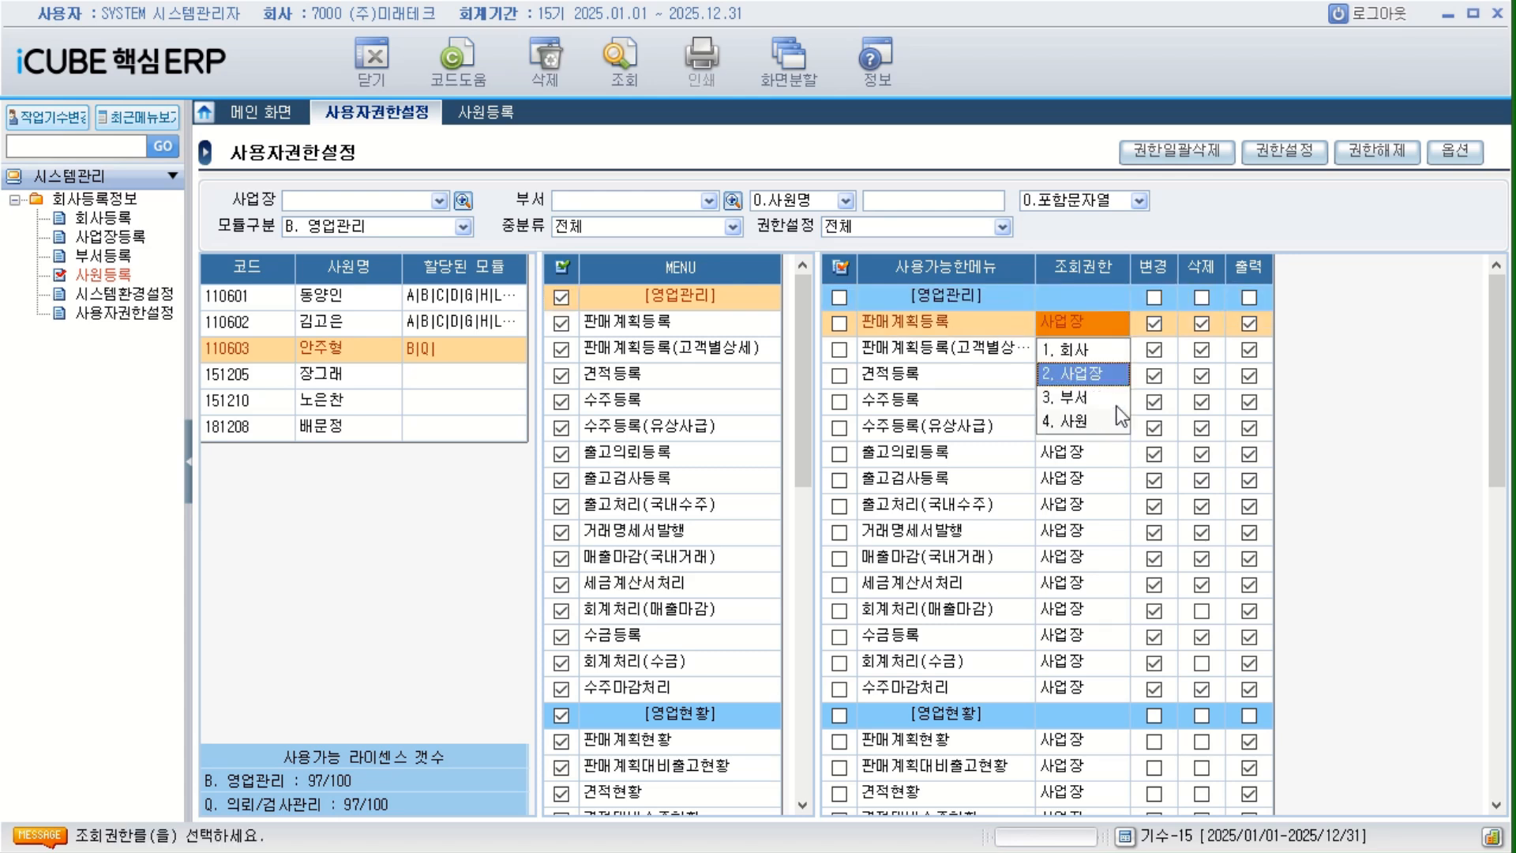
pyautogui.click(1401, 577)
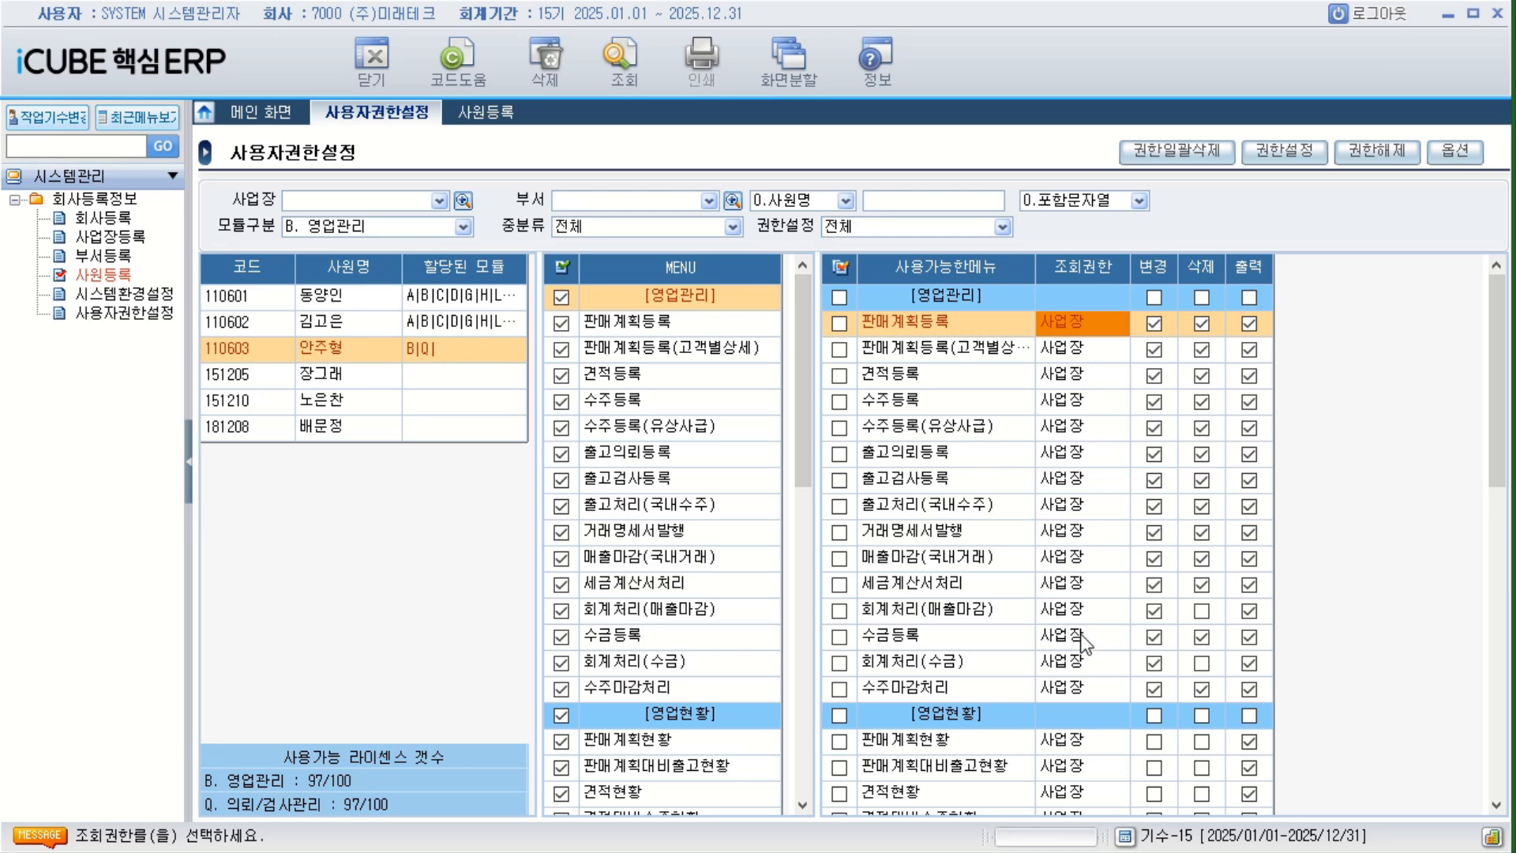
pyautogui.click(463, 227)
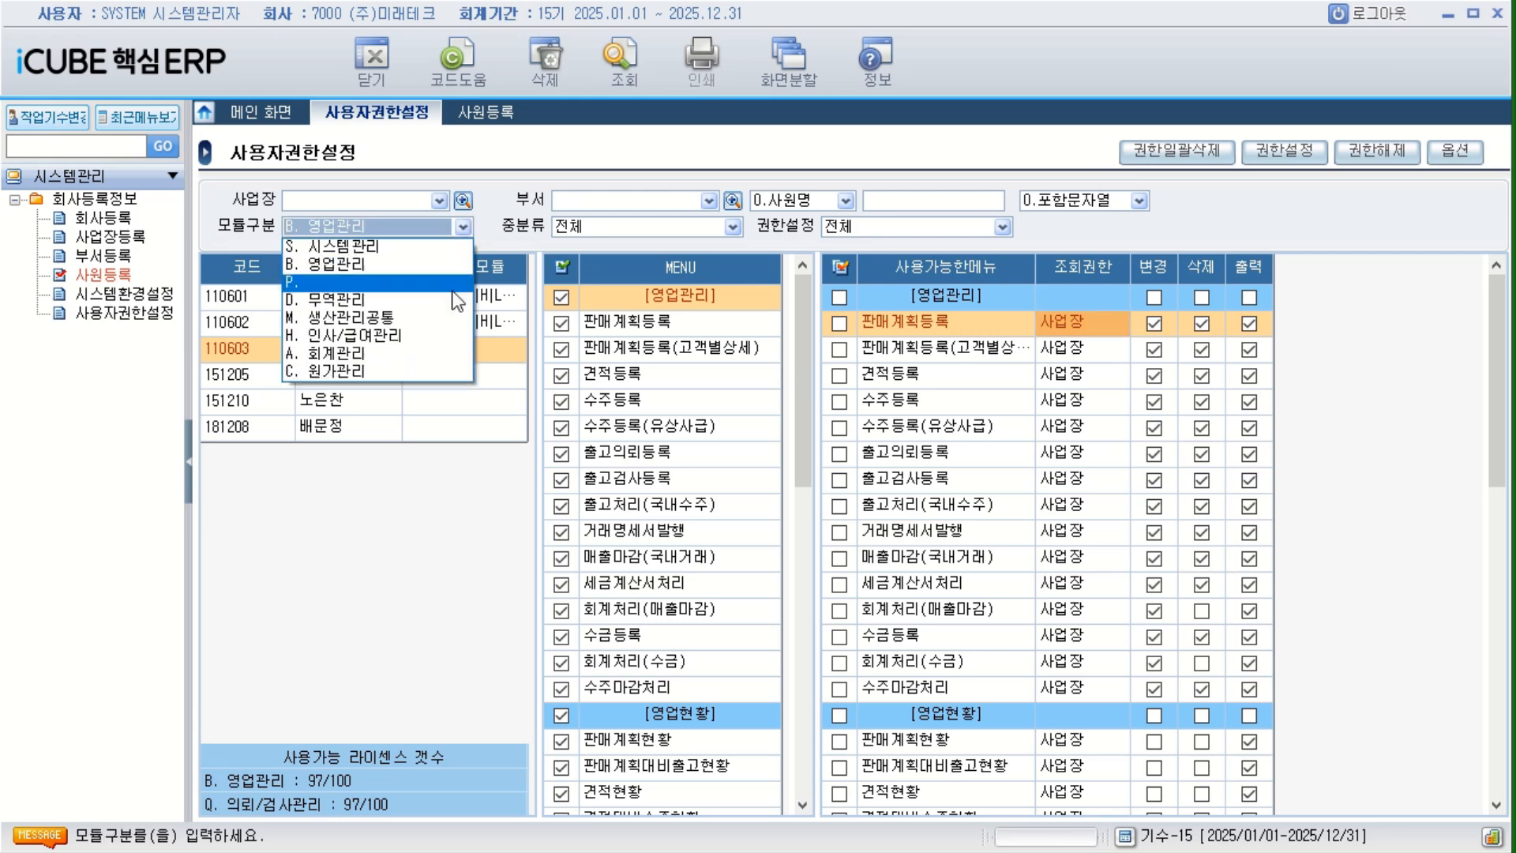
pyautogui.click(368, 282)
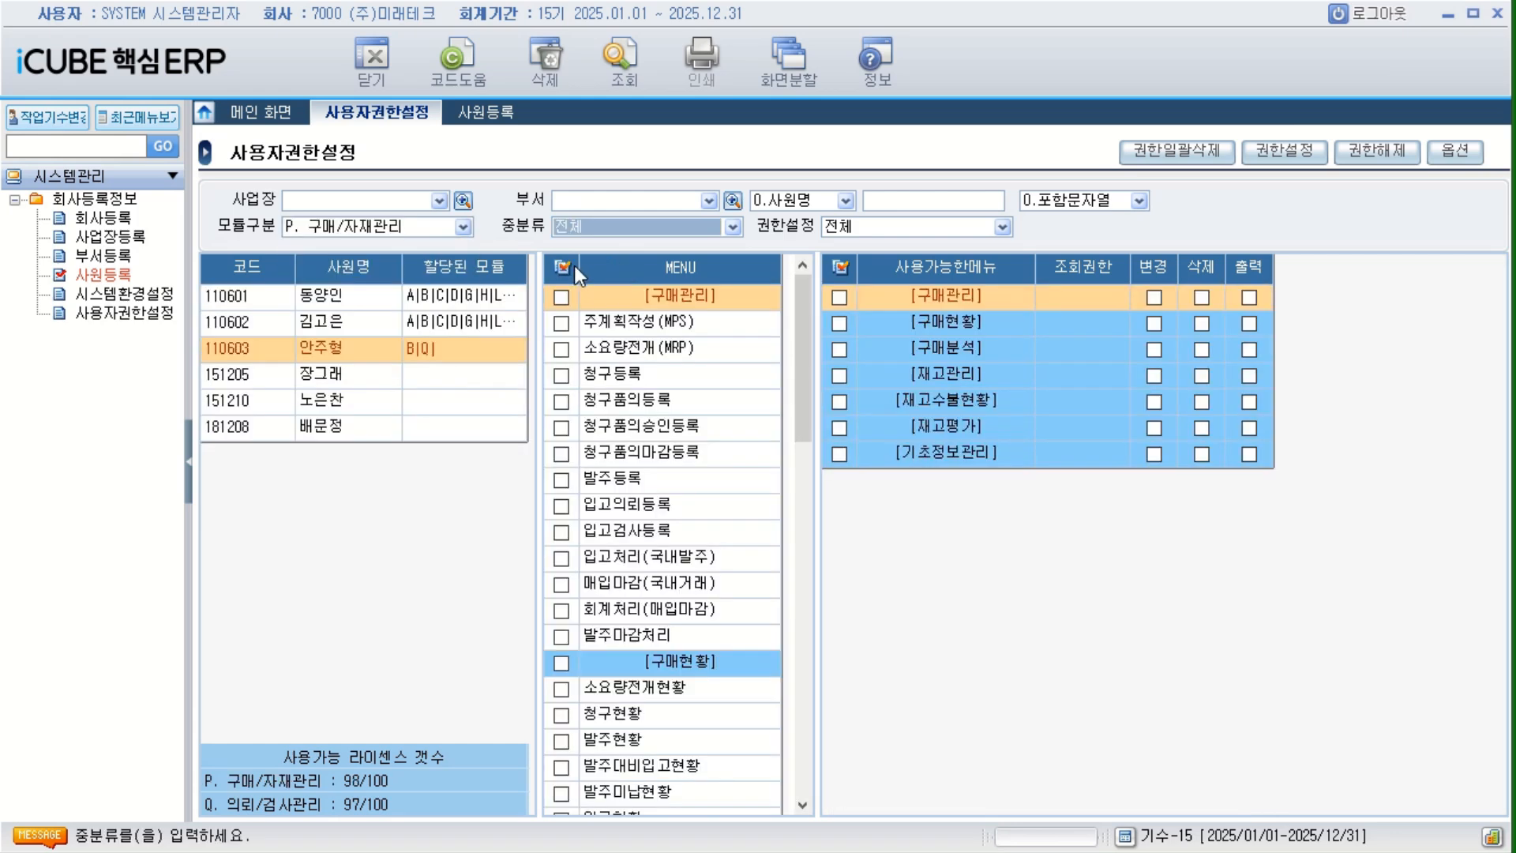
pyautogui.click(1285, 150)
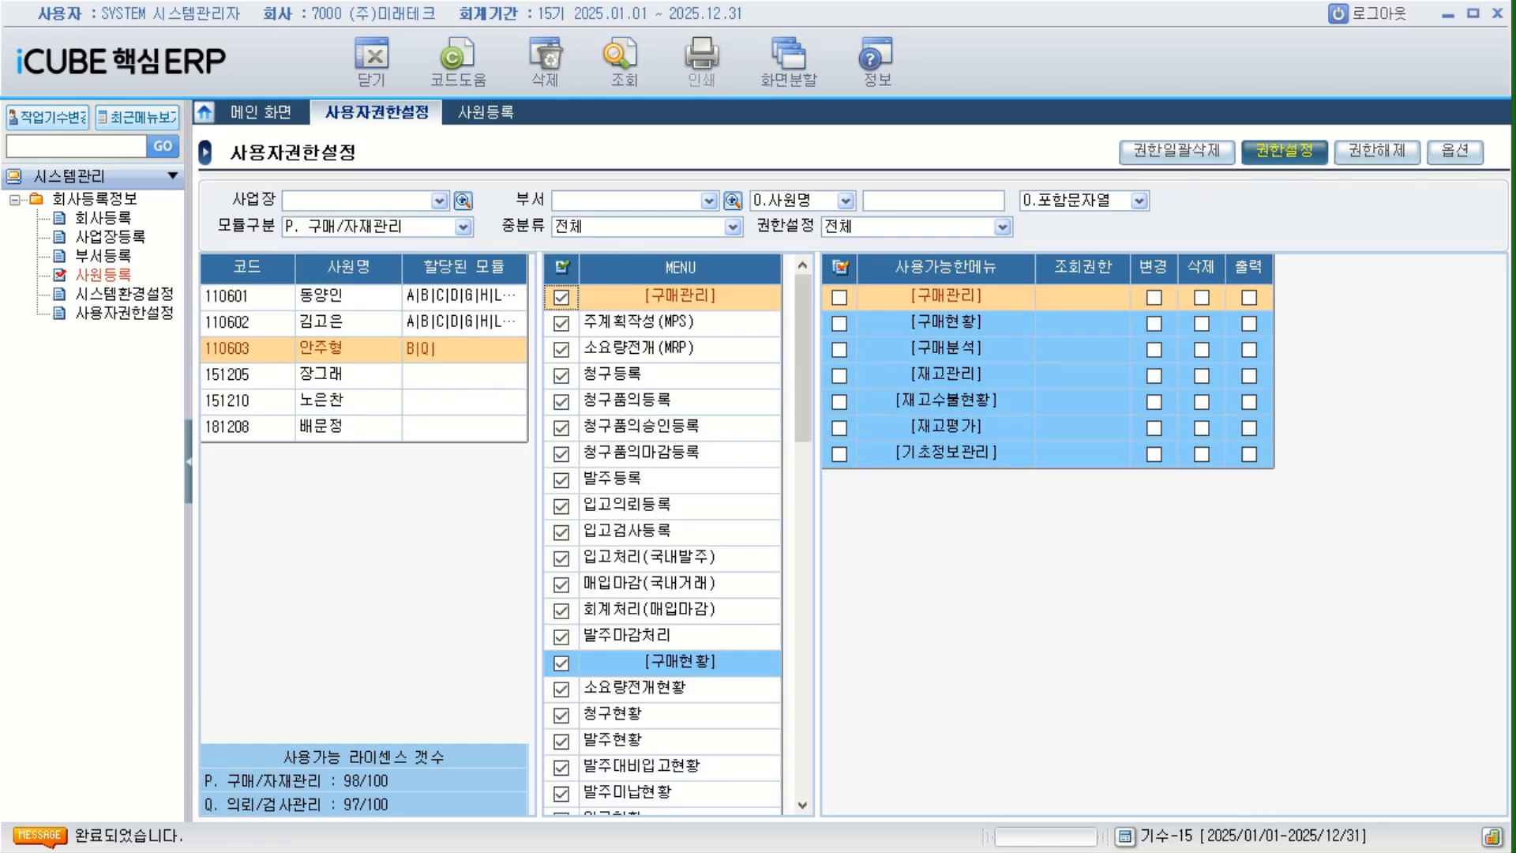
pyautogui.click(1011, 531)
# Set 모듈구분 to D. 무역관리 and grant the third employee all its menus with 조회권한 사업장.
pyautogui.click(464, 226)
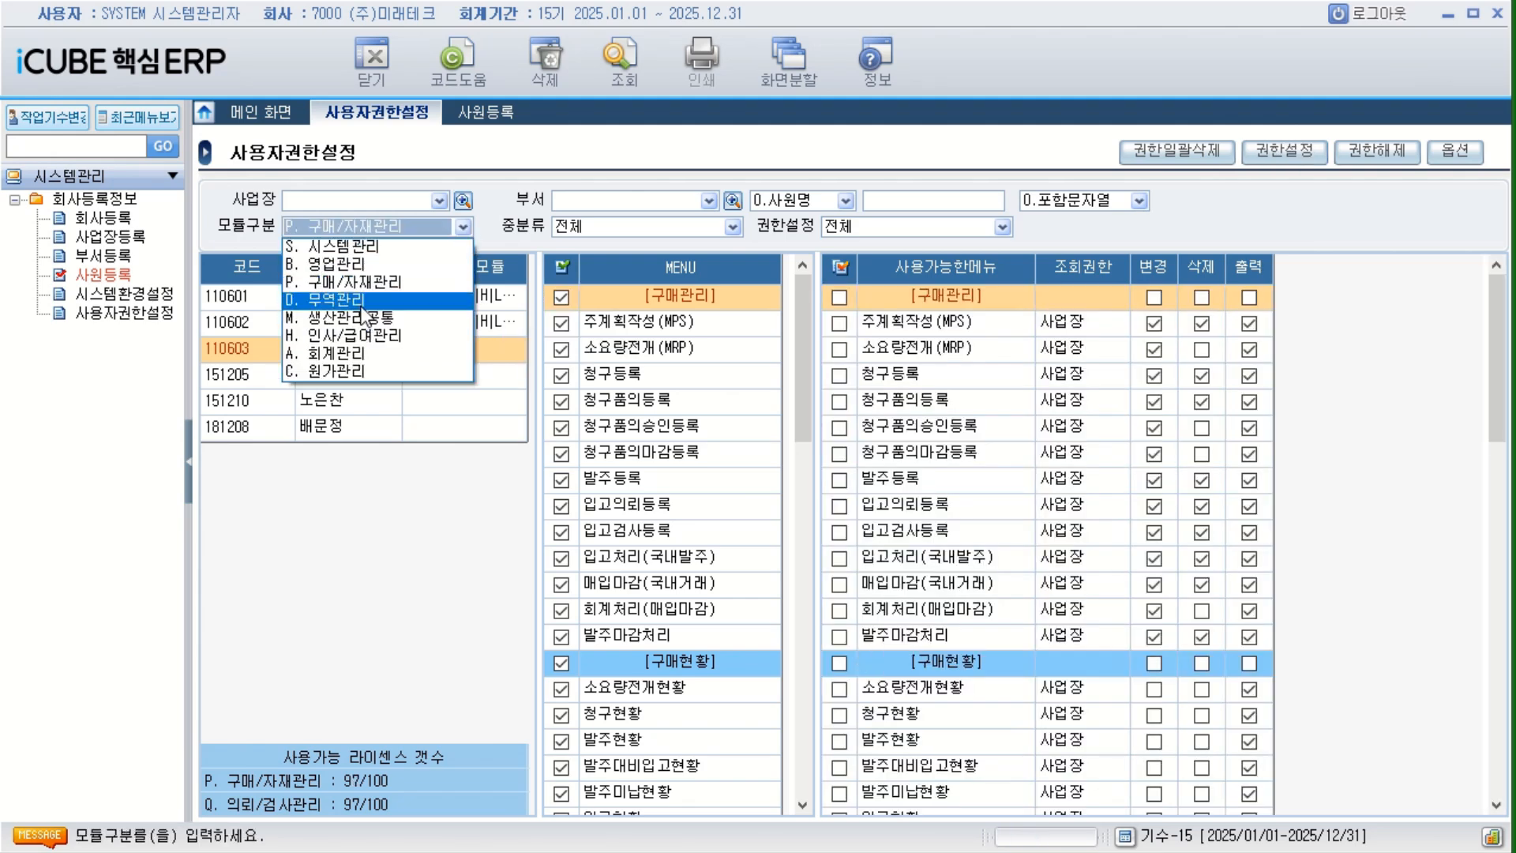
pyautogui.click(362, 302)
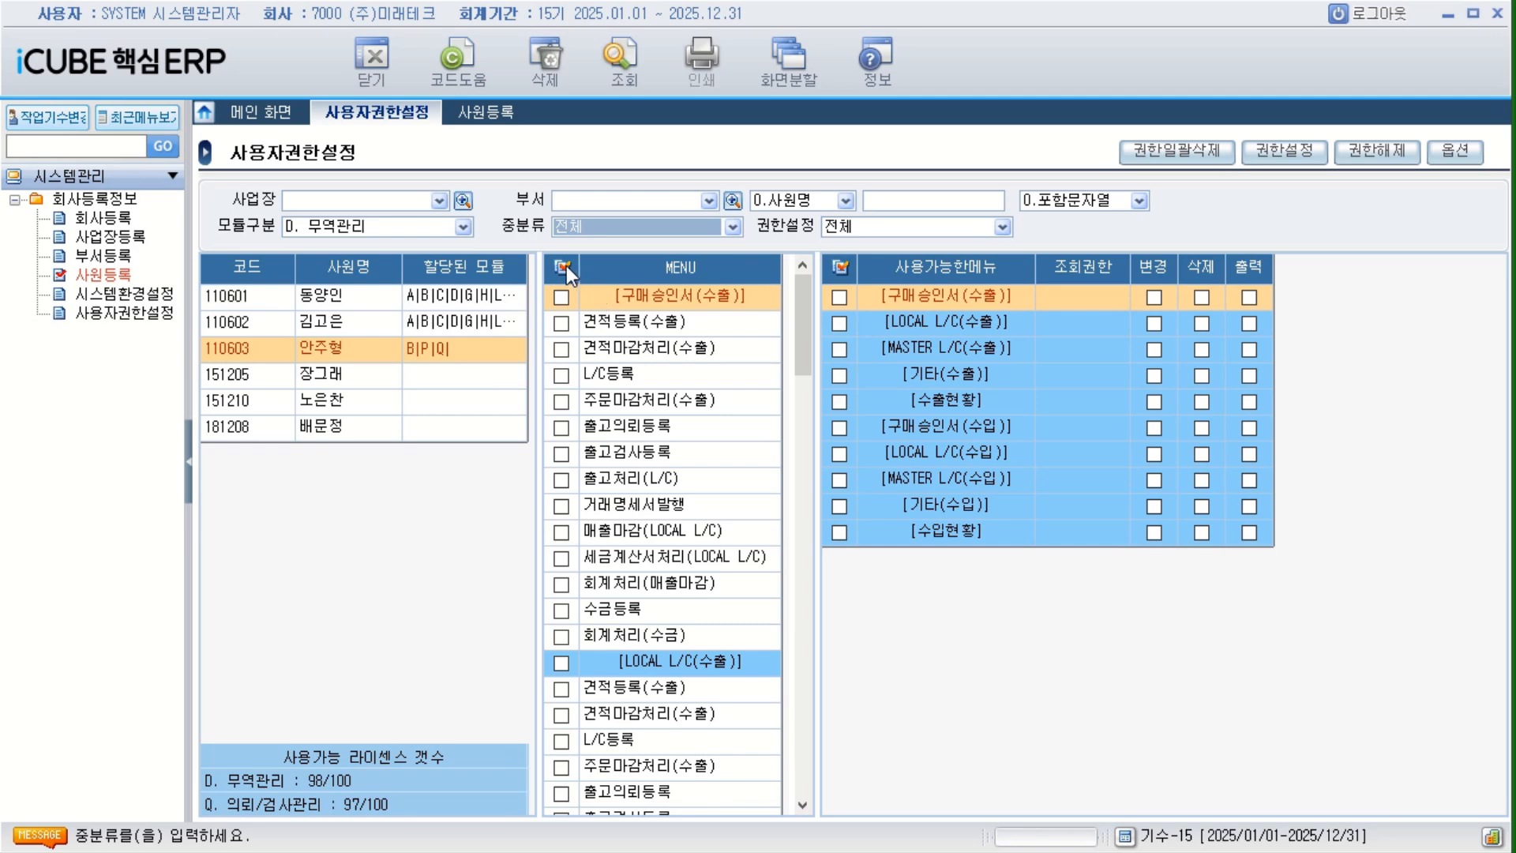
pyautogui.click(562, 269)
pyautogui.click(1285, 150)
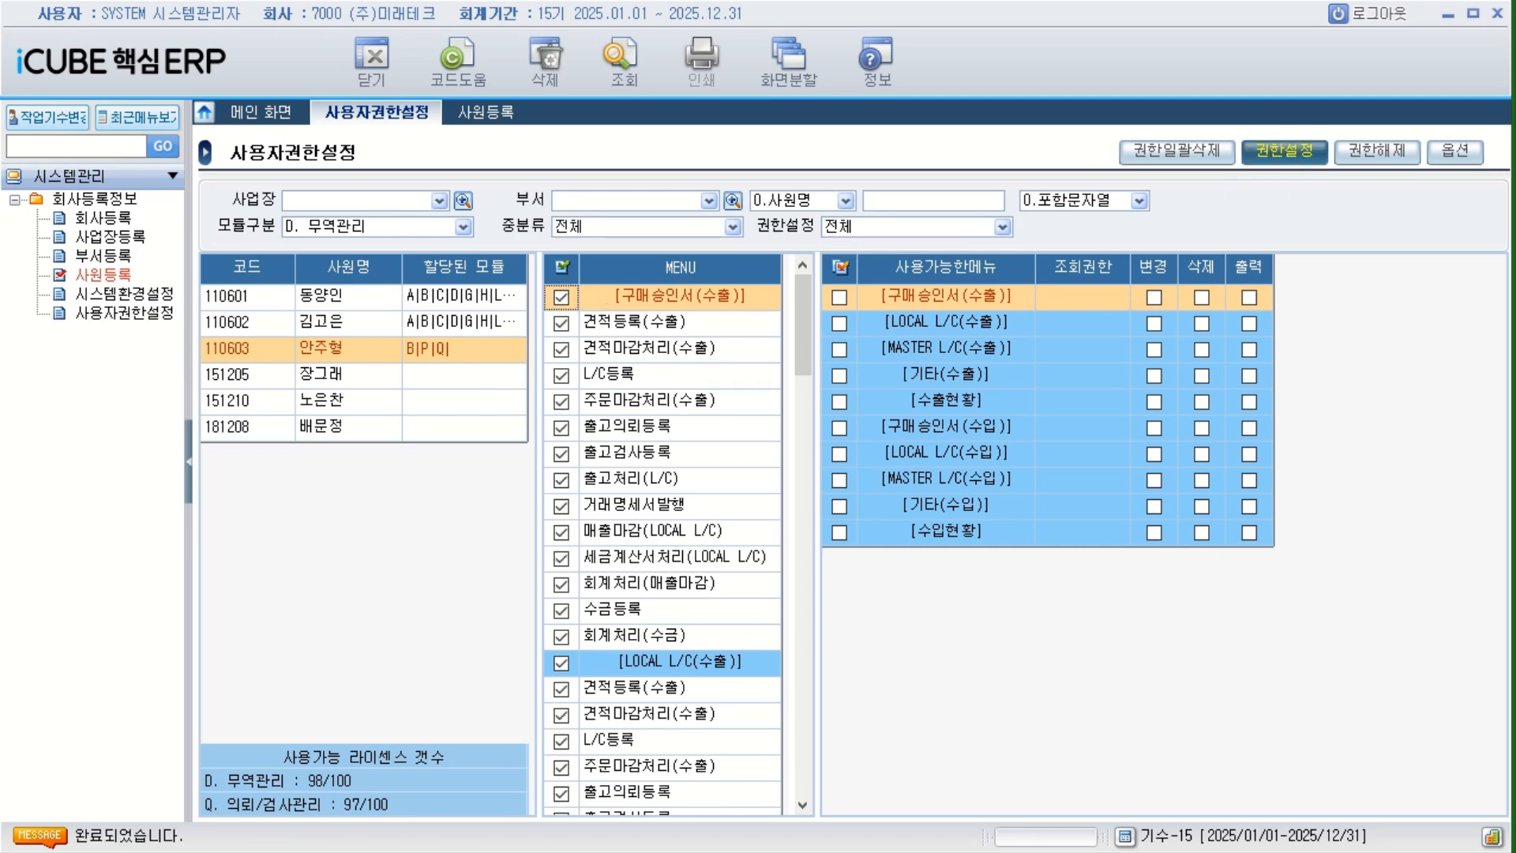
pyautogui.click(932, 444)
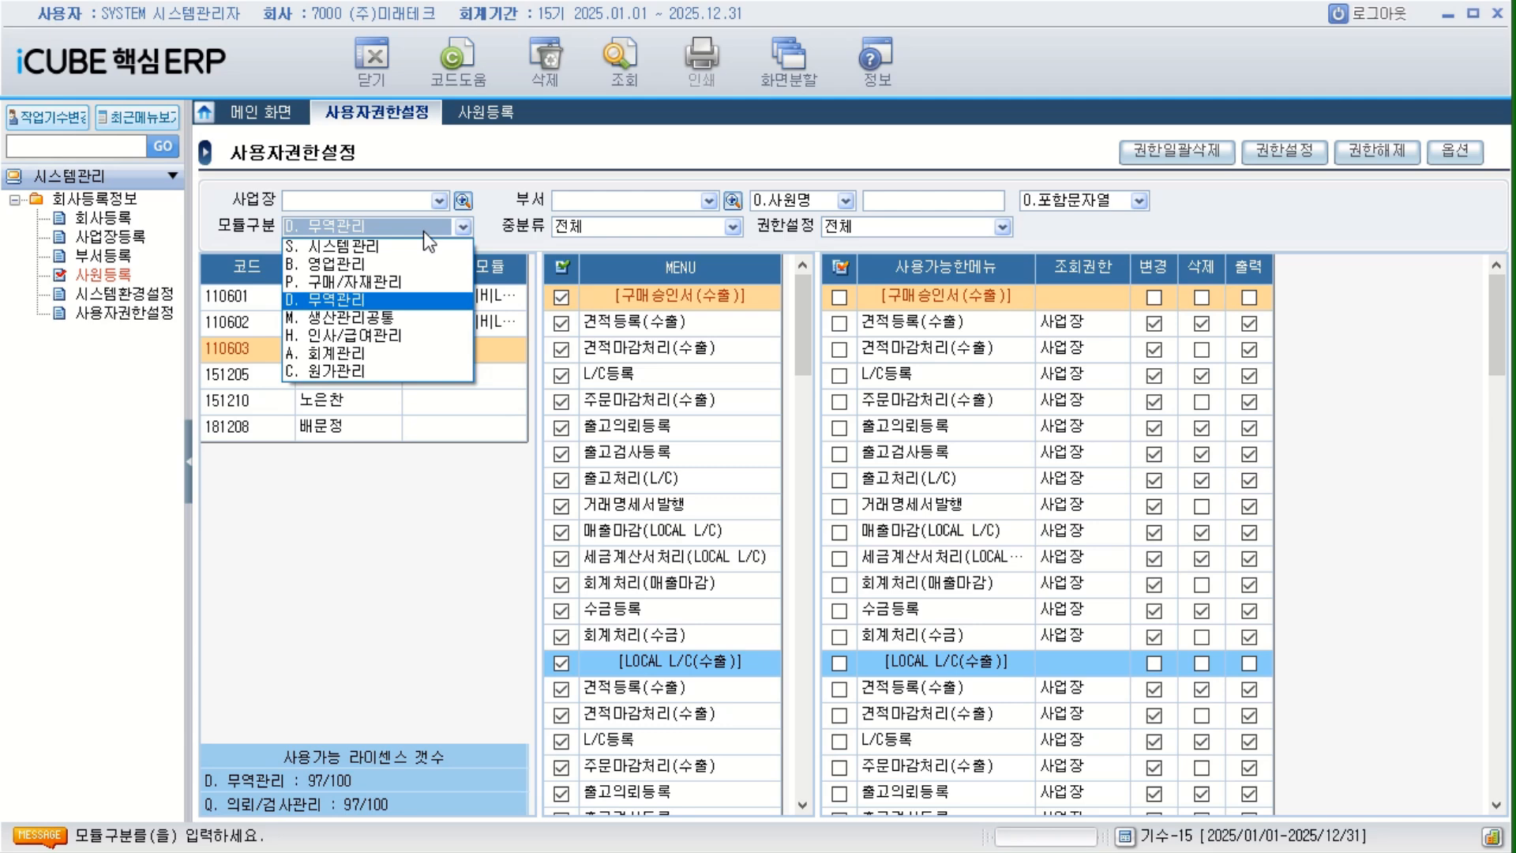
# Set 모듈구분 to M. 생산관리공통 and grant the third employee all its menus with 조회권한 사업장.
pyautogui.click(348, 317)
pyautogui.click(564, 268)
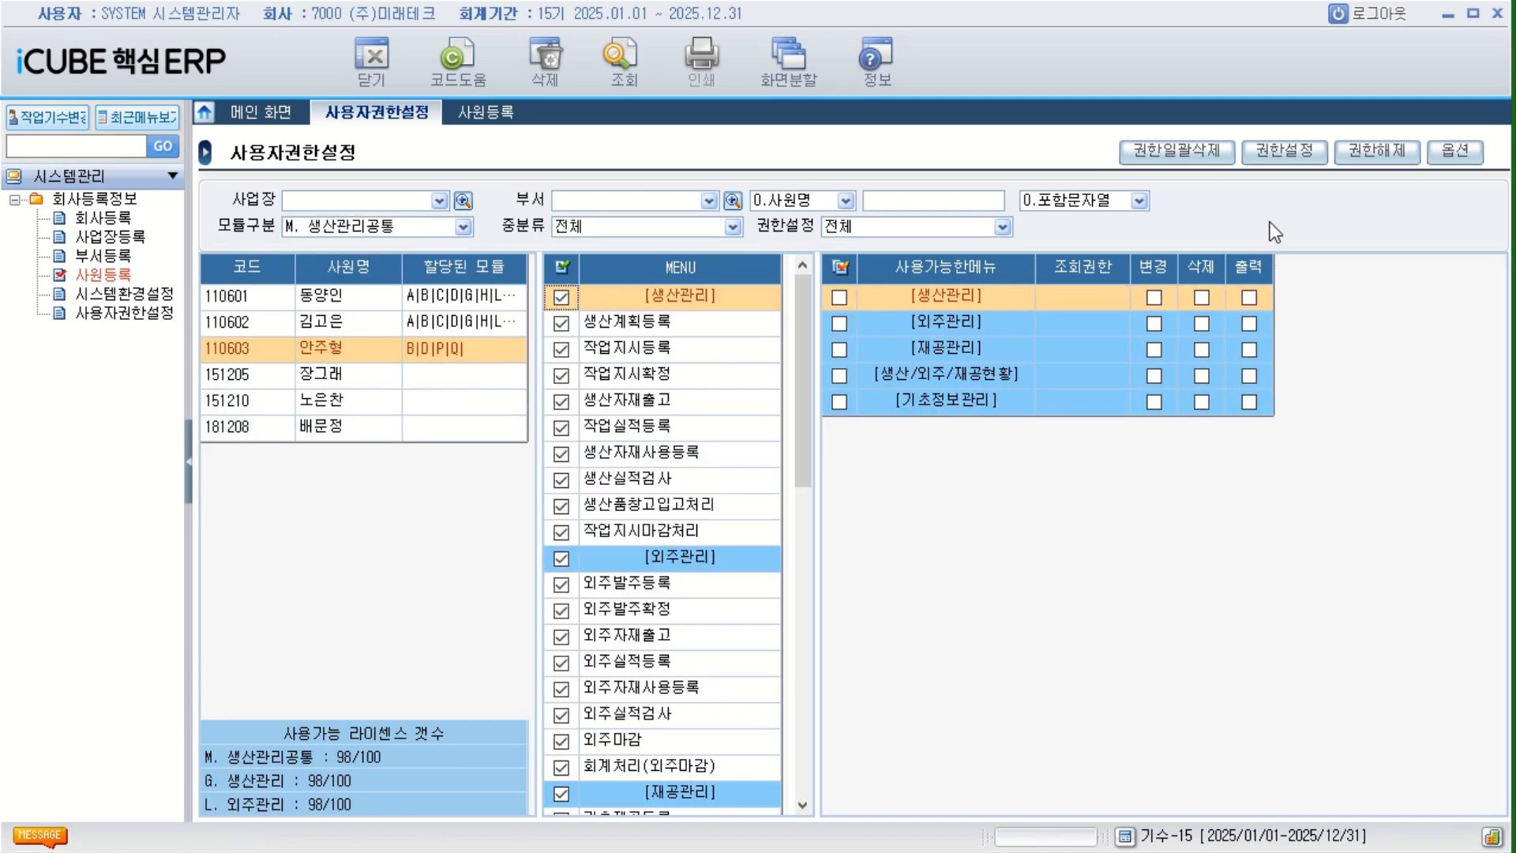
pyautogui.click(1285, 150)
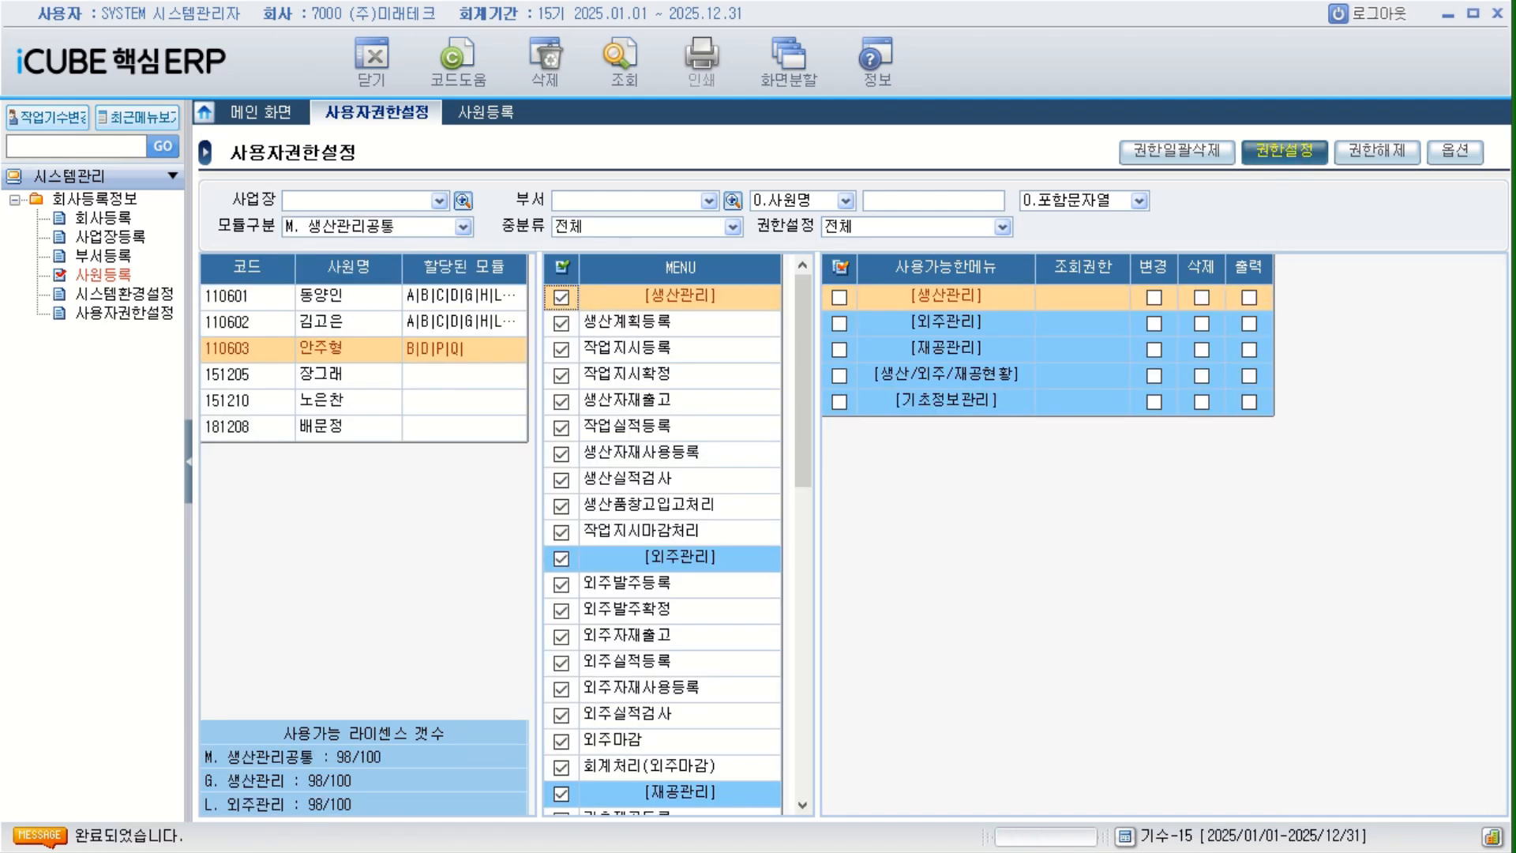
pyautogui.click(1102, 429)
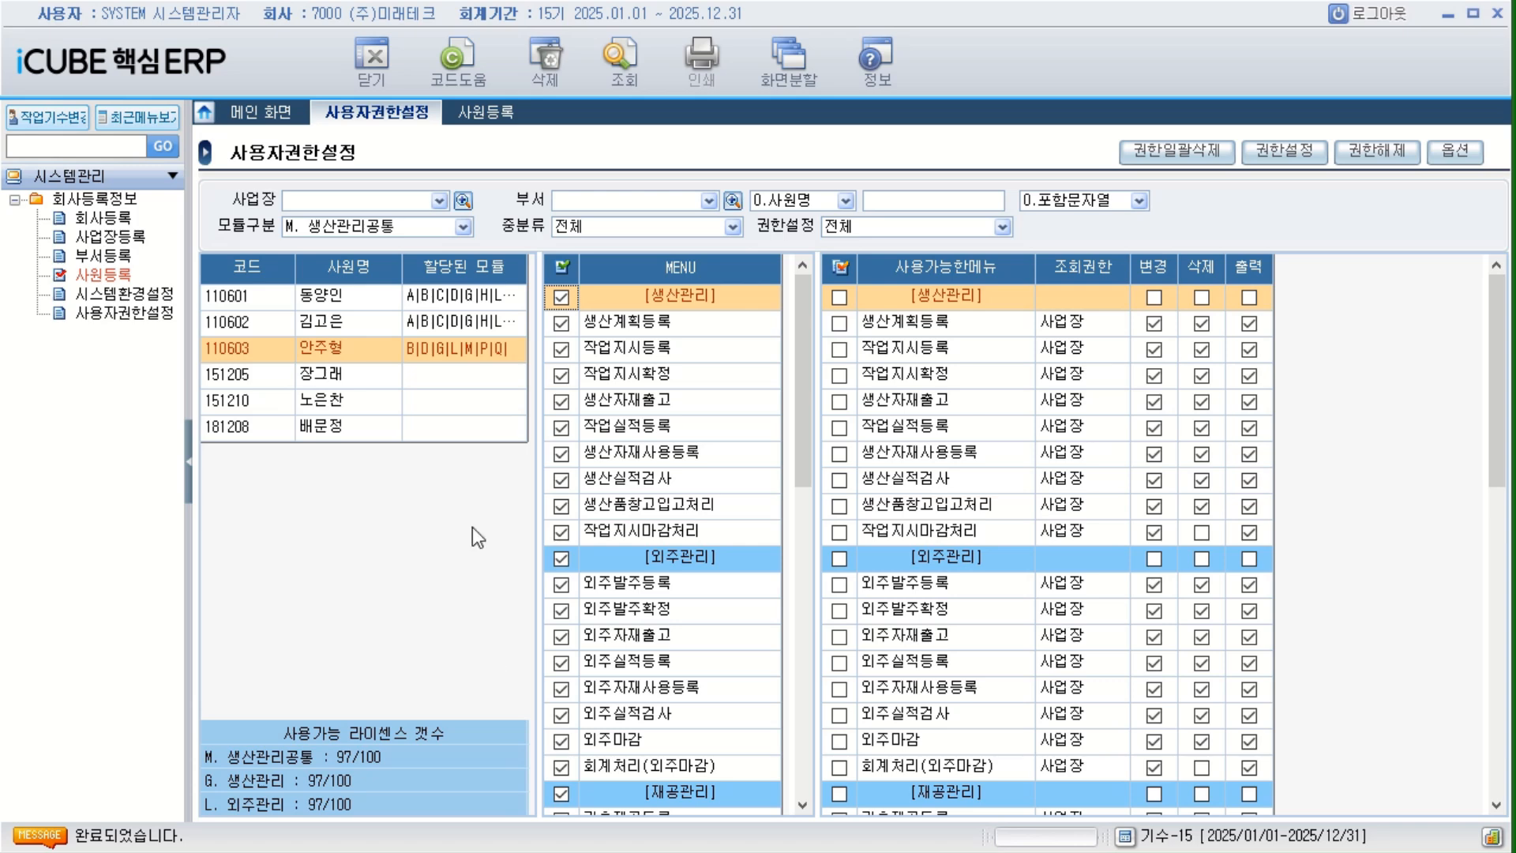
# Log out of the SYSTEM account and log in as the first employee in the employee code list.
pyautogui.click(1364, 22)
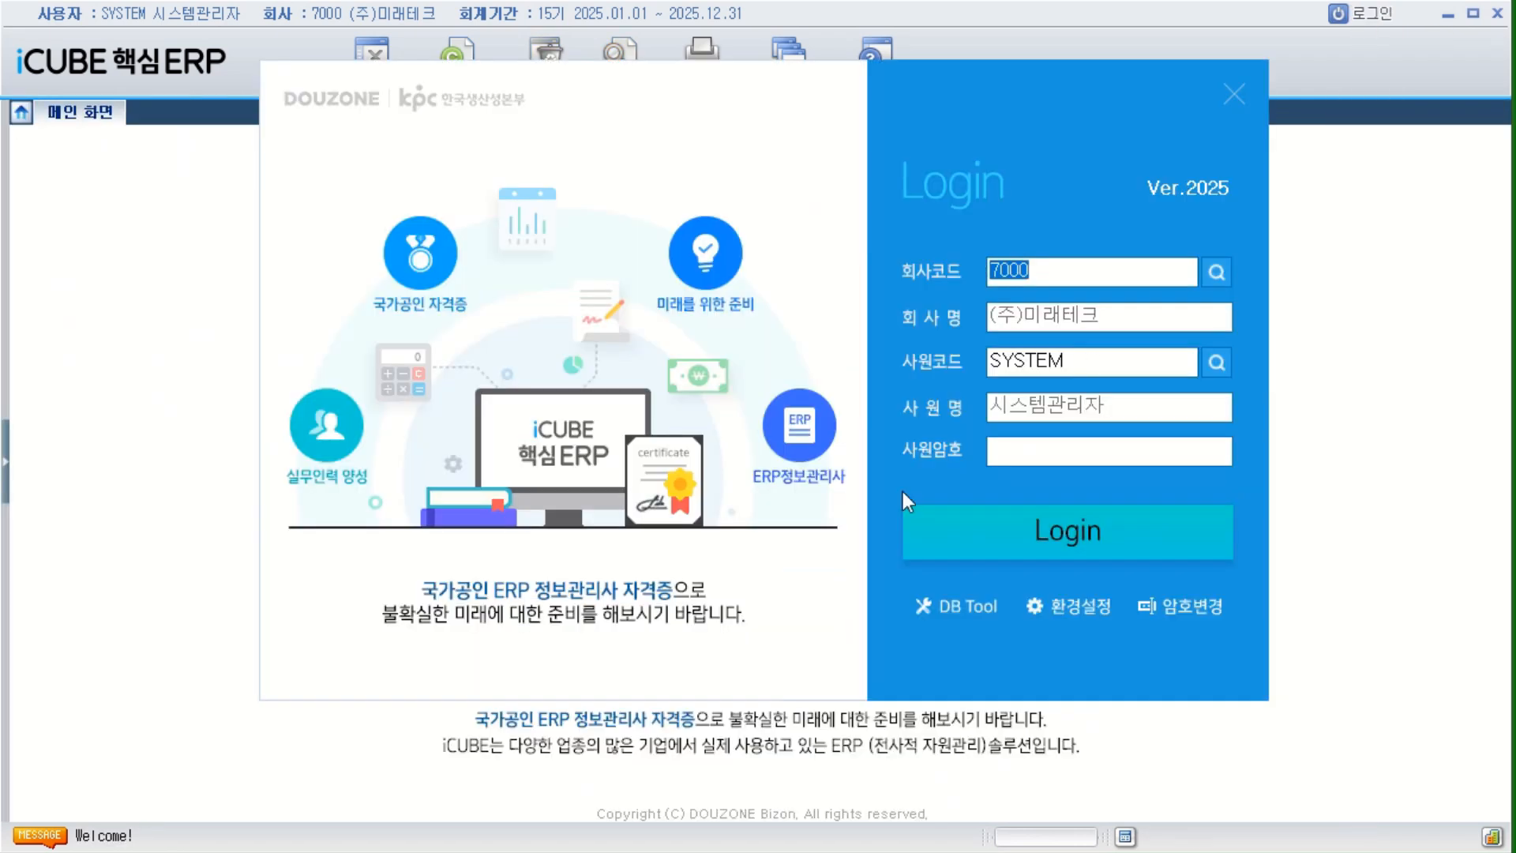
pyautogui.click(1217, 364)
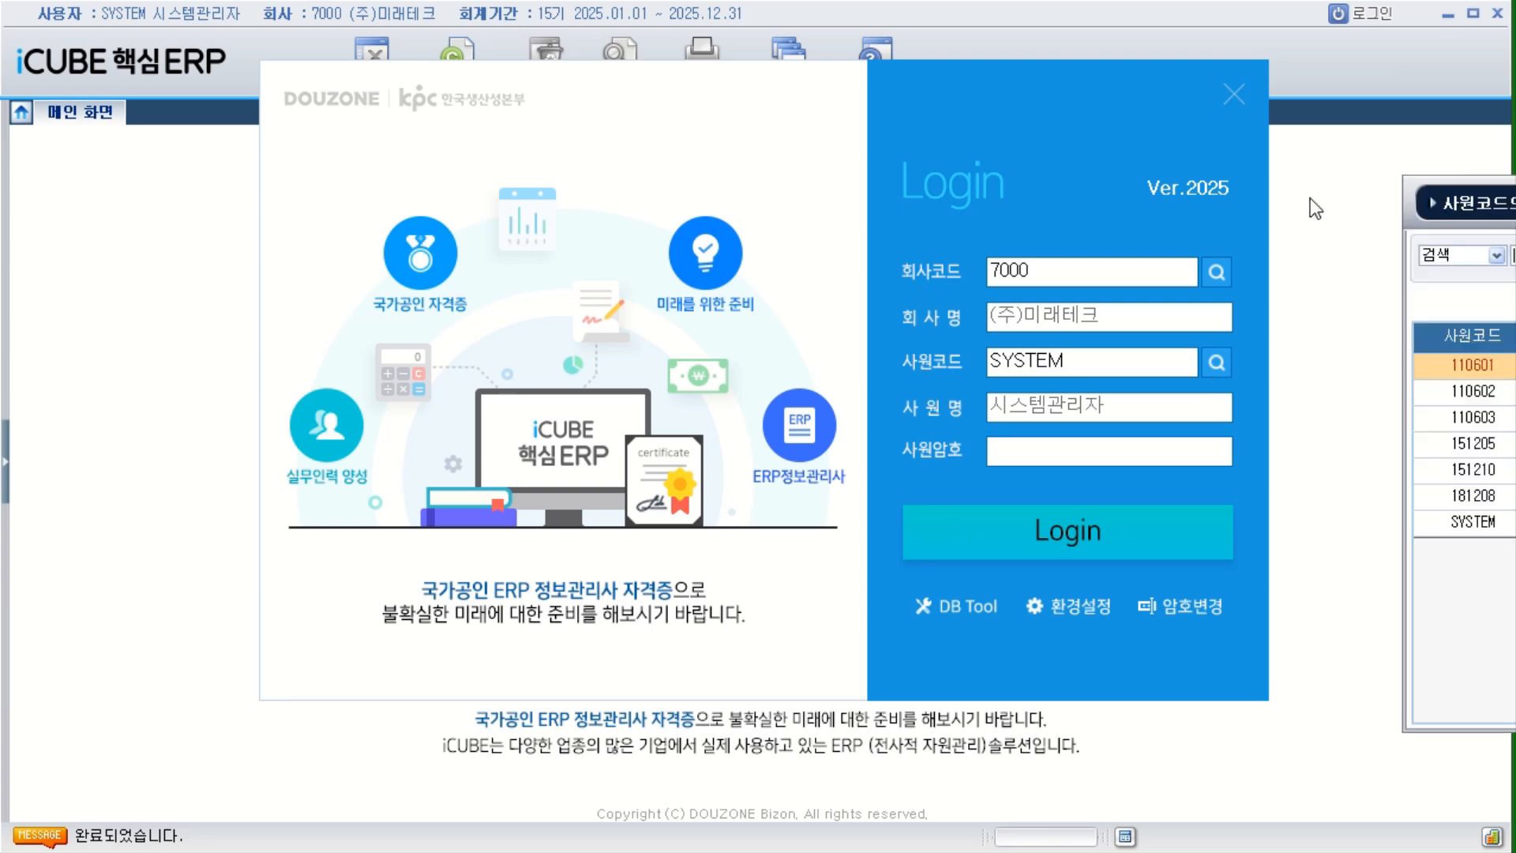
pyautogui.doubleClick(534, 371)
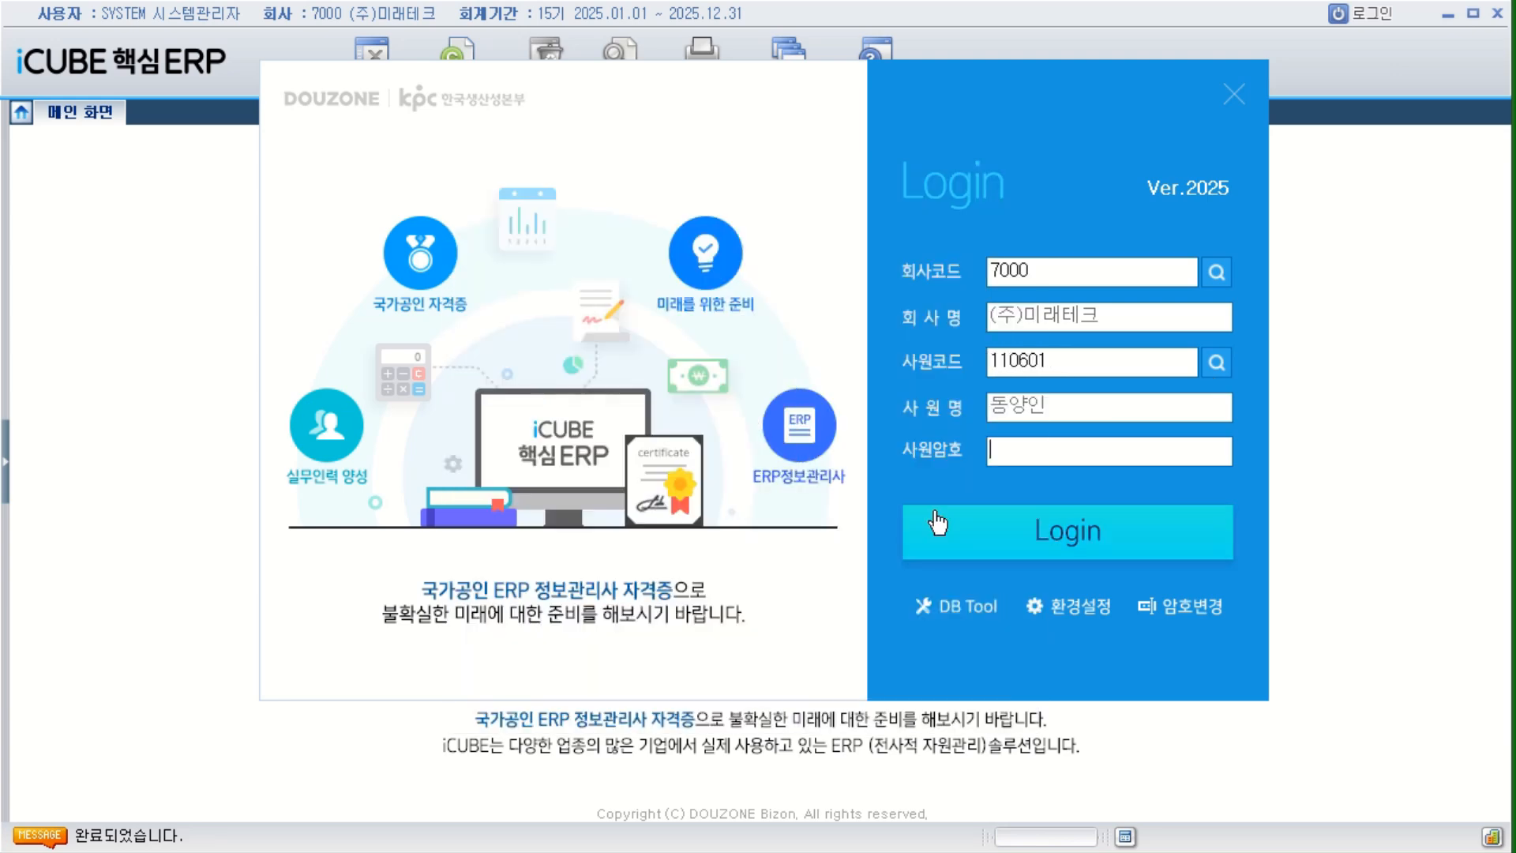
pyautogui.click(948, 528)
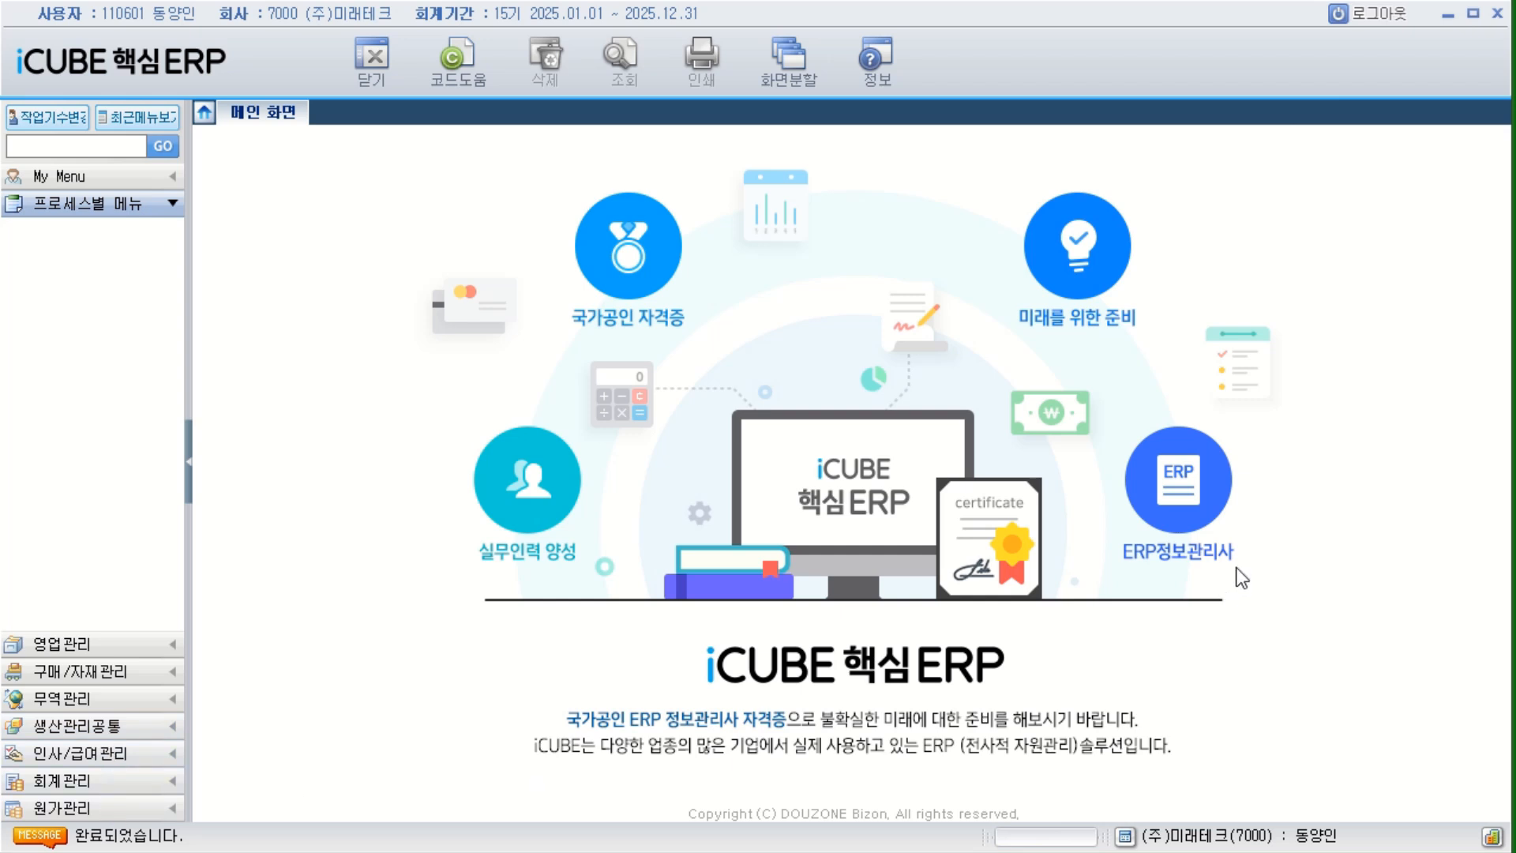
# Log out of the first employee's account and log in as the third employee in the employee code list.
pyautogui.click(1373, 13)
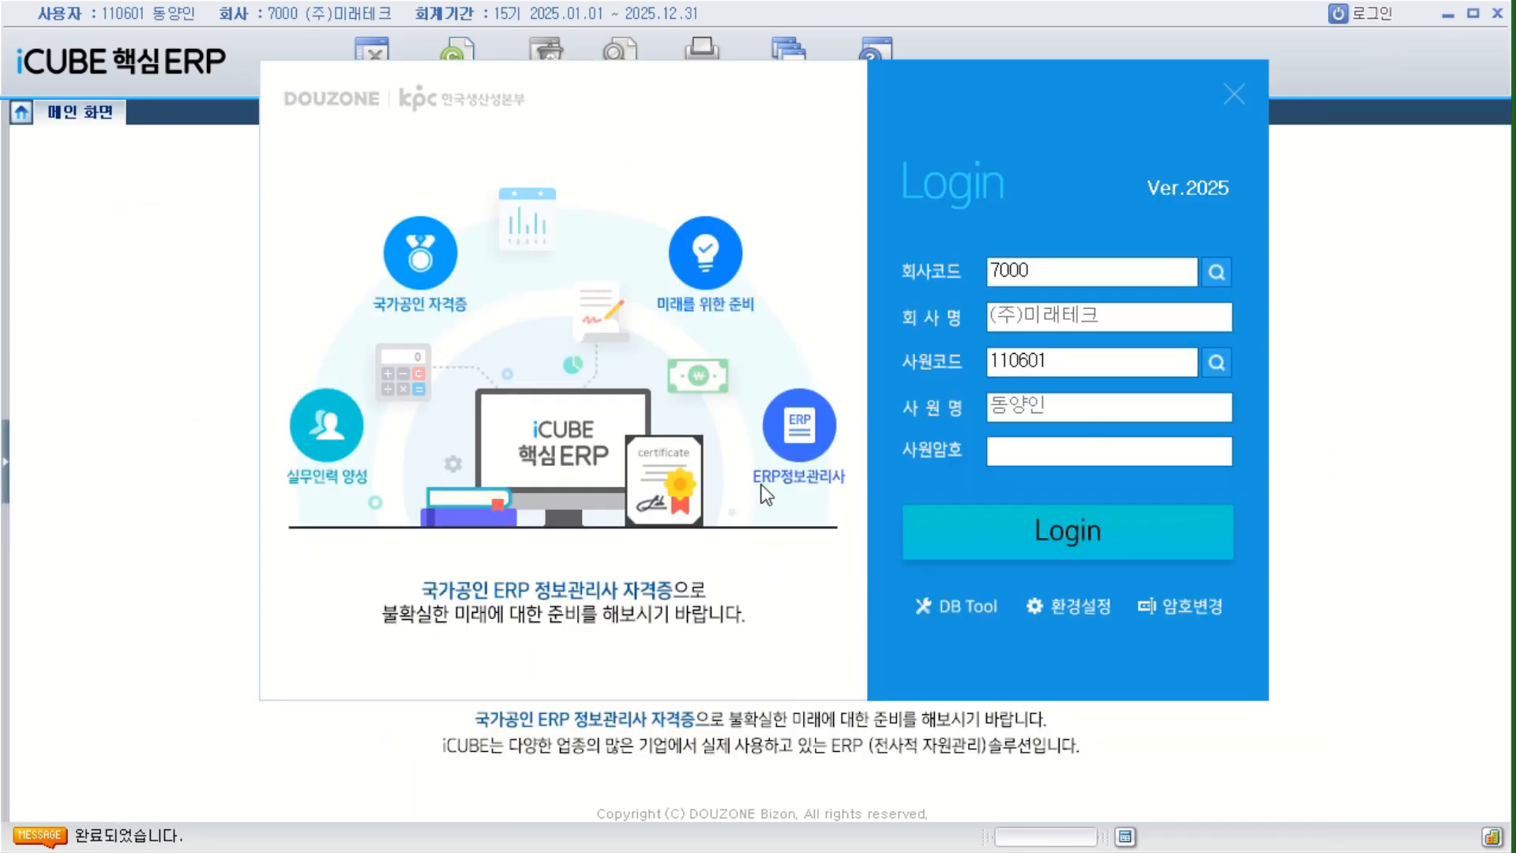
pyautogui.press('F2')
pyautogui.doubleClick(320, 430)
pyautogui.click(928, 536)
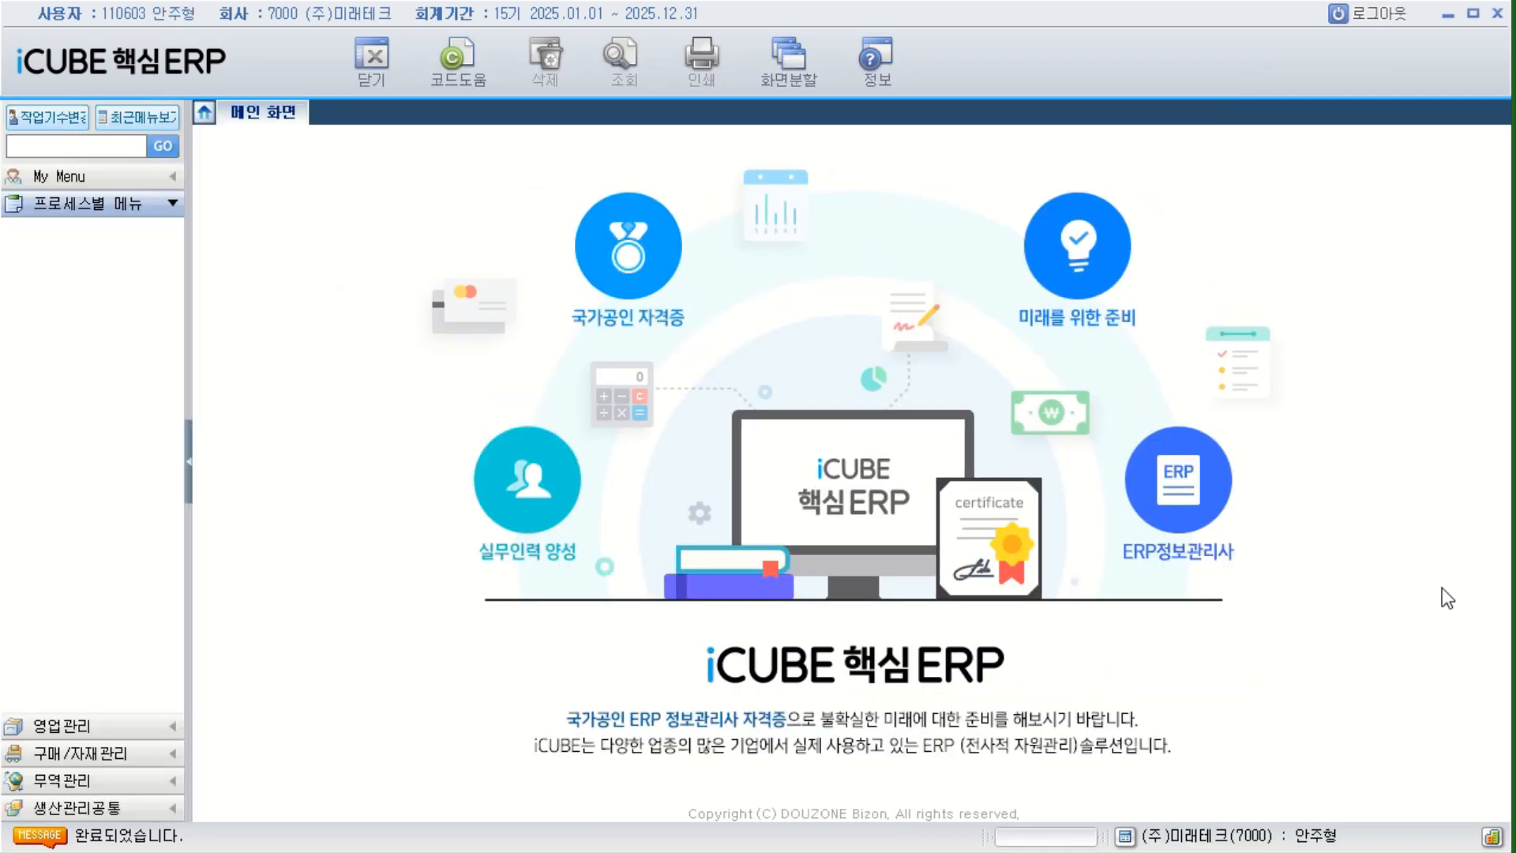
# Look through the menu folders of 영업관리, 구매/자재관리, 무역관리 and 생산관리공통 available to the third employee.
pyautogui.click(123, 730)
pyautogui.click(117, 757)
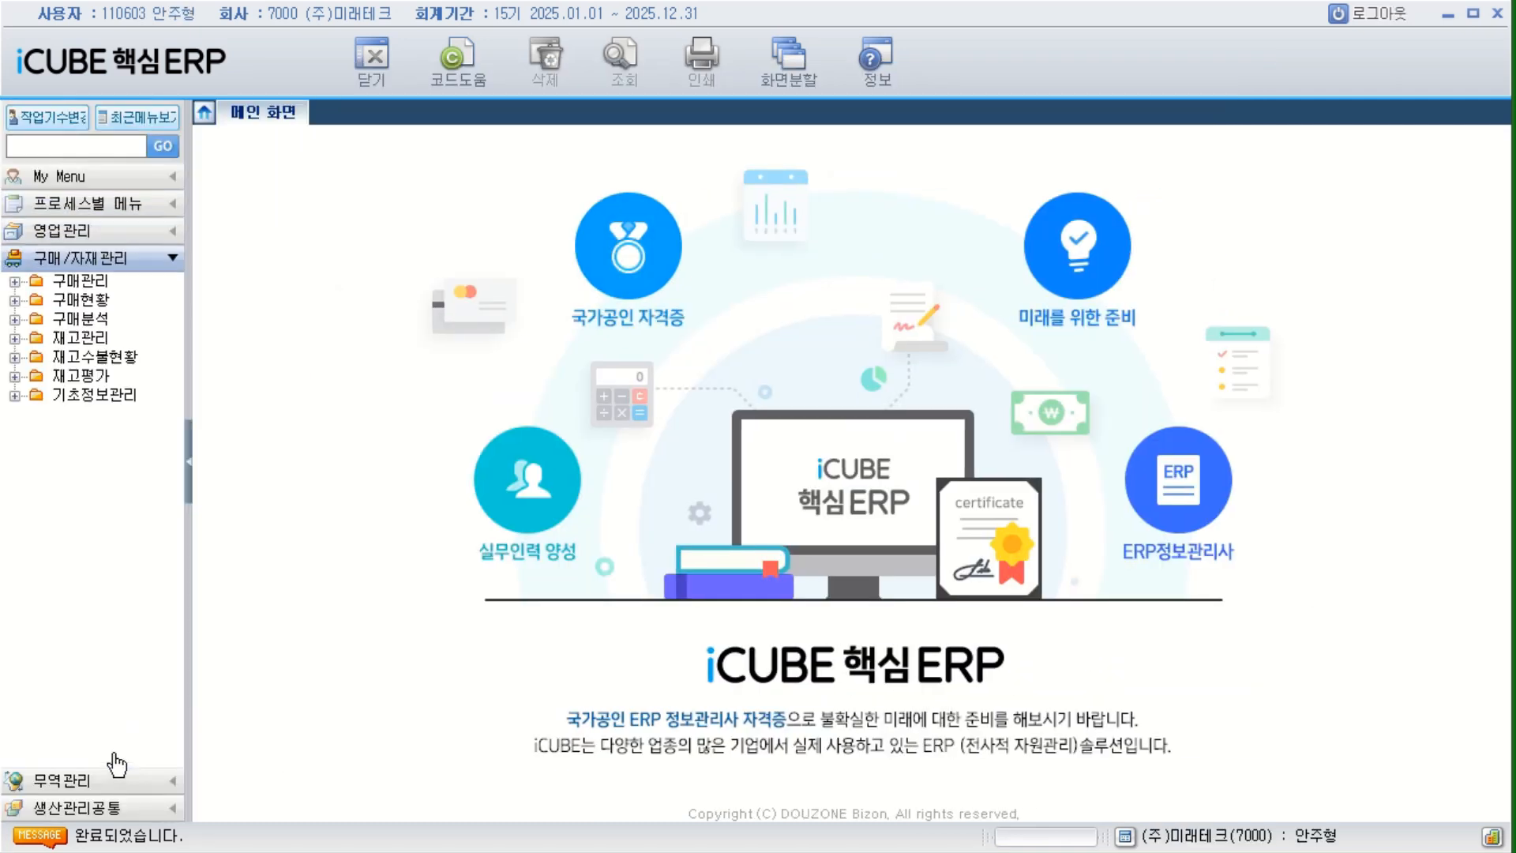
pyautogui.click(115, 782)
pyautogui.click(118, 808)
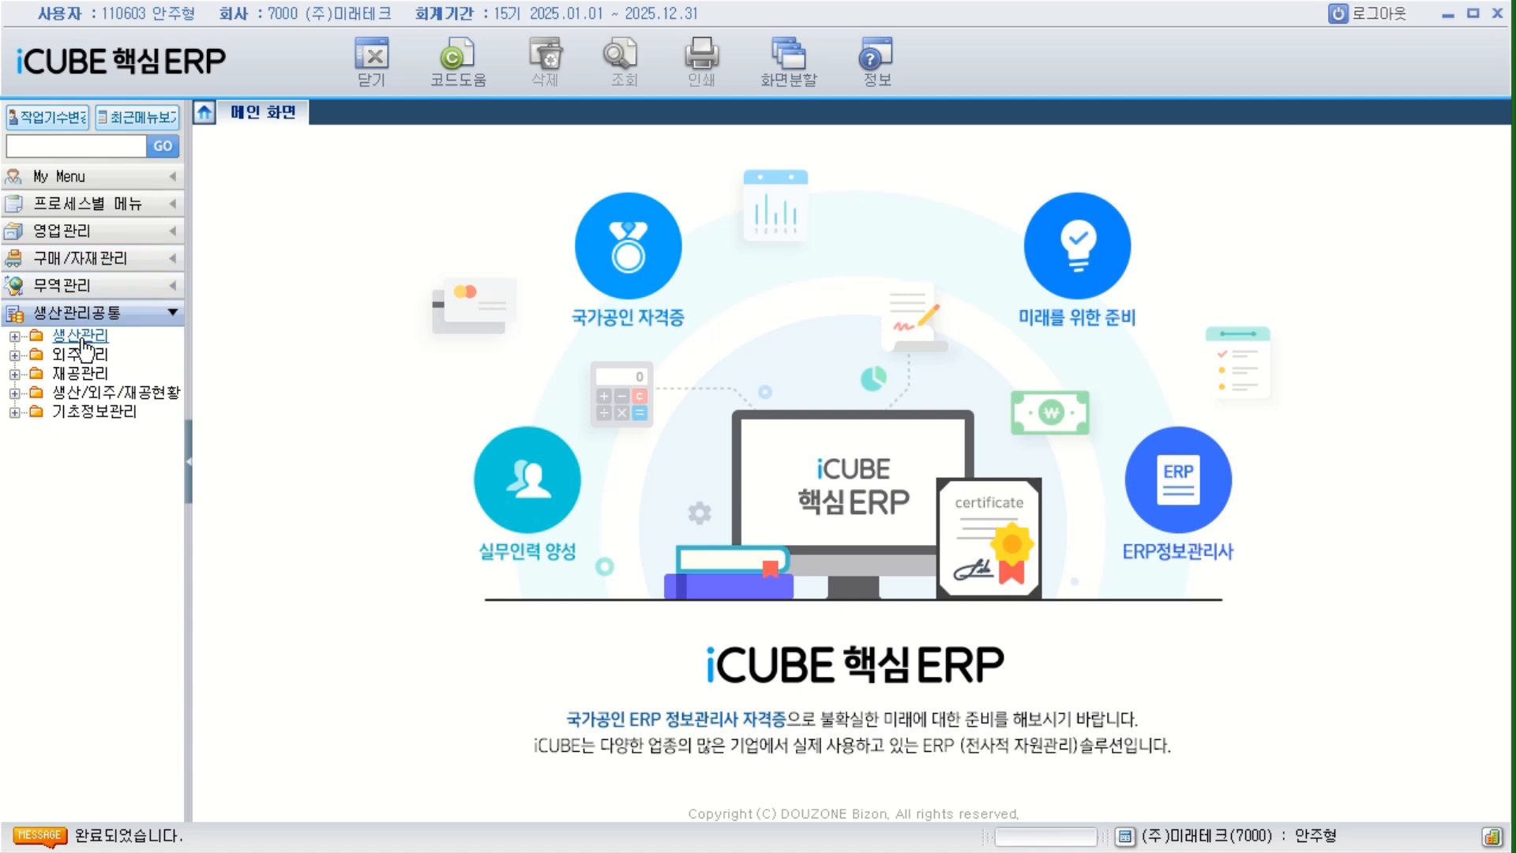
# Open 판매계획등록 from the 영업관리 module to check the third employee's access to the 사업장 field.
pyautogui.click(79, 231)
pyautogui.doubleClick(70, 254)
pyautogui.doubleClick(102, 271)
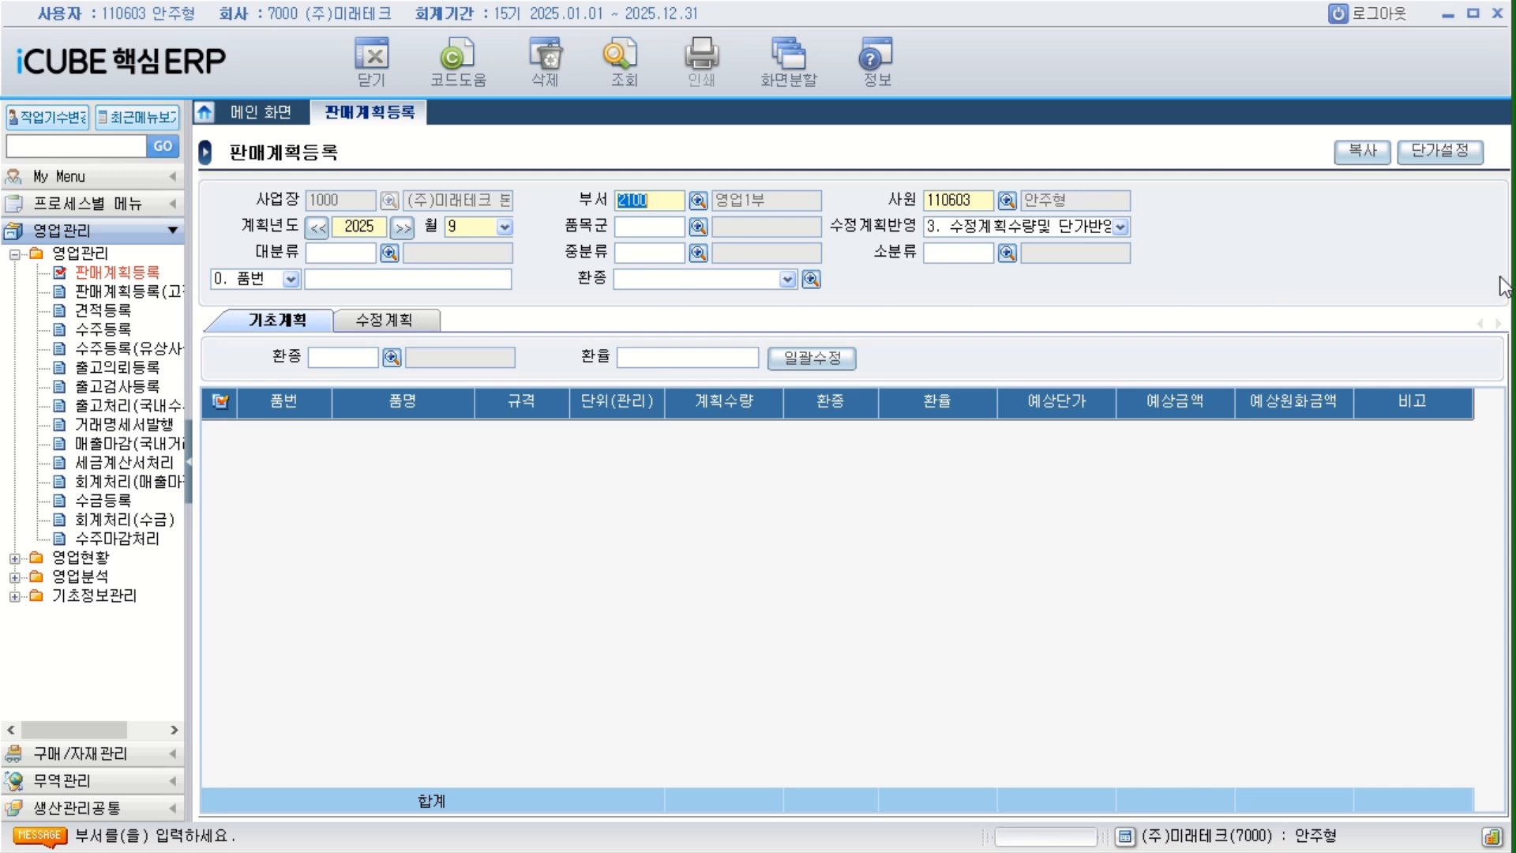
# Log out of the third employee's account and log in as the second employee in the employee code list.
pyautogui.click(1378, 15)
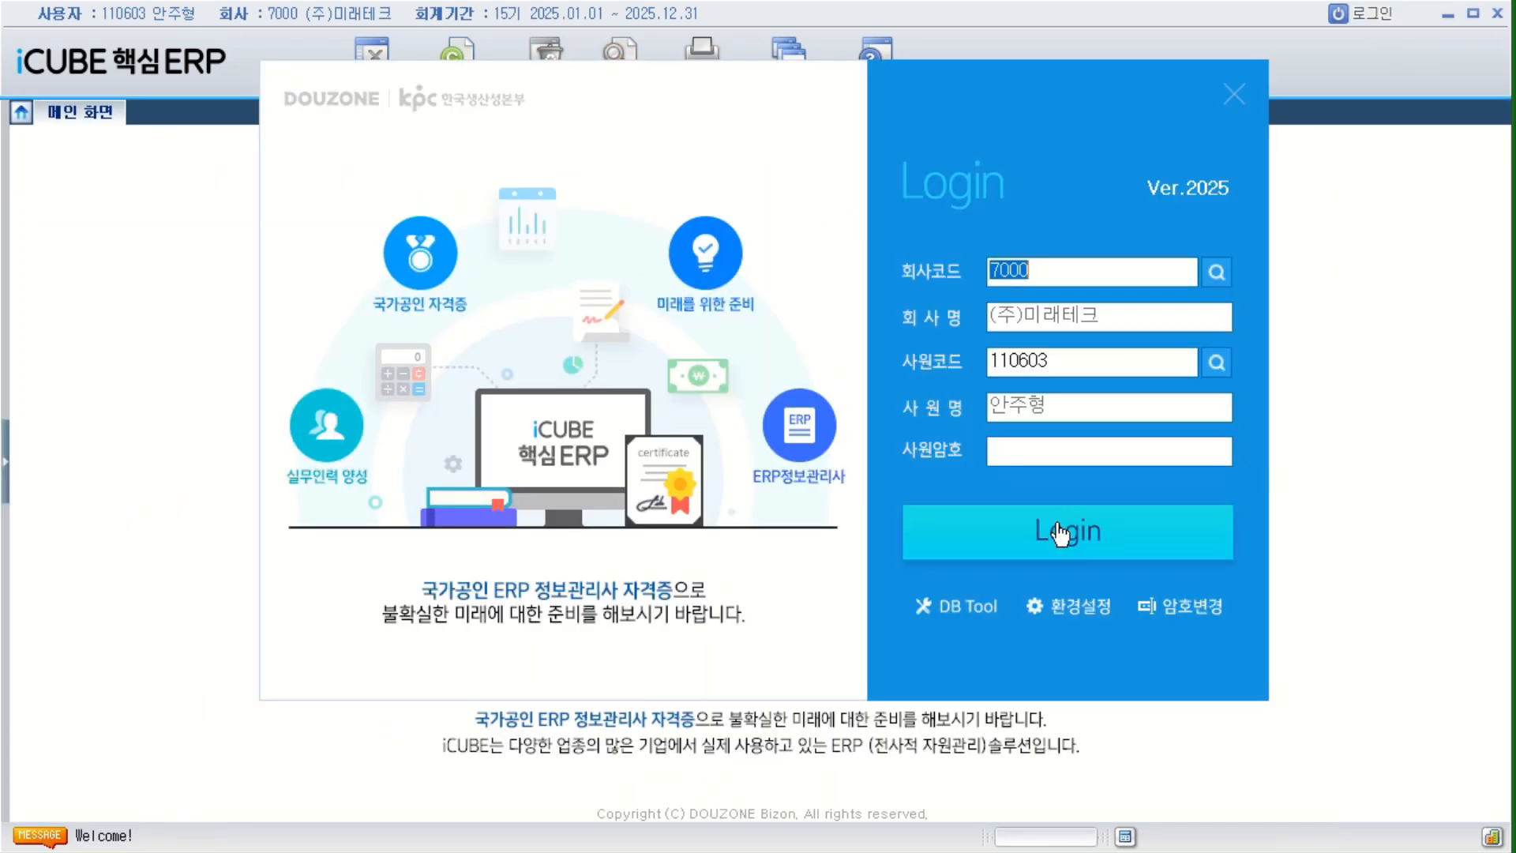
pyautogui.click(1216, 363)
pyautogui.moveTo(1464, 229); pyautogui.dragTo(468, 214)
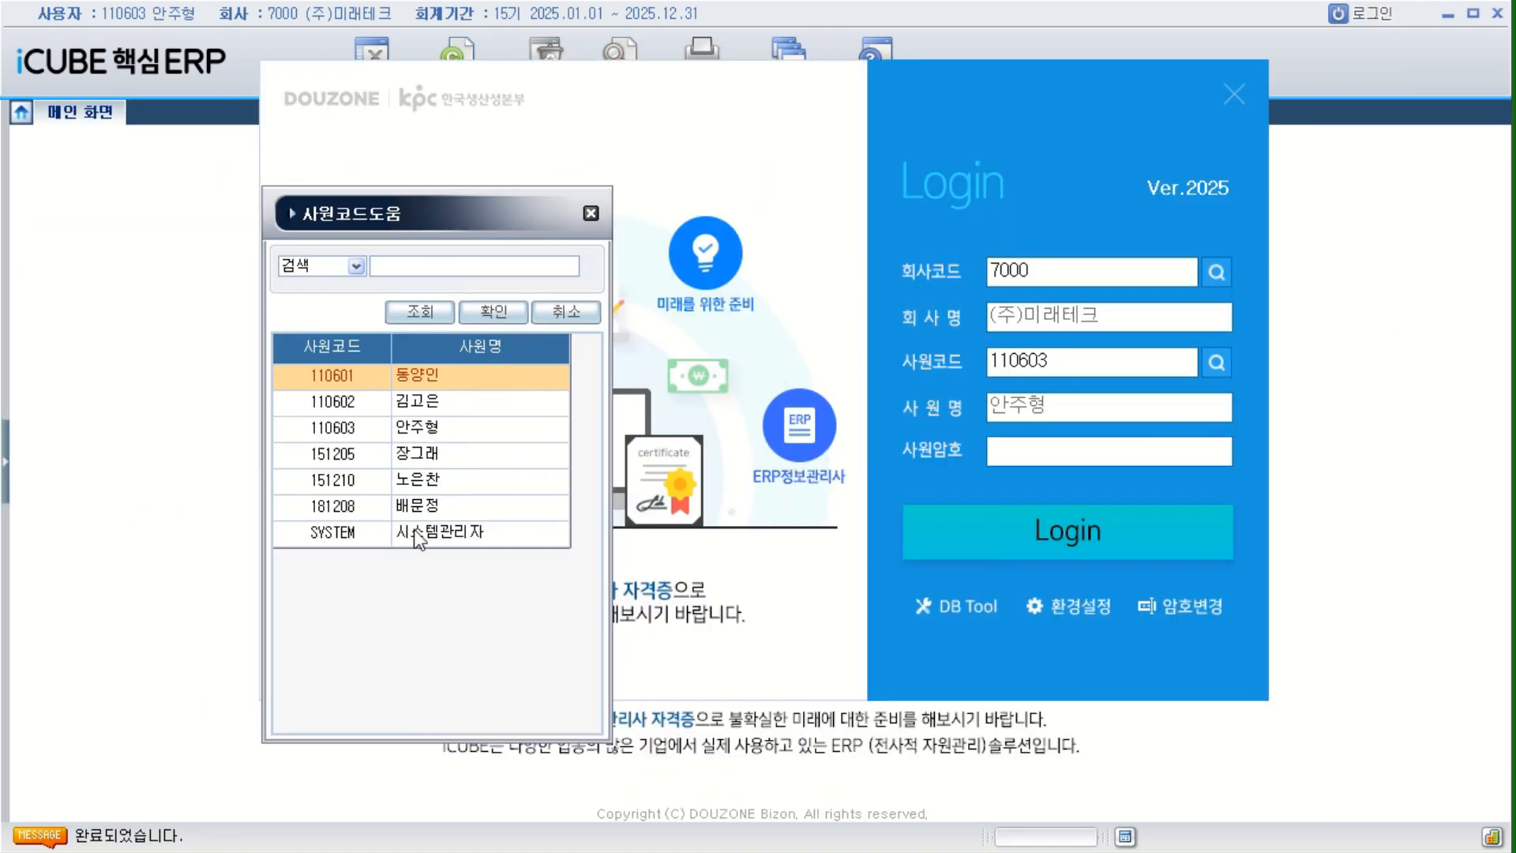
pyautogui.click(431, 407)
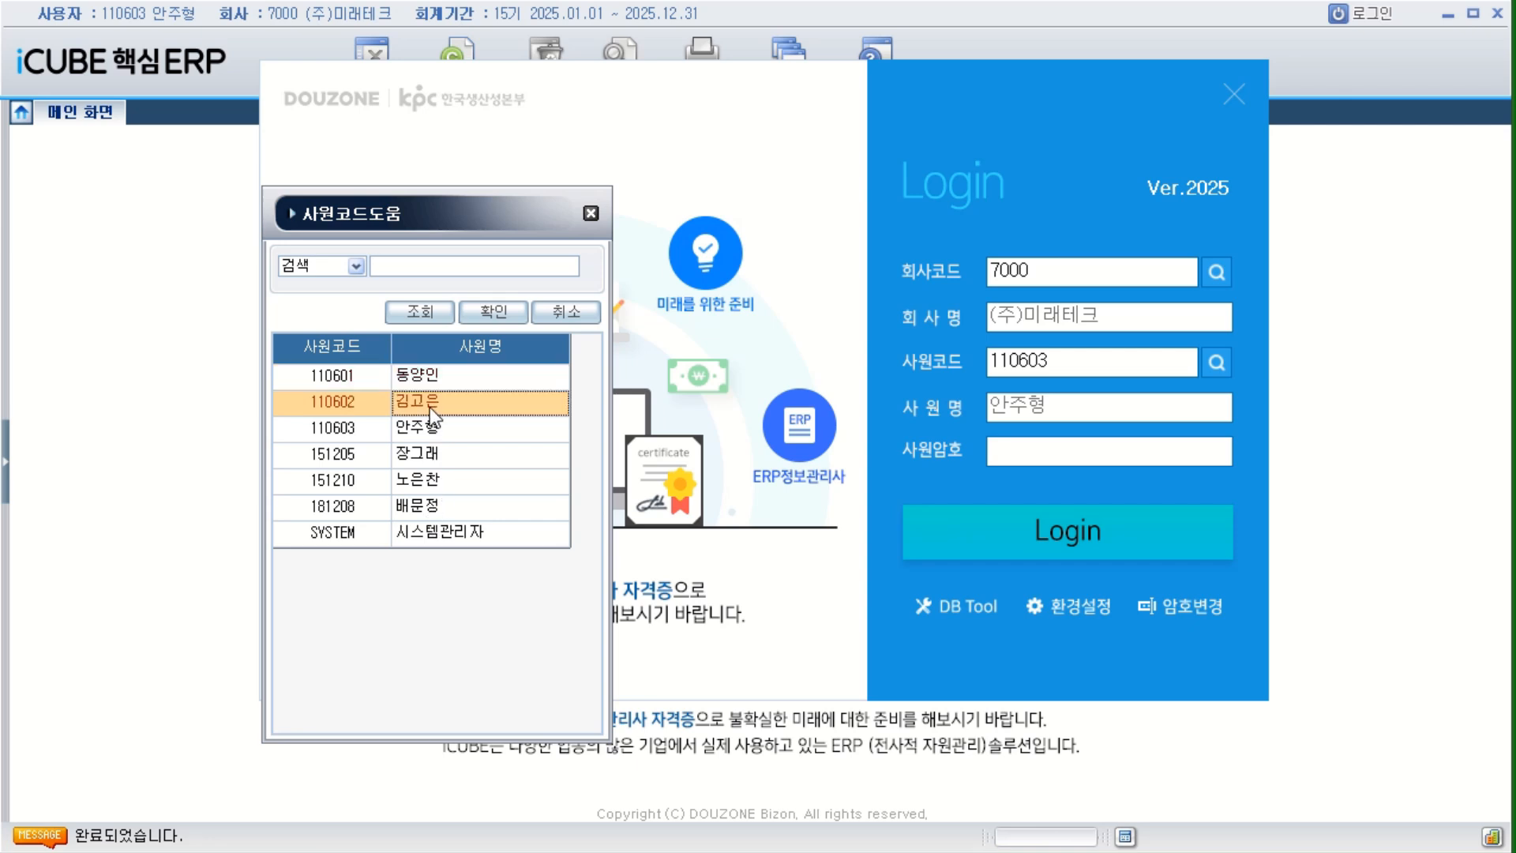
pyautogui.doubleClick(467, 406)
pyautogui.click(1183, 553)
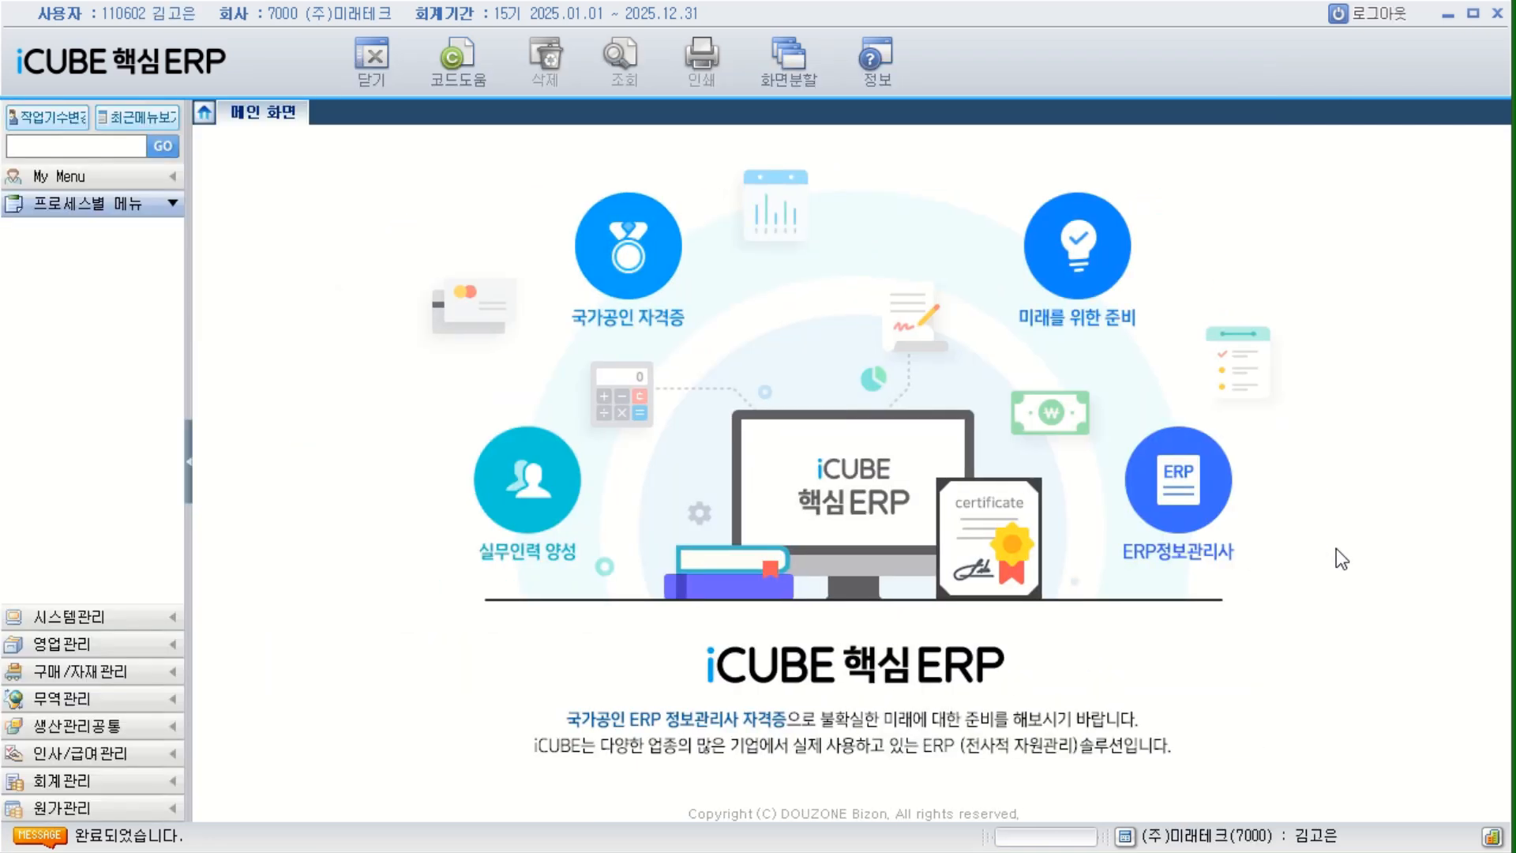
# Examine the second employee's 시스템관리 menus by expanding 회사등록정보, 기초정보관리, 초기이월관리 and 마감/데이타관리, and collapse the first three.
pyautogui.click(136, 617)
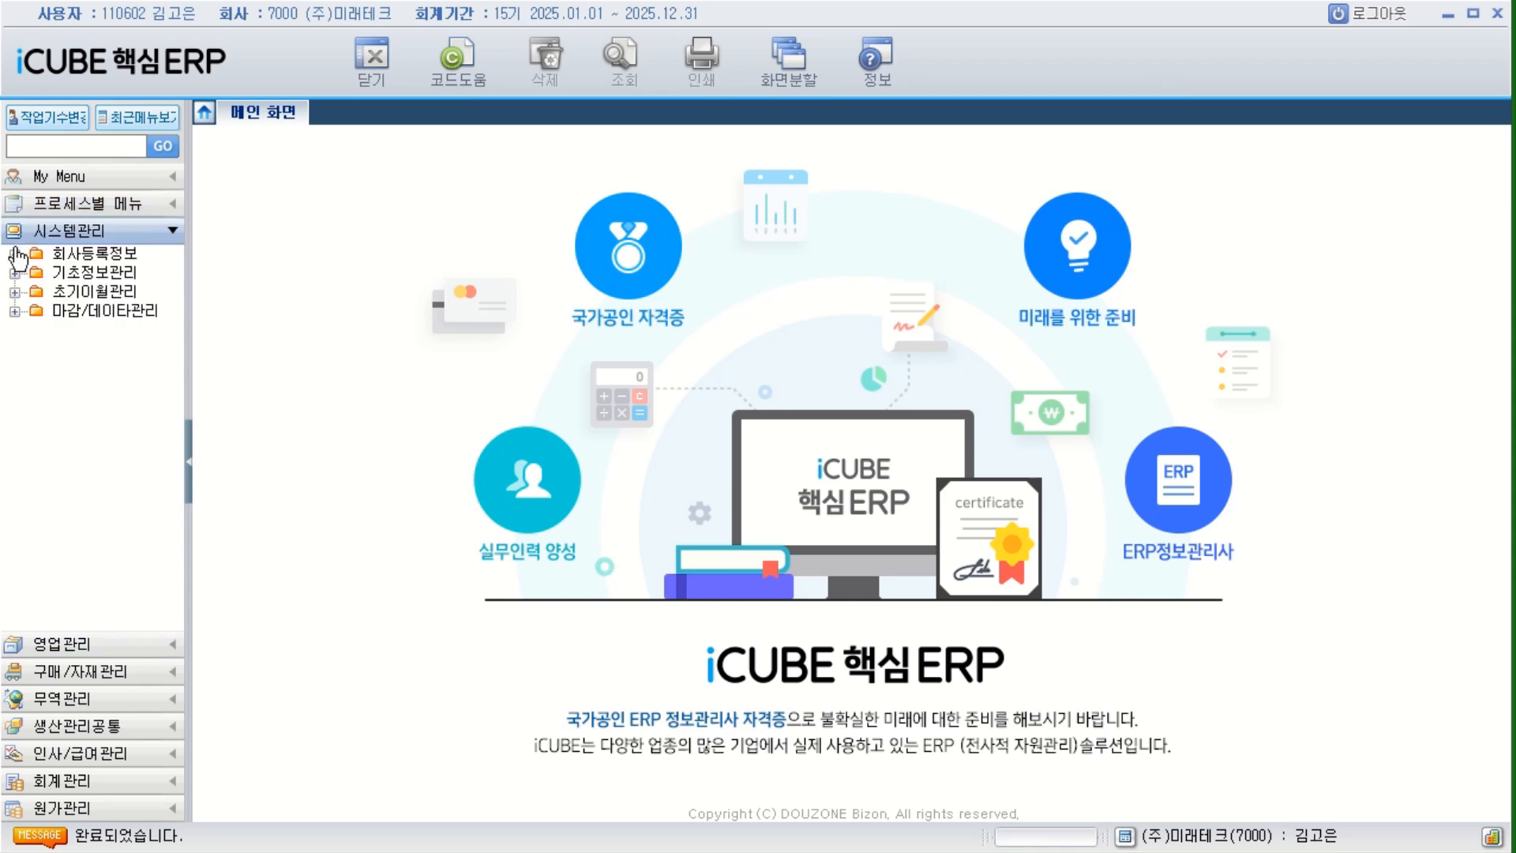
pyautogui.click(108, 259)
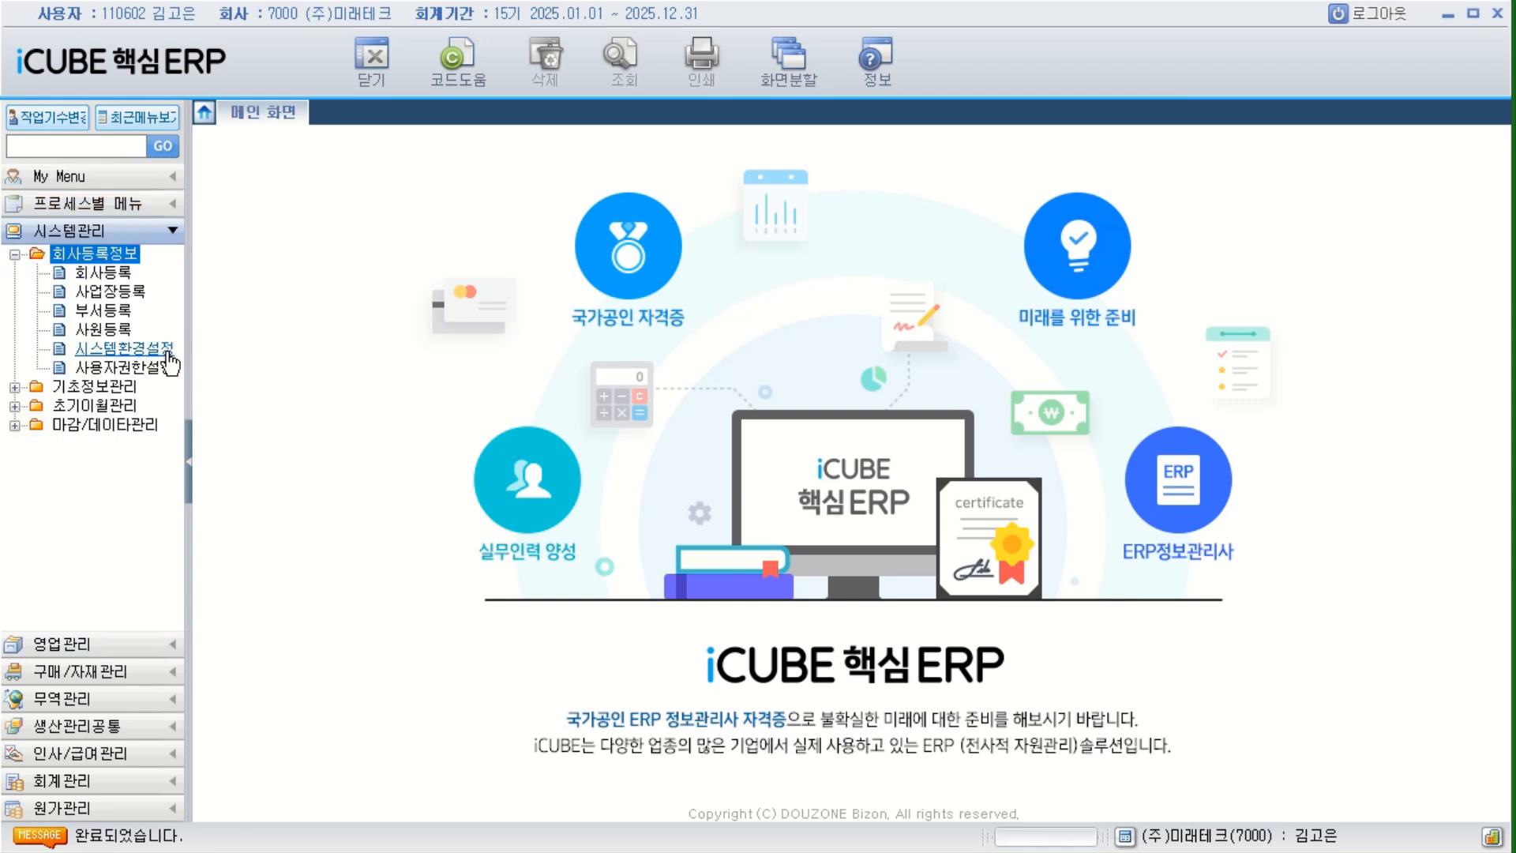
pyautogui.click(109, 392)
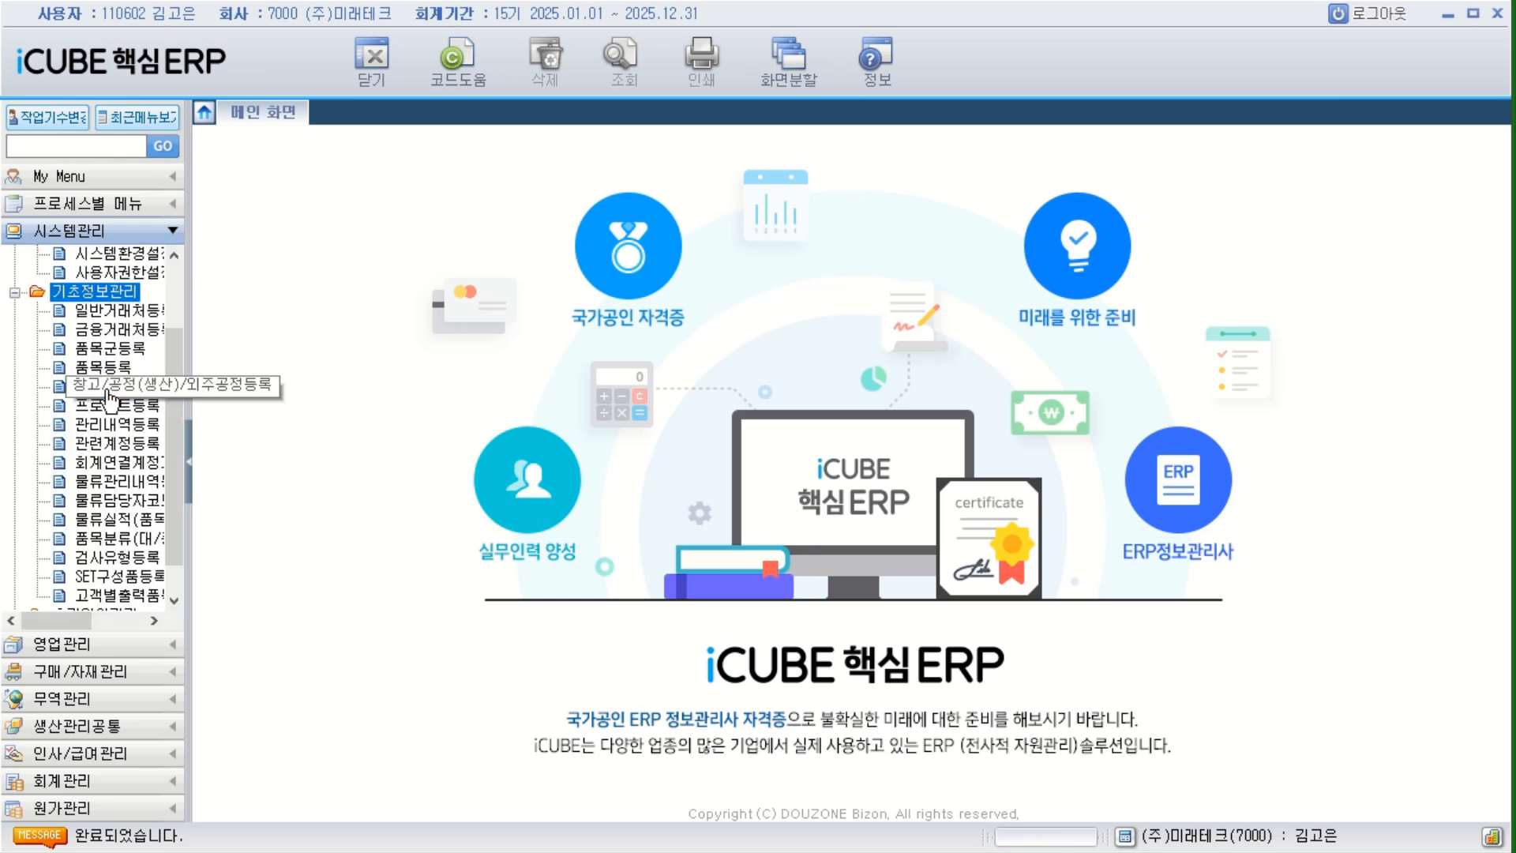
pyautogui.click(126, 579)
pyautogui.click(146, 596)
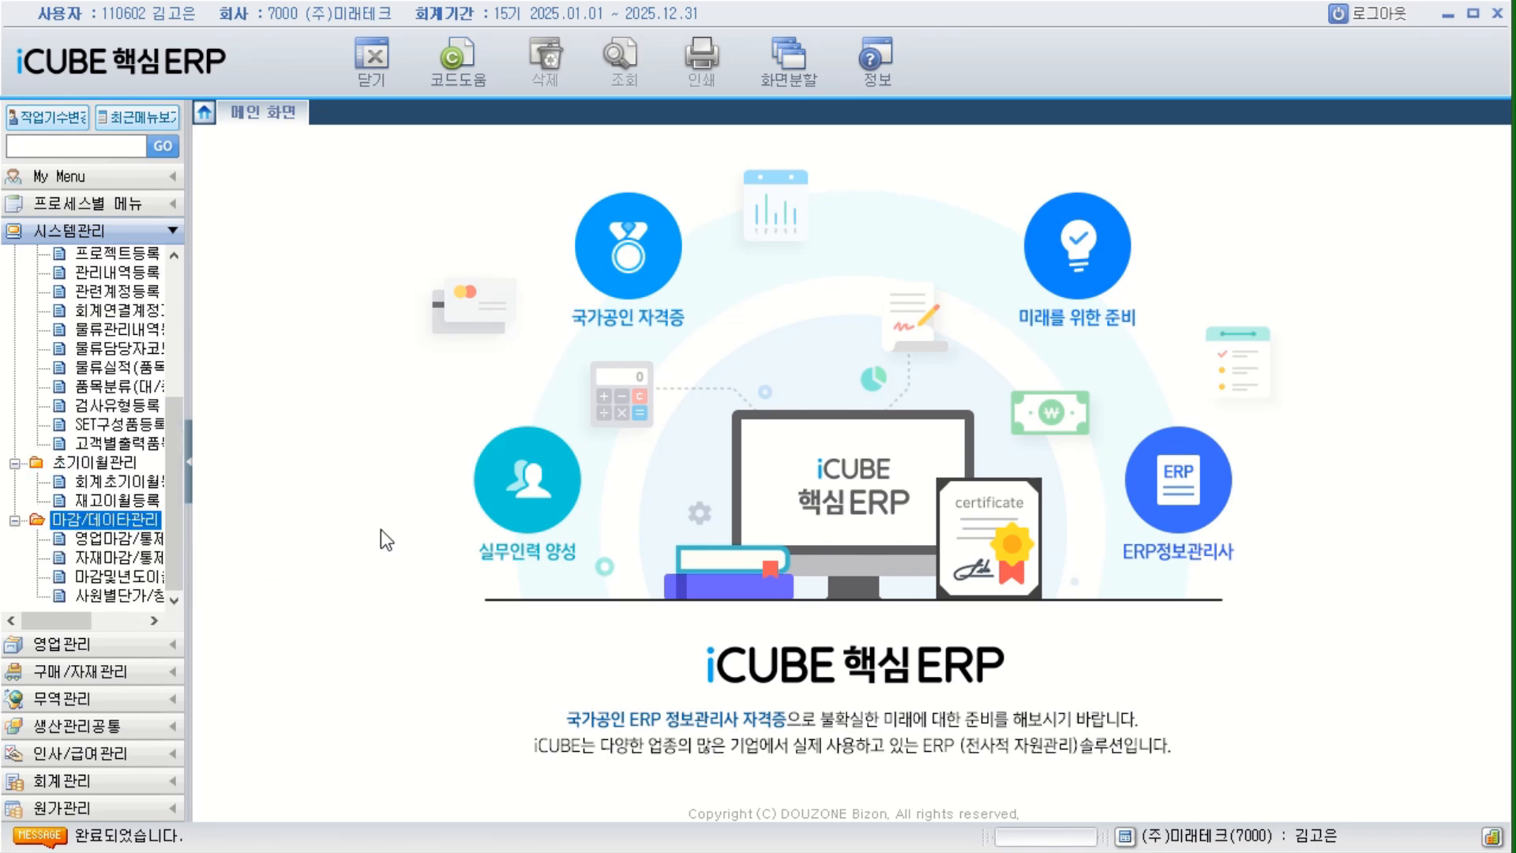
pyautogui.moveTo(173, 546); pyautogui.dragTo(187, 347)
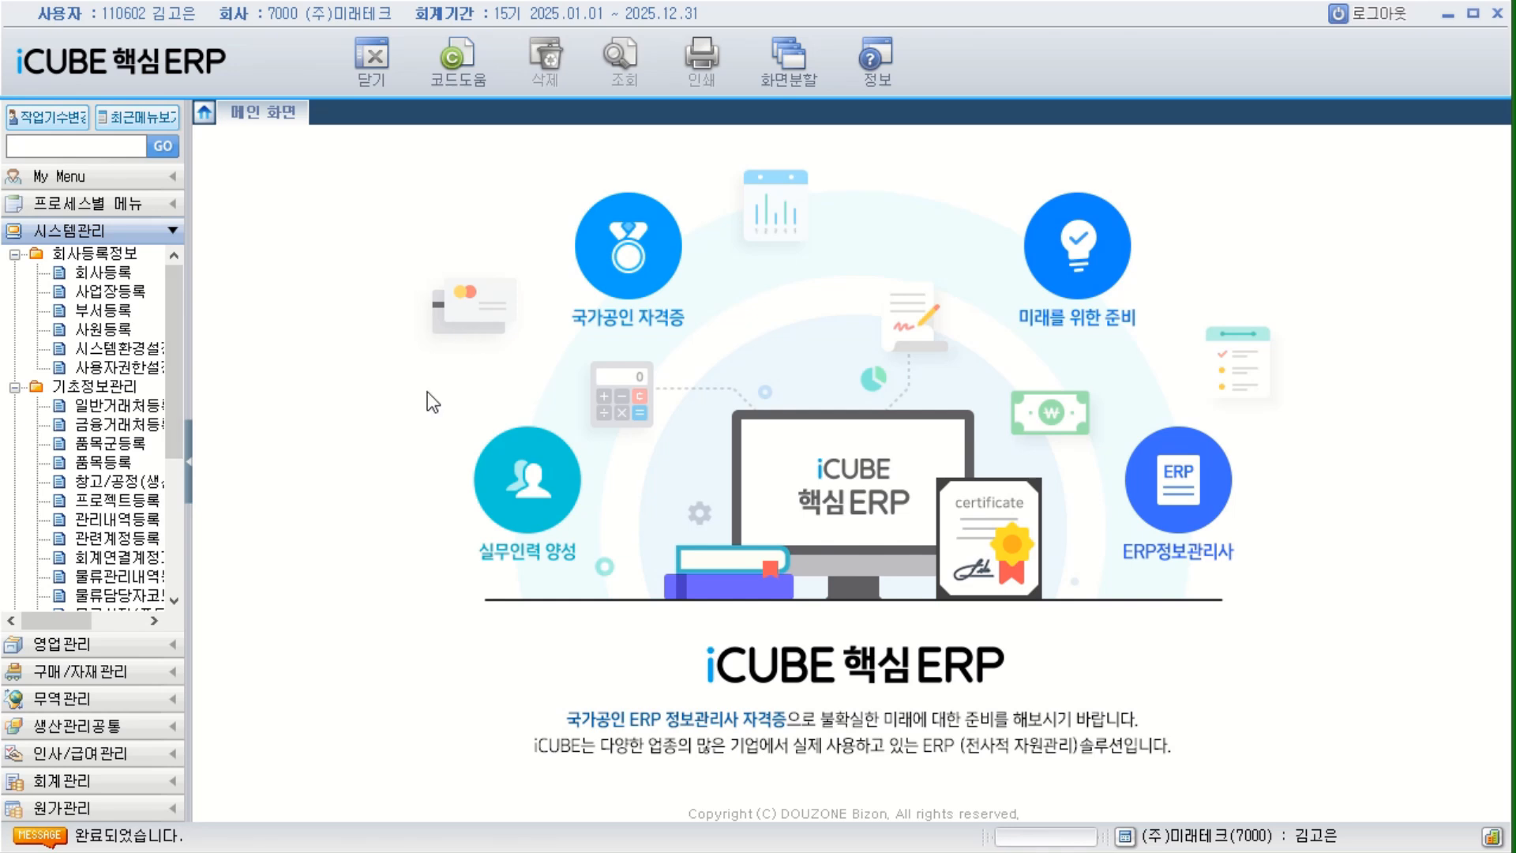
pyautogui.click(14, 387)
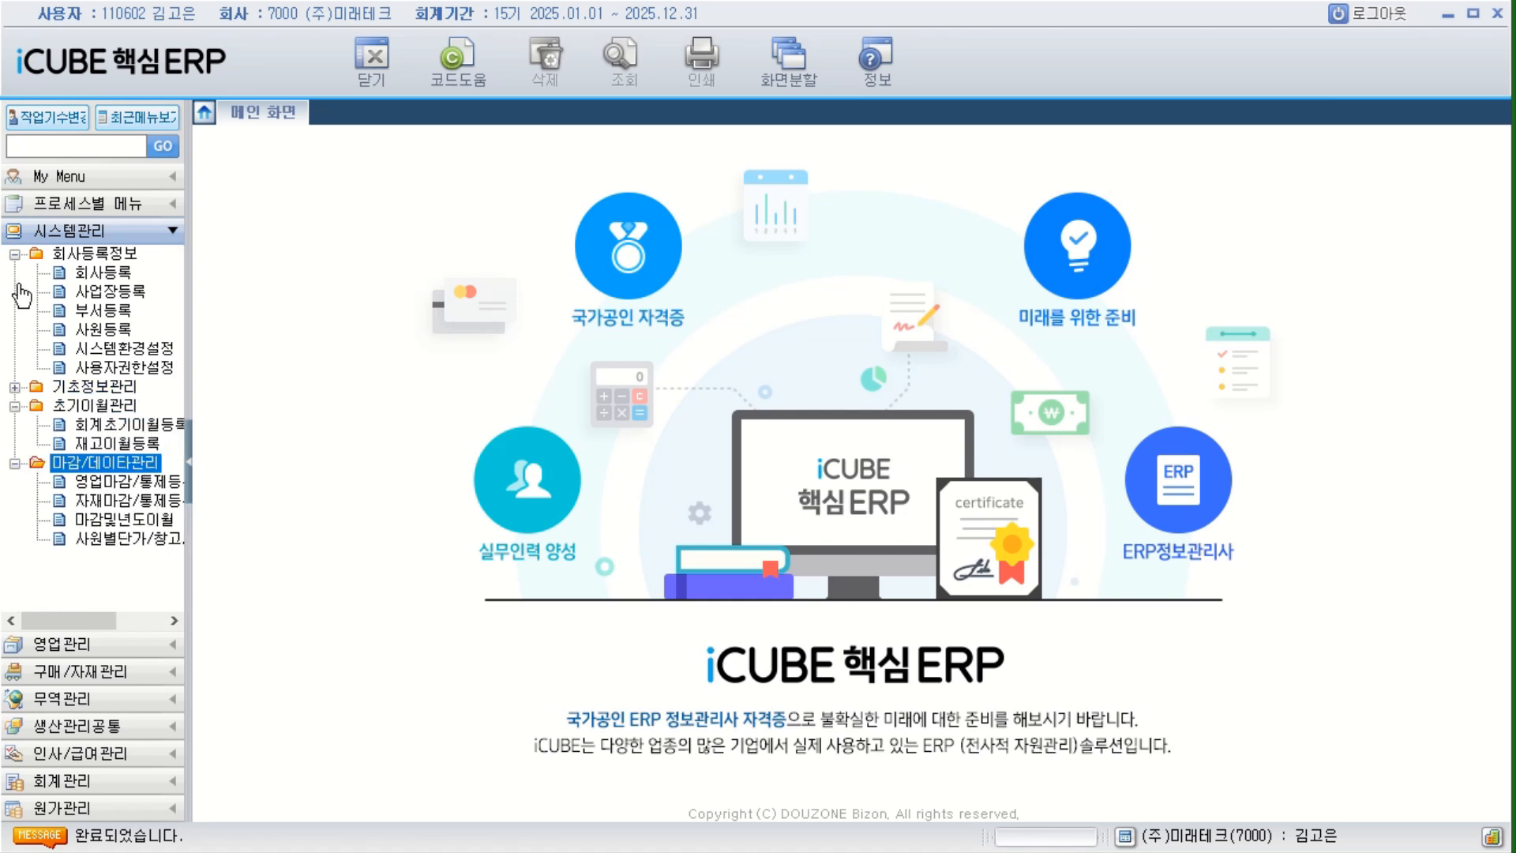
pyautogui.click(15, 254)
pyautogui.click(14, 292)
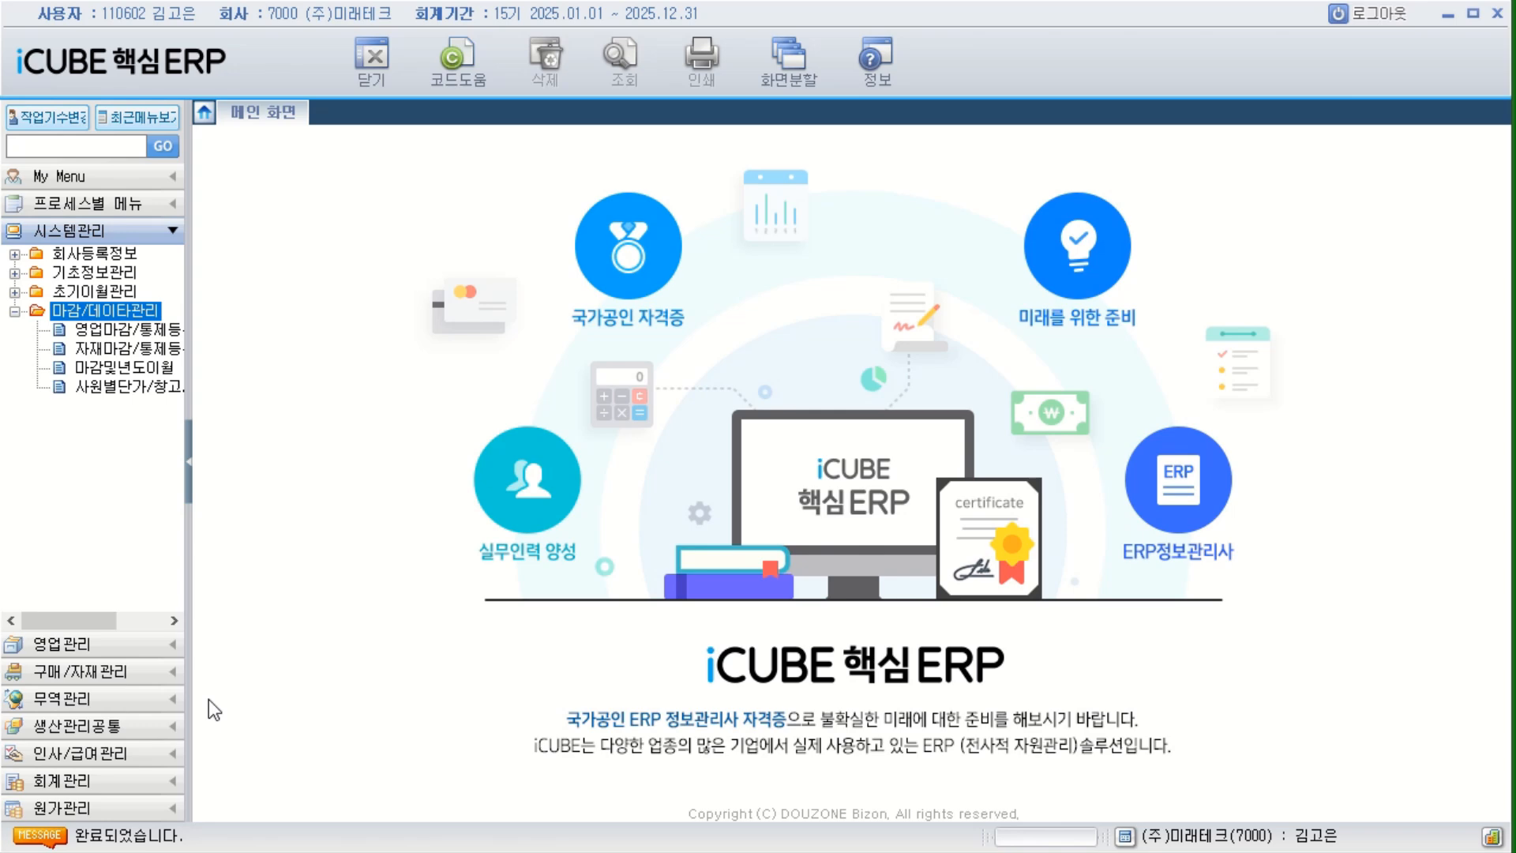
# Open 판매계획등록 under 영업관리 as the second employee and bring up the 사업장 code lookup to check the selectable sites.
pyautogui.click(126, 649)
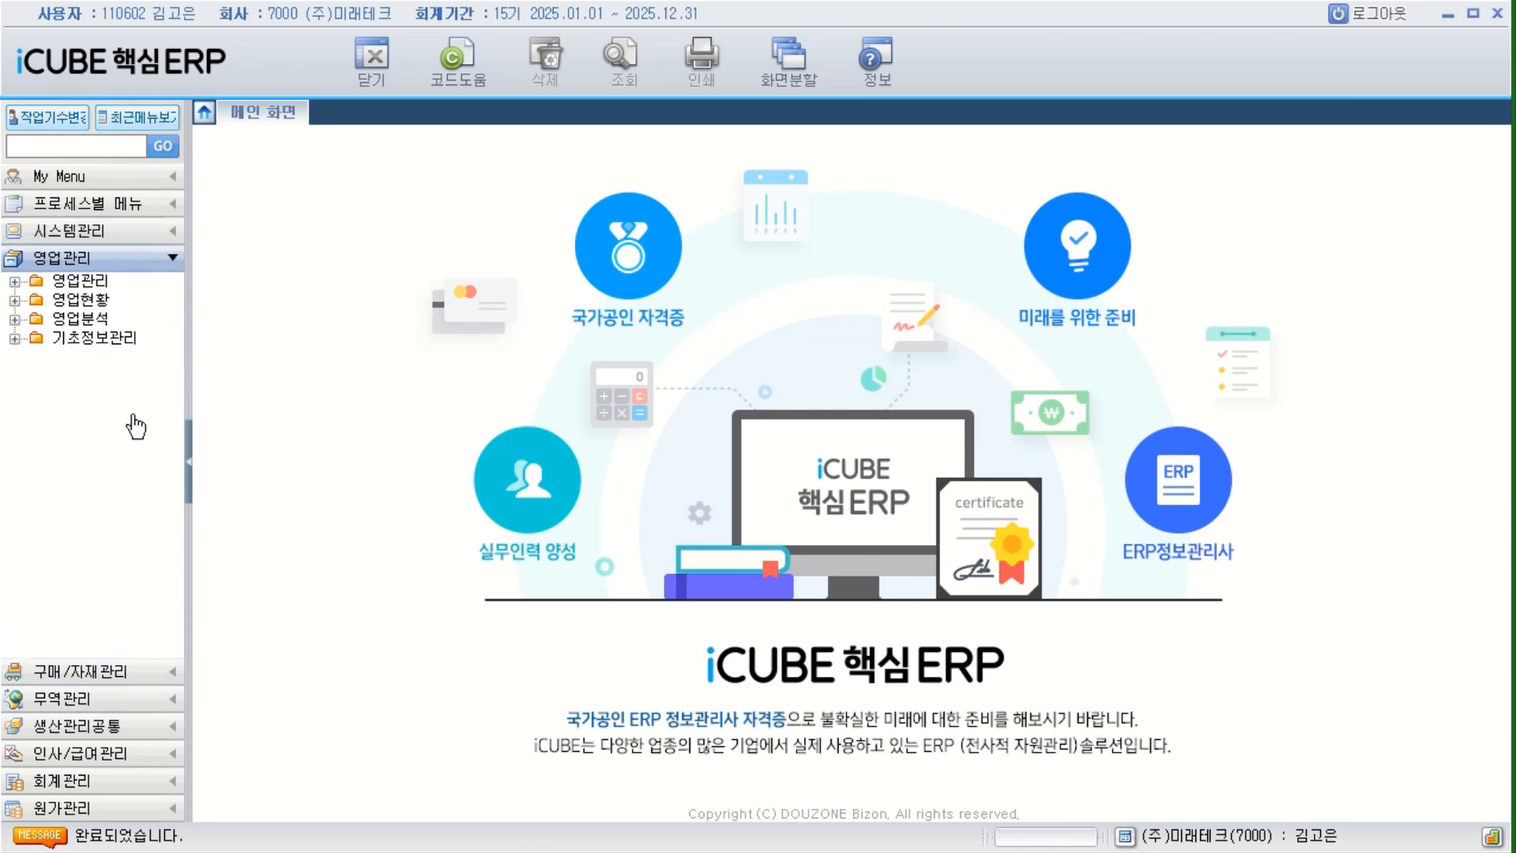
pyautogui.doubleClick(89, 283)
pyautogui.doubleClick(117, 300)
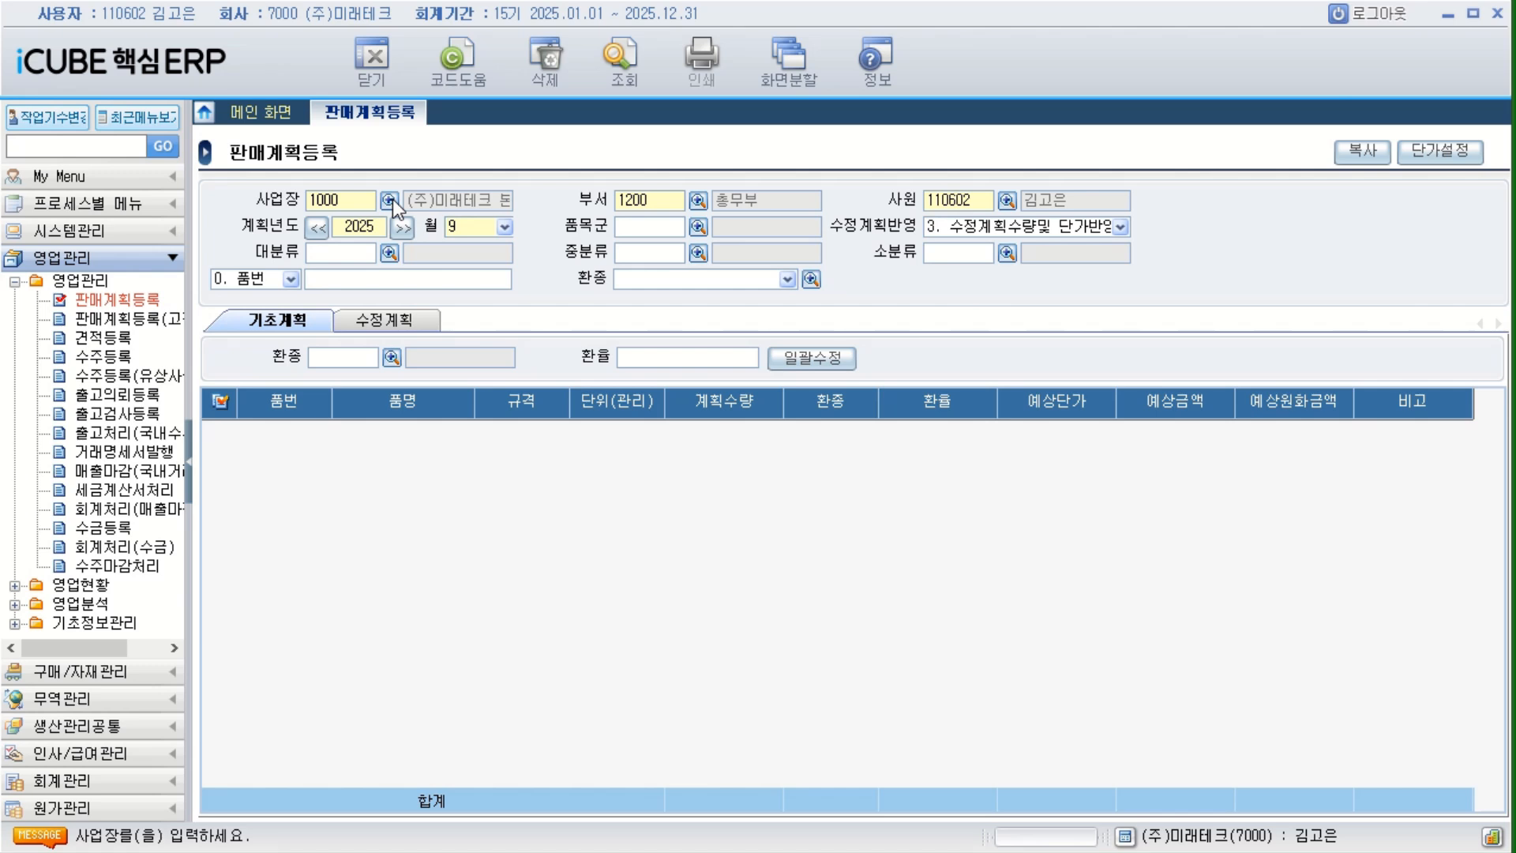
pyautogui.click(389, 201)
pyautogui.moveTo(688, 249); pyautogui.dragTo(526, 270)
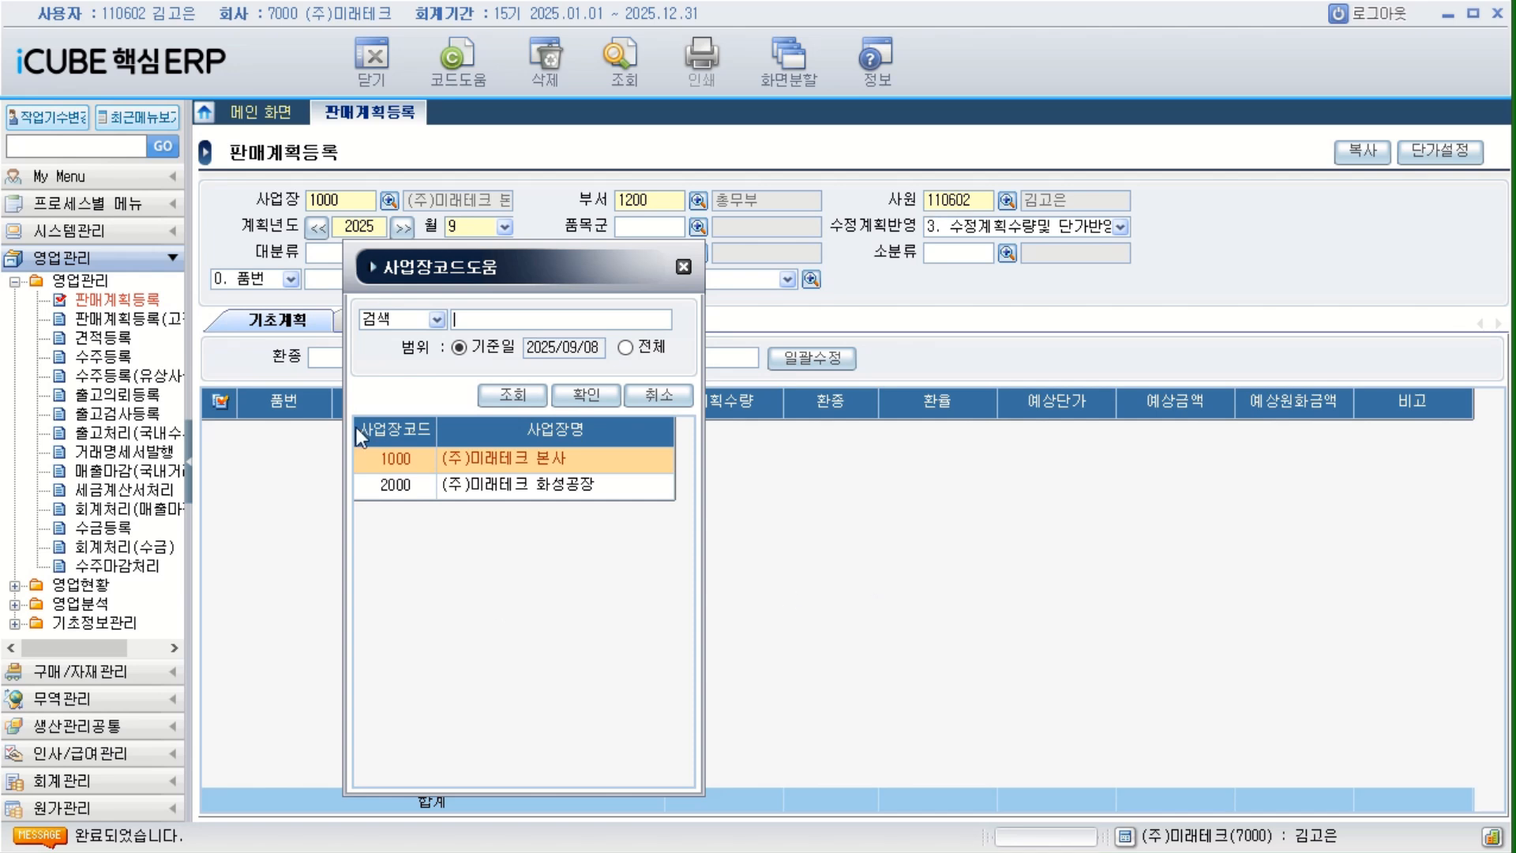
# Close the 사업장 code lookup, open 사용자권한설정 under 시스템관리's 회사등록정보, and close 판매계획등록.
pyautogui.click(684, 267)
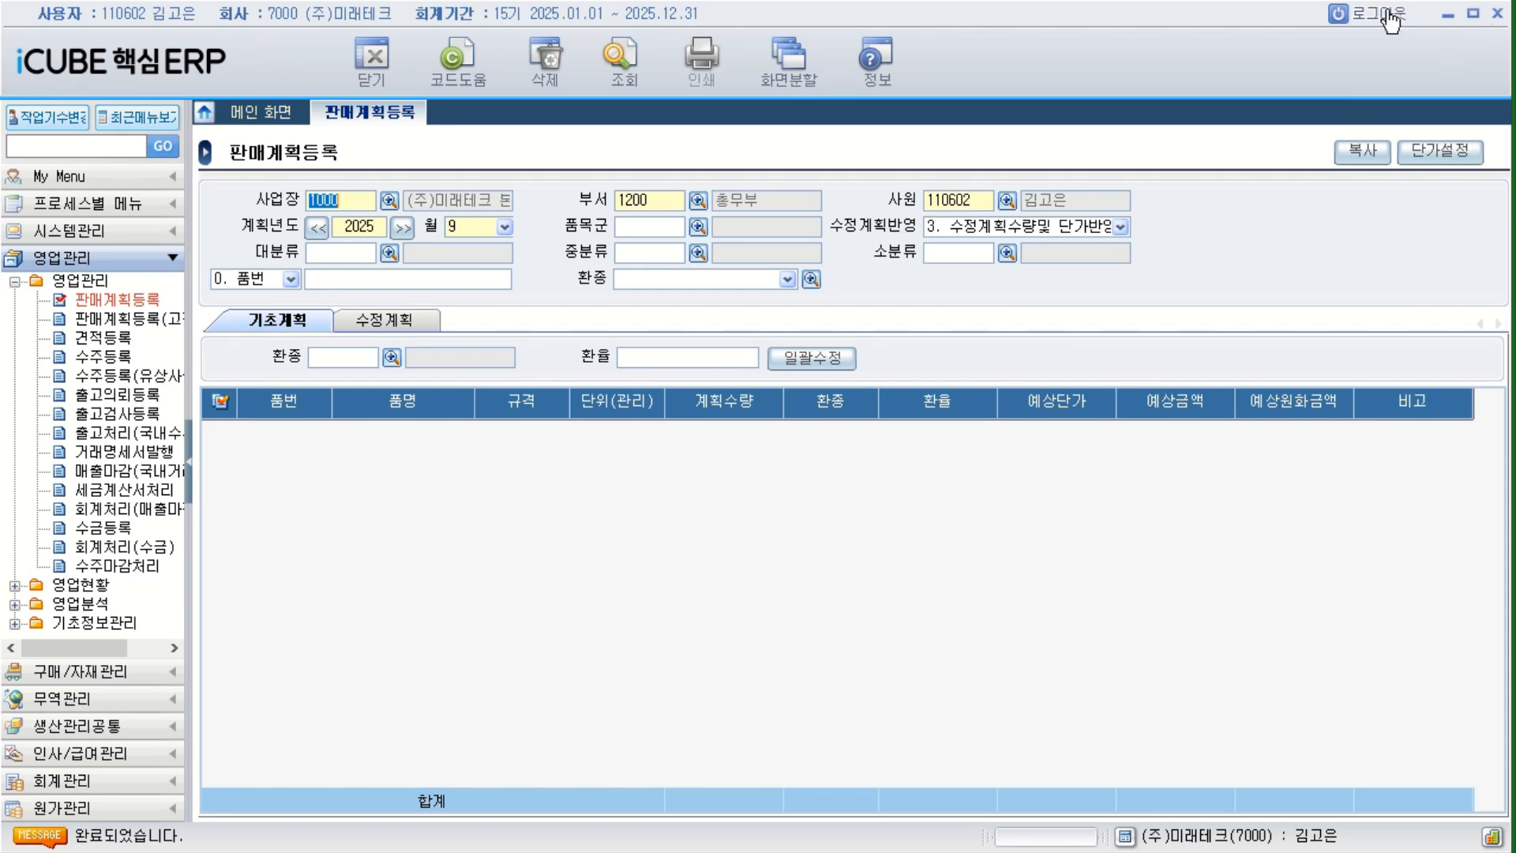
pyautogui.click(103, 235)
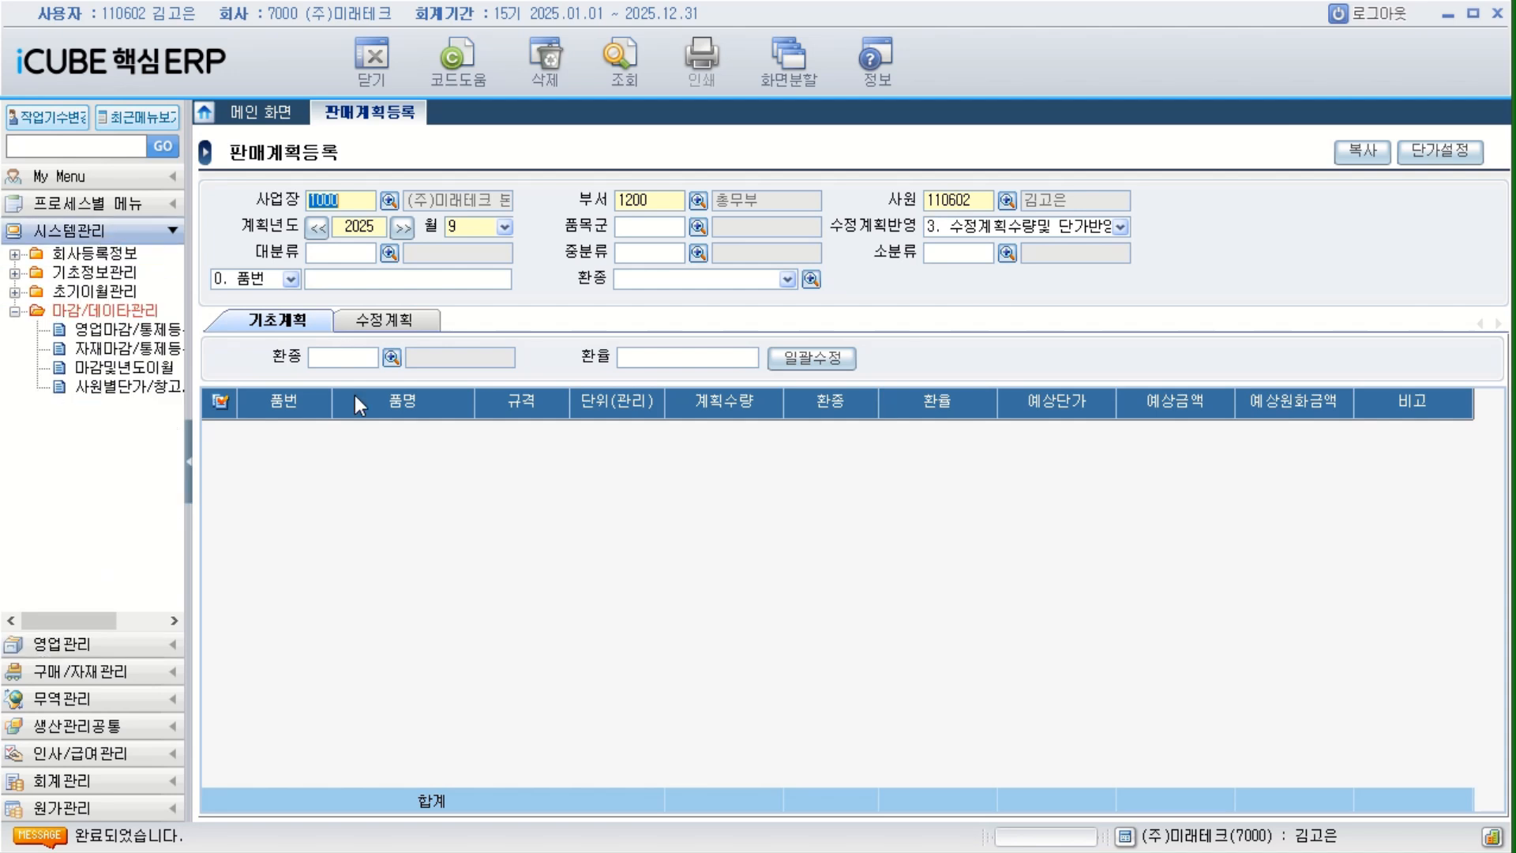
pyautogui.doubleClick(105, 310)
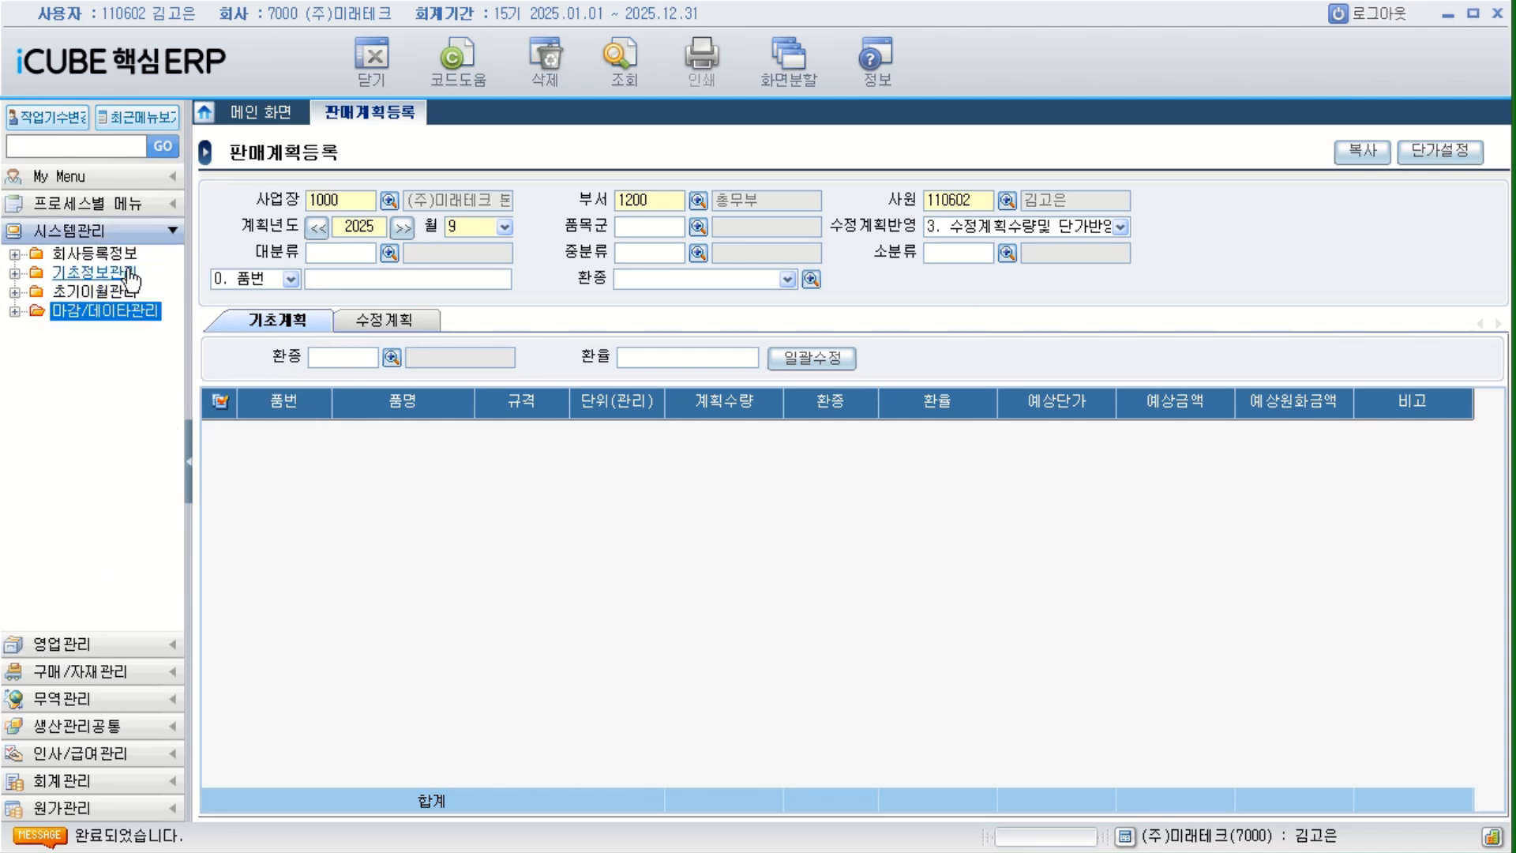
pyautogui.click(109, 261)
pyautogui.doubleClick(109, 260)
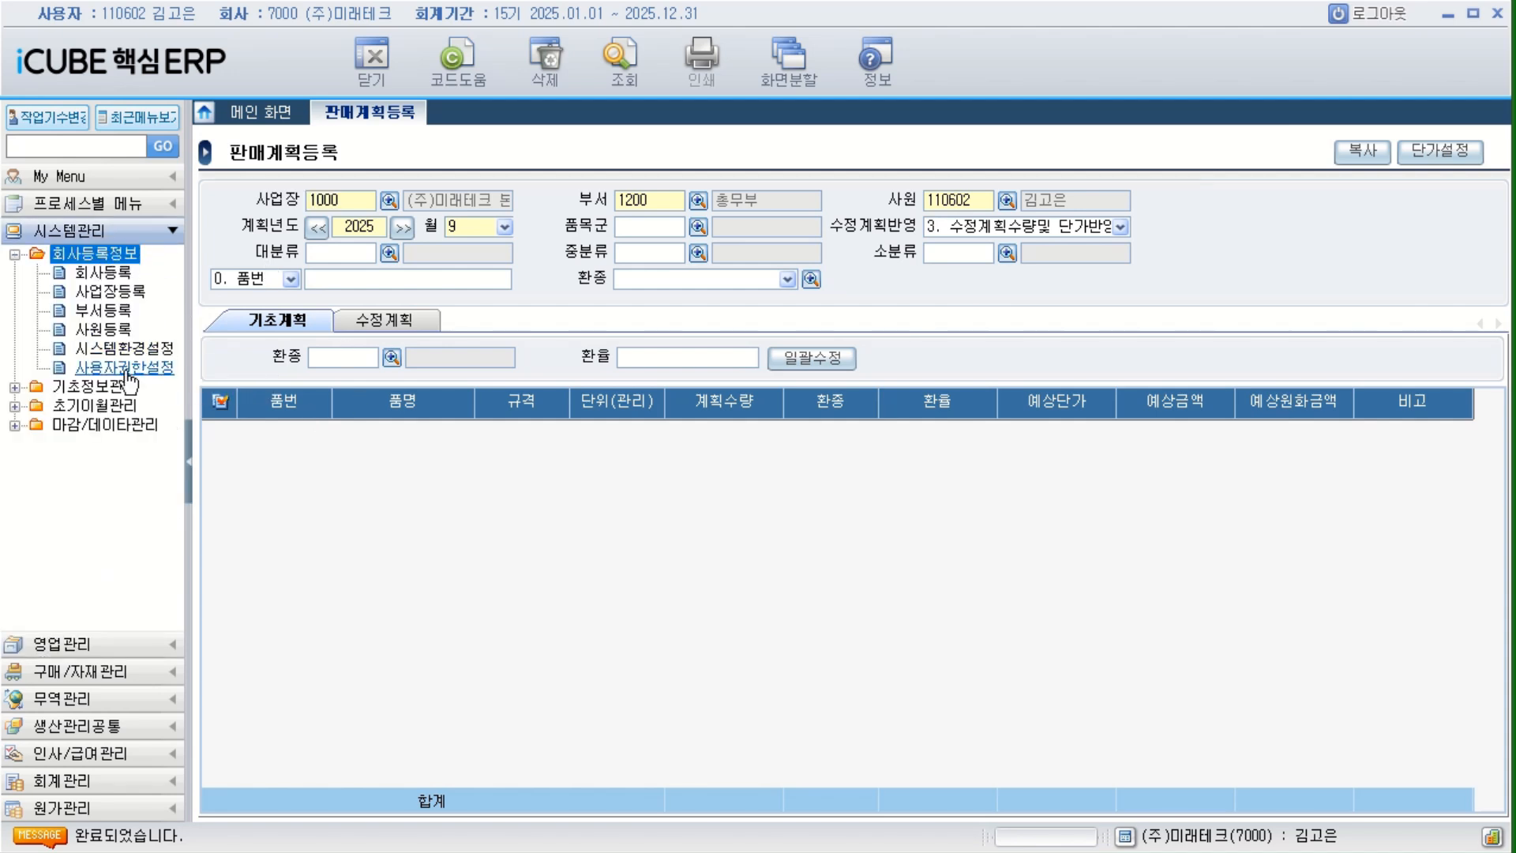
pyautogui.doubleClick(123, 370)
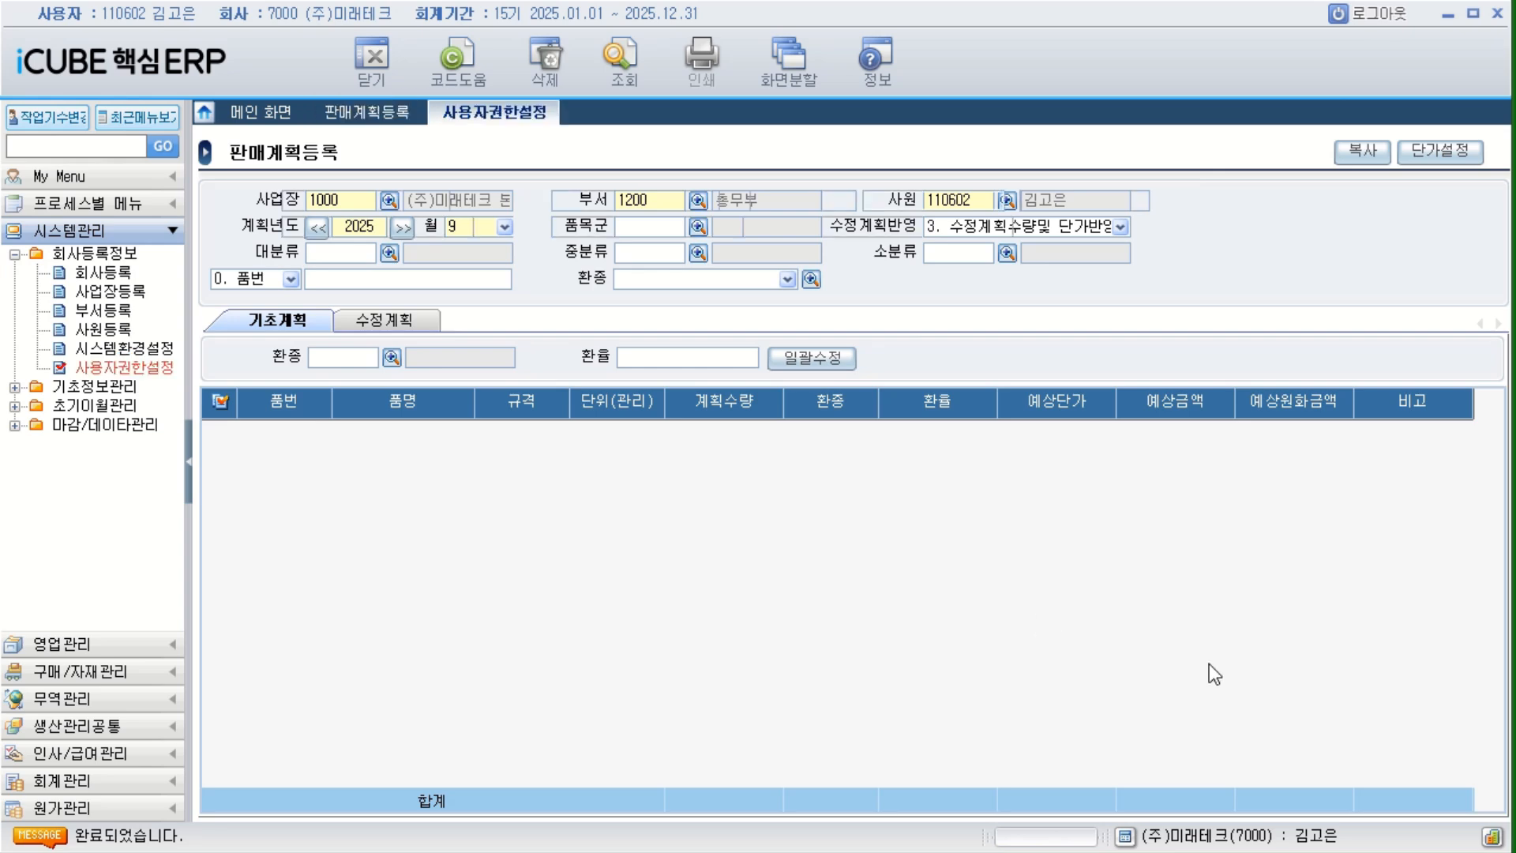
pyautogui.click(365, 112)
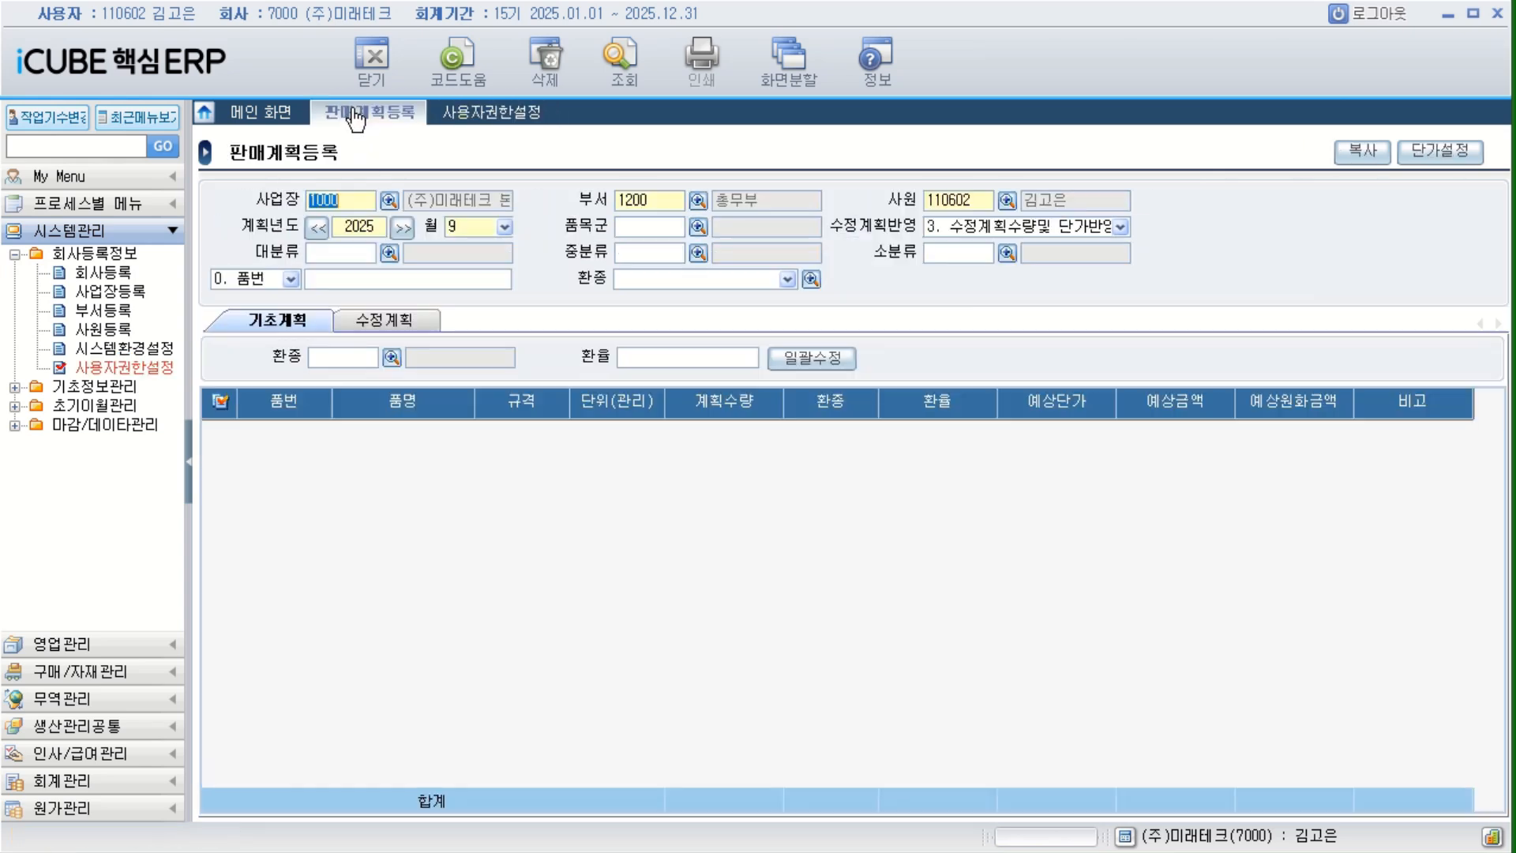
pyautogui.click(372, 59)
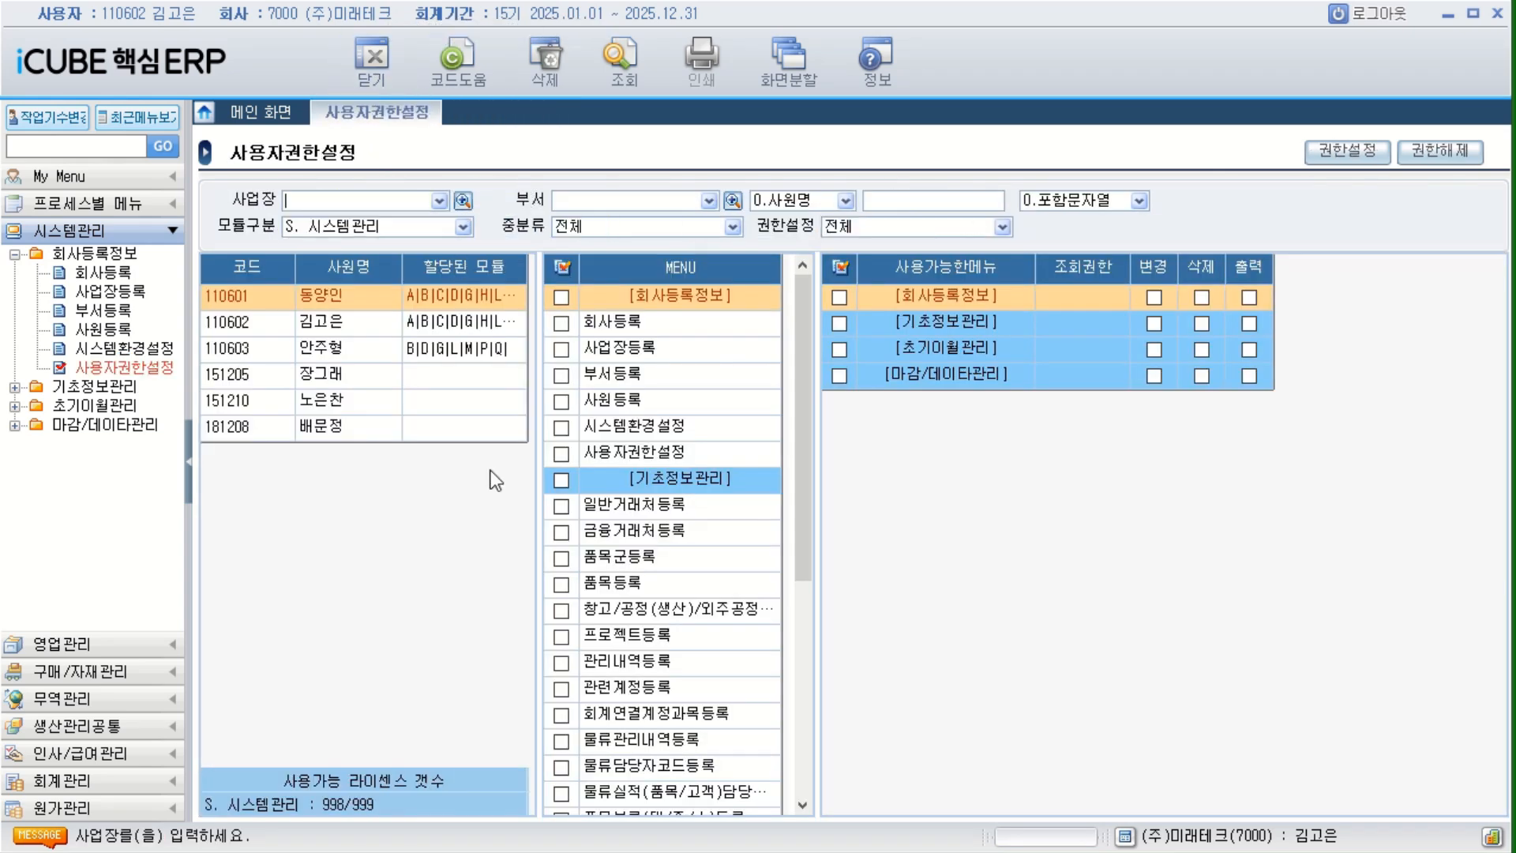
# Copy the third employee's permissions to the fourth employee for all modules, and check the result under module B. 영업관리.
pyautogui.click(338, 376)
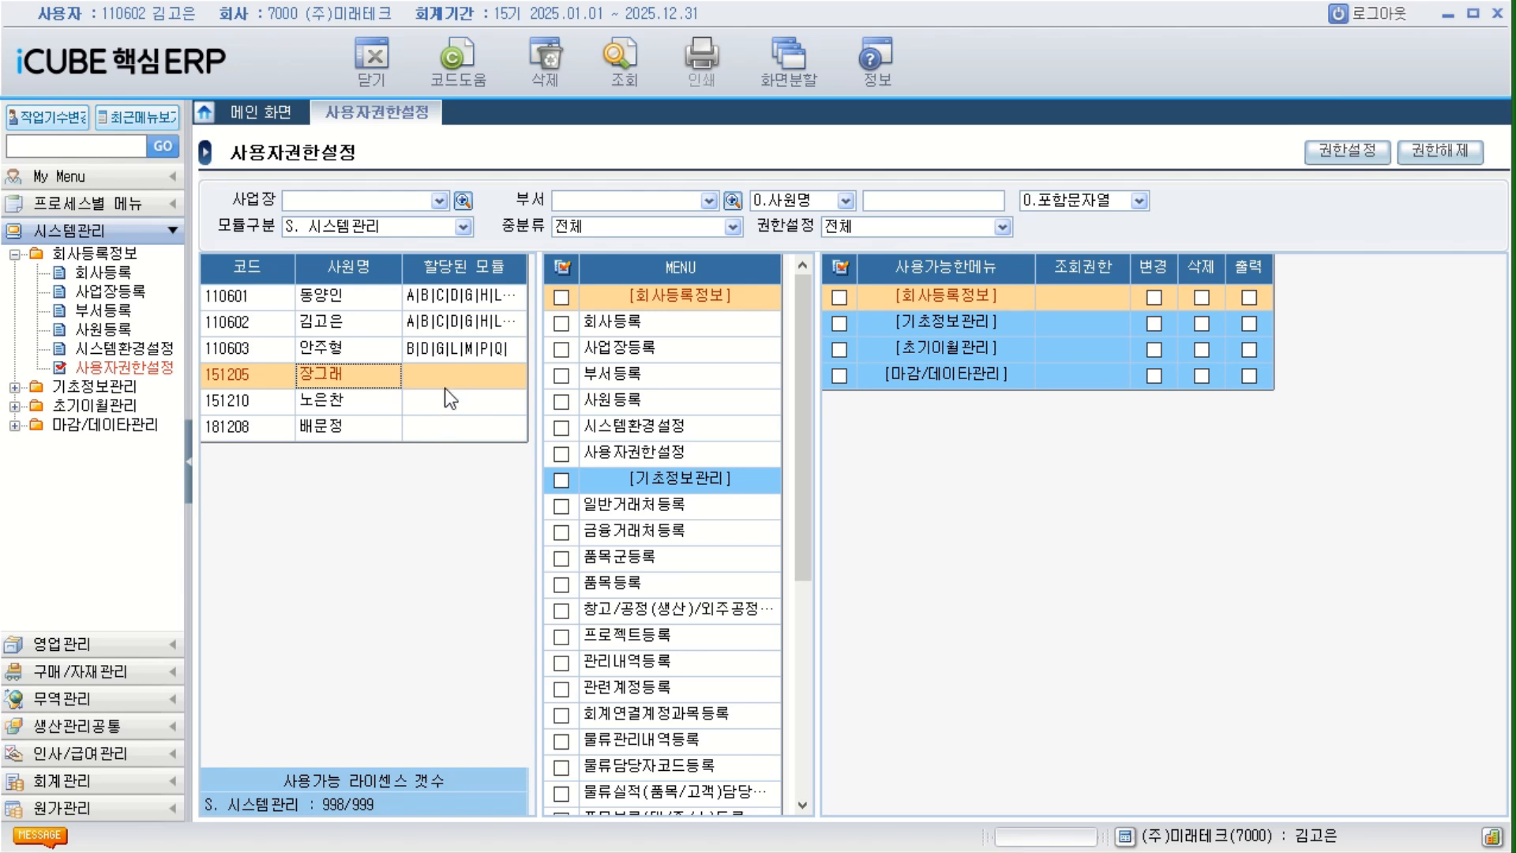
pyautogui.click(452, 353)
pyautogui.rightClick(338, 349)
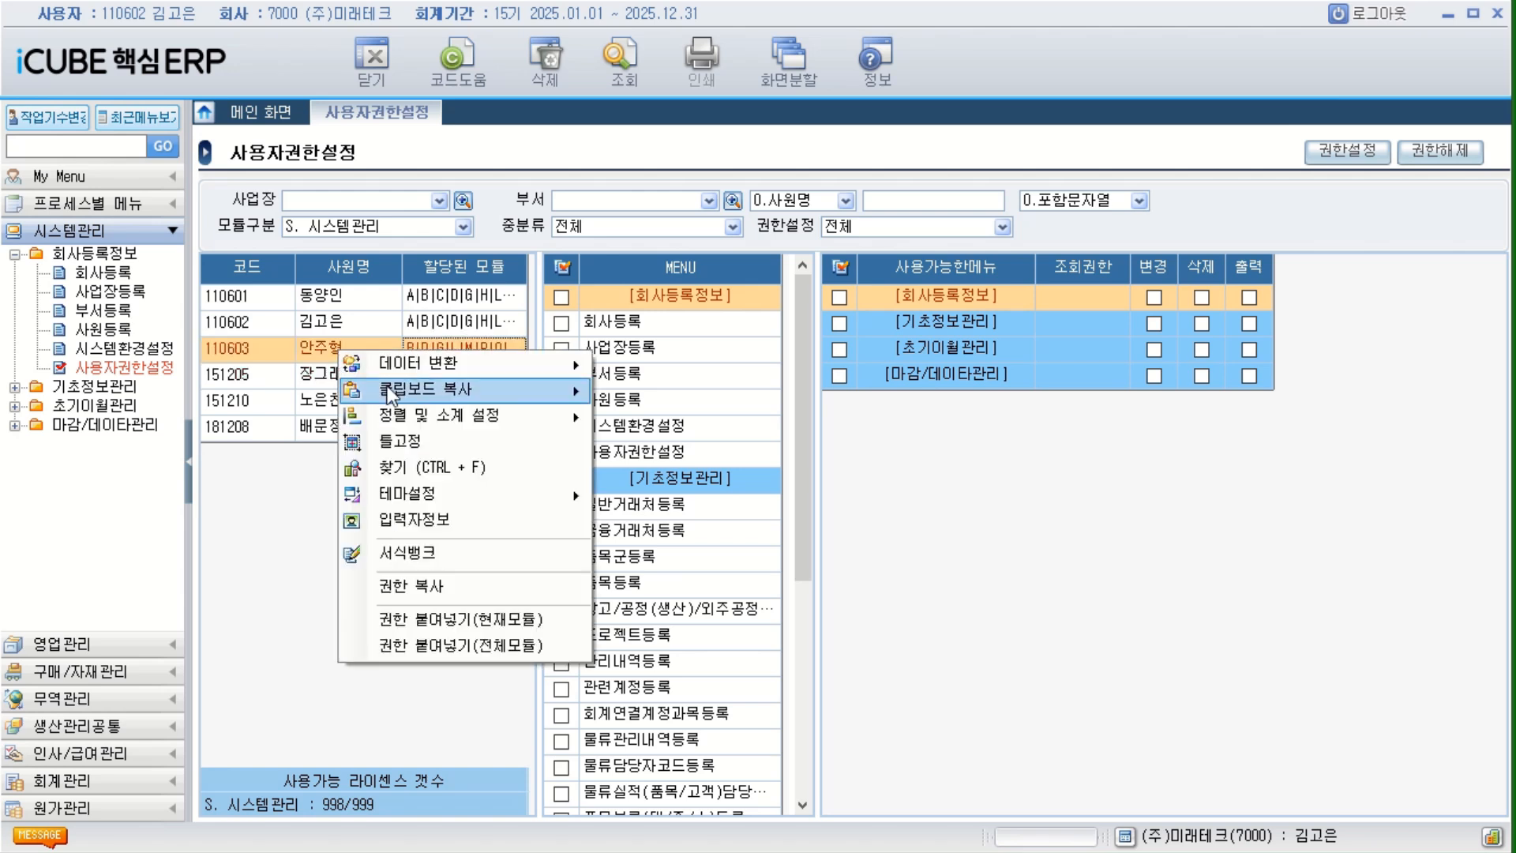
pyautogui.click(436, 594)
pyautogui.click(345, 381)
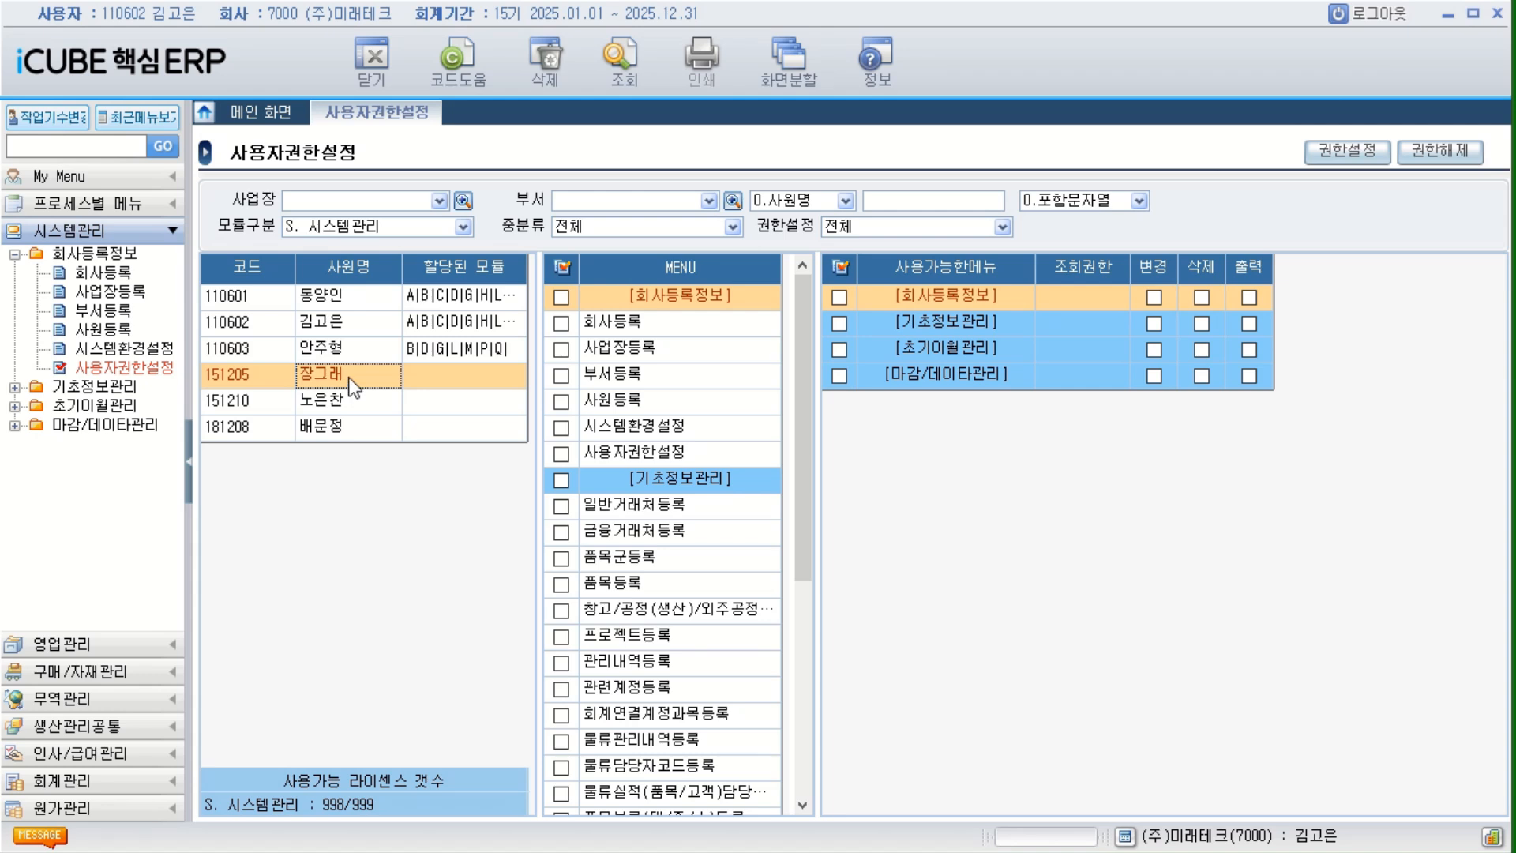
pyautogui.rightClick(344, 380)
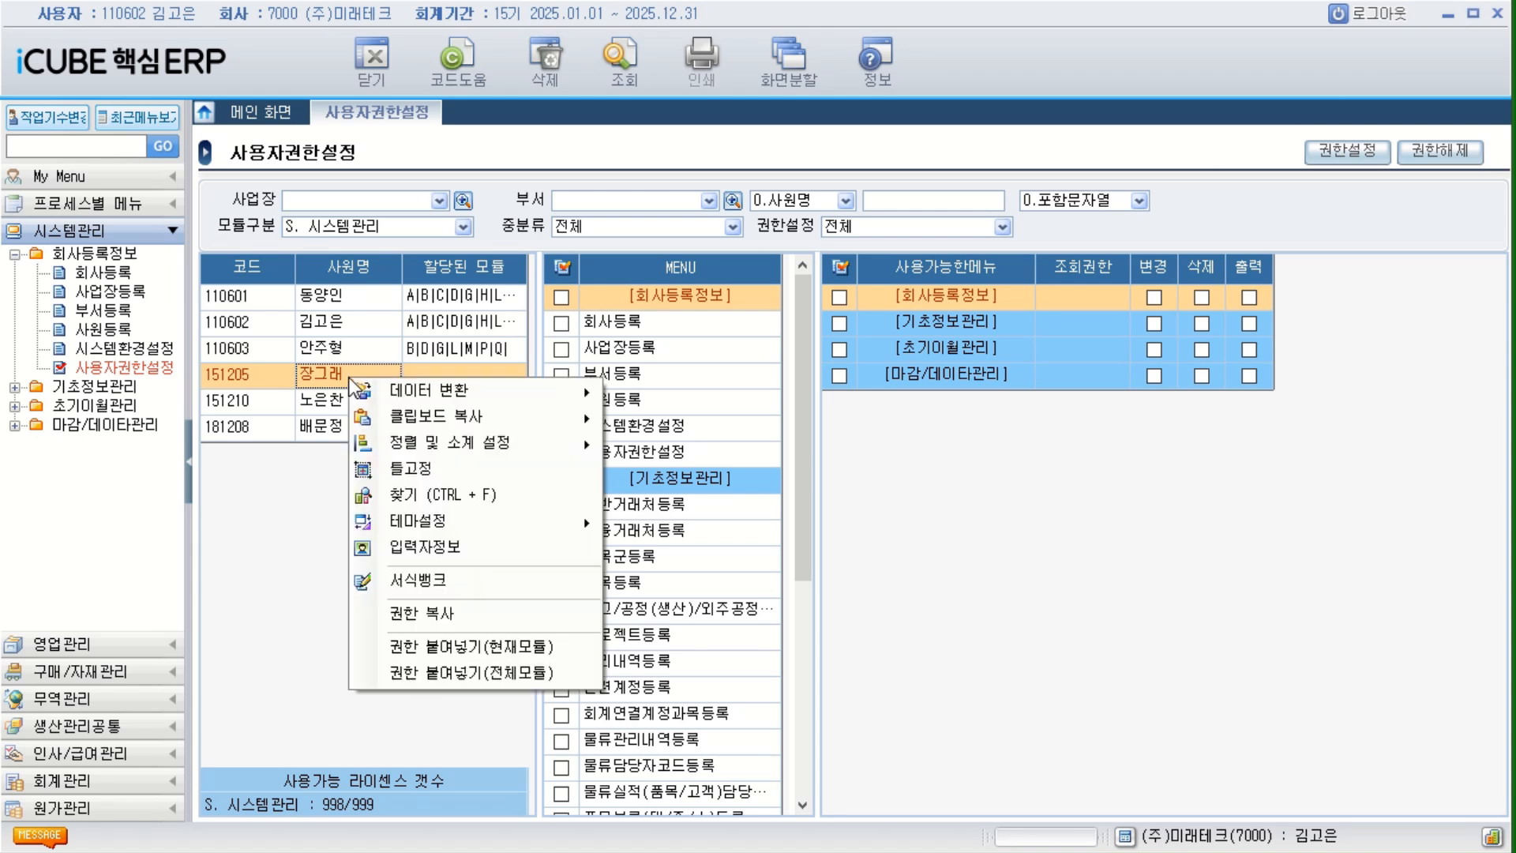
pyautogui.click(484, 673)
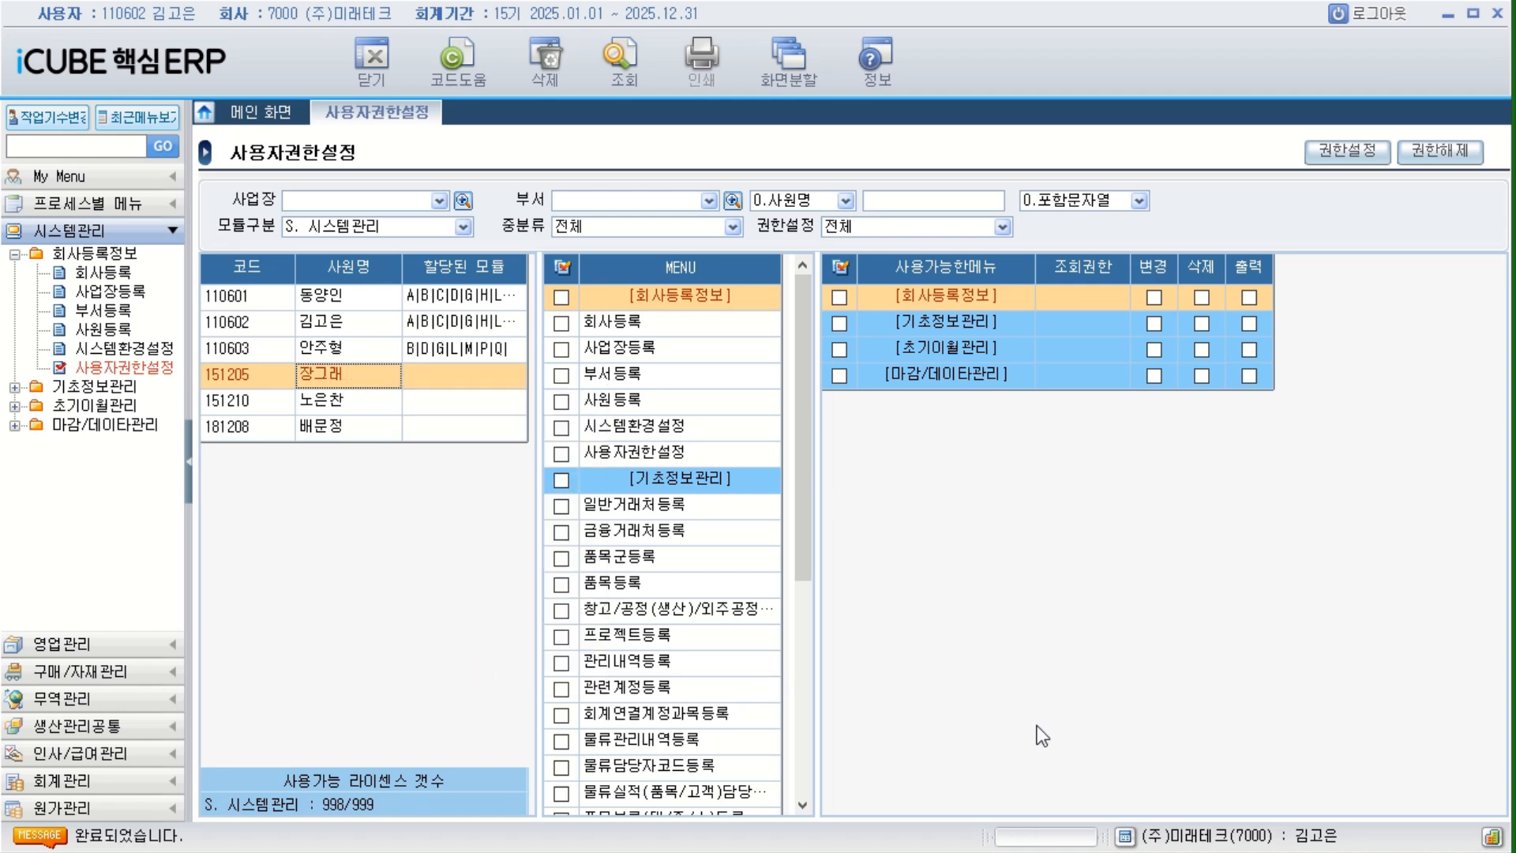
pyautogui.click(464, 226)
pyautogui.click(446, 267)
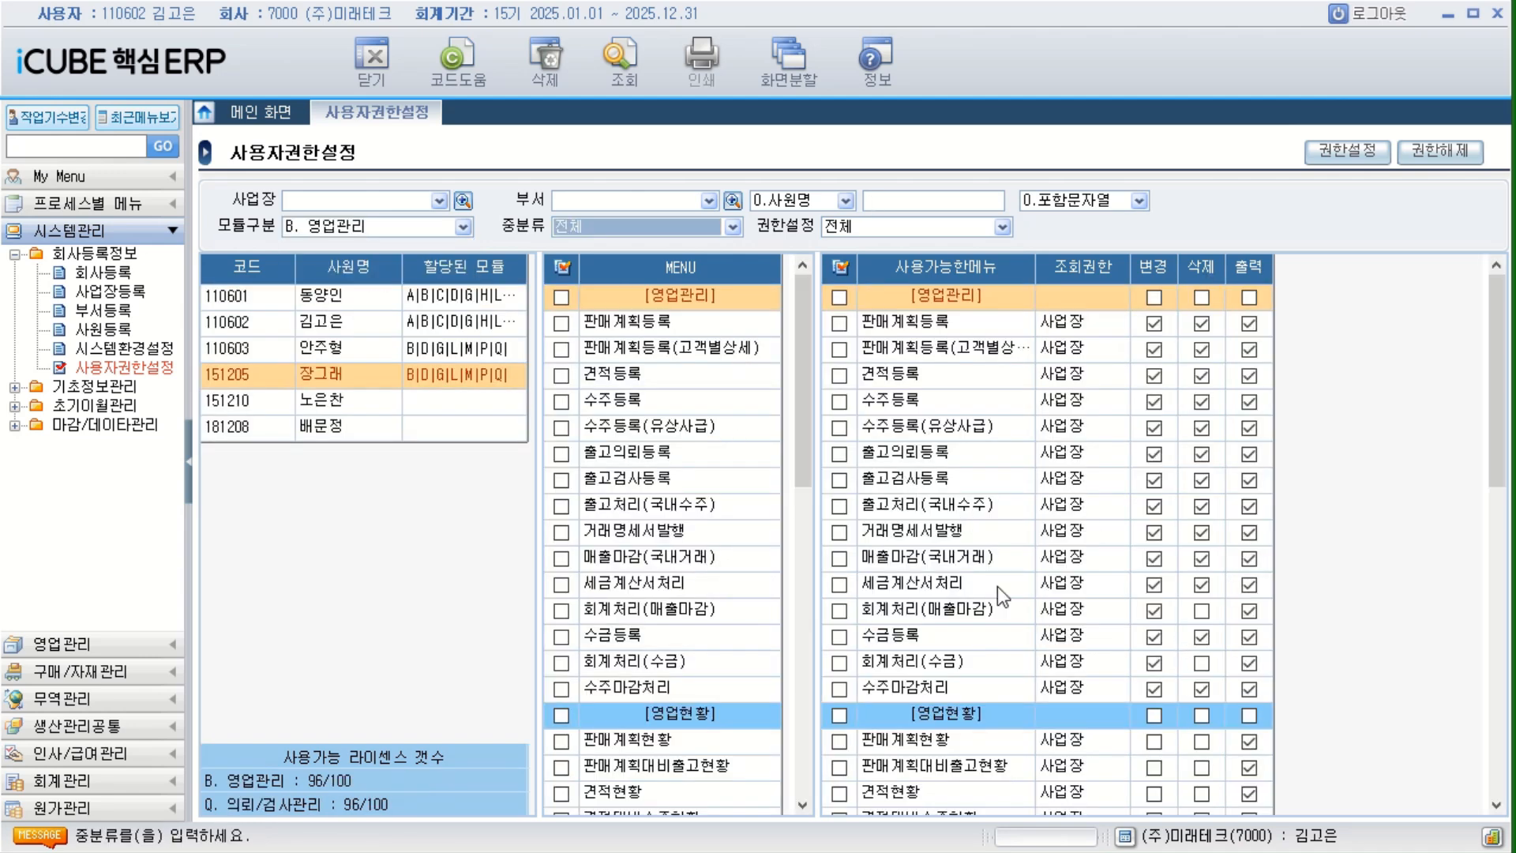
pyautogui.click(491, 400)
pyautogui.moveTo(404, 281); pyautogui.dragTo(381, 280)
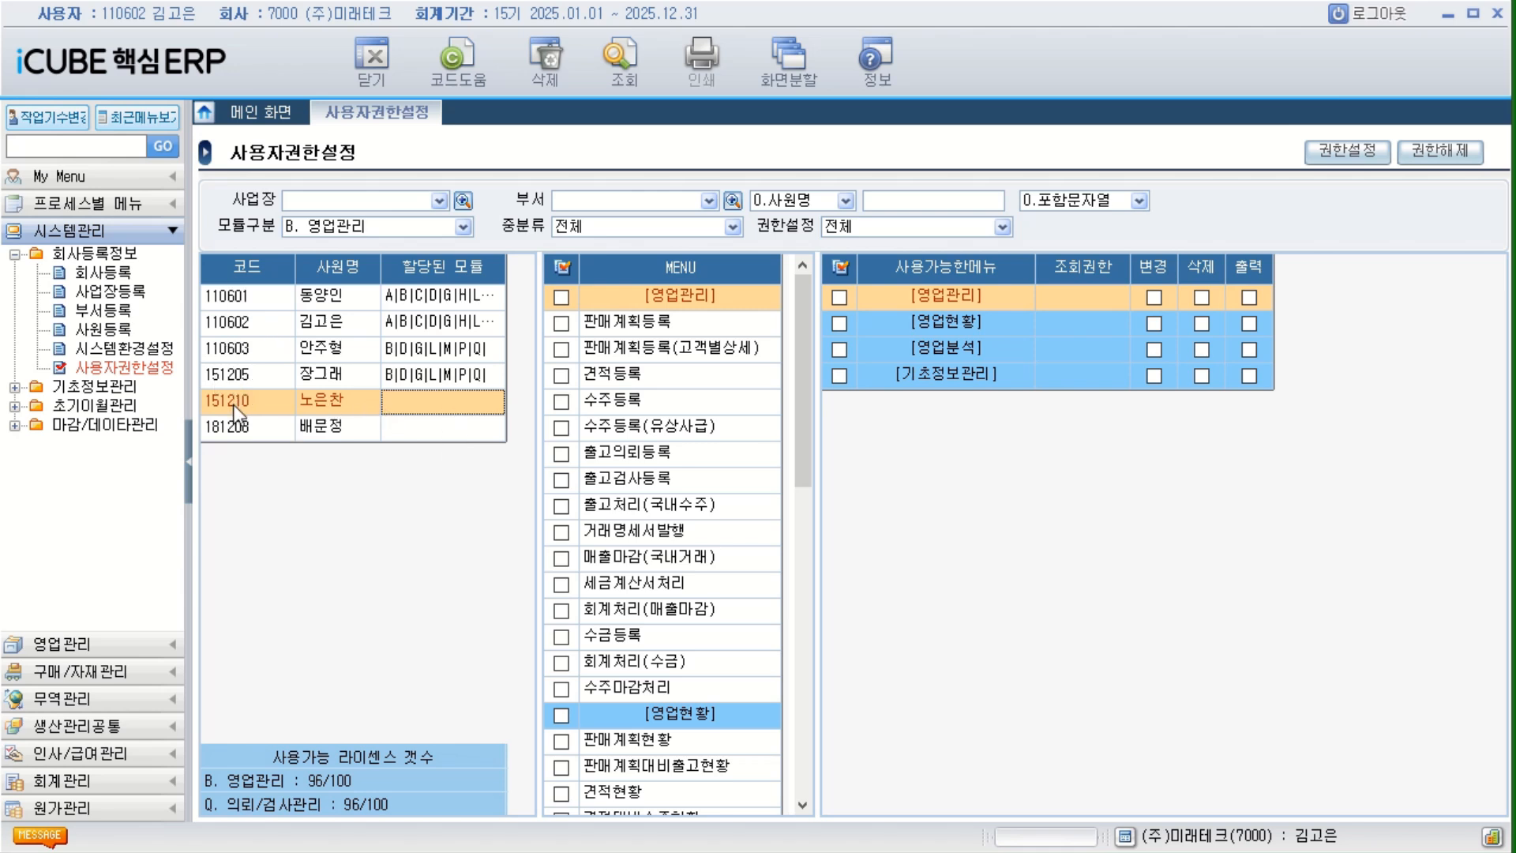
pyautogui.click(468, 437)
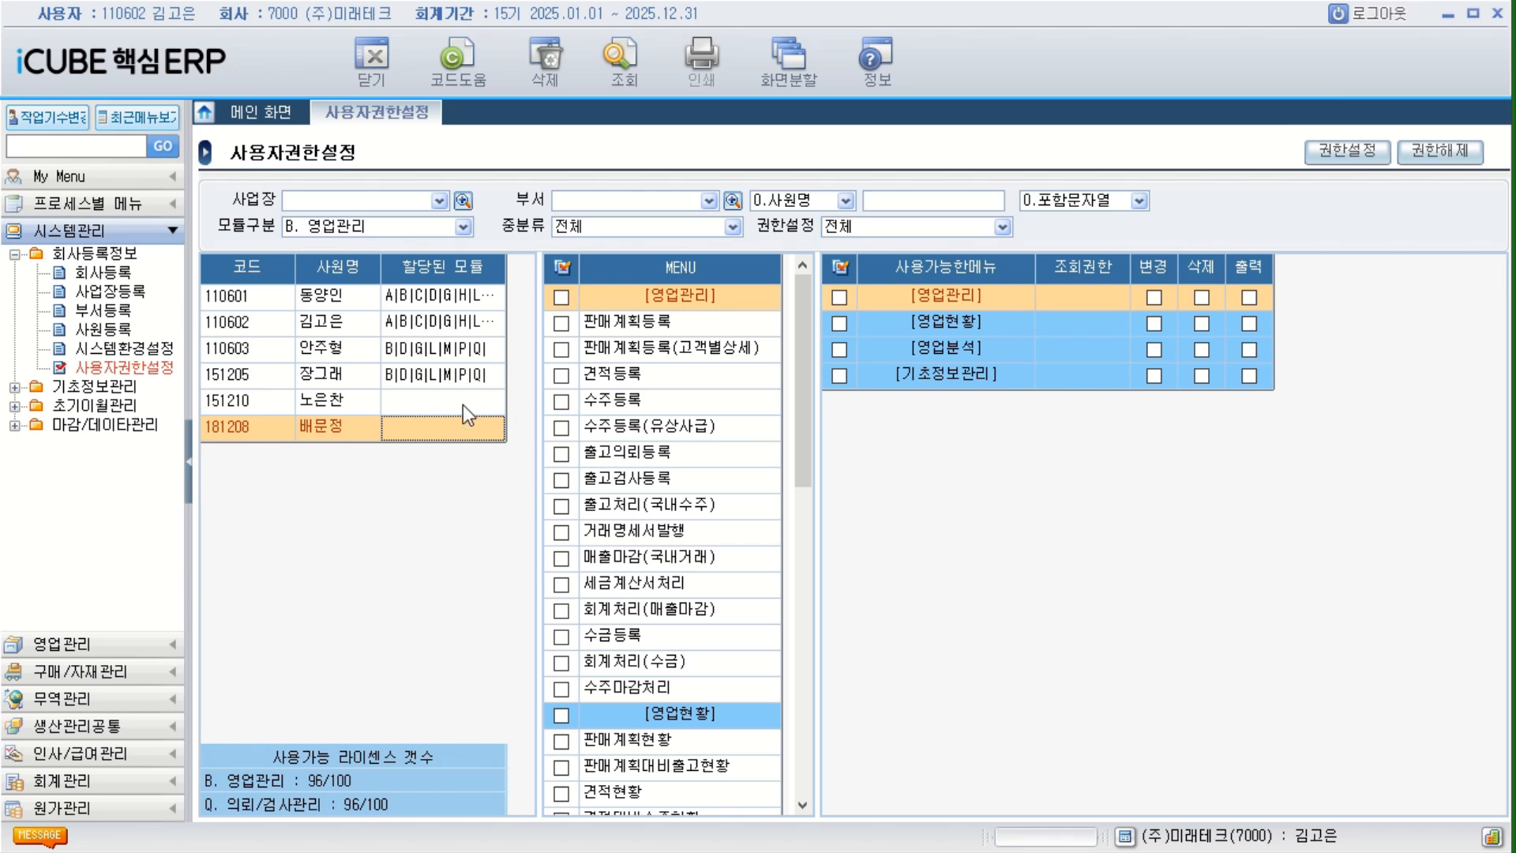
pyautogui.click(463, 401)
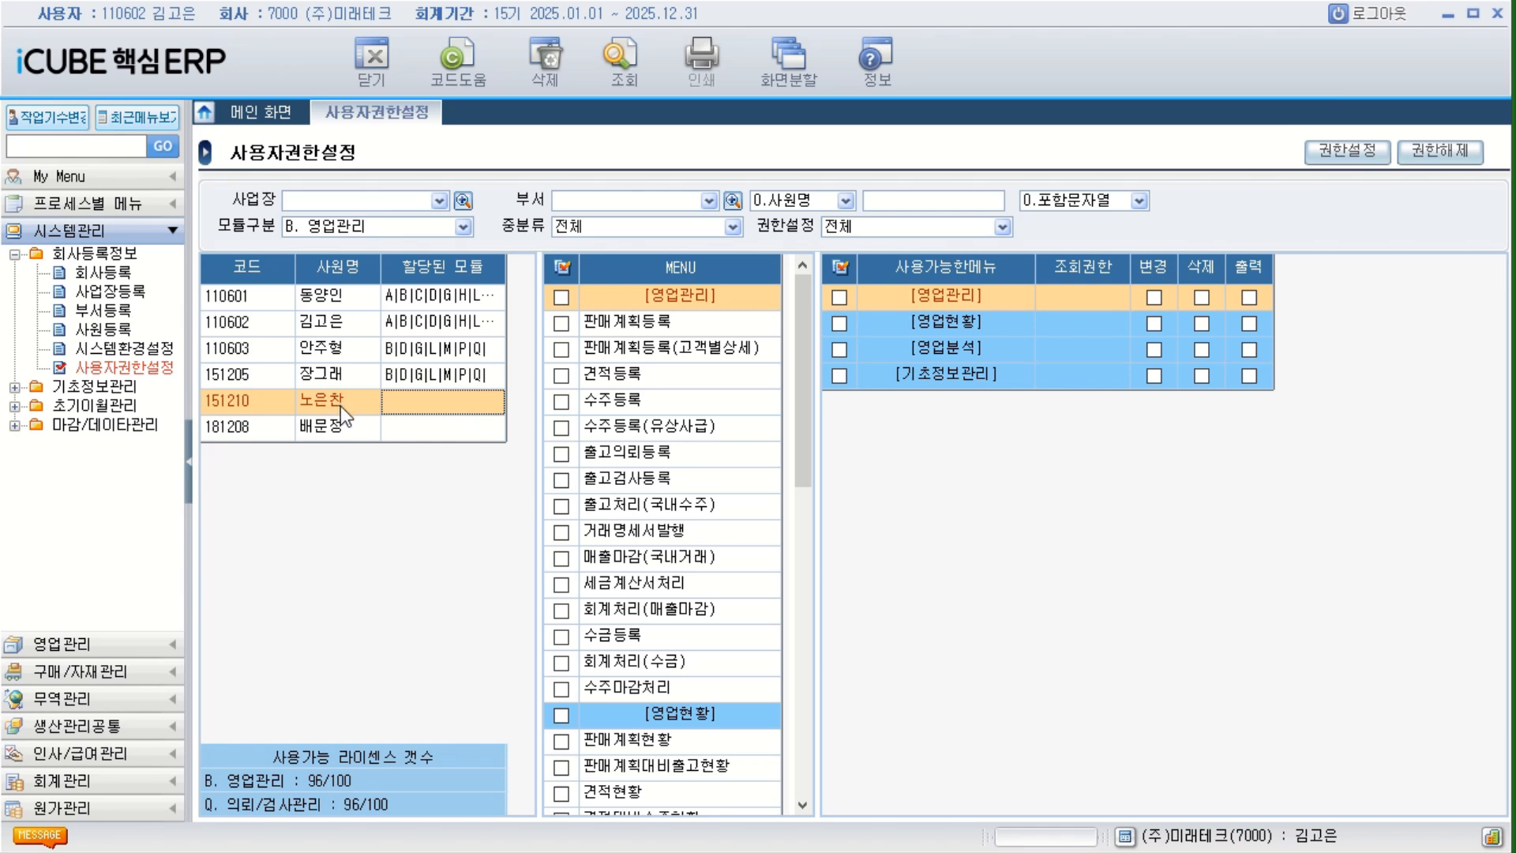
# Grant the sixth employee all menus of module P. 구매/자재관리 with 조회권한 set to 2. 사업장.
pyautogui.click(353, 438)
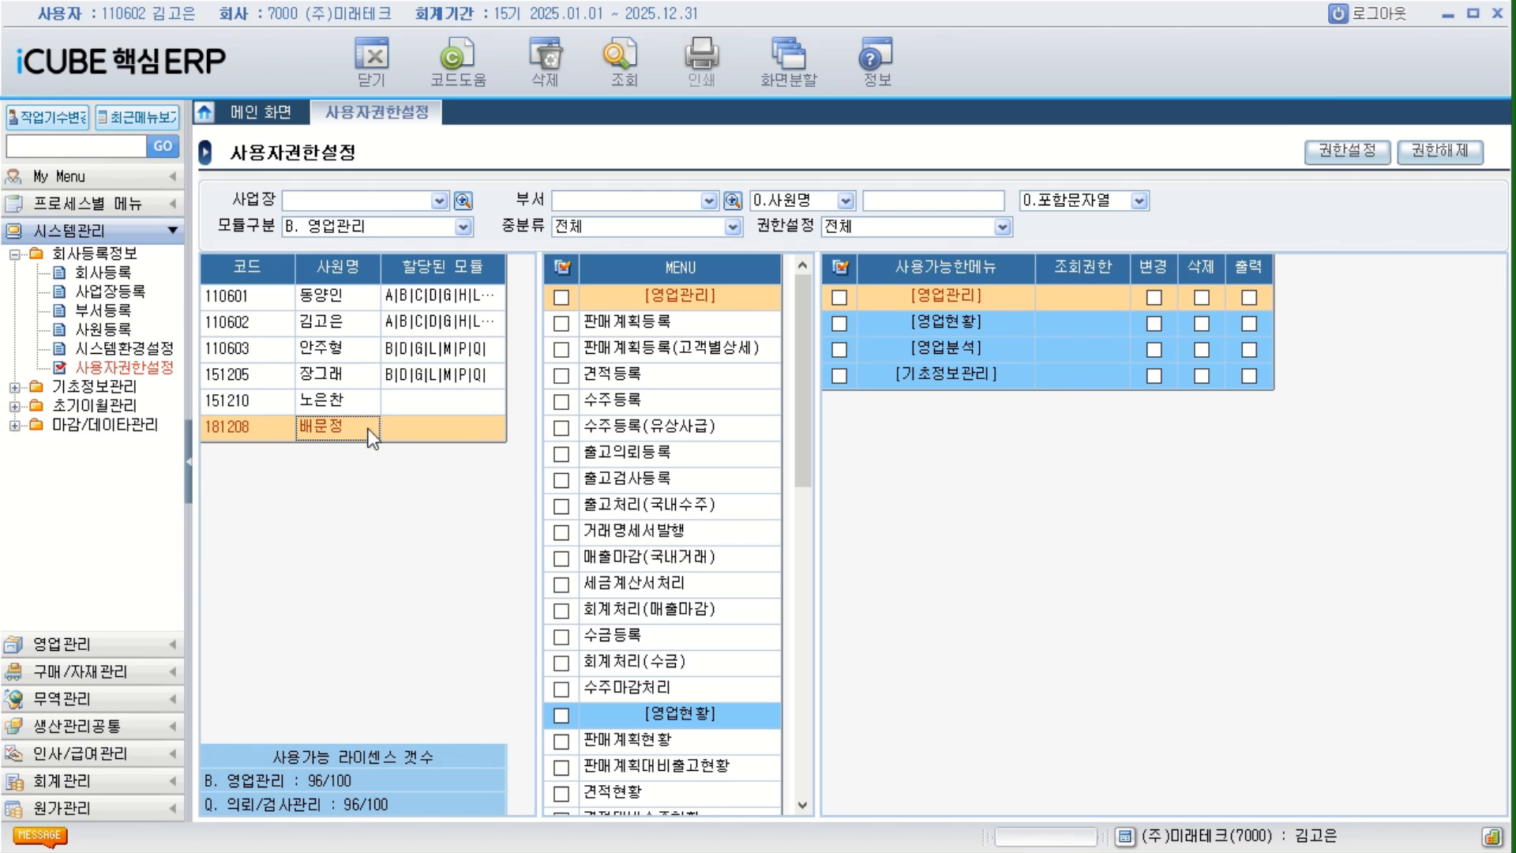
pyautogui.click(462, 227)
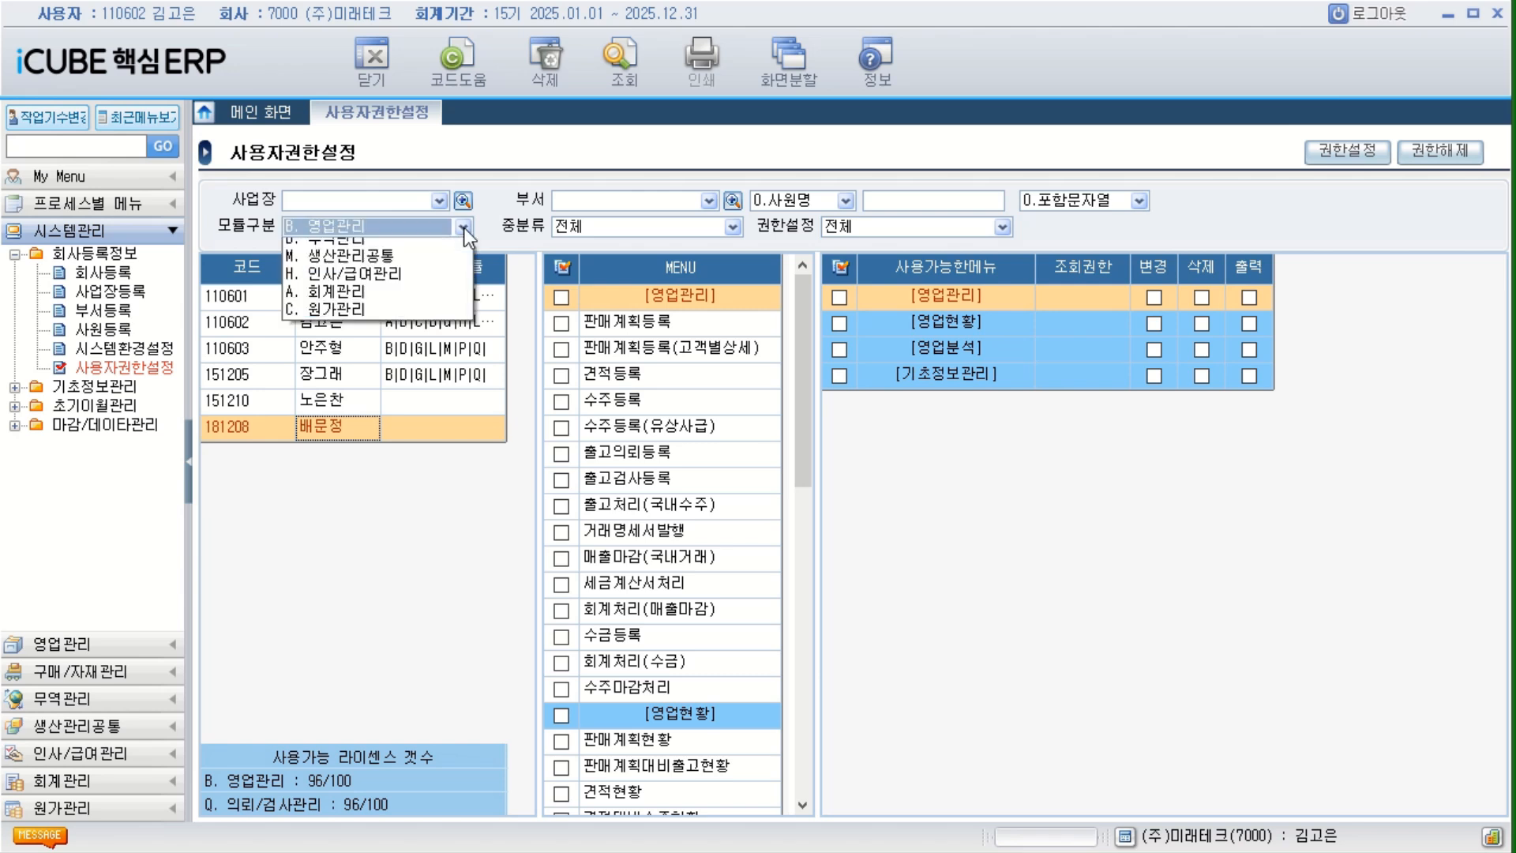
pyautogui.click(406, 285)
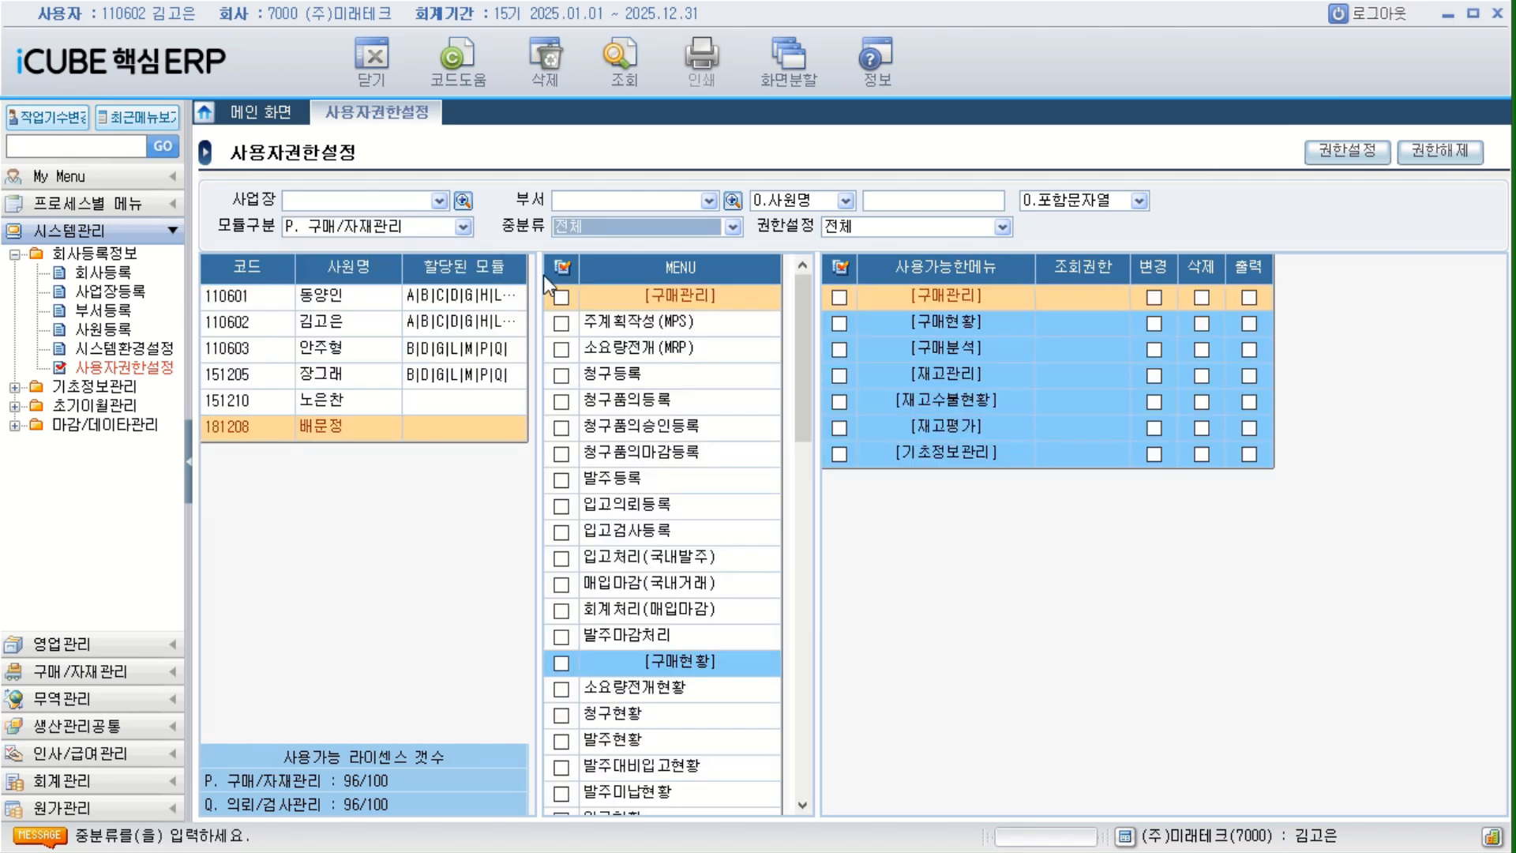
pyautogui.click(562, 267)
pyautogui.click(1341, 154)
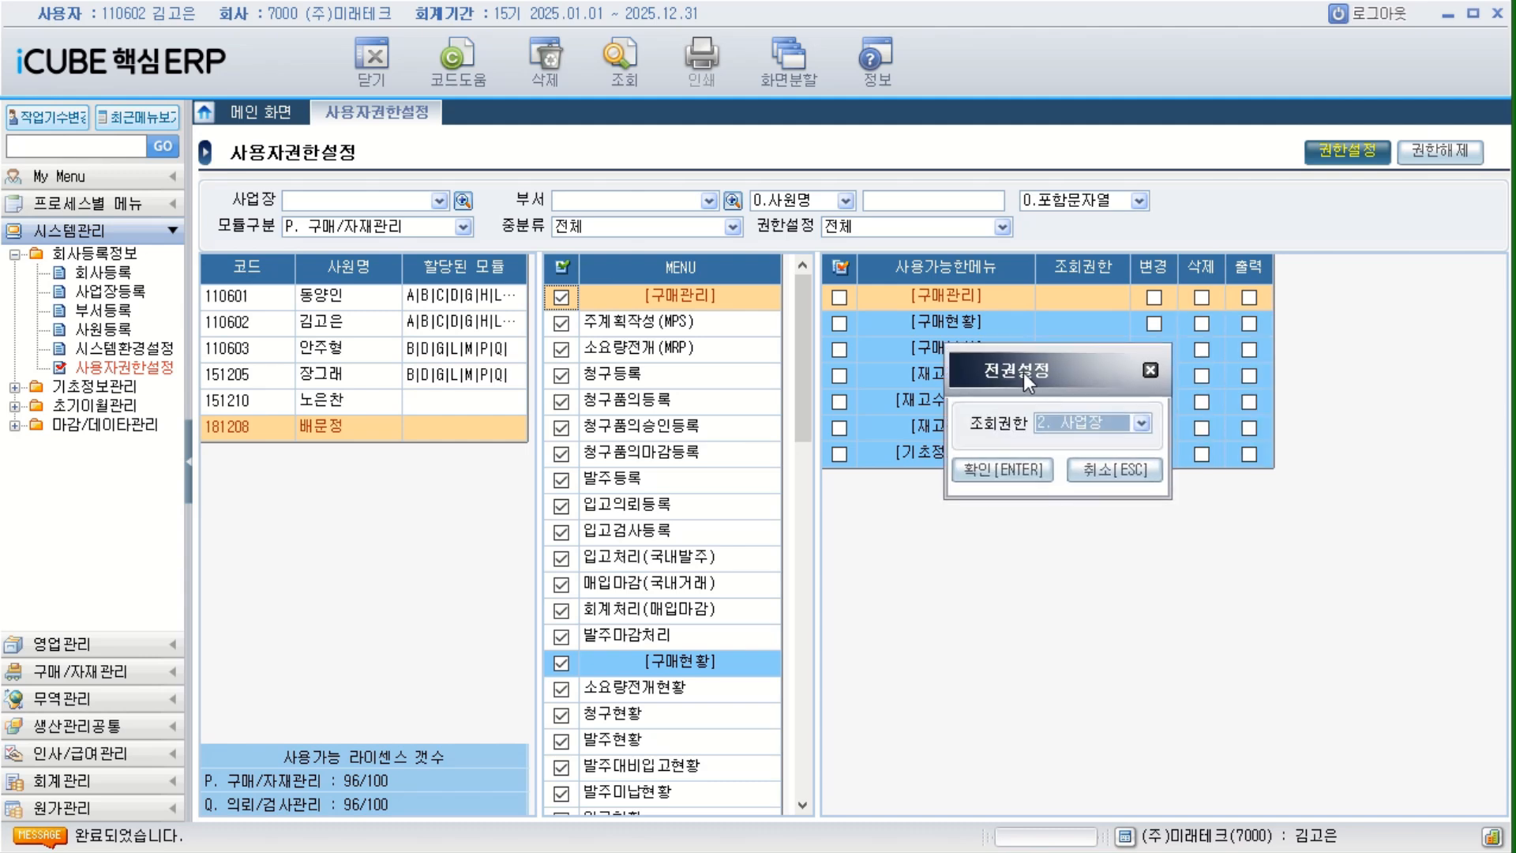
pyautogui.click(1001, 480)
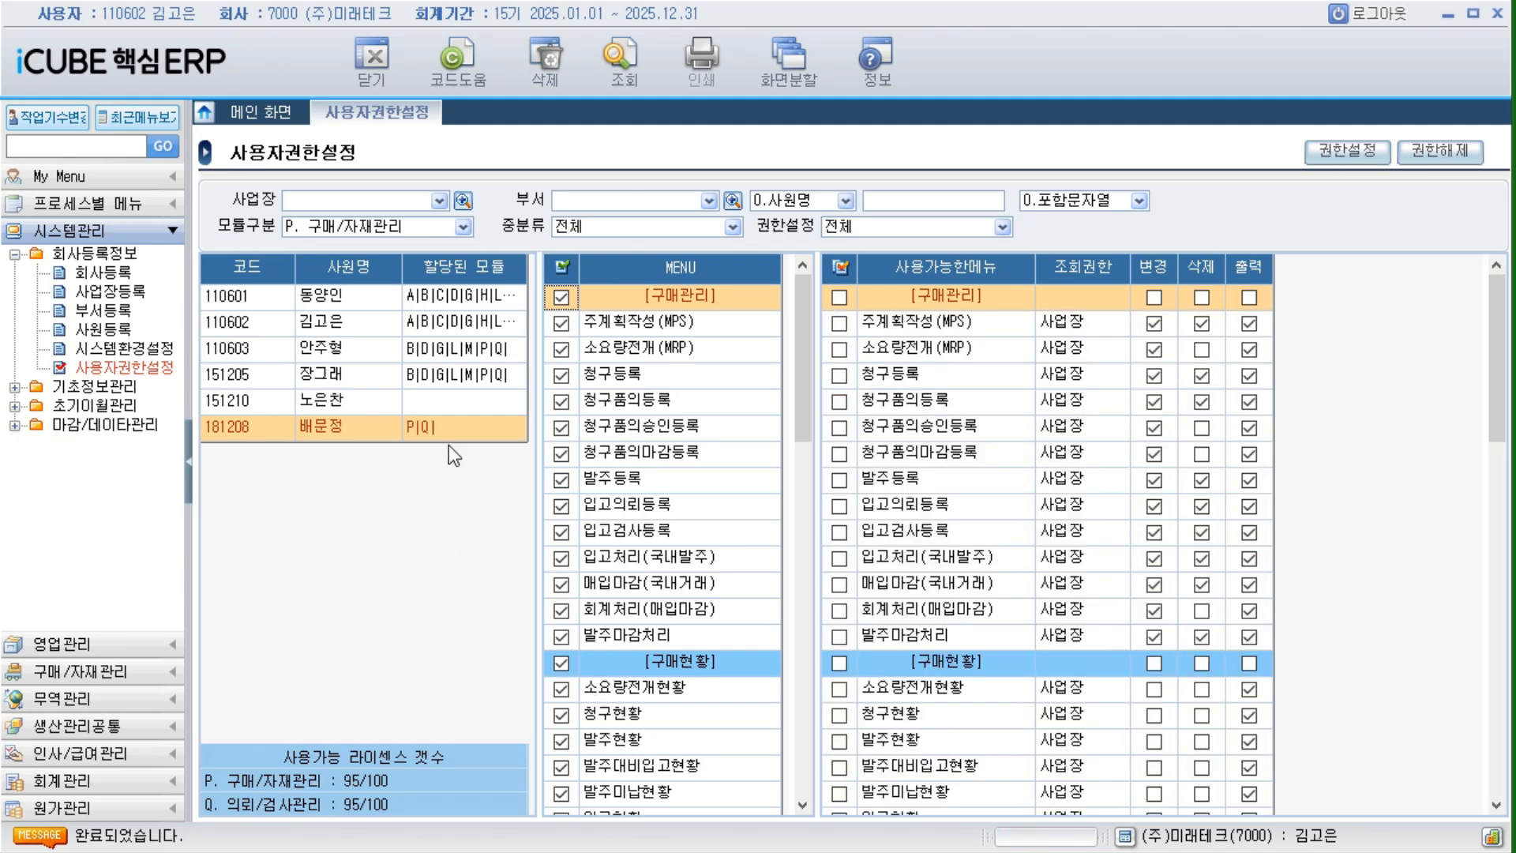
# Grant the sixth employee all menus of module M. 생산관리공통 with 사업장 조회권한.
pyautogui.click(465, 226)
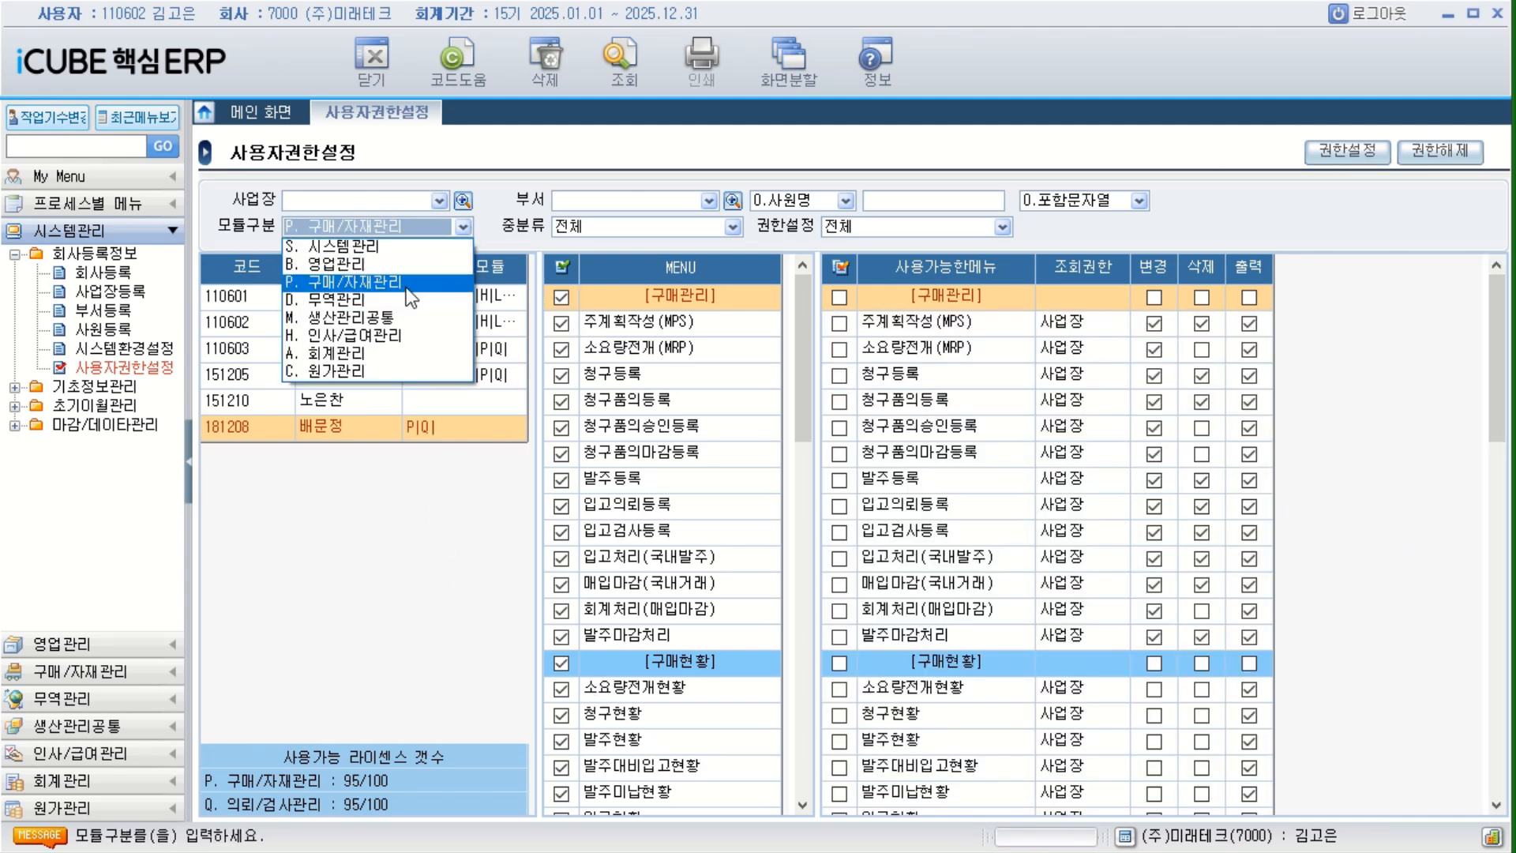
pyautogui.click(379, 310)
pyautogui.click(562, 268)
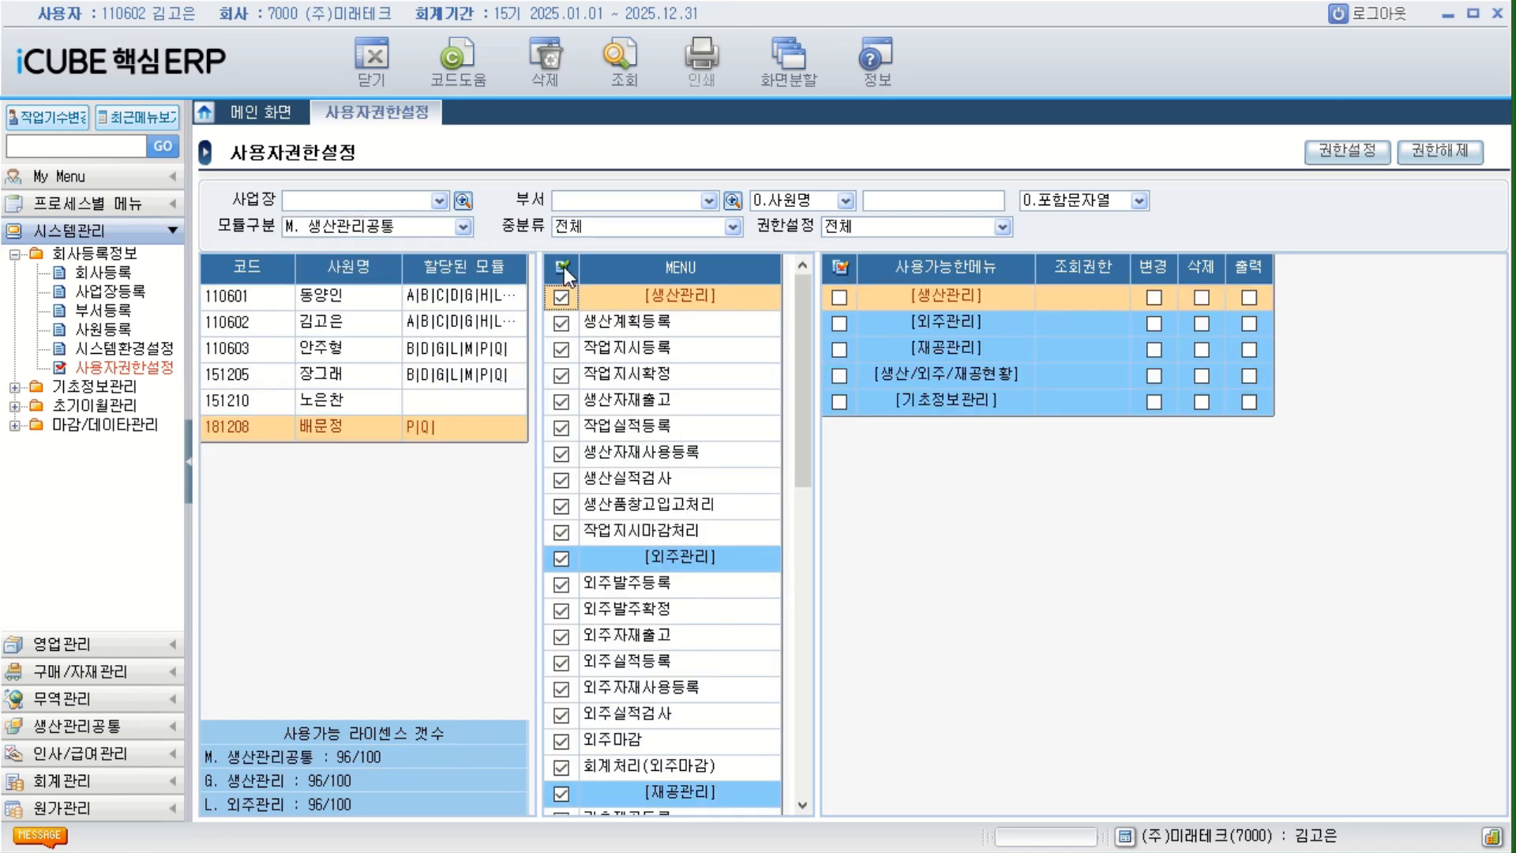
pyautogui.click(1347, 150)
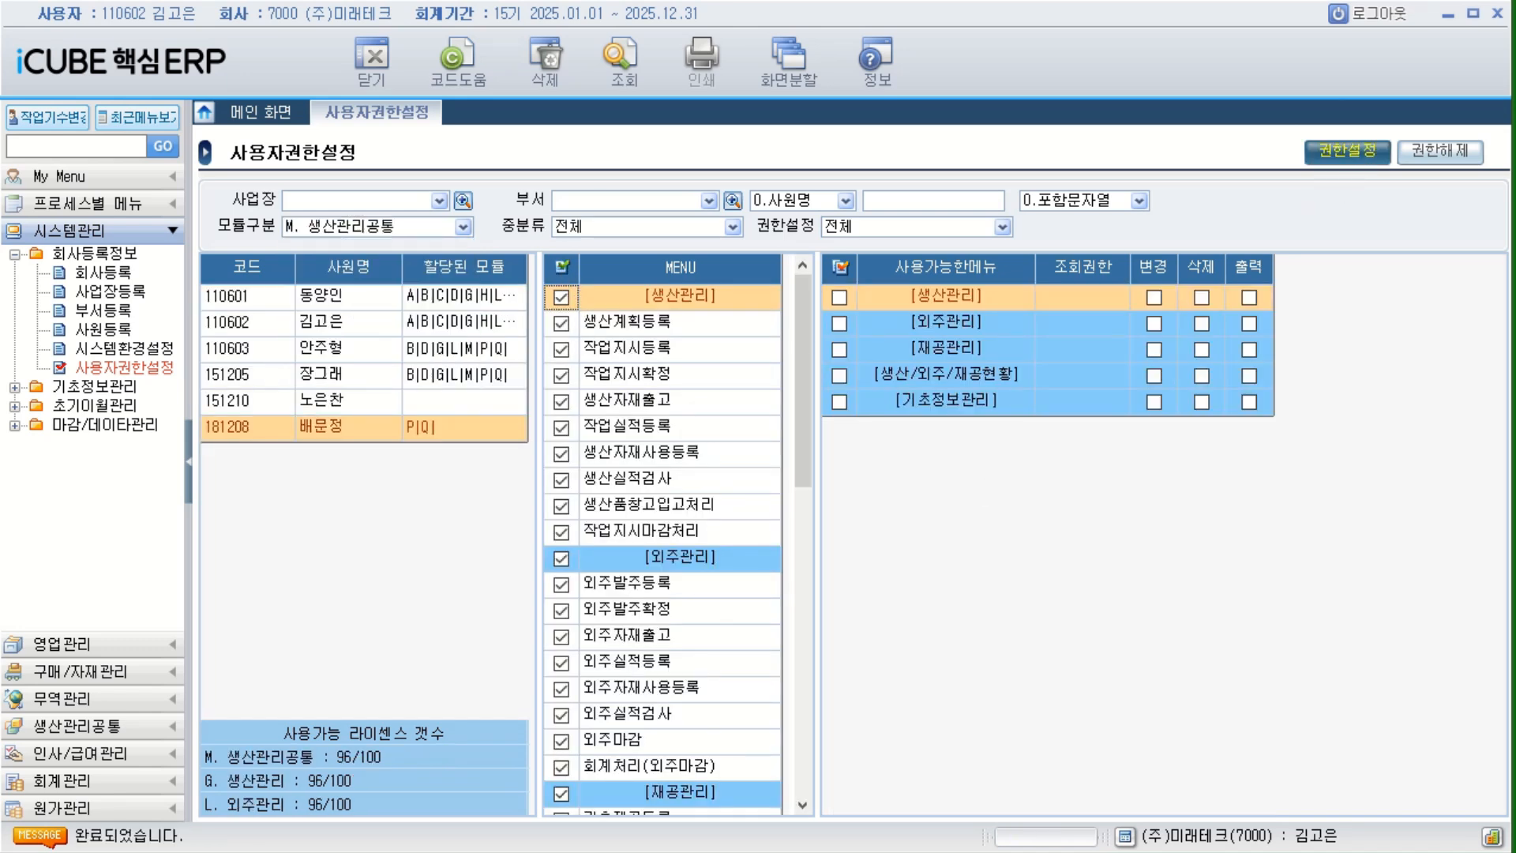
pyautogui.click(693, 443)
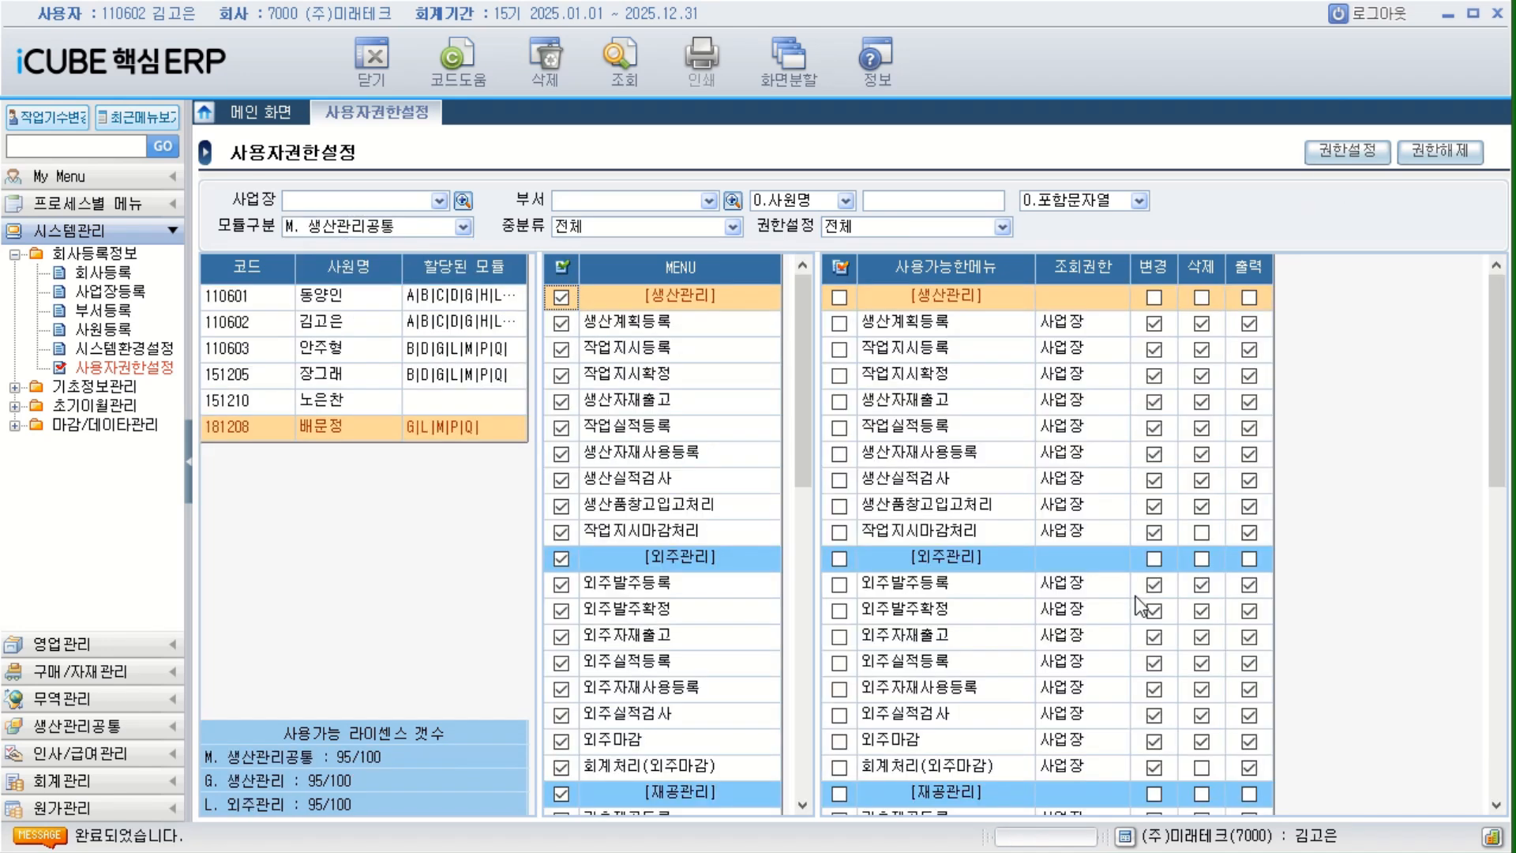
# Copy the sixth employee's permissions to the fifth employee for all modules, and refresh the list to check the assigned modules.
pyautogui.click(411, 396)
pyautogui.click(380, 436)
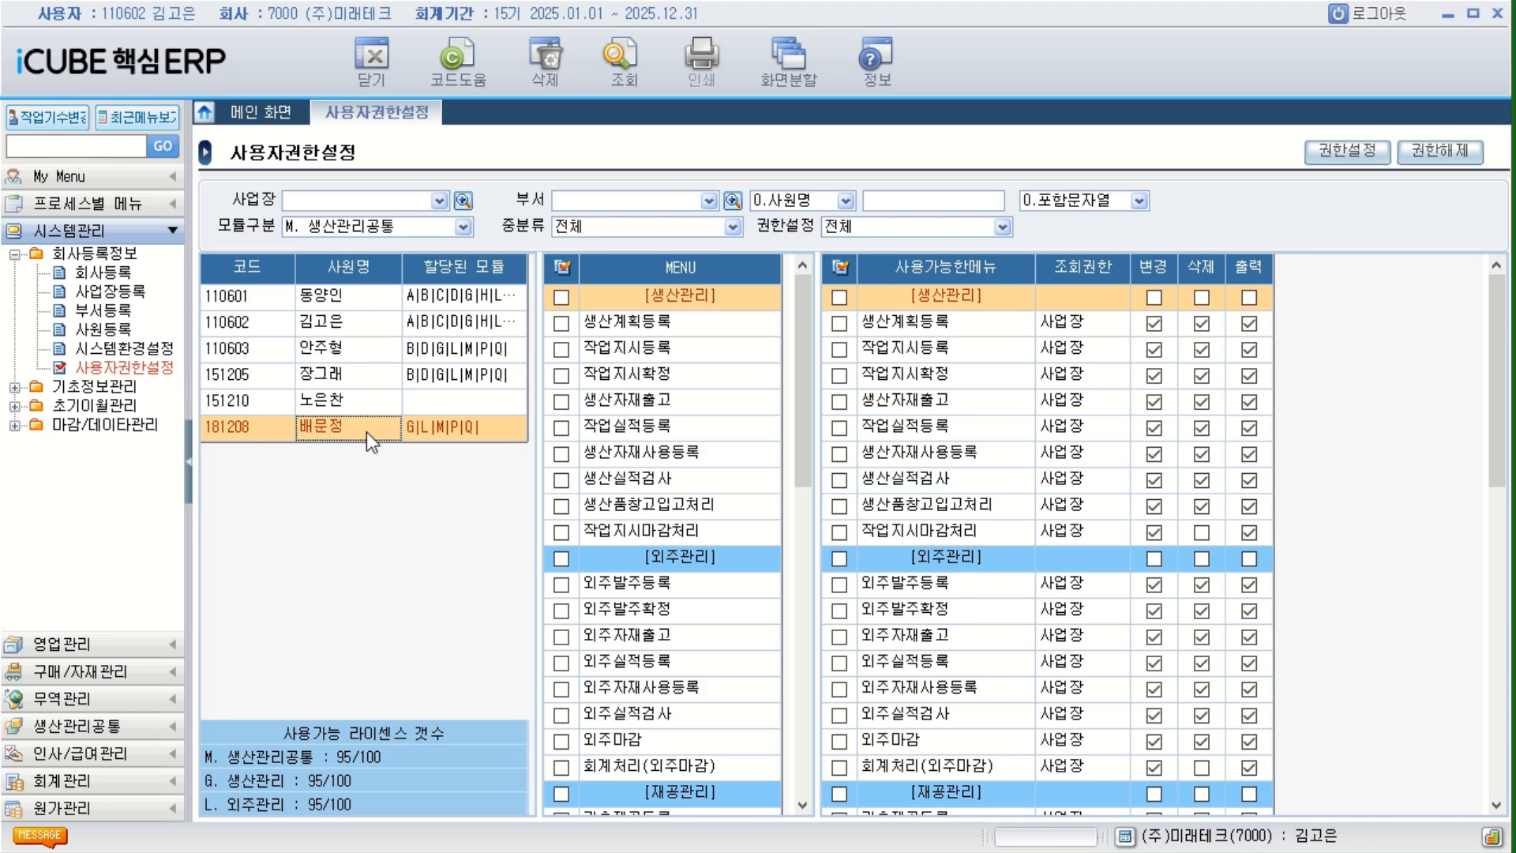
pyautogui.rightClick(366, 433)
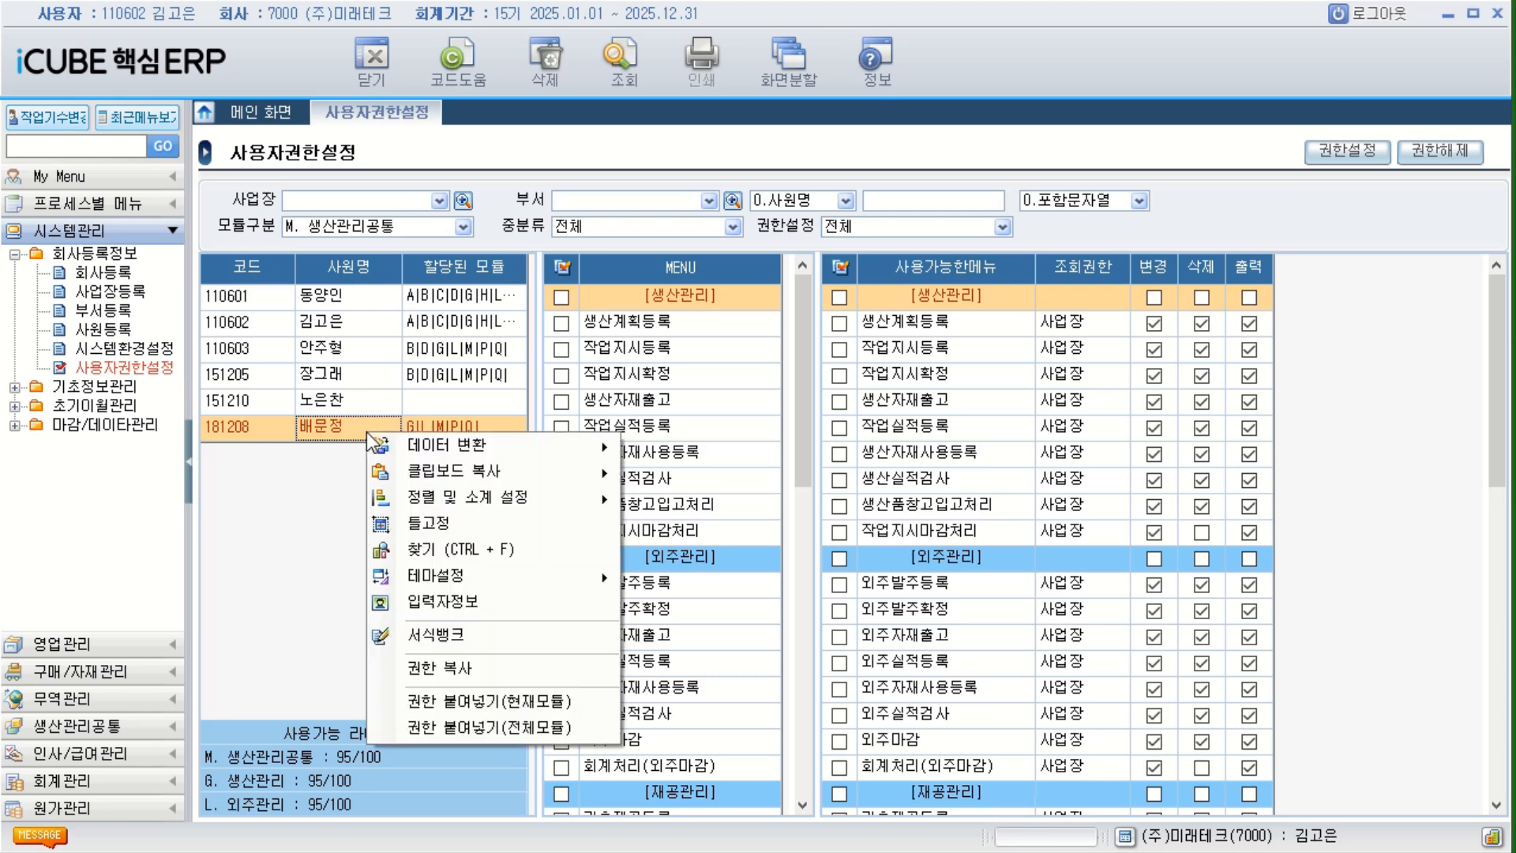
pyautogui.click(463, 673)
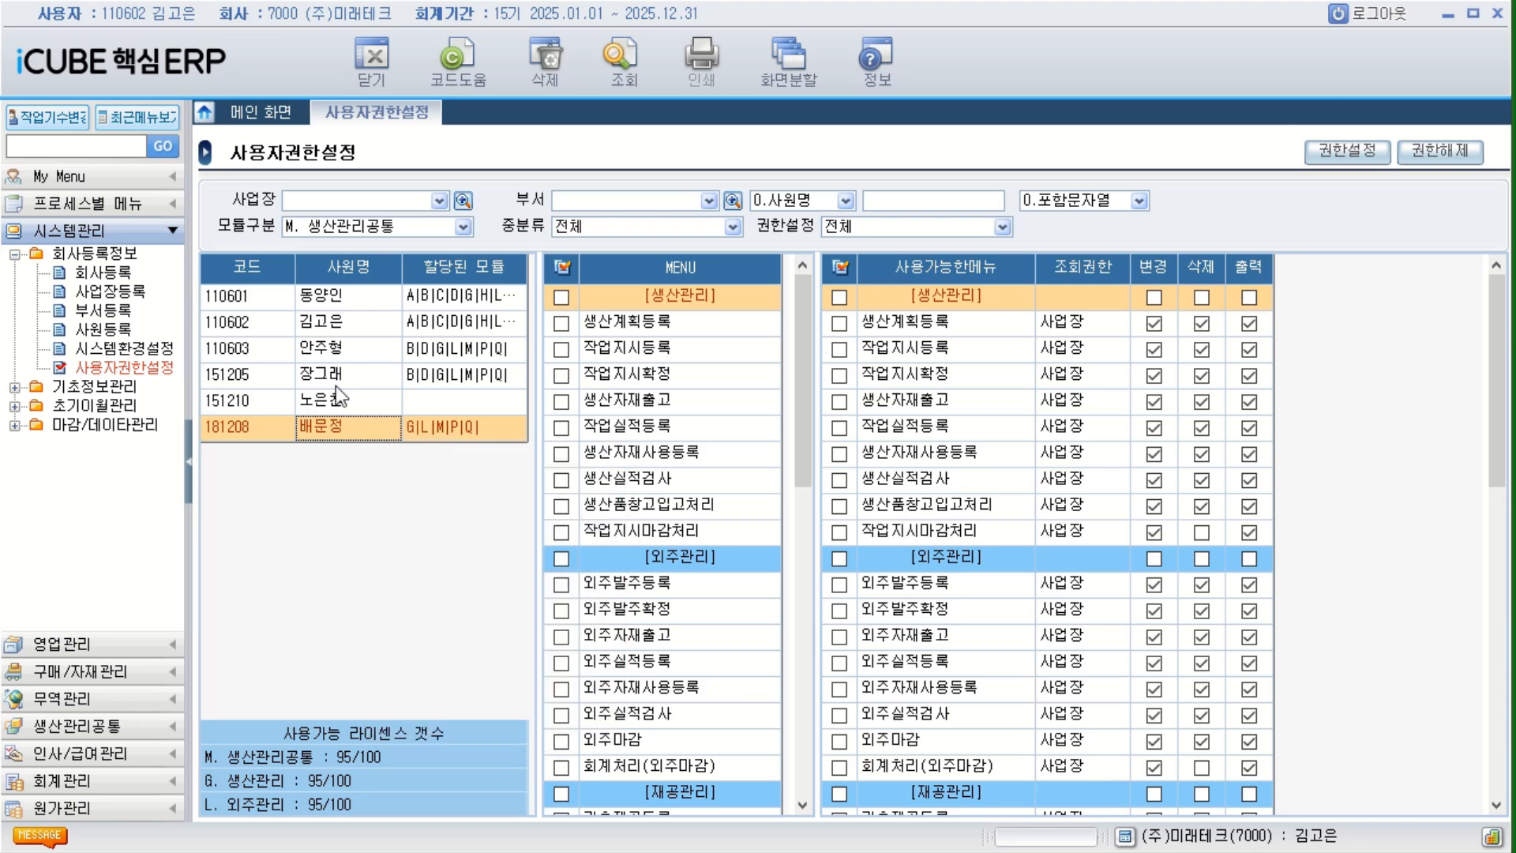
pyautogui.click(353, 402)
pyautogui.rightClick(353, 409)
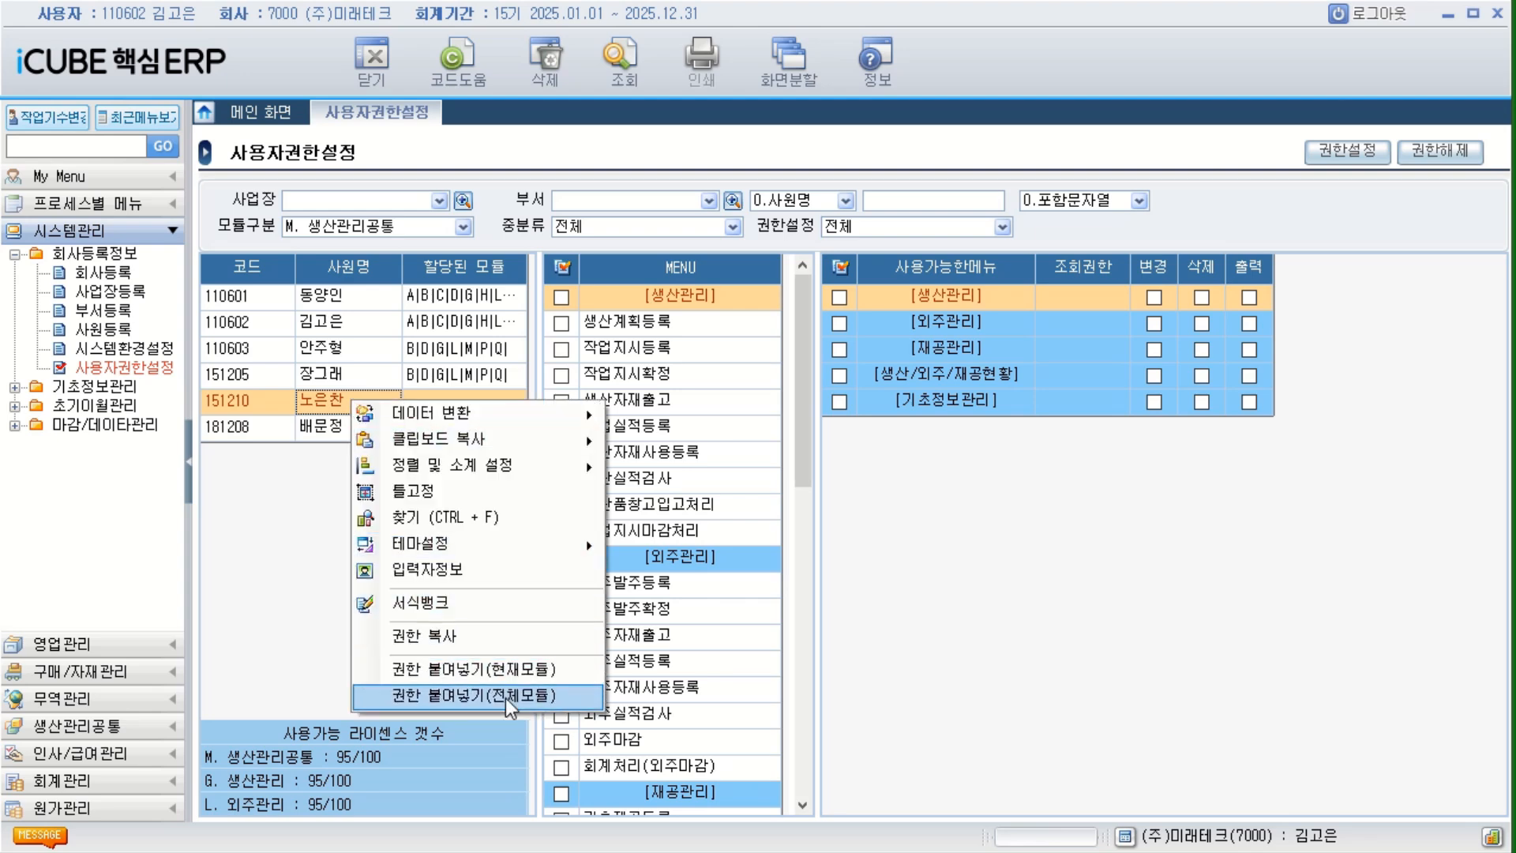
pyautogui.click(510, 695)
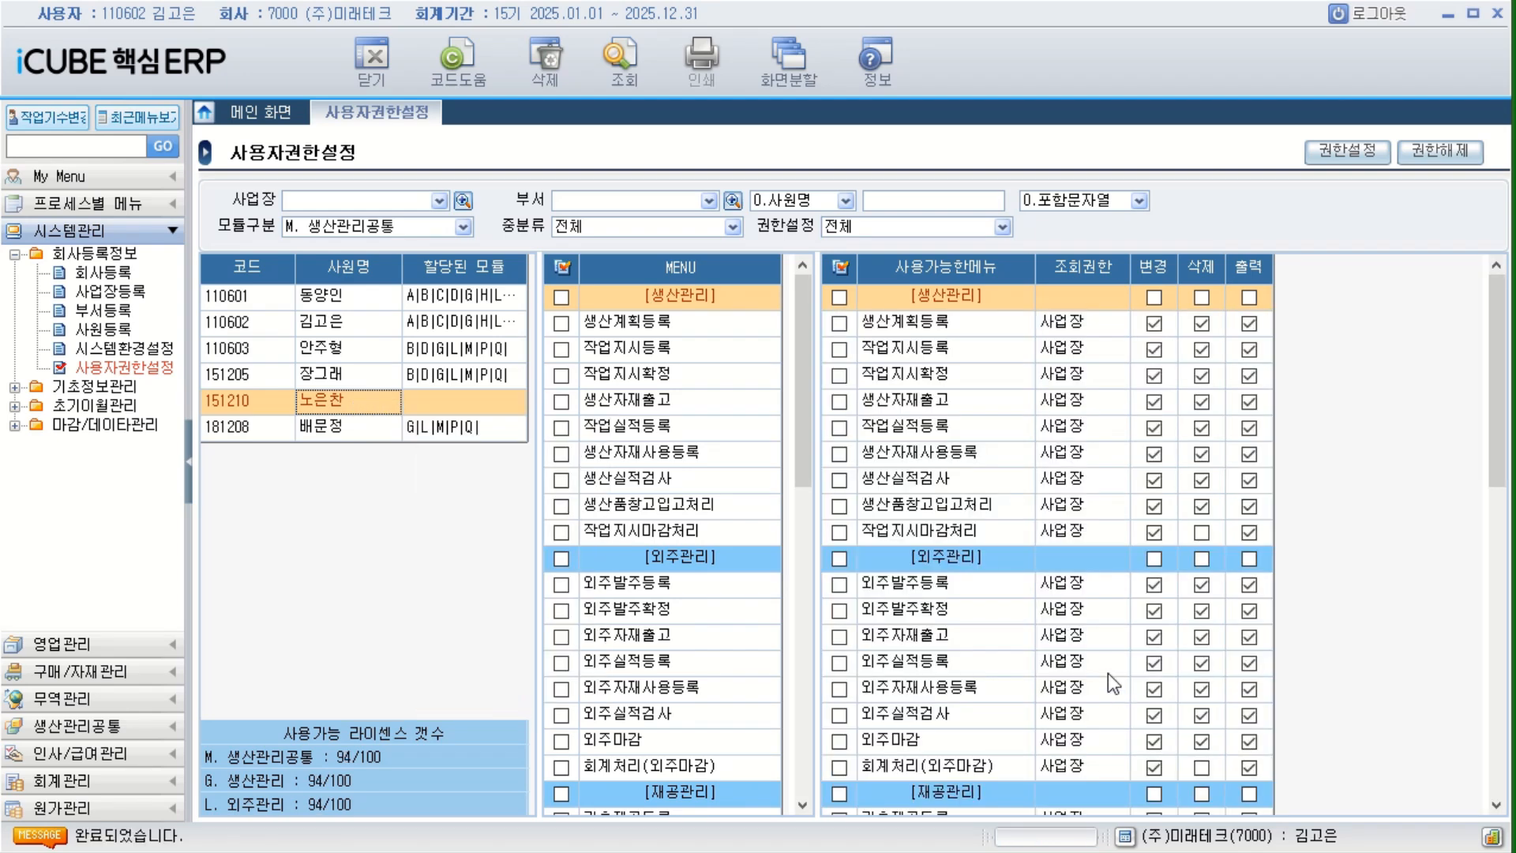
pyautogui.click(621, 62)
pyautogui.click(439, 401)
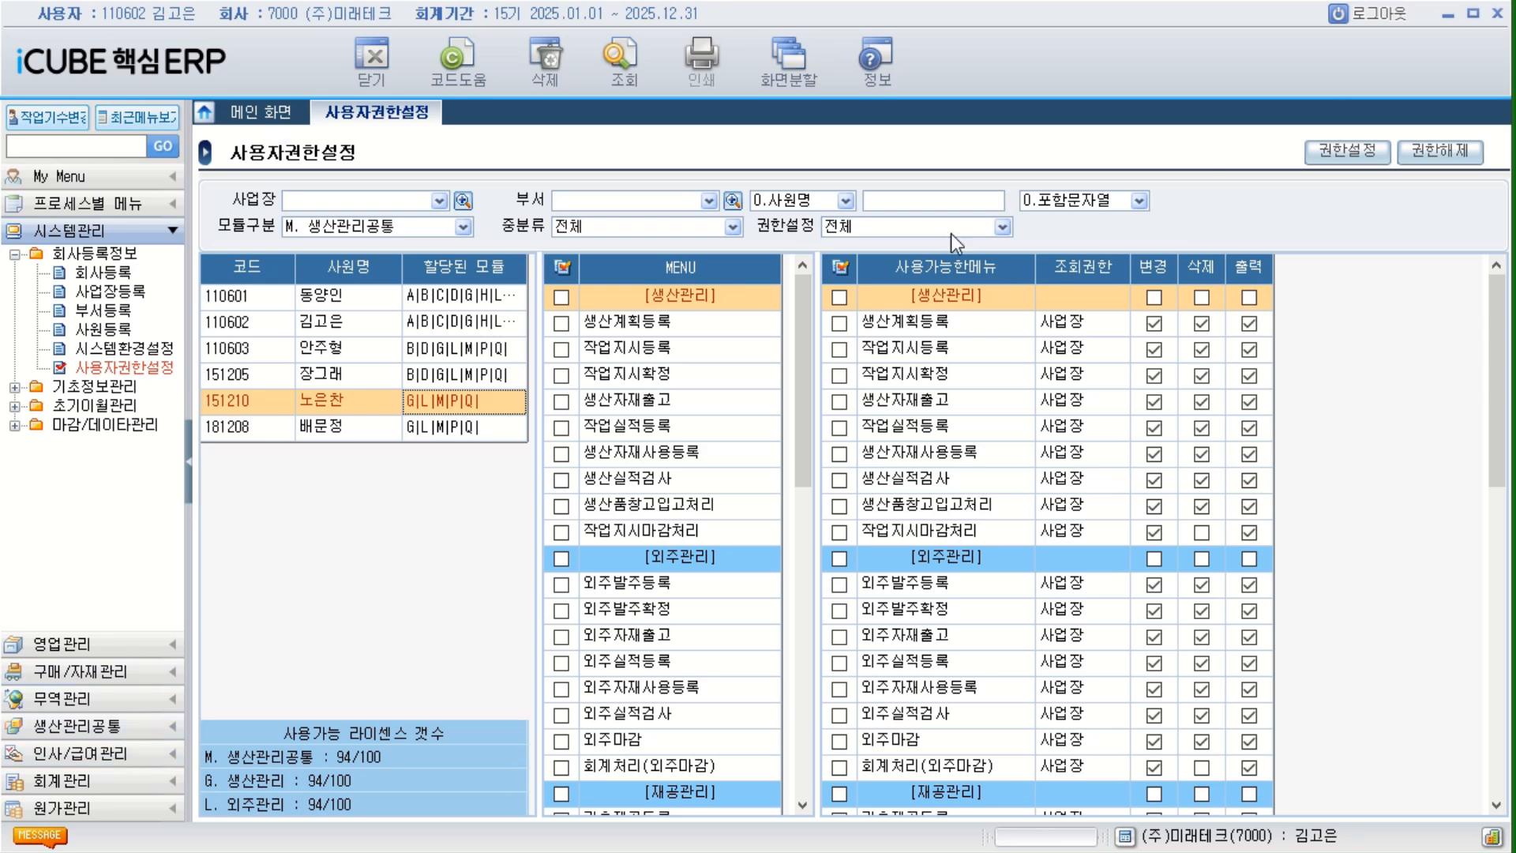
# Log out, log in as the fifth employee from the employee code list, and display the 생산관리공통 module's menus.
pyautogui.click(1384, 33)
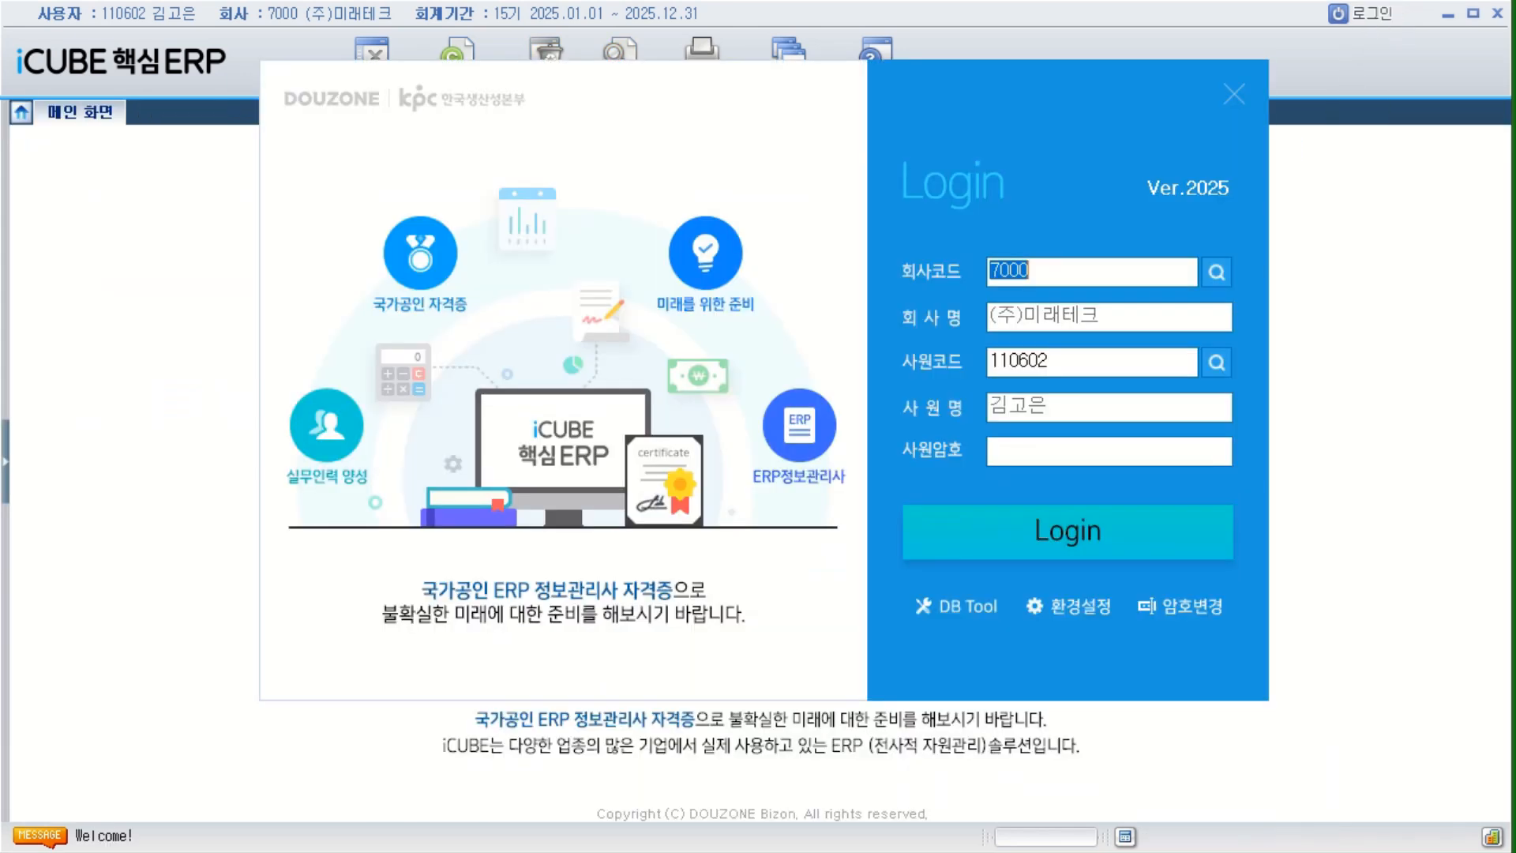
pyautogui.click(1220, 366)
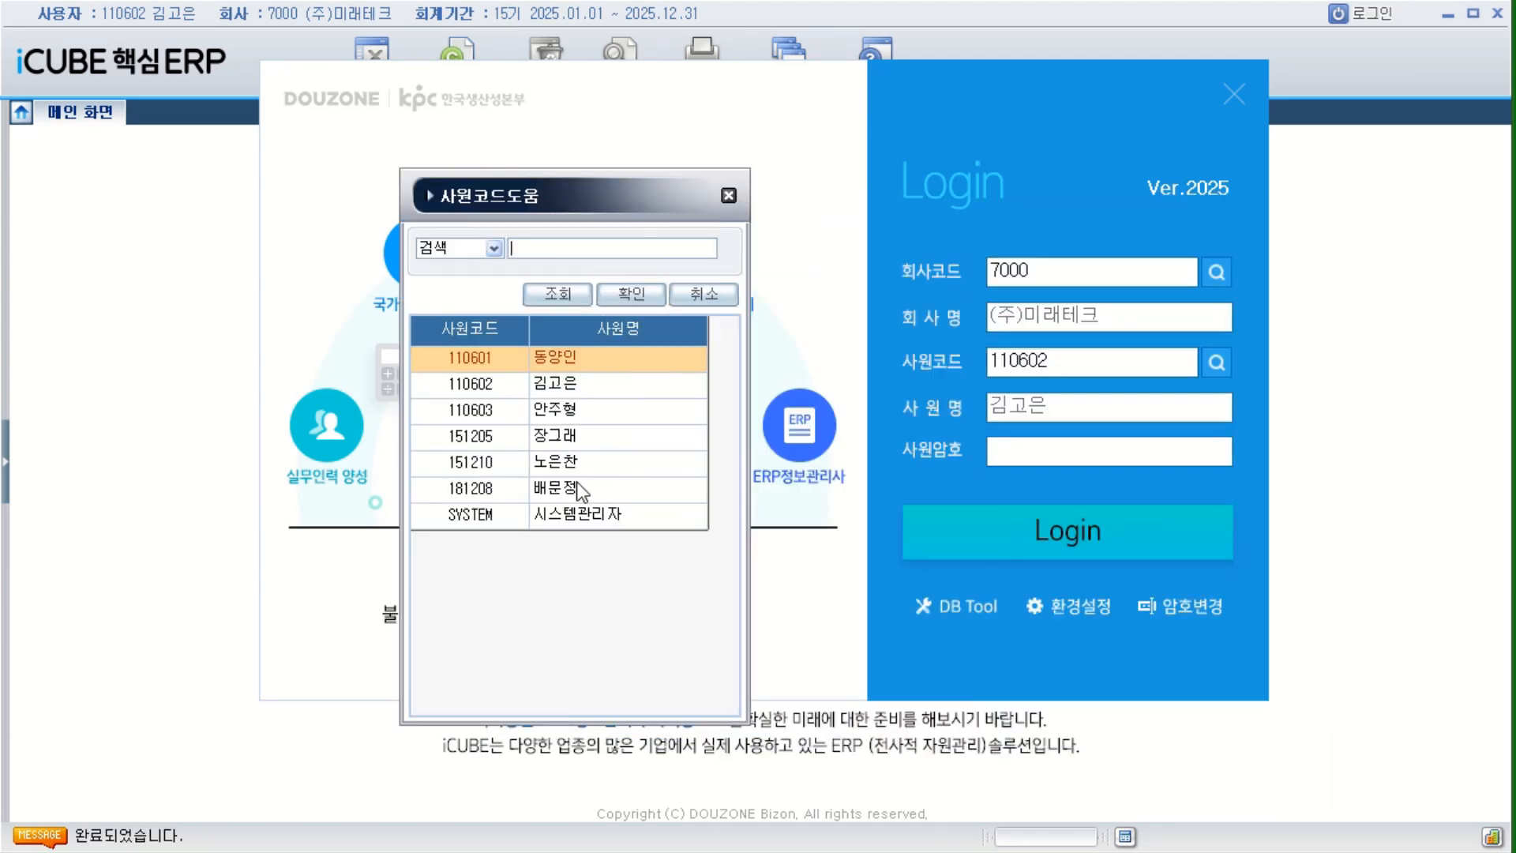
pyautogui.click(573, 463)
pyautogui.doubleClick(574, 462)
pyautogui.click(984, 532)
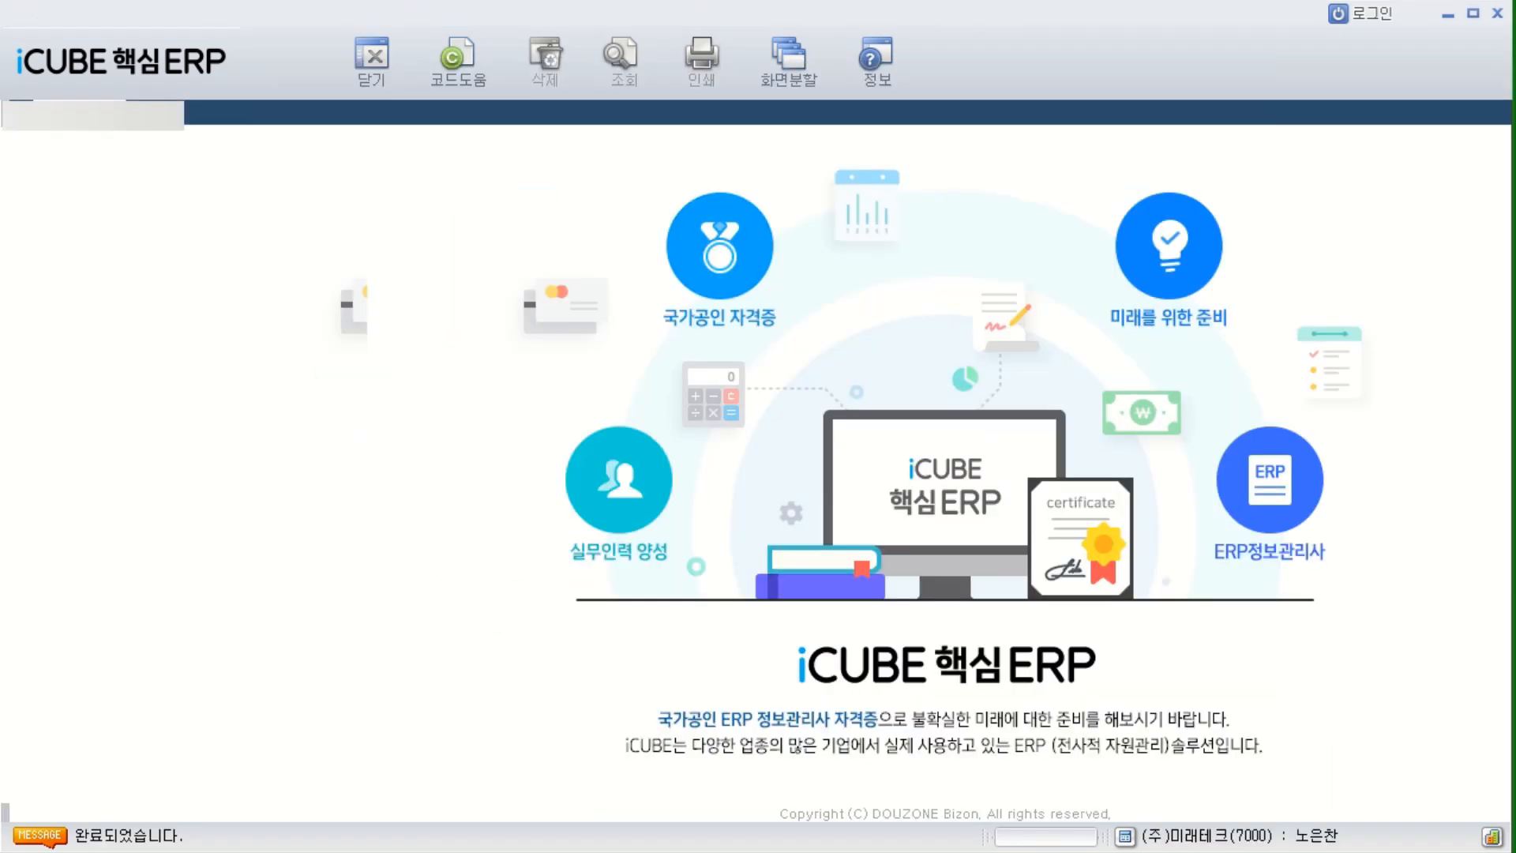
pyautogui.click(162, 808)
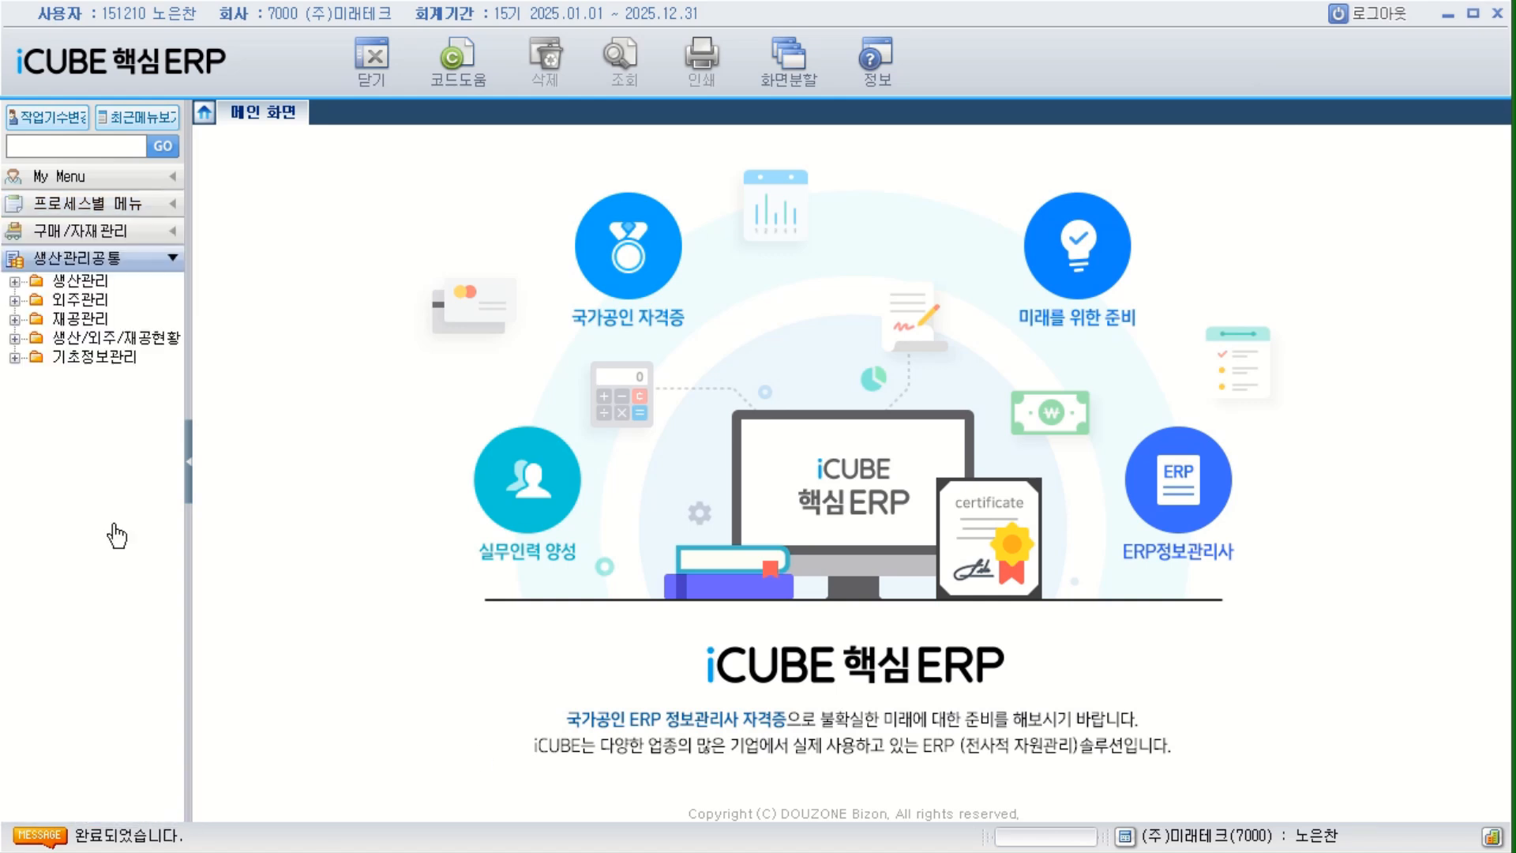
# Open 생산계획등록 in the 생산관리 folder to check its 사업장, 부서 and 사원 fields, and log out.
pyautogui.doubleClick(79, 280)
pyautogui.click(117, 300)
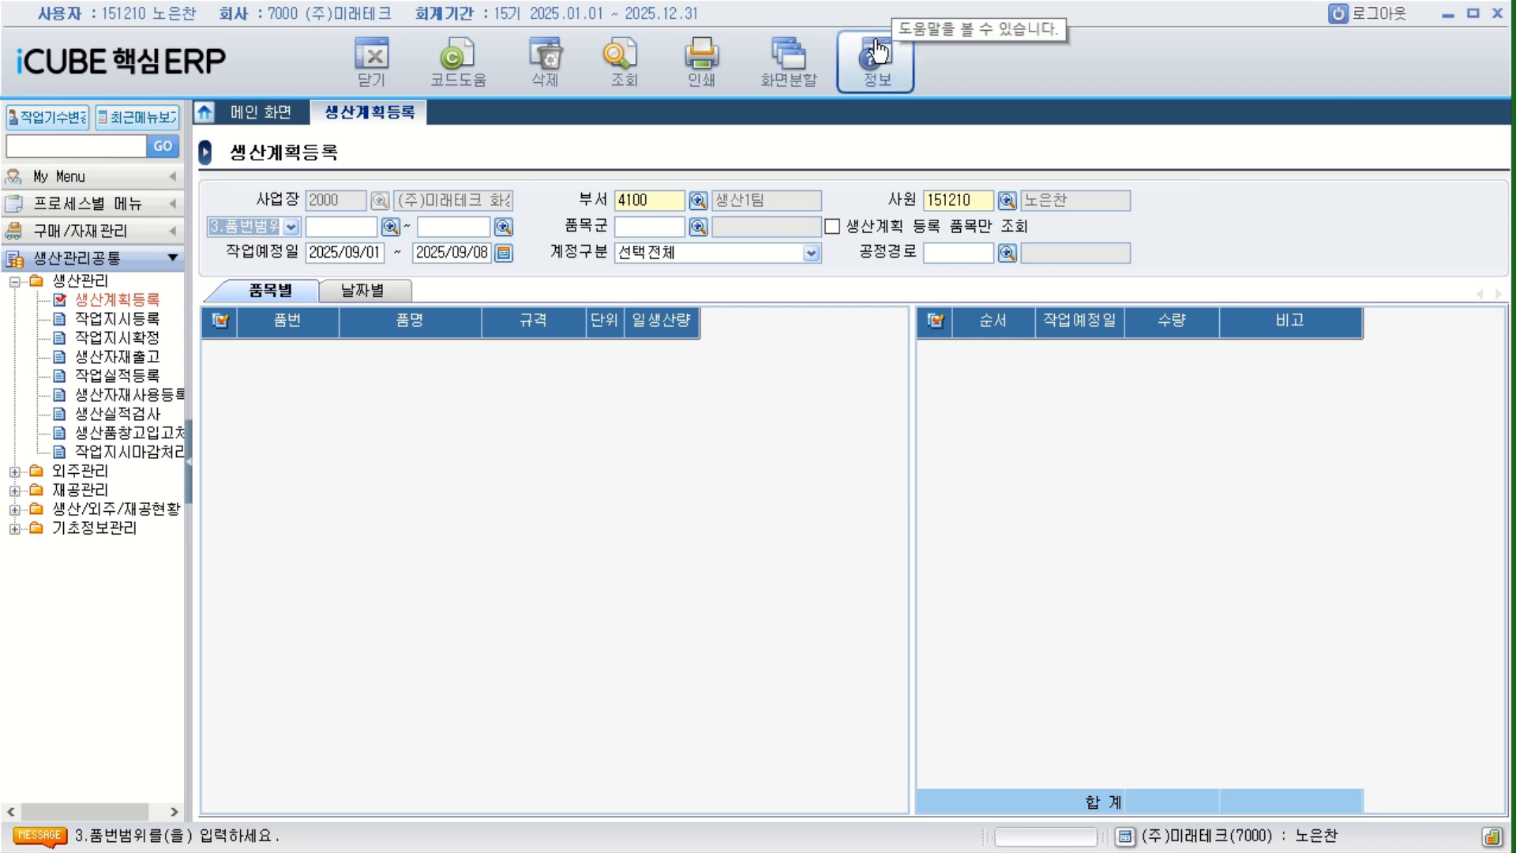
pyautogui.click(1364, 27)
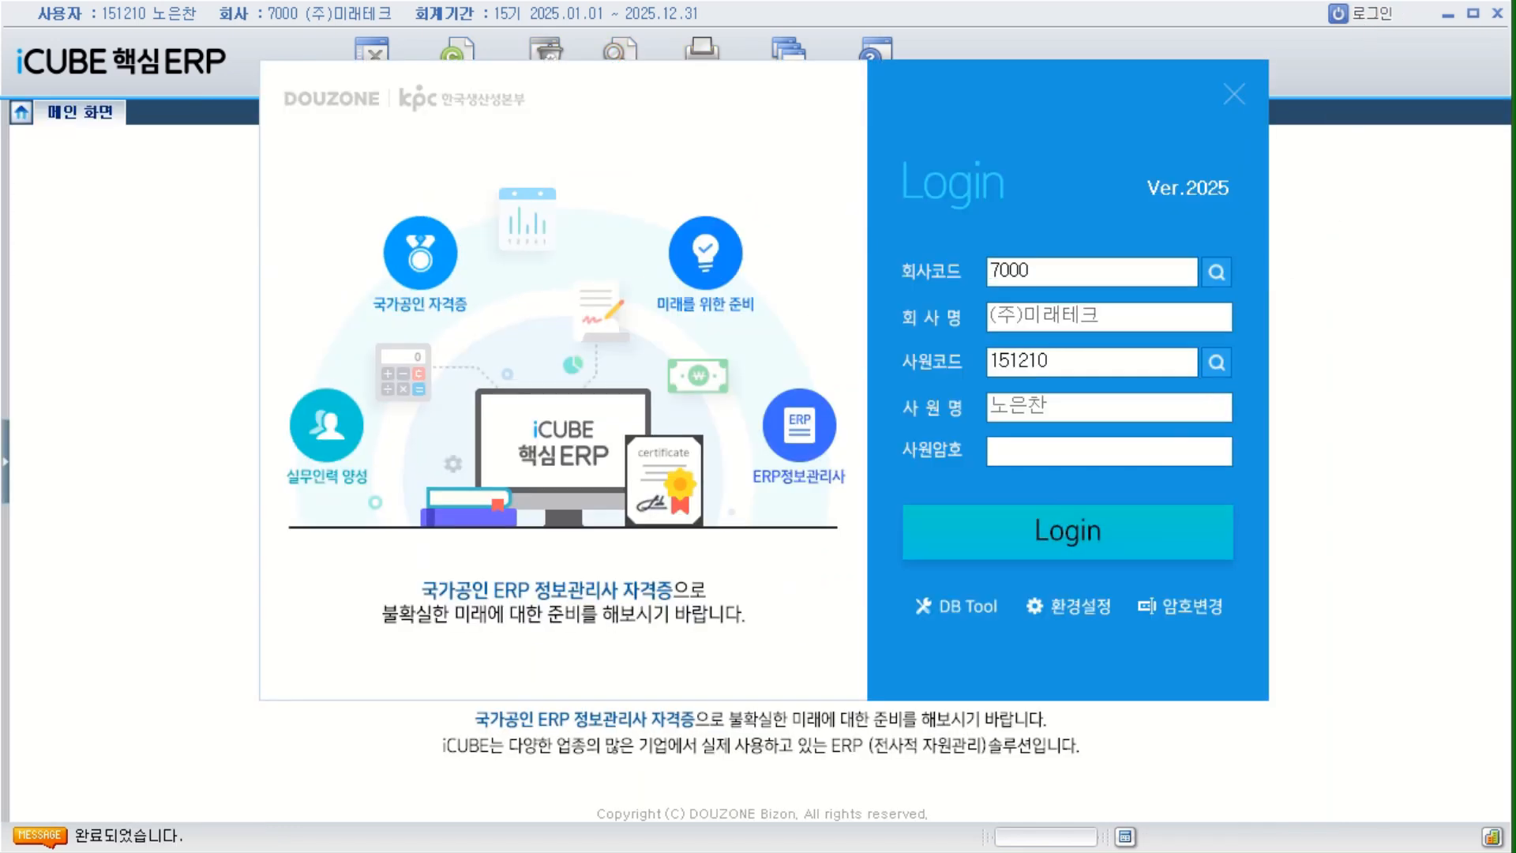
# Log in as the second employee chosen from the employee code list.
pyautogui.moveTo(0, 164); pyautogui.dragTo(596, 164)
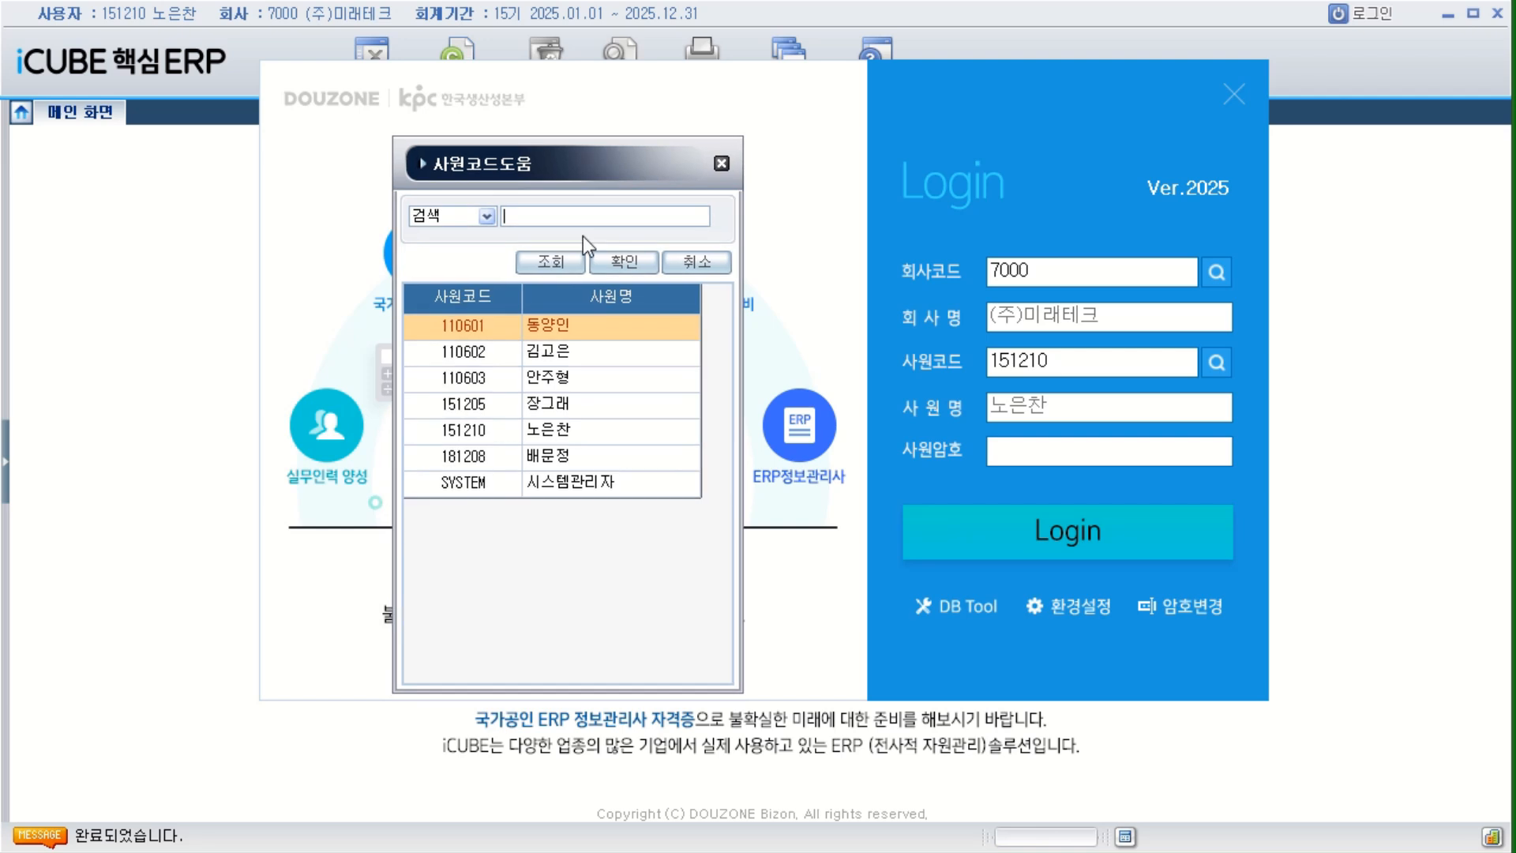
pyautogui.click(561, 347)
pyautogui.doubleClick(559, 347)
pyautogui.click(1026, 542)
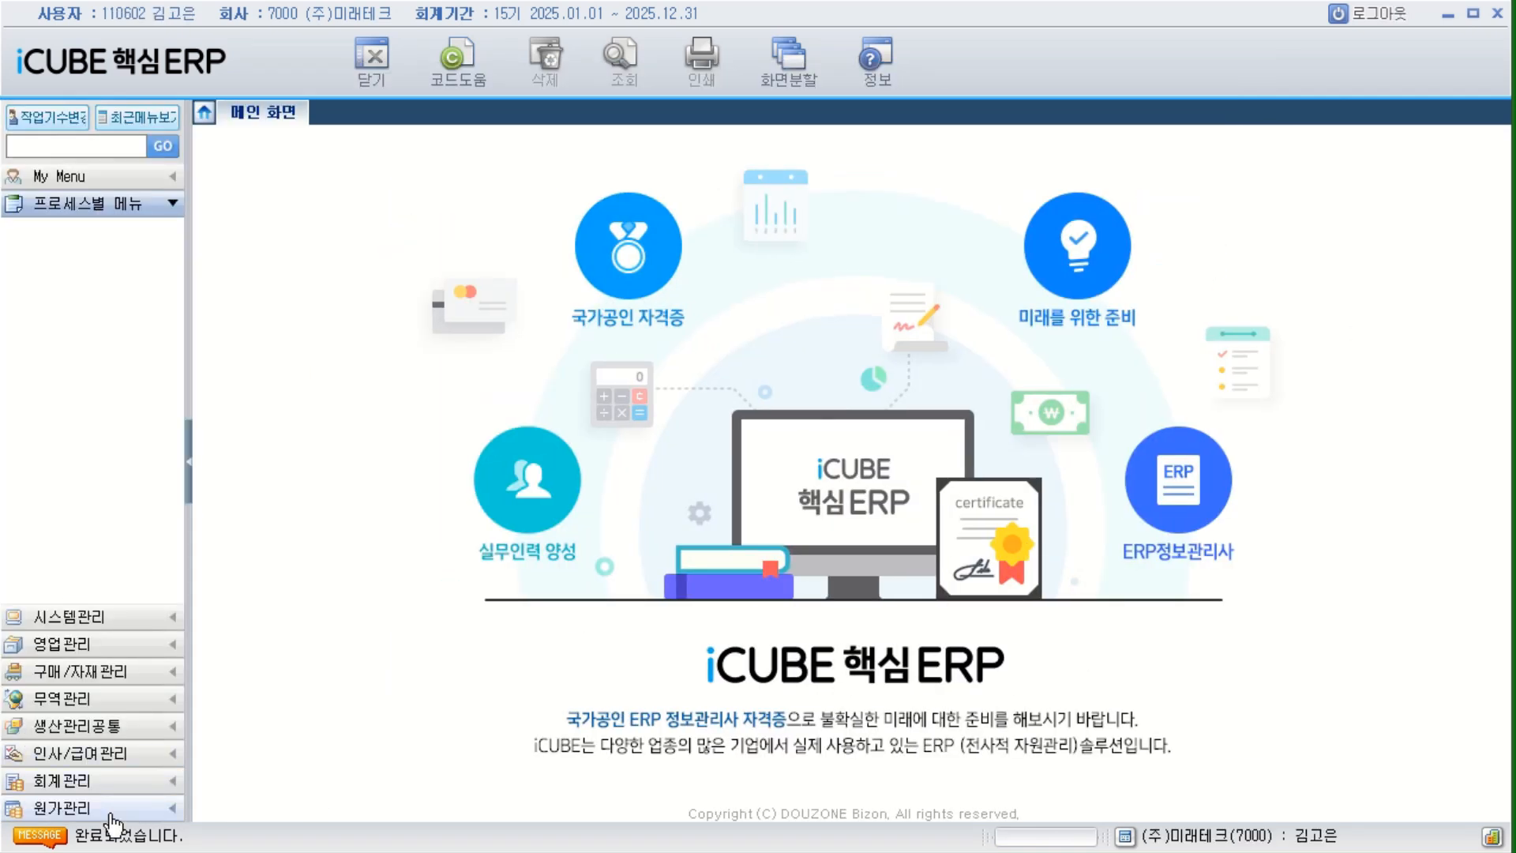
# Display the menus of 시스템관리 and 인사/급여관리, and examine the latter's 기초환경설정, 인사관리 and 급여관리 folders.
pyautogui.click(119, 620)
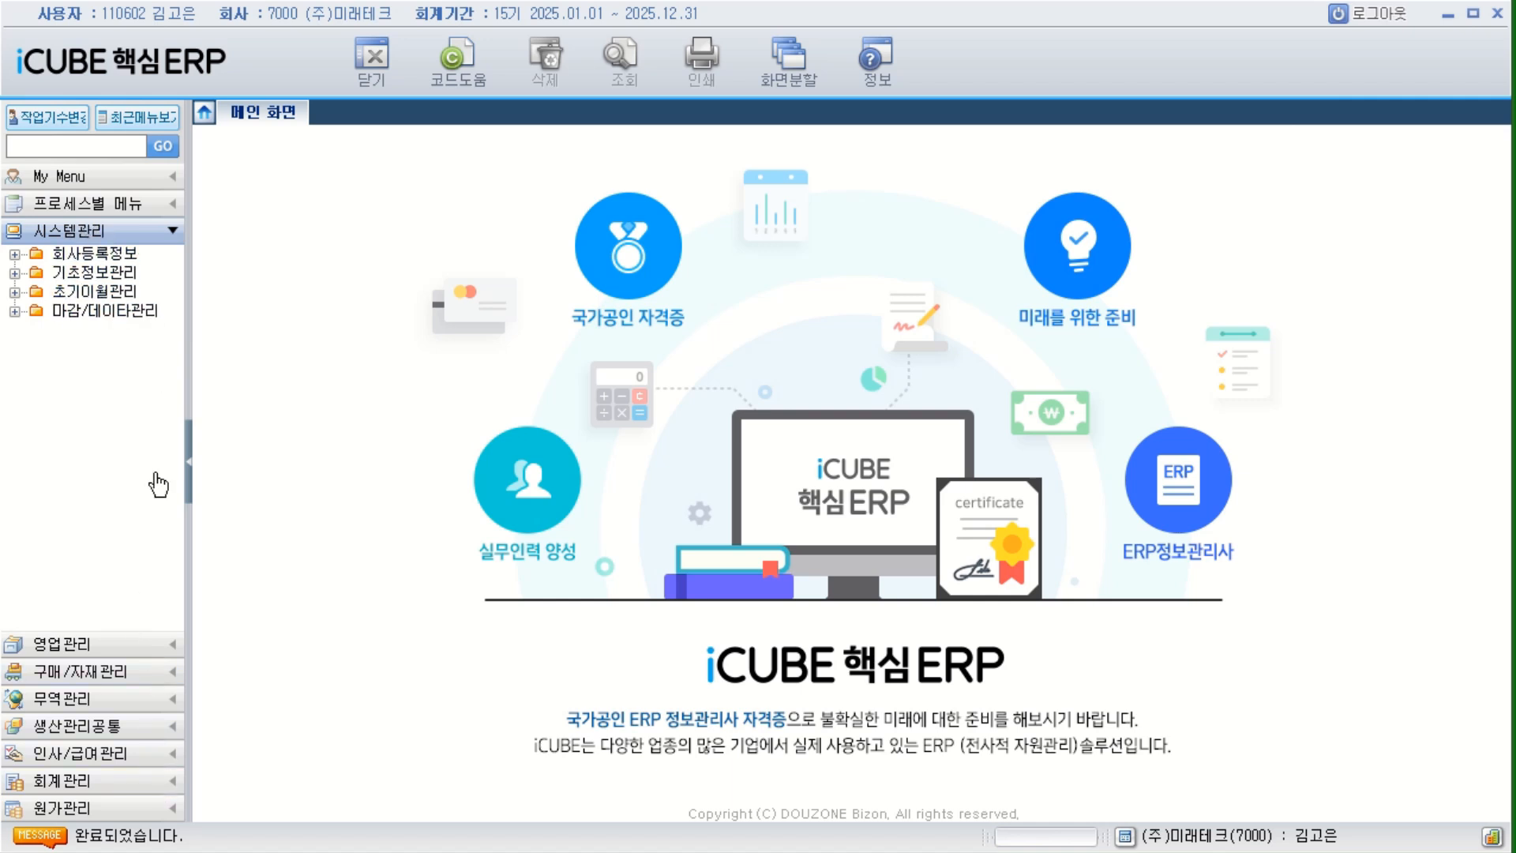
pyautogui.click(158, 754)
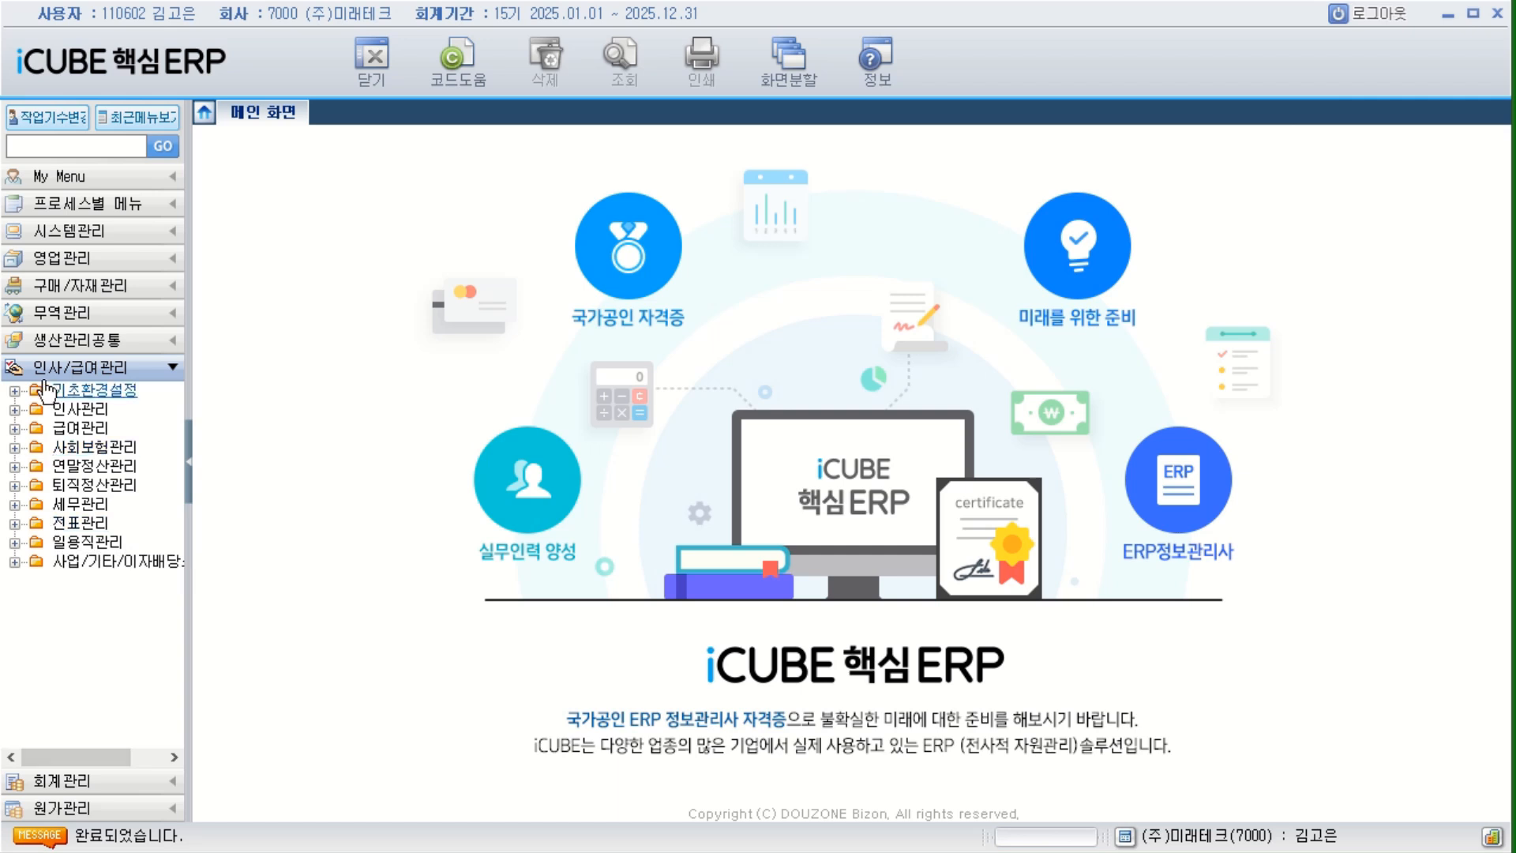
pyautogui.doubleClick(118, 393)
pyautogui.doubleClick(79, 542)
pyautogui.moveTo(166, 576); pyautogui.dragTo(170, 661)
pyautogui.doubleClick(93, 604)
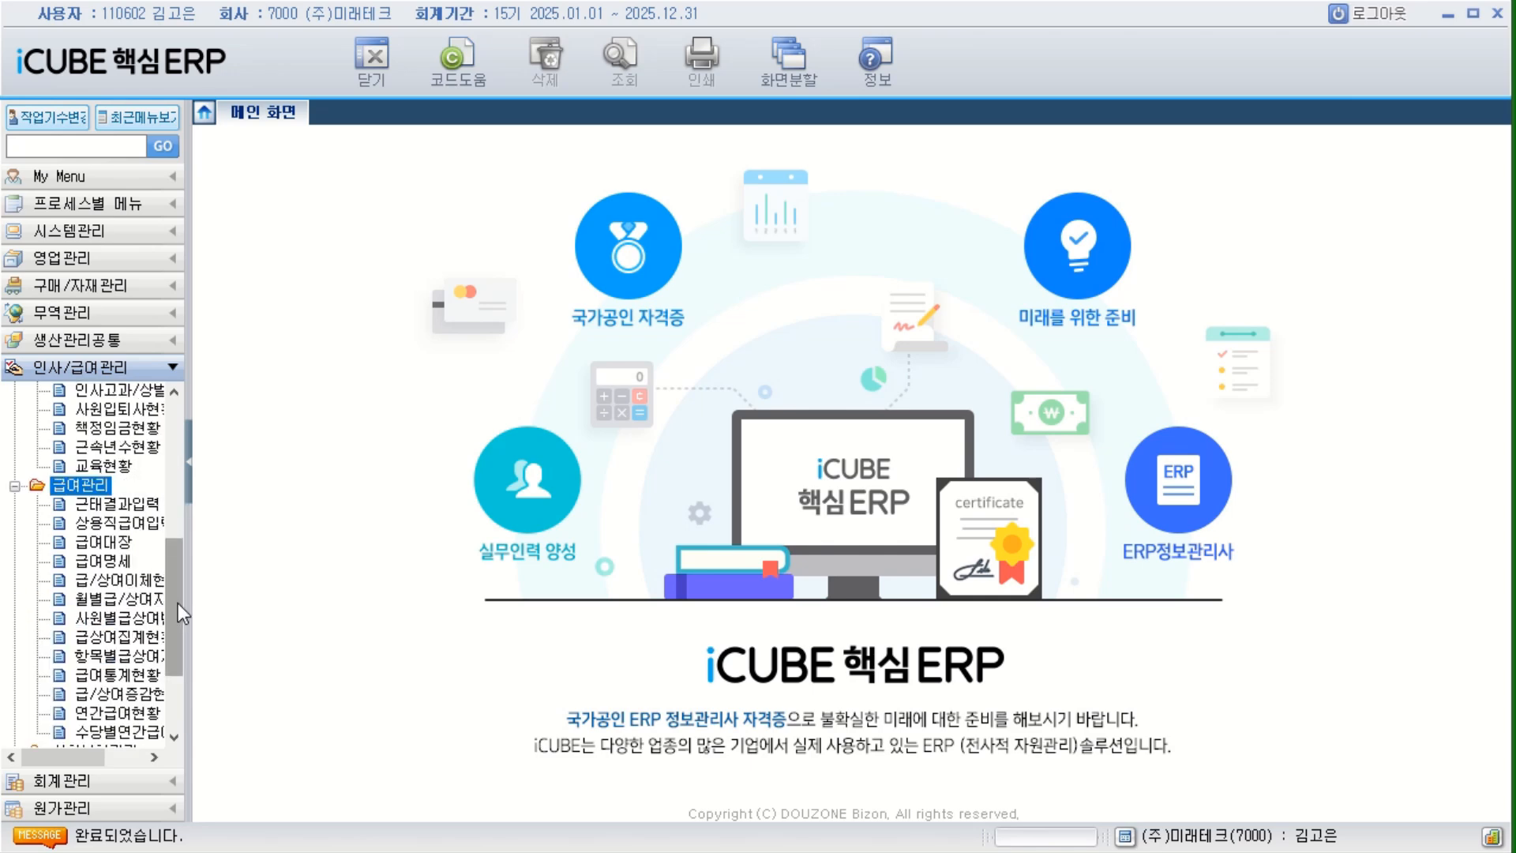
pyautogui.moveTo(178, 603); pyautogui.dragTo(166, 698)
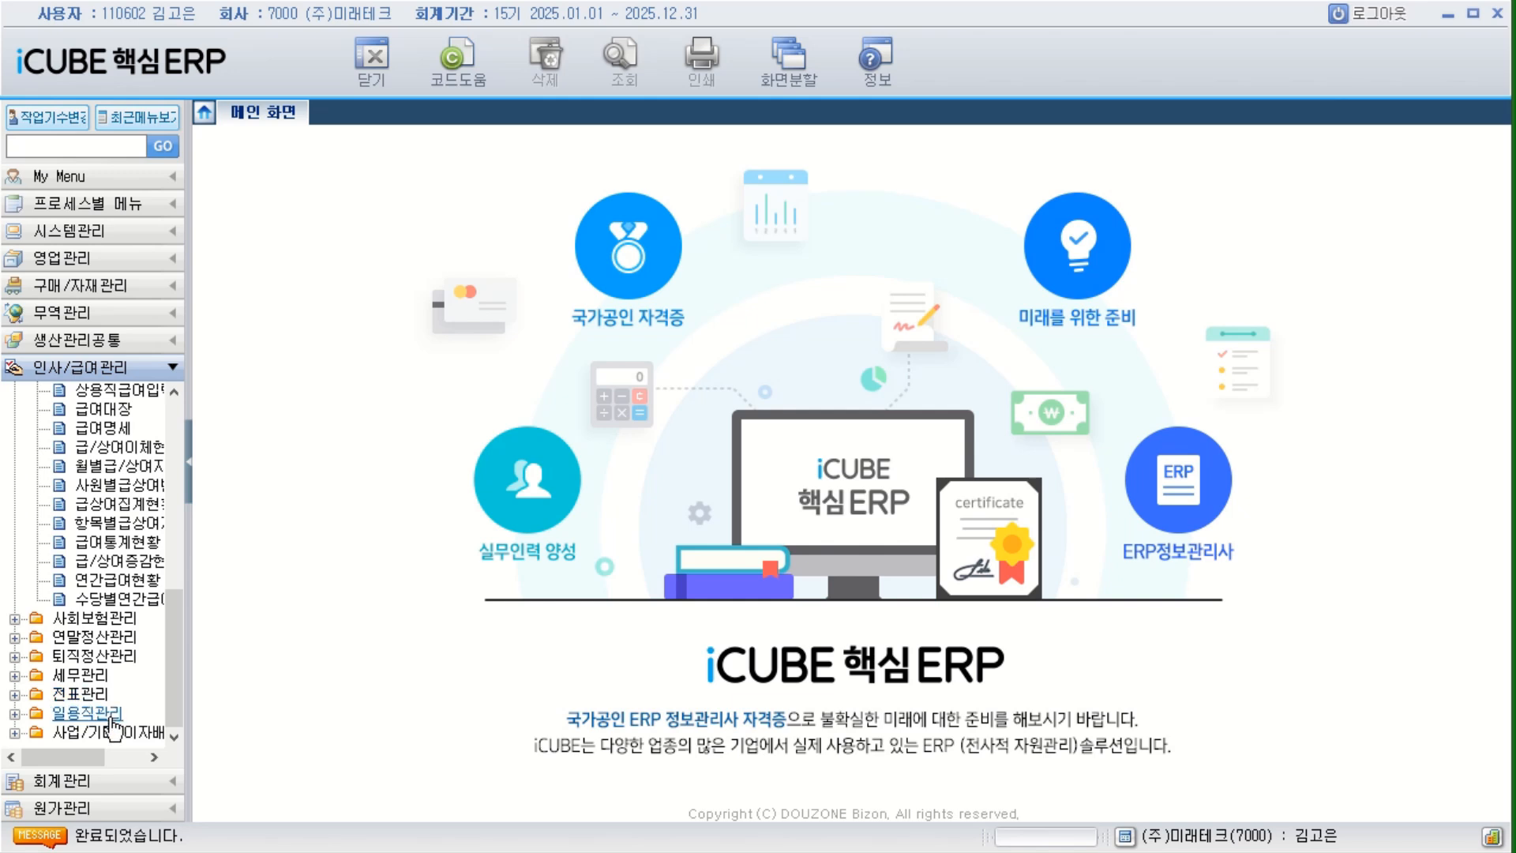
# Collapse the 인사관리 and 급여관리 folders in the 인사/급여관리 module.
pyautogui.moveTo(168, 676); pyautogui.dragTo(187, 501)
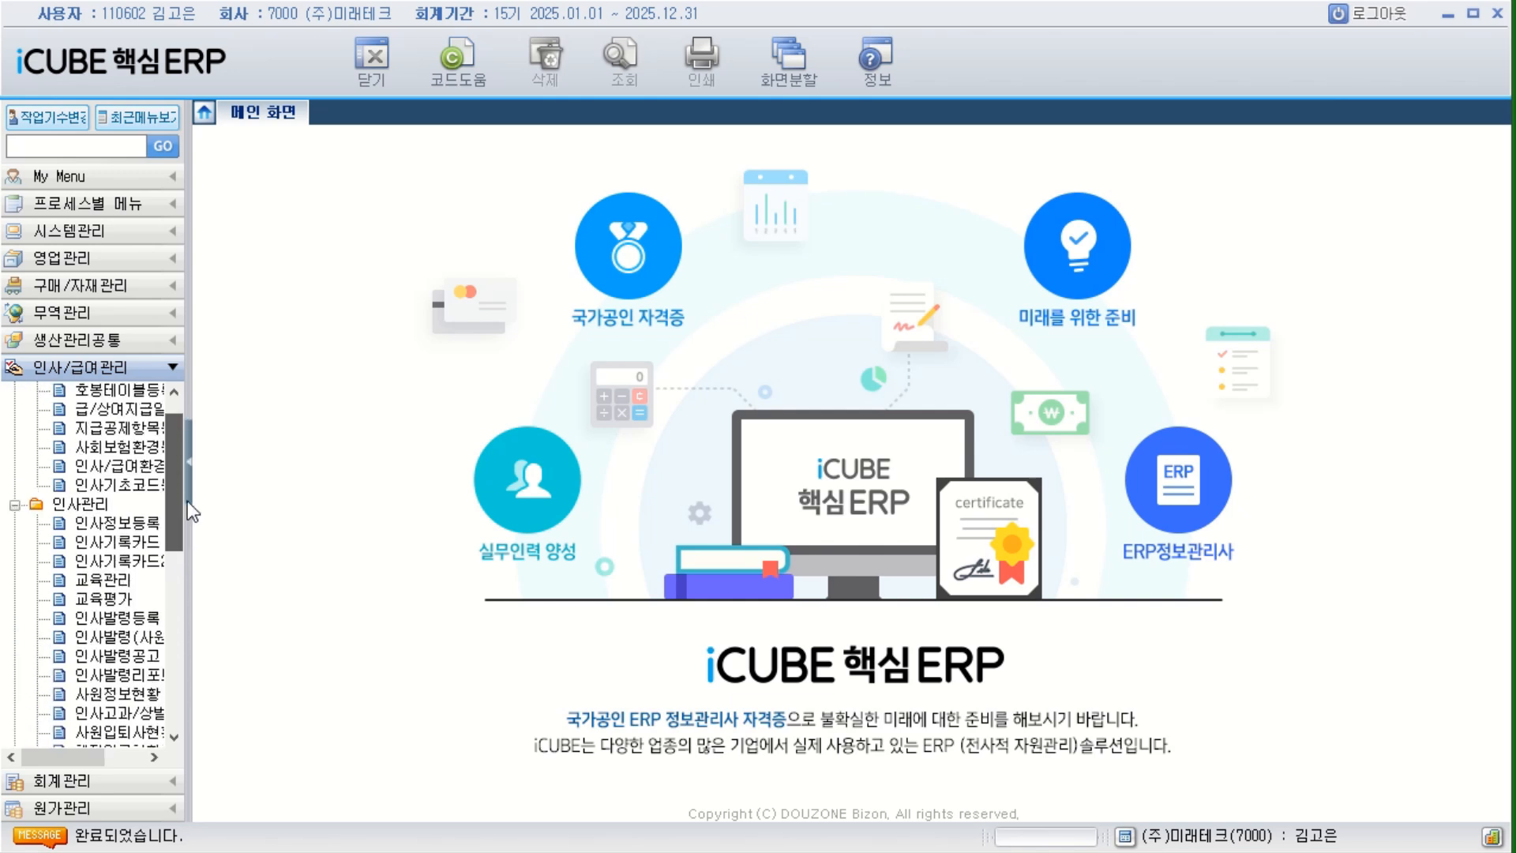
pyautogui.doubleClick(95, 506)
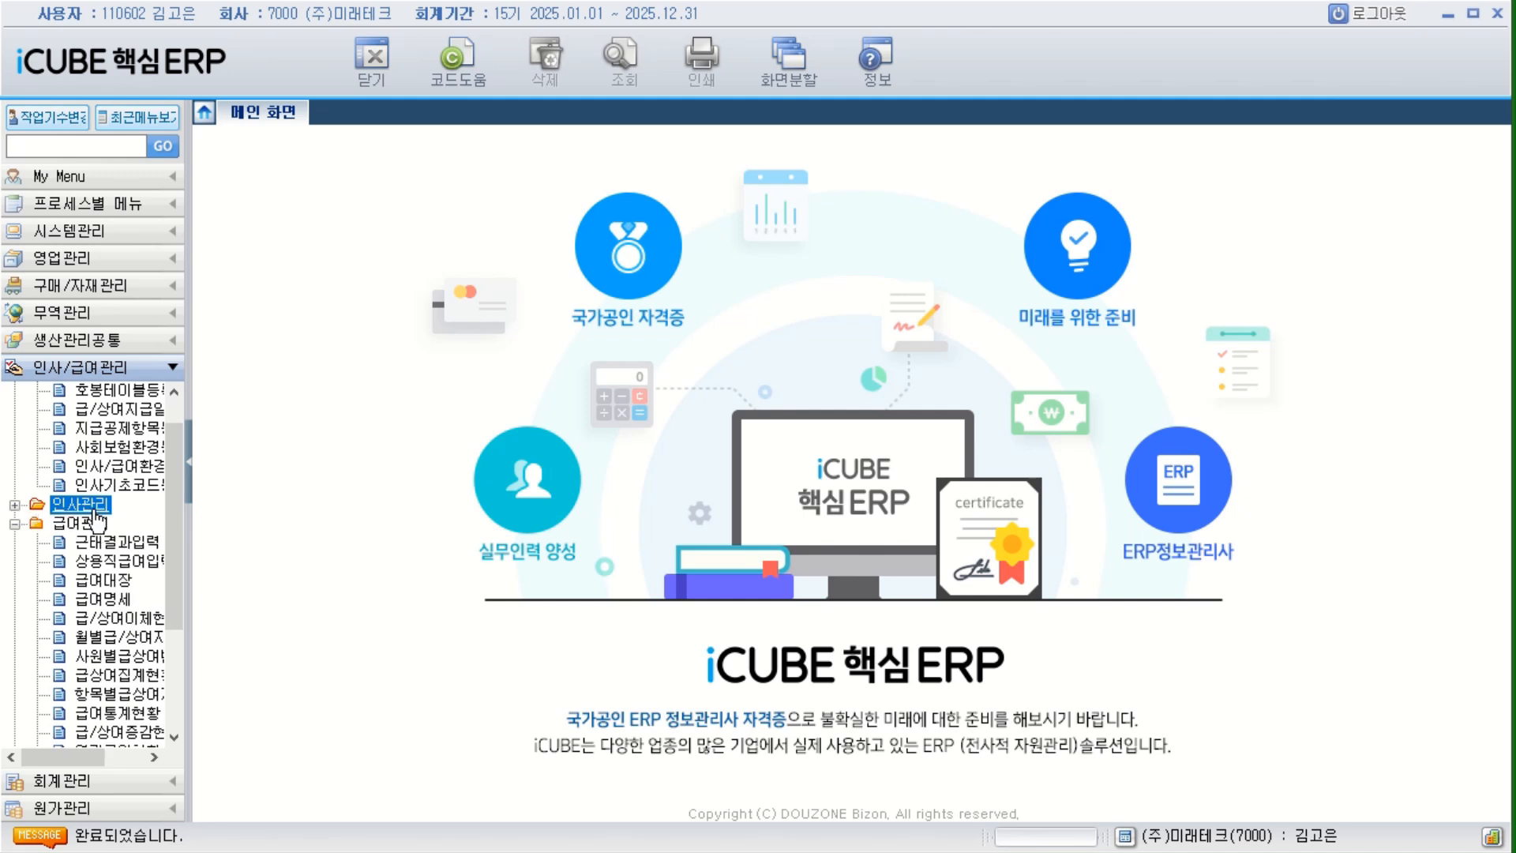
pyautogui.click(14, 523)
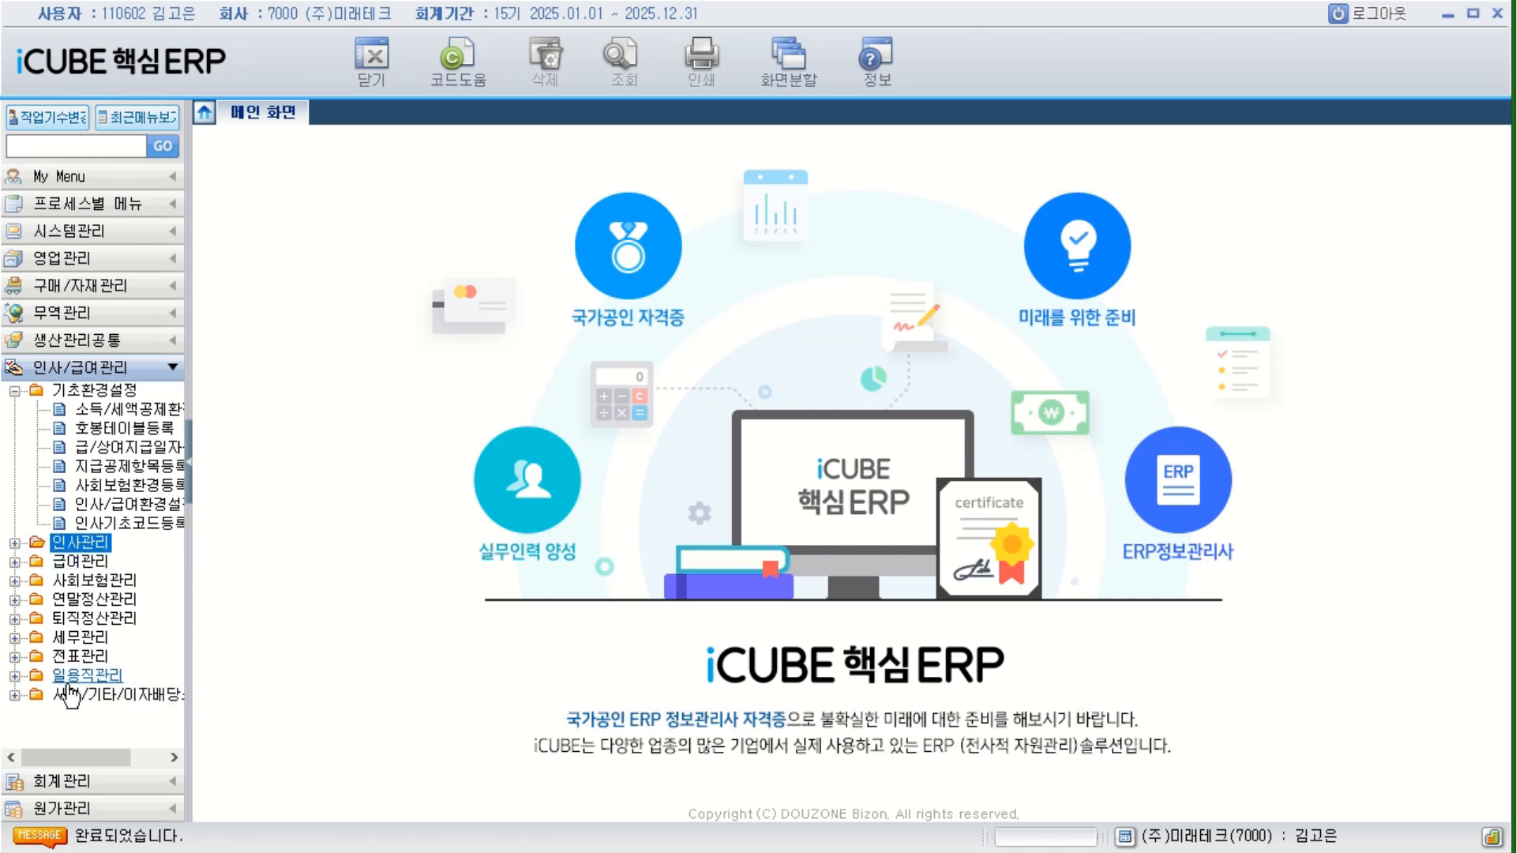
# Examine the 일용직관리 menus and select the 사업/기타/이자배당 folder, collapsing 일용직관리 and 기초환경설정.
pyautogui.doubleClick(95, 676)
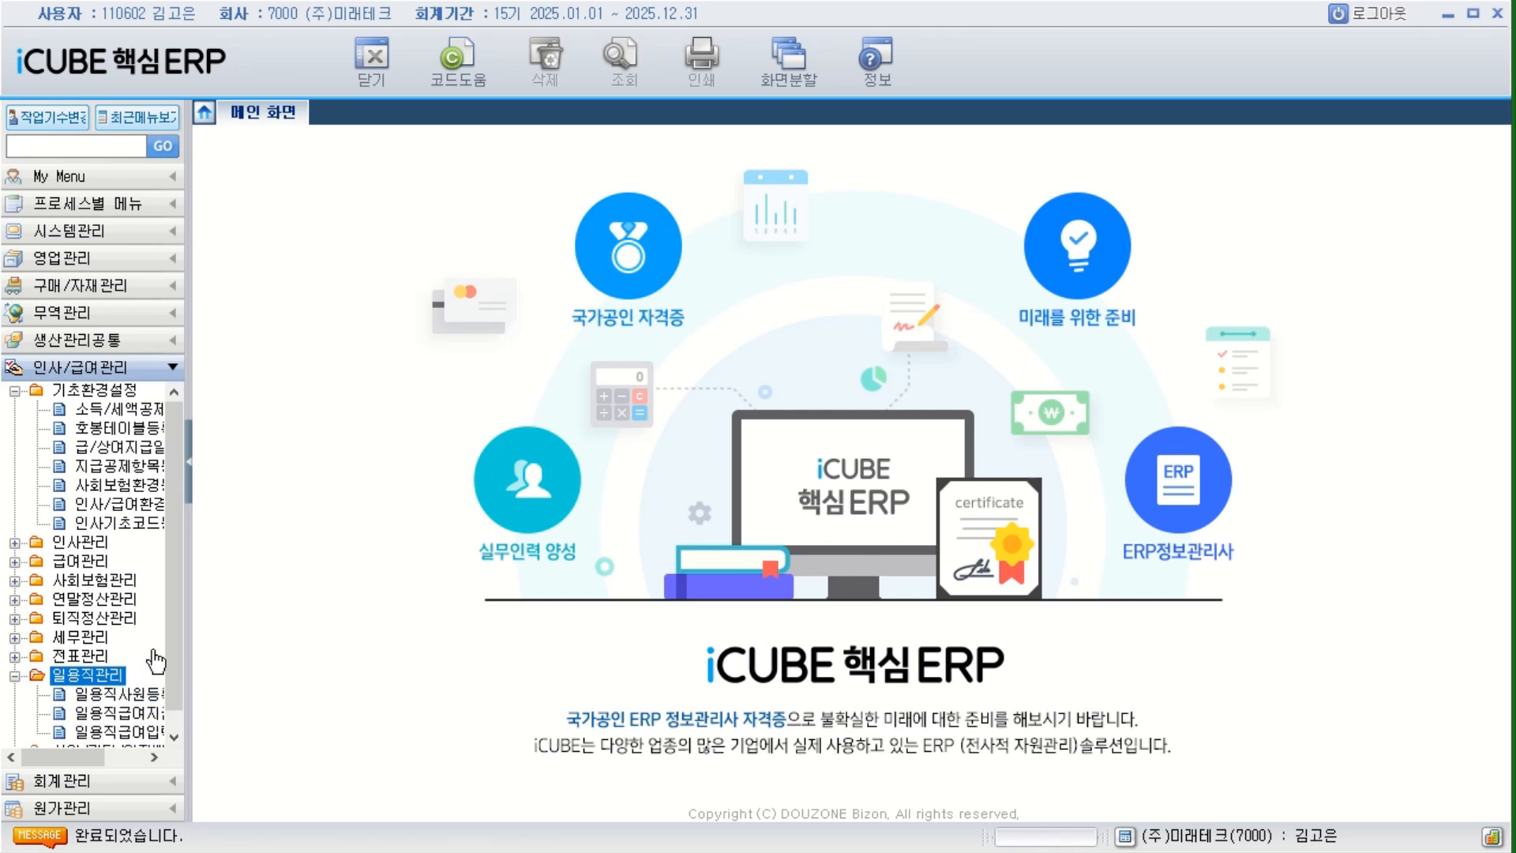
pyautogui.scroll(-1, 173, 671)
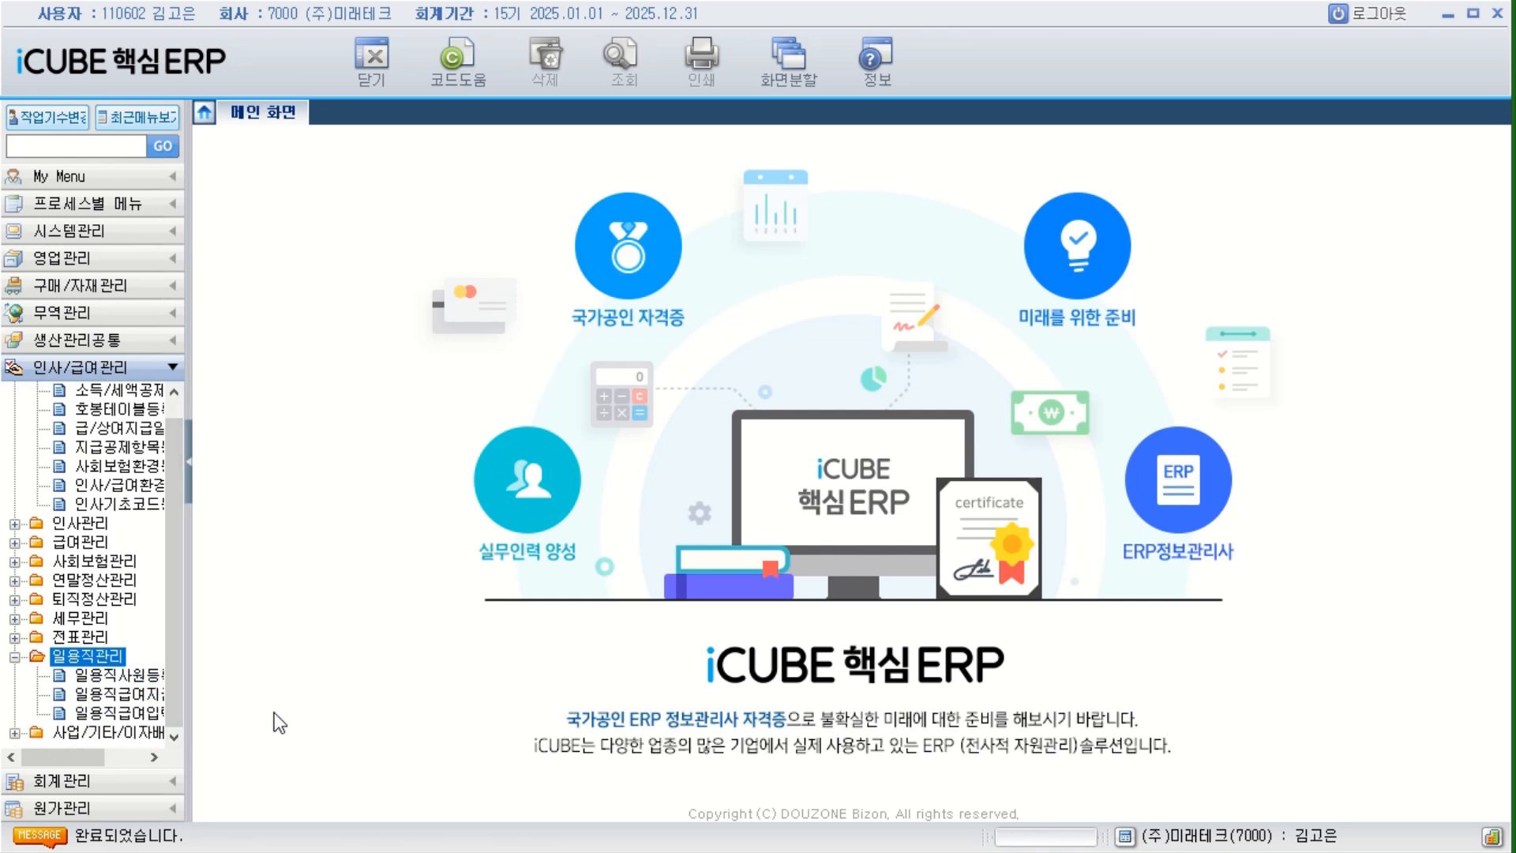
pyautogui.click(133, 741)
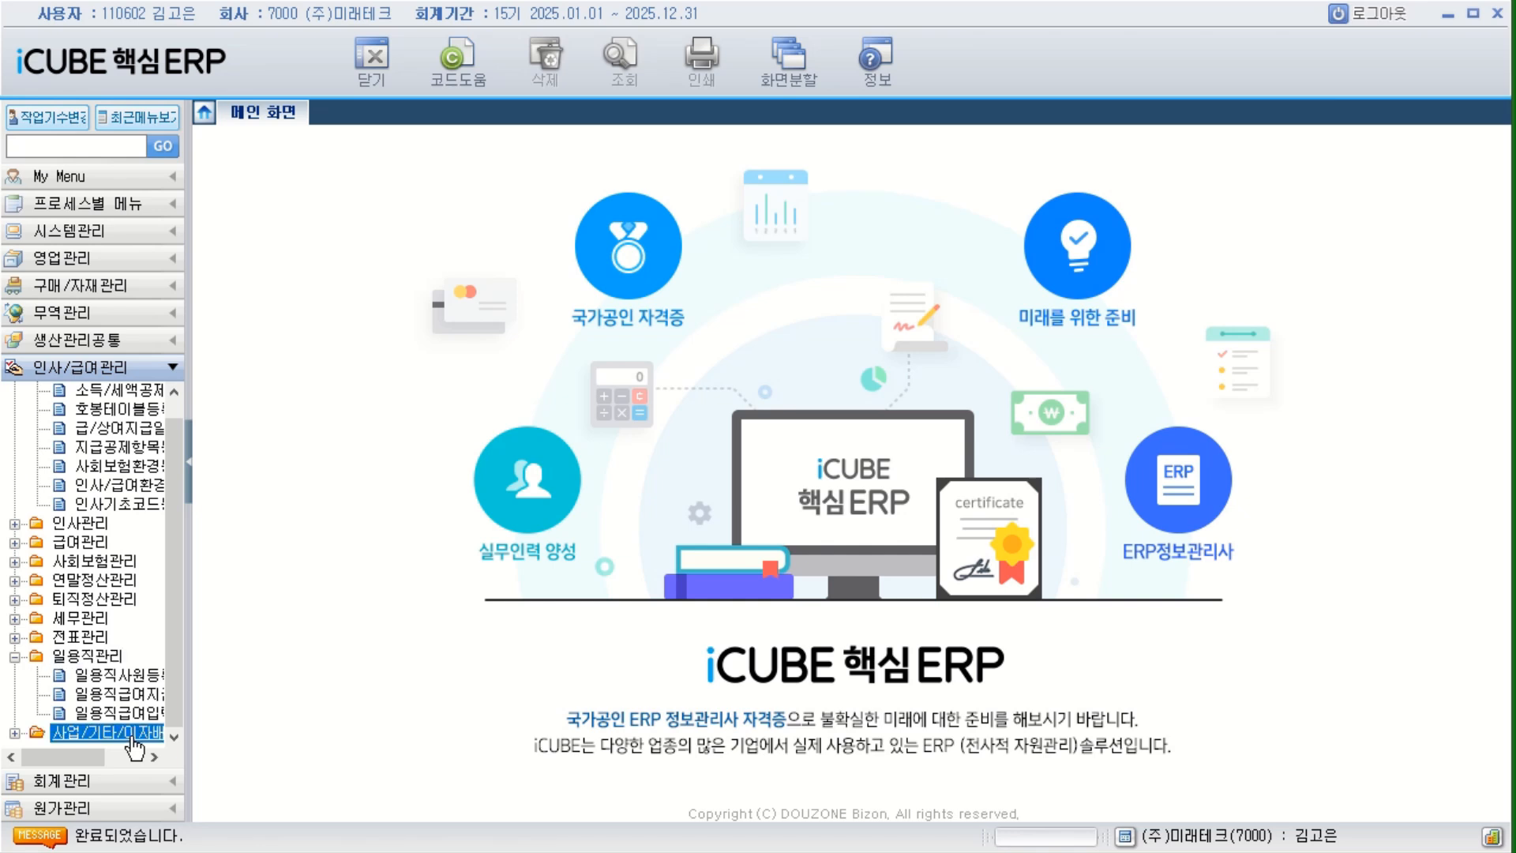
pyautogui.moveTo(169, 699); pyautogui.dragTo(170, 565)
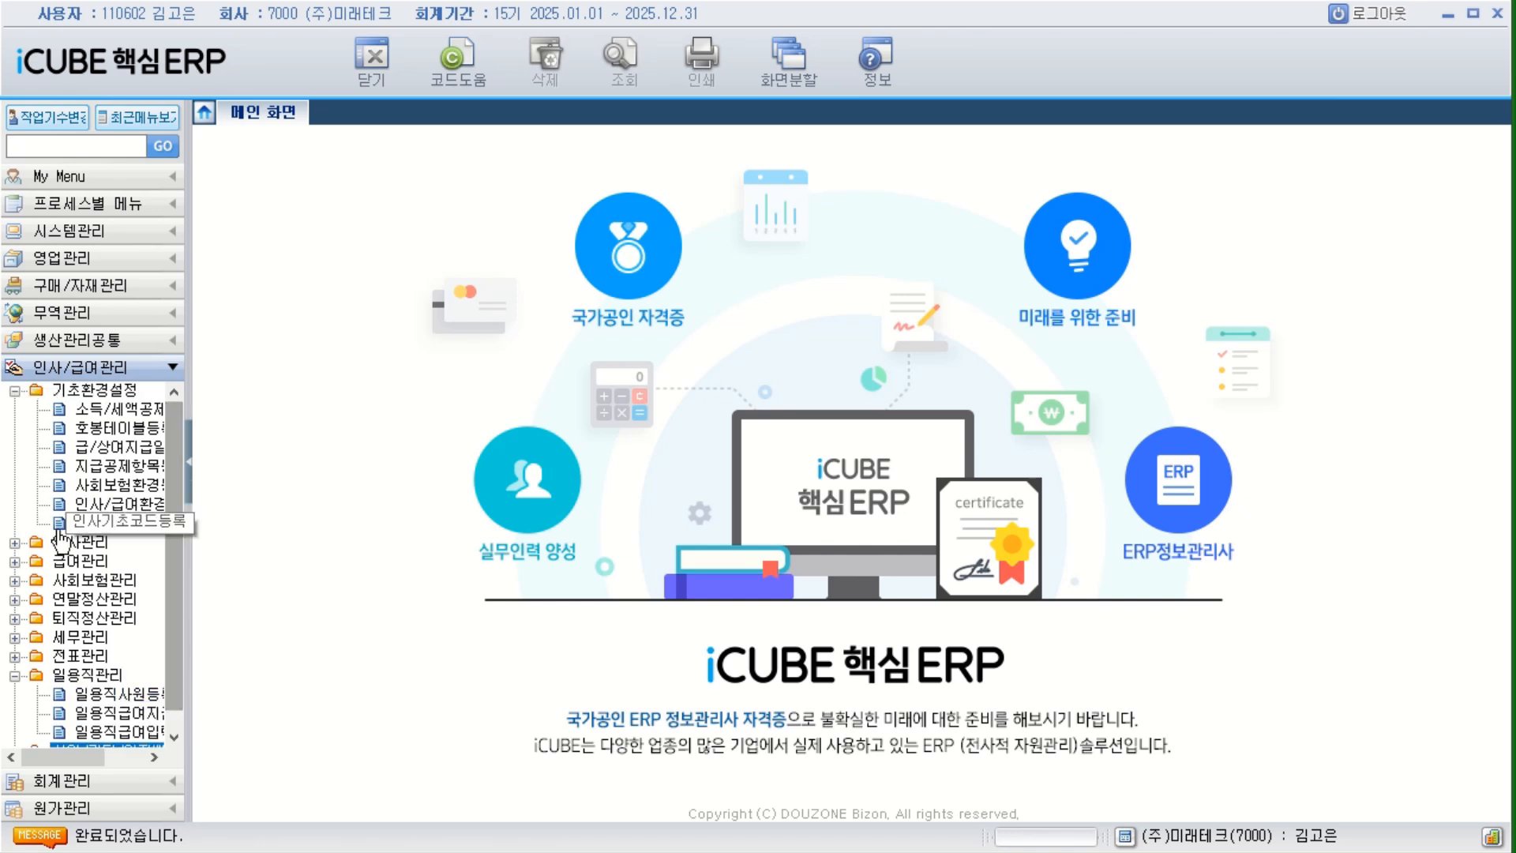
pyautogui.click(14, 675)
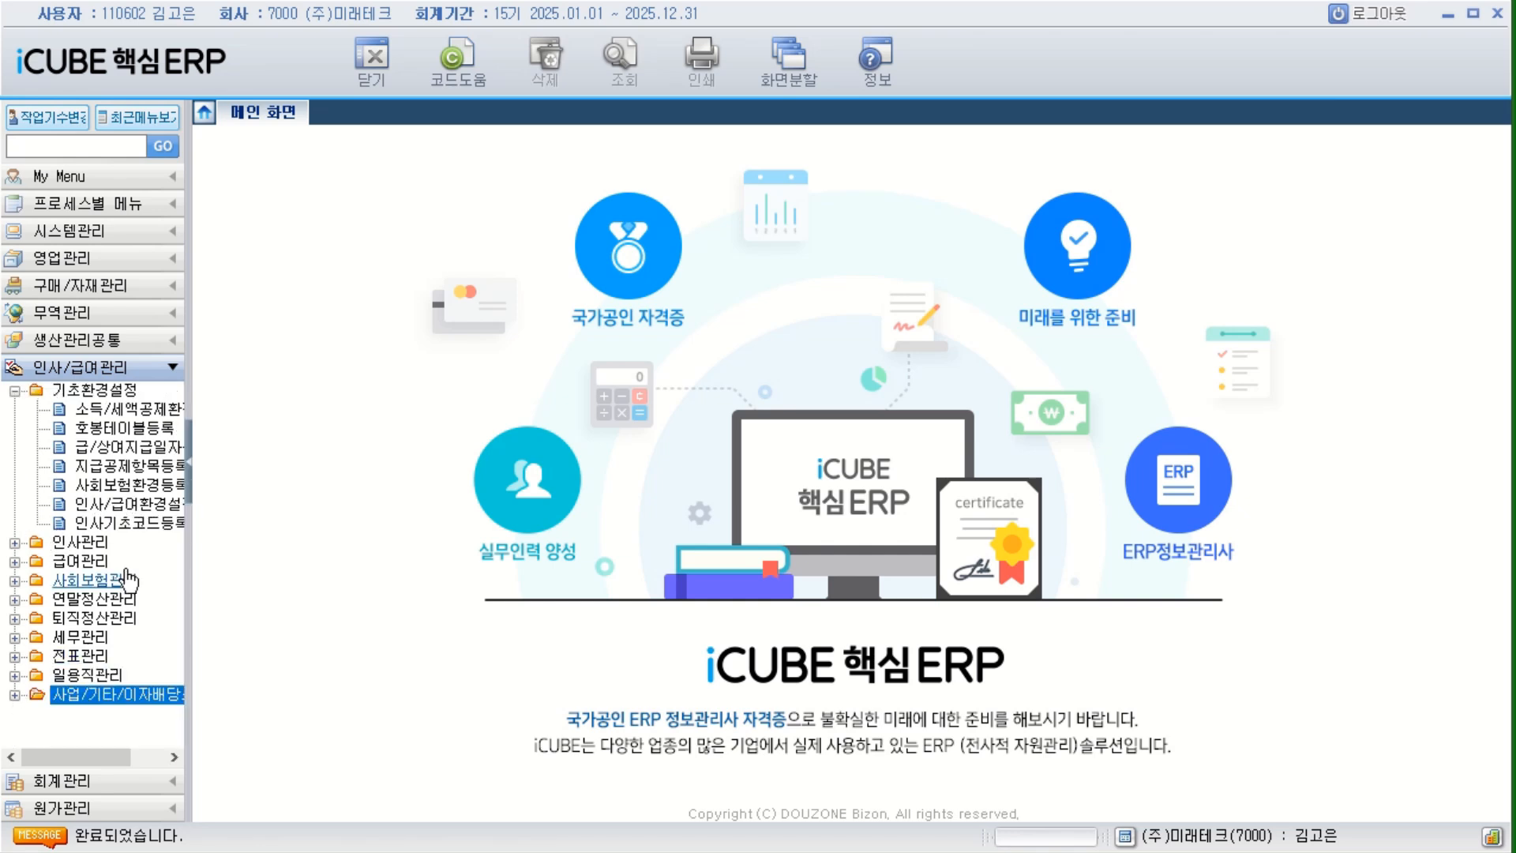
pyautogui.click(15, 390)
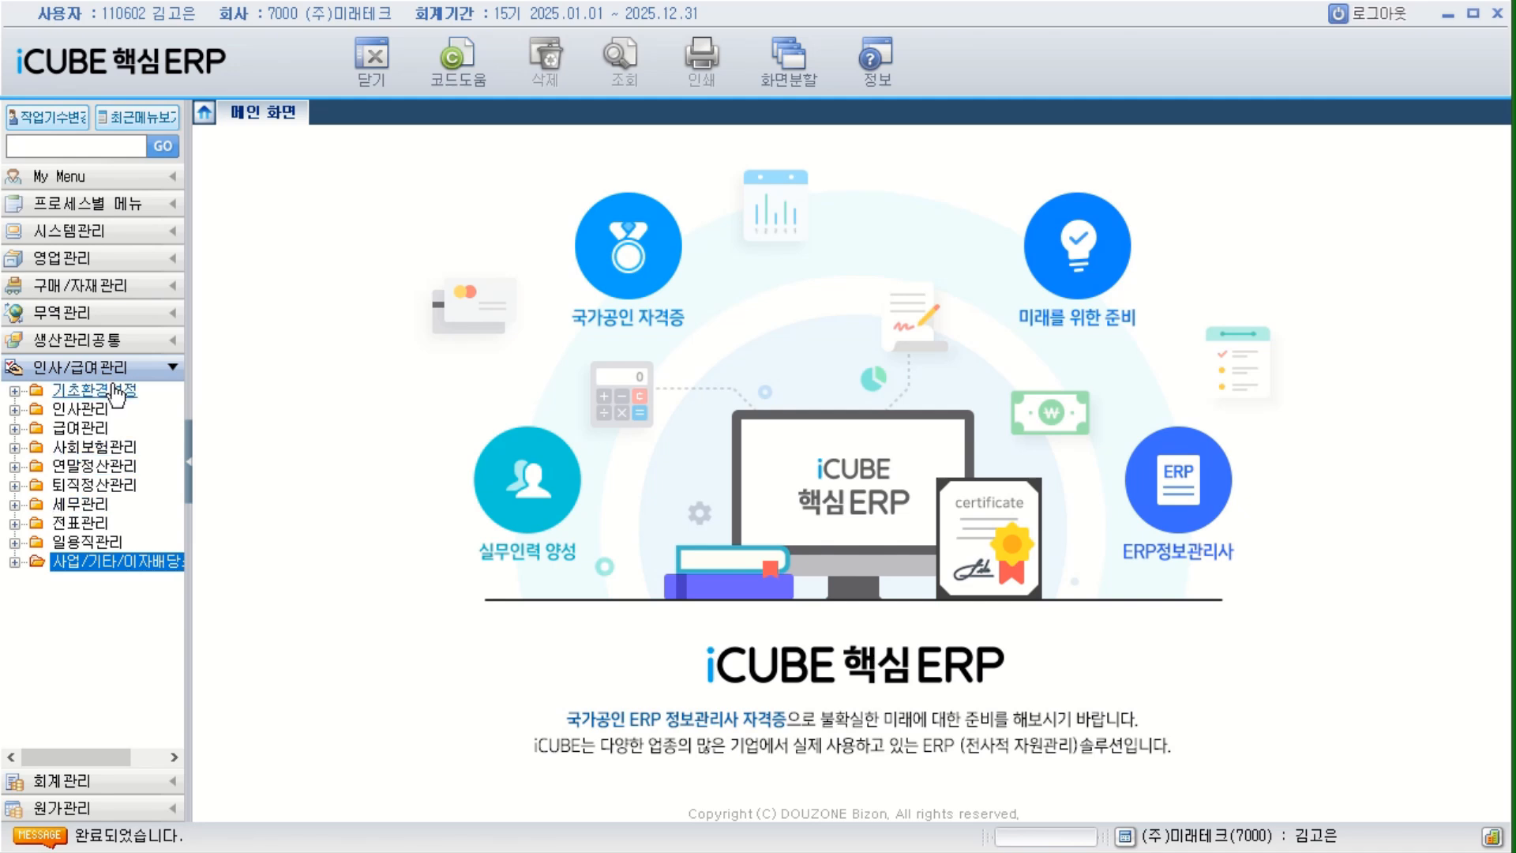